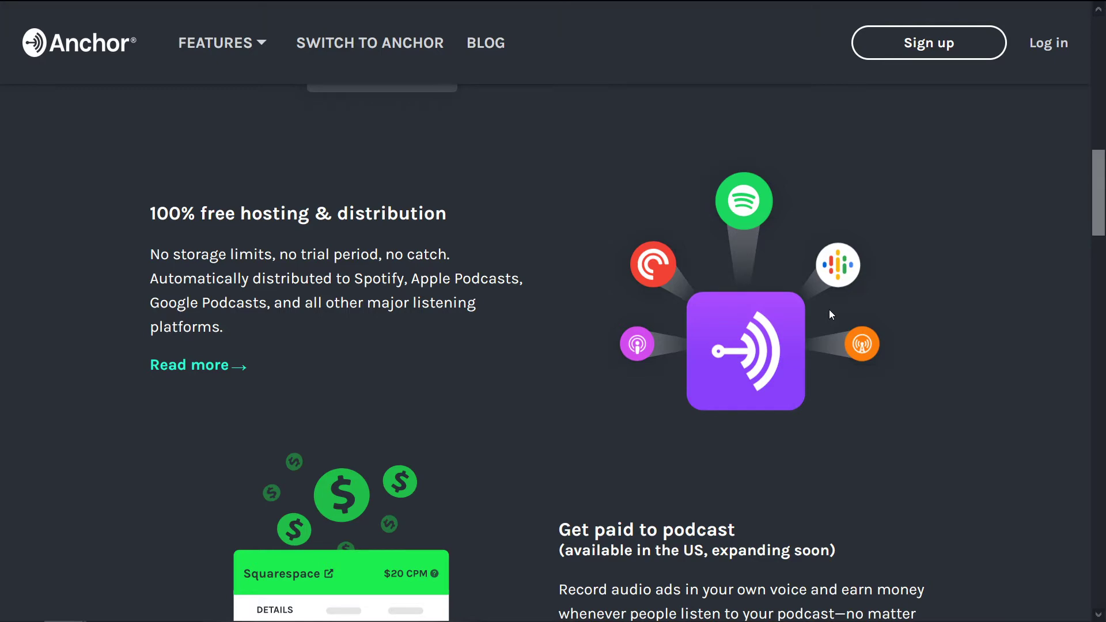
Step: Scroll through the Anchor home page and glance at the Noches de Blogging contents slide
{"action": "scroll", "coordinate": [830, 315], "scroll_direction": "down", "scroll_amount": 5}
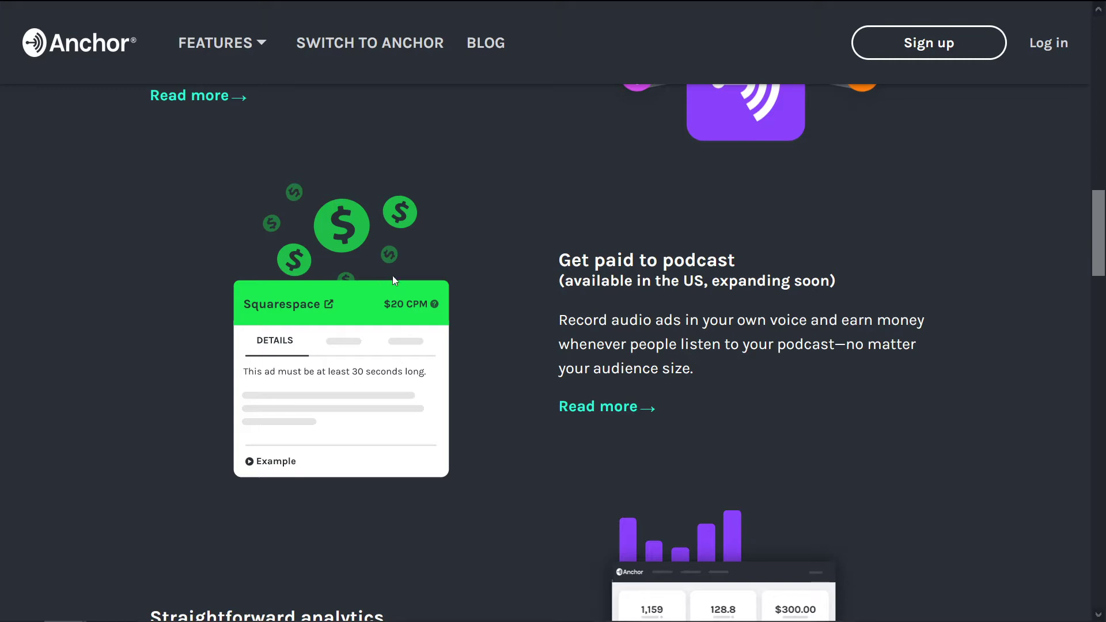
{"action": "scroll", "coordinate": [821, 253], "scroll_direction": "down", "scroll_amount": 3}
{"action": "scroll", "coordinate": [749, 242], "scroll_direction": "up", "scroll_amount": 3}
{"action": "scroll", "coordinate": [857, 246], "scroll_direction": "down", "scroll_amount": 5}
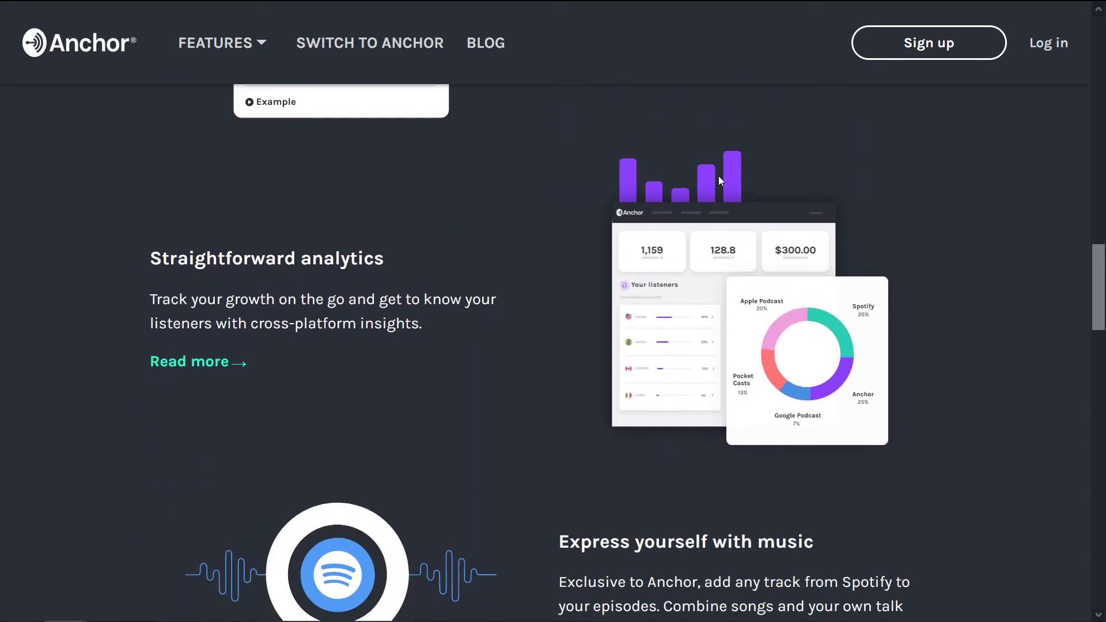
{"action": "scroll", "coordinate": [905, 241], "scroll_direction": "down", "scroll_amount": 8}
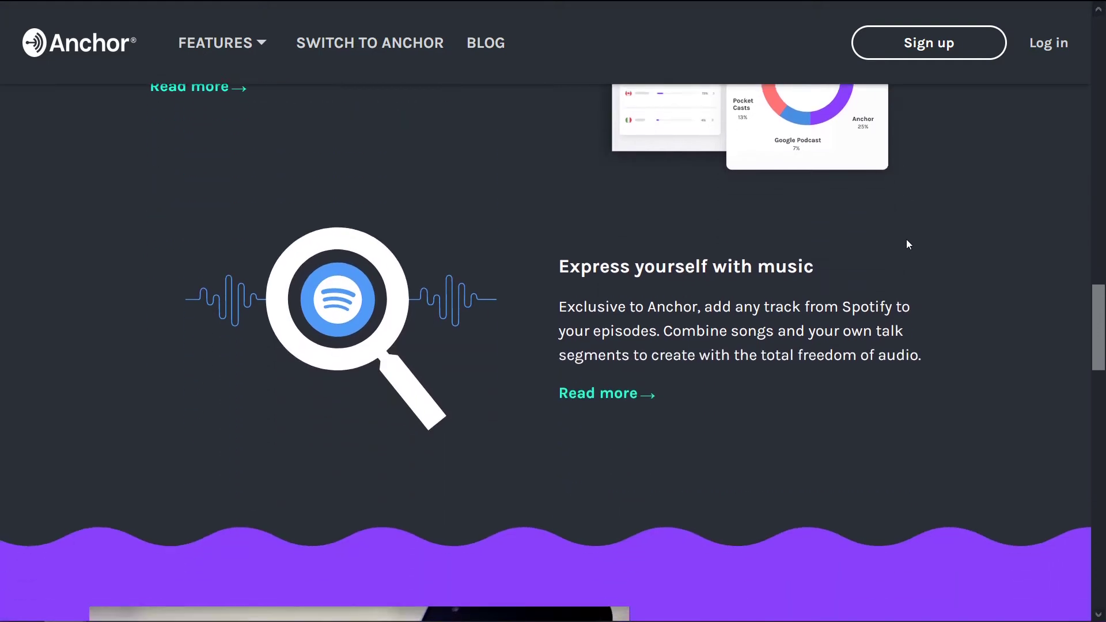
{"action": "scroll", "coordinate": [924, 246], "scroll_direction": "down", "scroll_amount": 3}
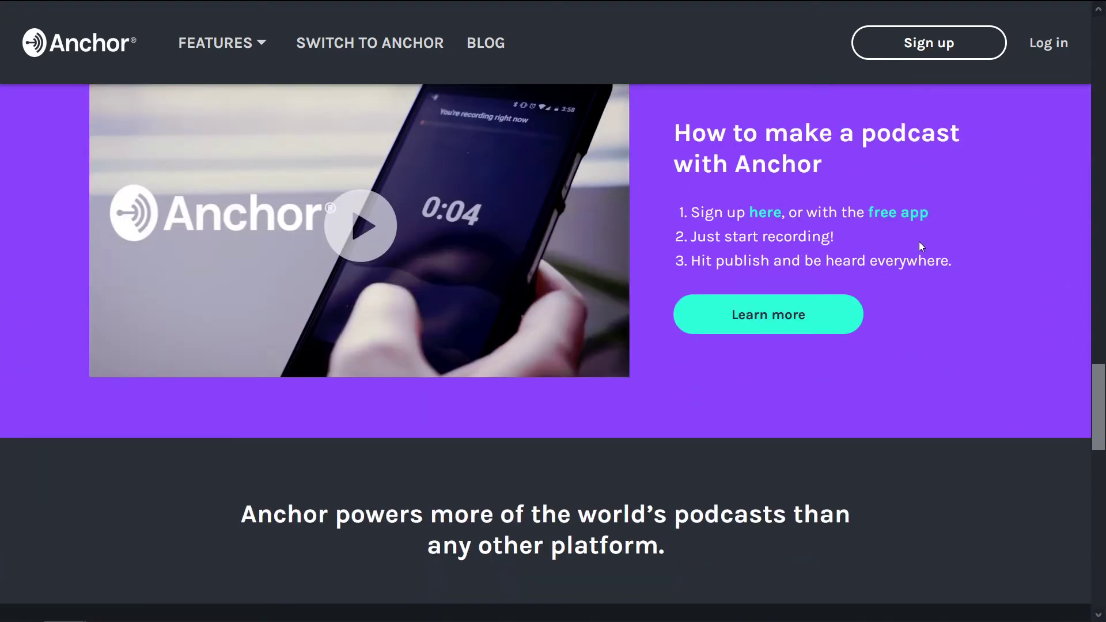
{"action": "scroll", "coordinate": [935, 375], "scroll_direction": "up", "scroll_amount": 20}
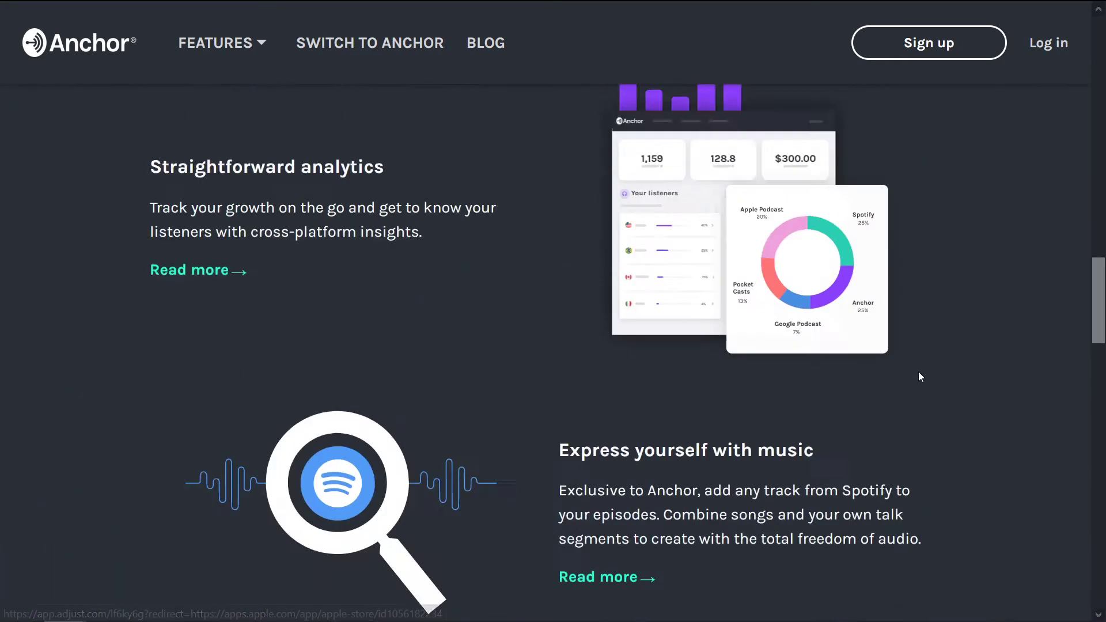
{"action": "scroll", "coordinate": [921, 367], "scroll_direction": "up", "scroll_amount": 7}
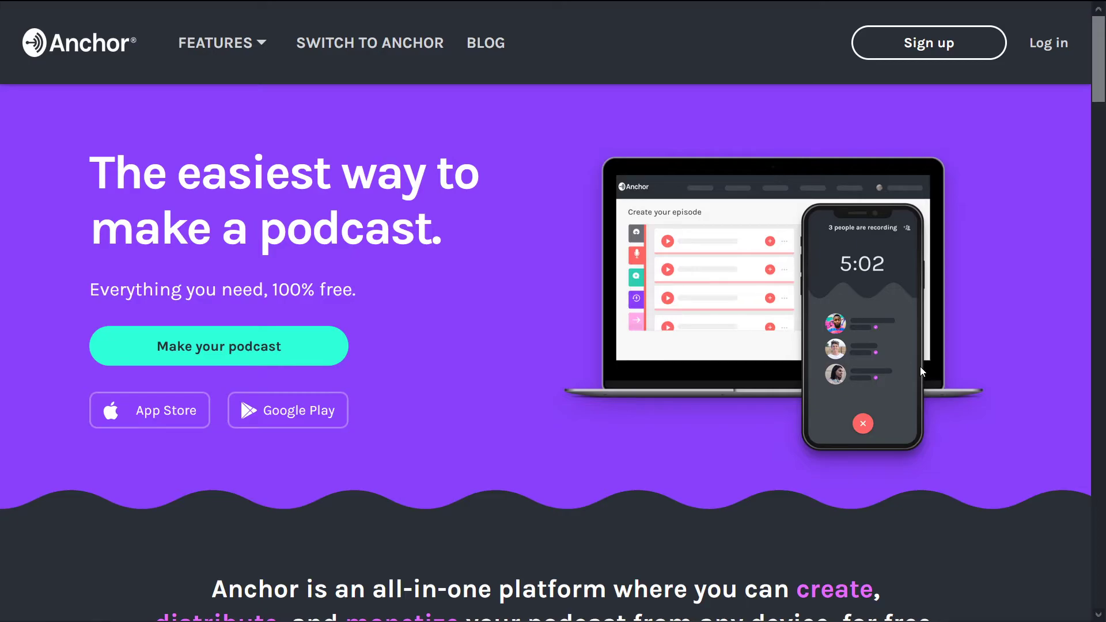
{"action": "key", "text": "alt+Tab"}
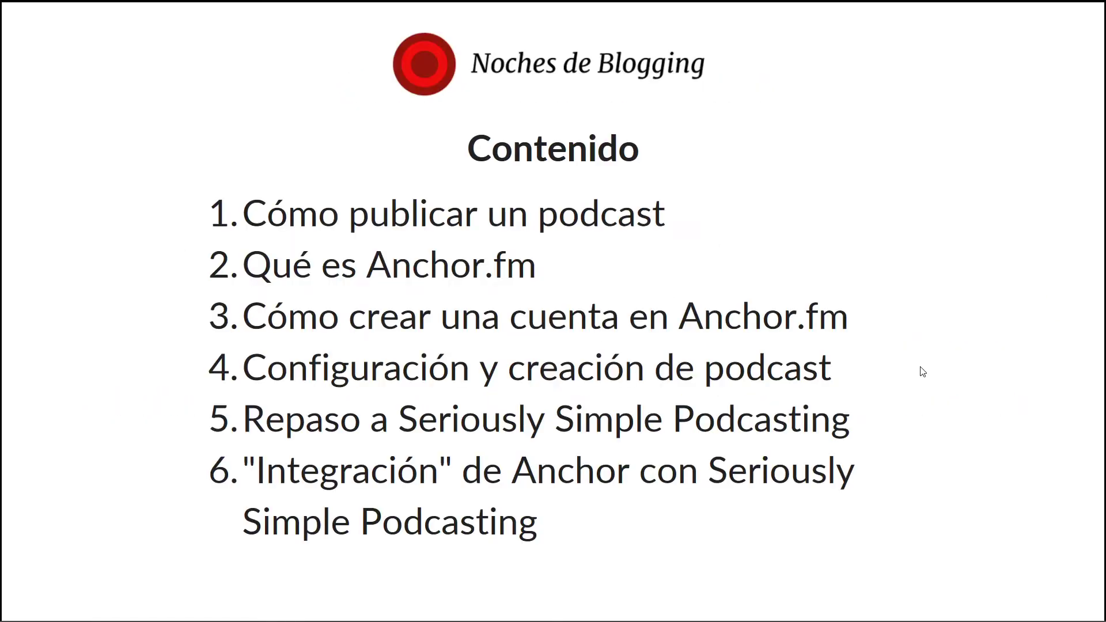
{"action": "key", "text": "alt+Tab"}
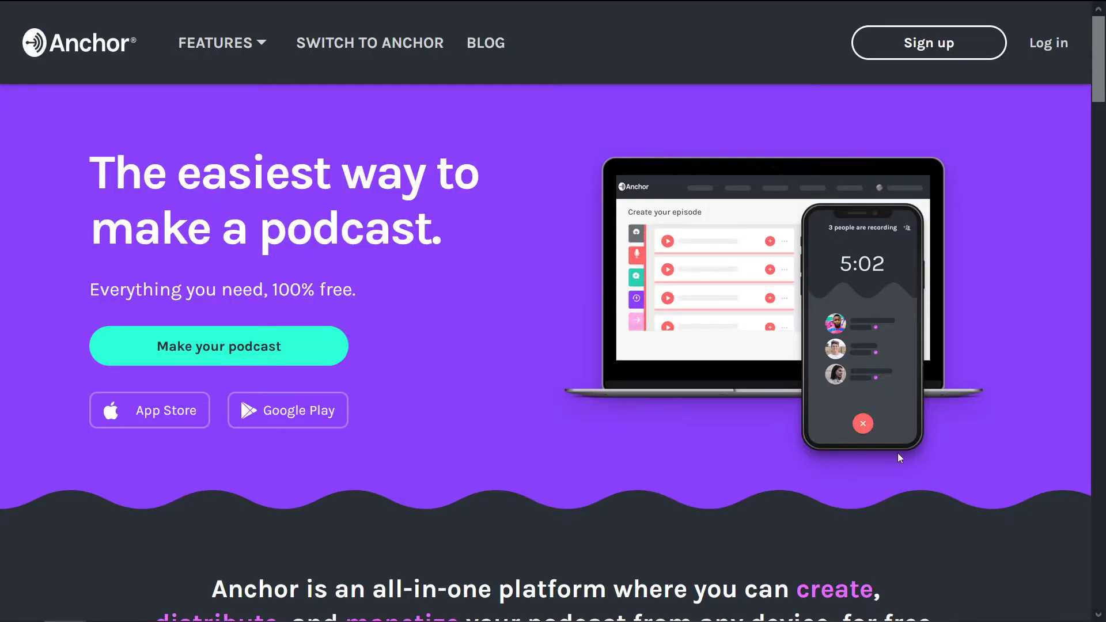
Step: Go from Anchor's sign-up form to the Log in page and pick Google sign-in
{"action": "left_click", "coordinate": [922, 43]}
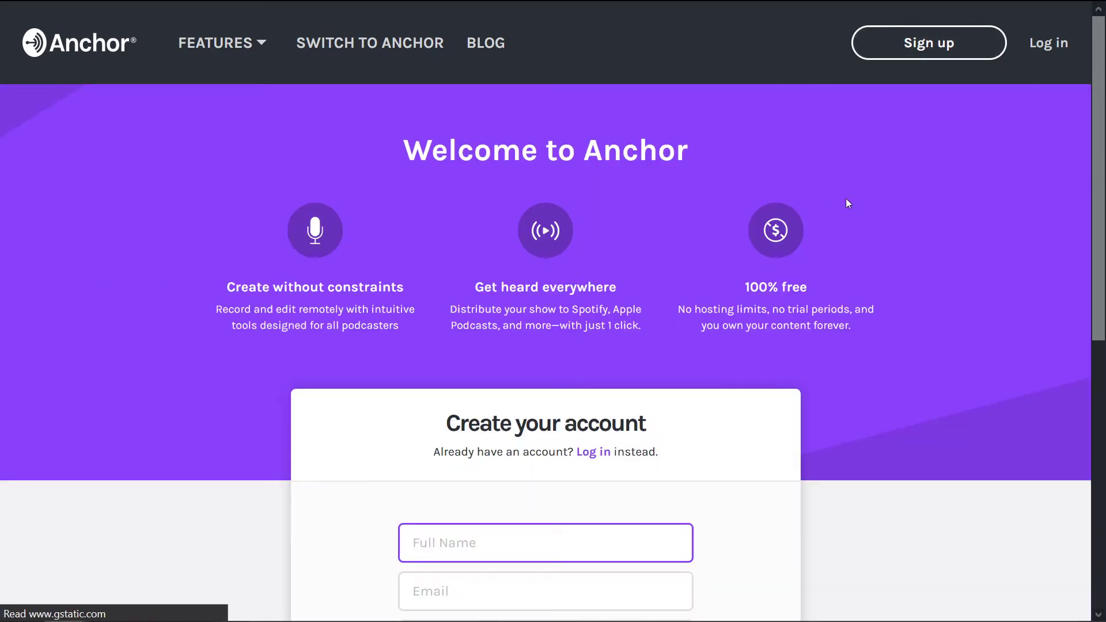
{"action": "scroll", "coordinate": [522, 327], "scroll_direction": "down", "scroll_amount": 3}
{"action": "scroll", "coordinate": [543, 311], "scroll_direction": "down", "scroll_amount": 3}
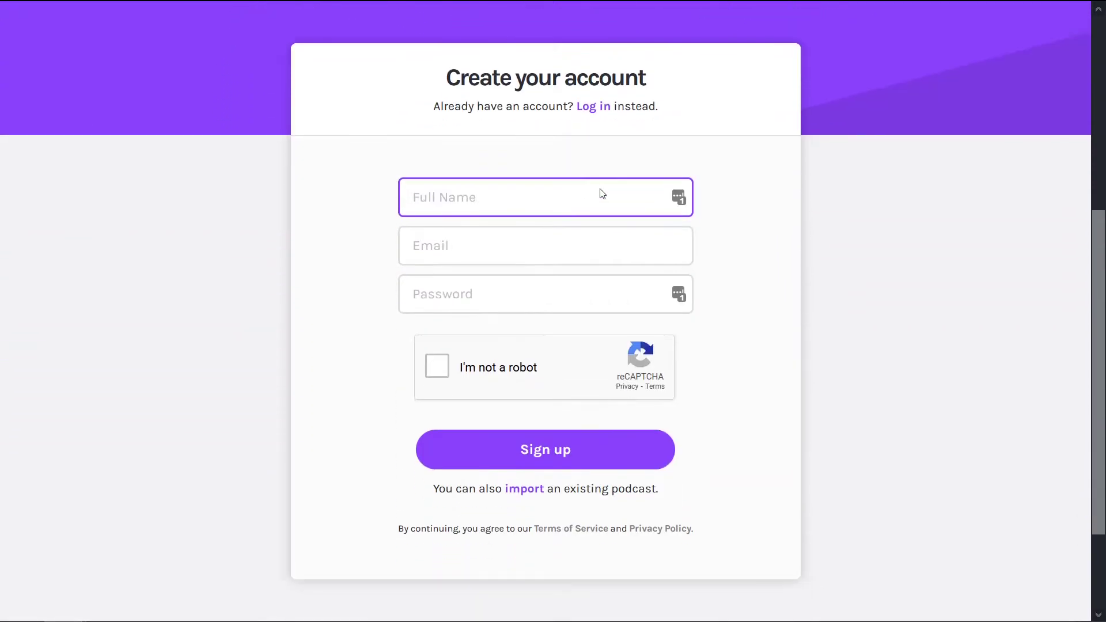
{"action": "left_click", "coordinate": [581, 94]}
{"action": "scroll", "coordinate": [814, 173], "scroll_direction": "down", "scroll_amount": 3}
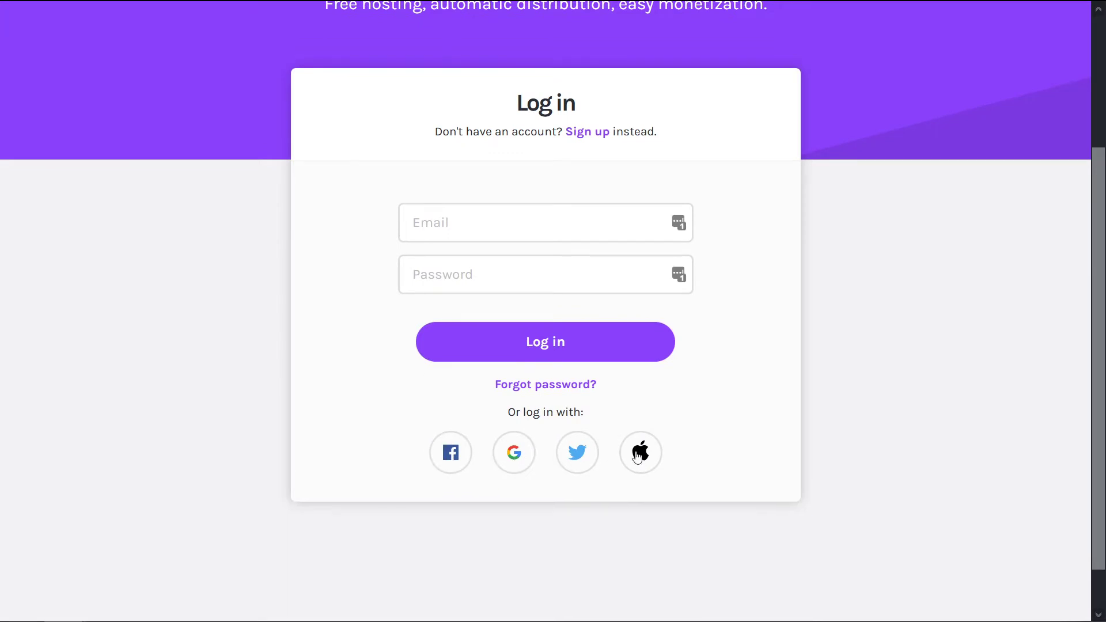
{"action": "left_click", "coordinate": [523, 456]}
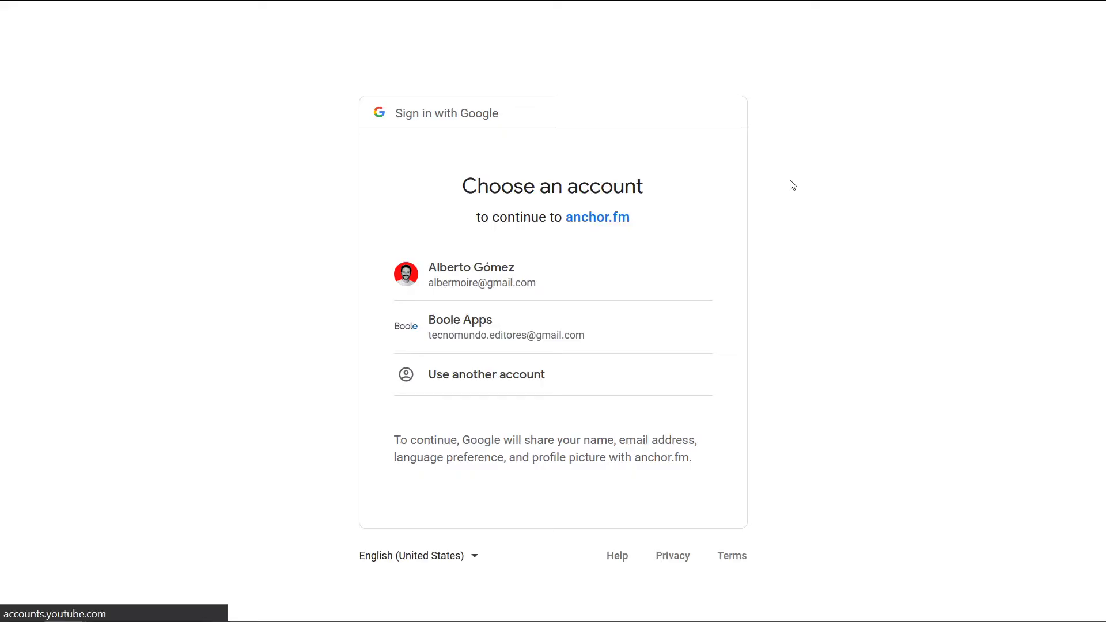
Step: After trying the second and a different Google account, sign in with the first listed account
{"action": "left_click", "coordinate": [449, 331]}
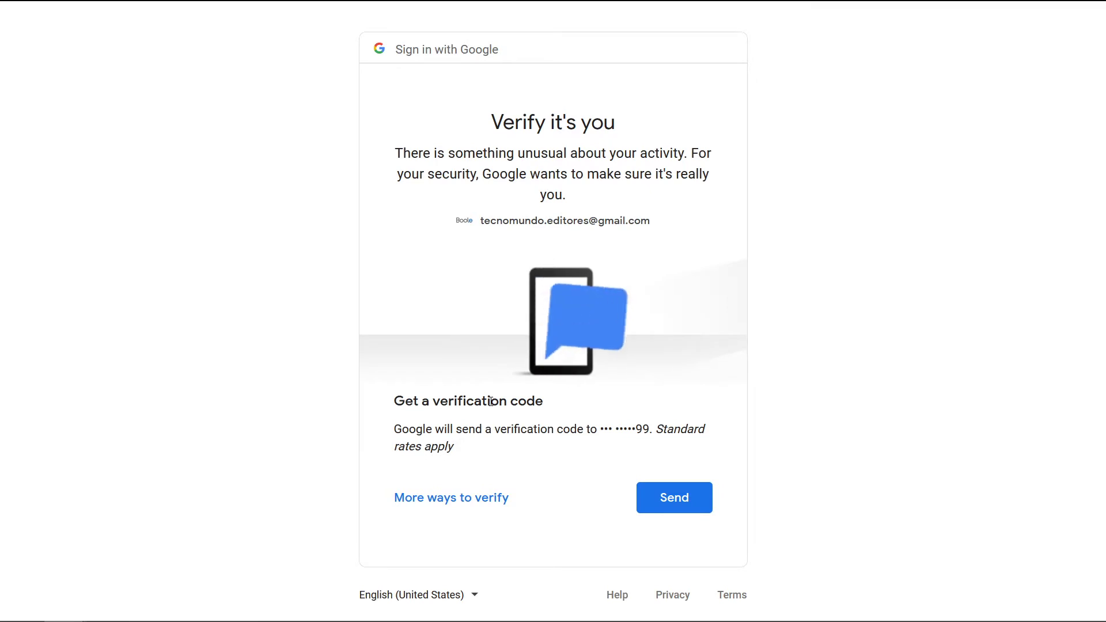
{"action": "left_click", "coordinate": [442, 510]}
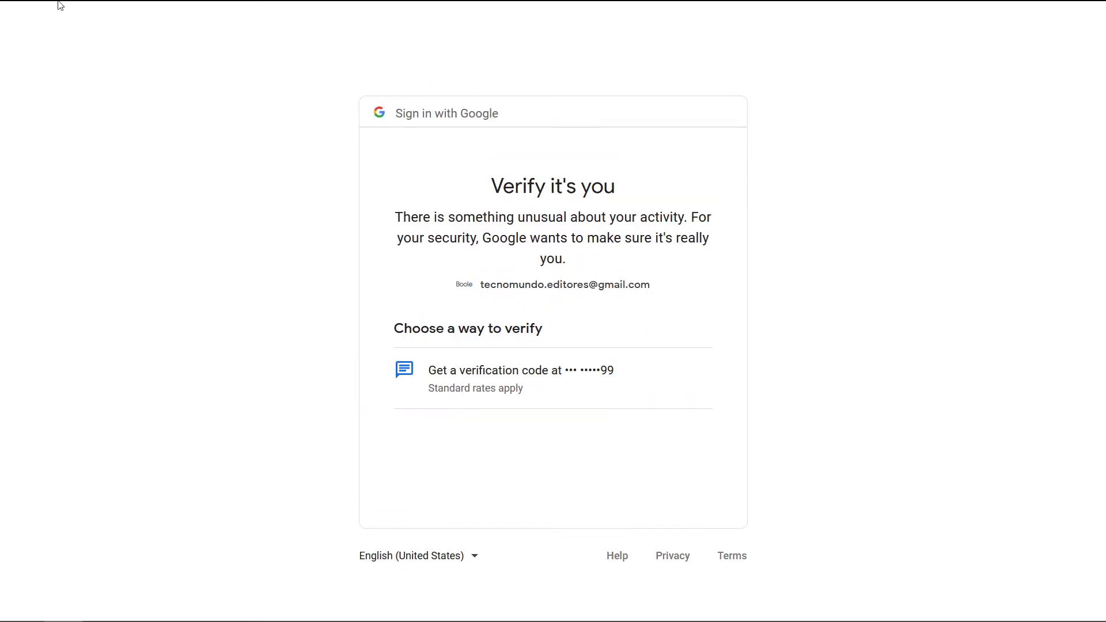
{"action": "left_click", "coordinate": [12, 42]}
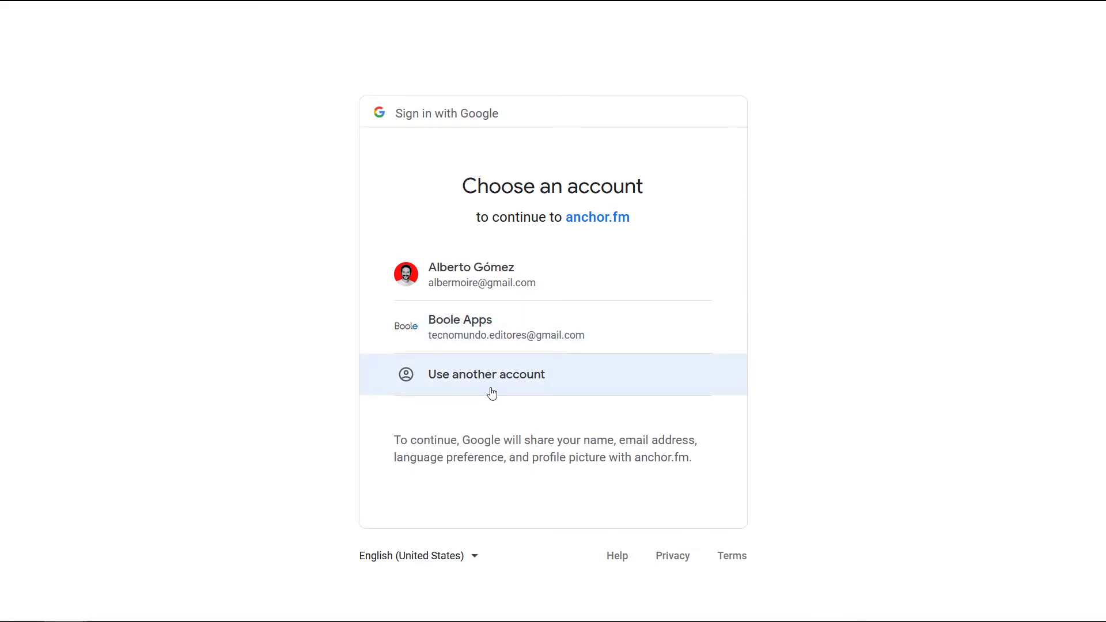
{"action": "left_click", "coordinate": [519, 382]}
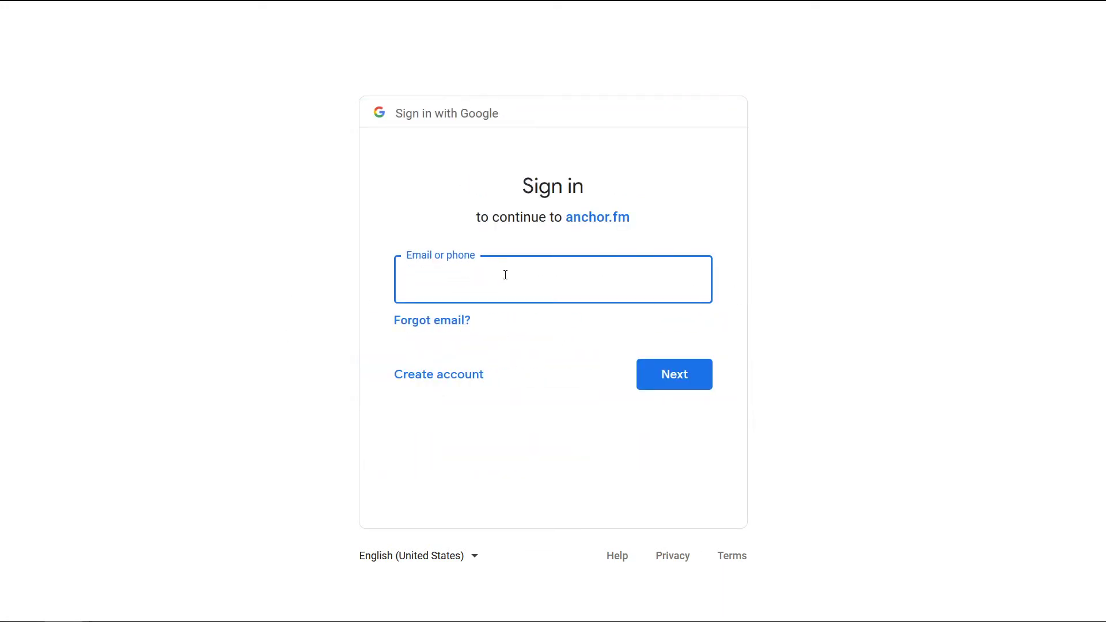
{"action": "type", "text": "spre"}
{"action": "key", "text": "ctrl+a"}
{"action": "key", "text": "BackSpace"}
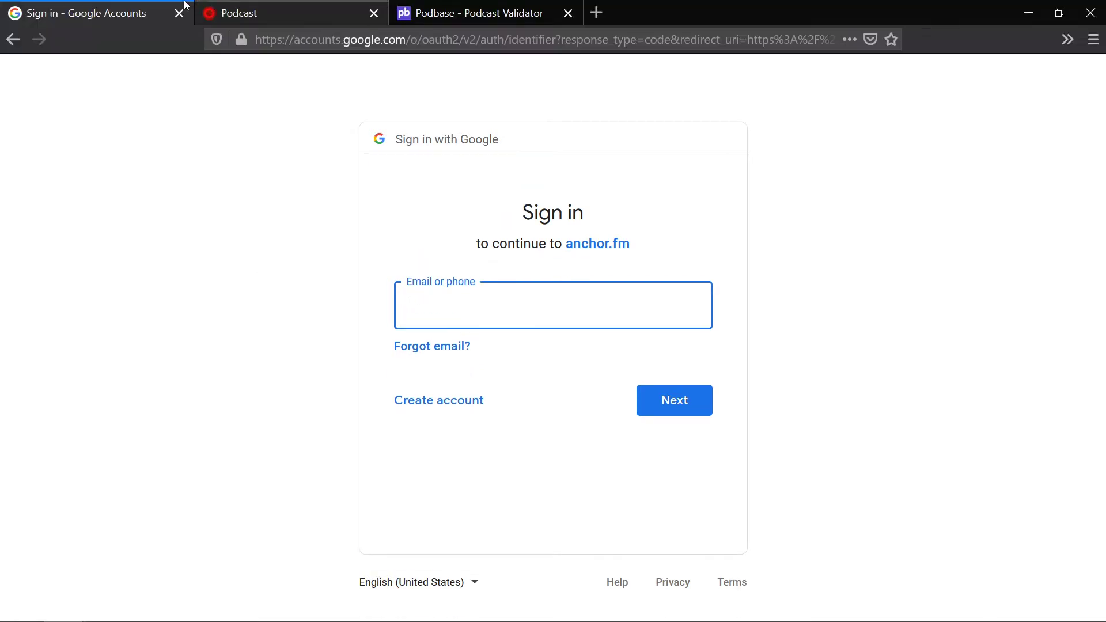
{"action": "left_click", "coordinate": [13, 39]}
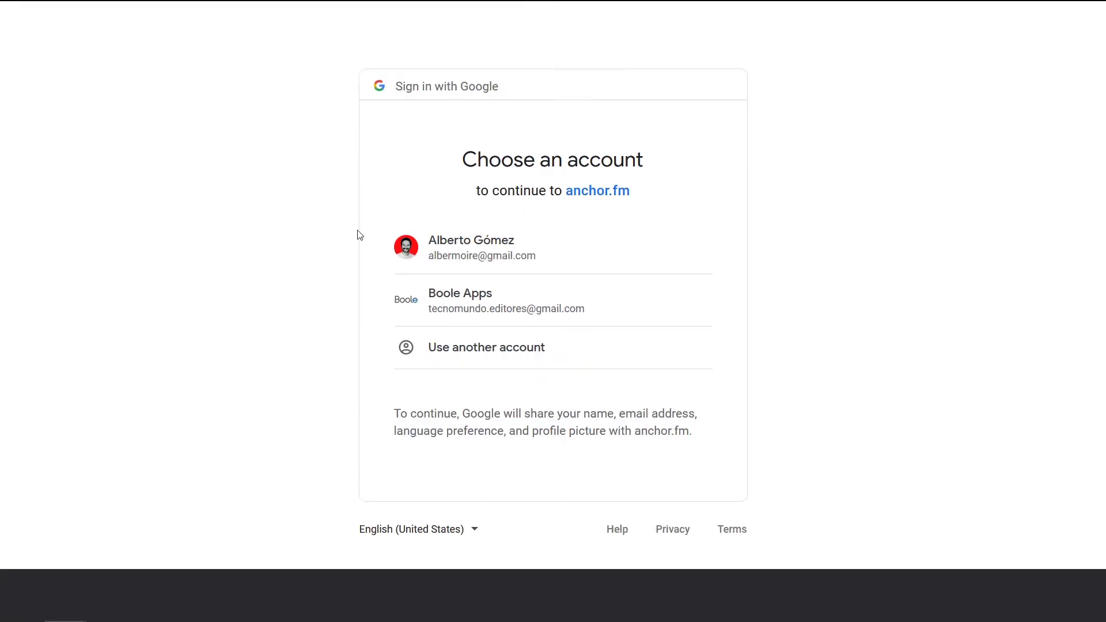
{"action": "left_click", "coordinate": [471, 279]}
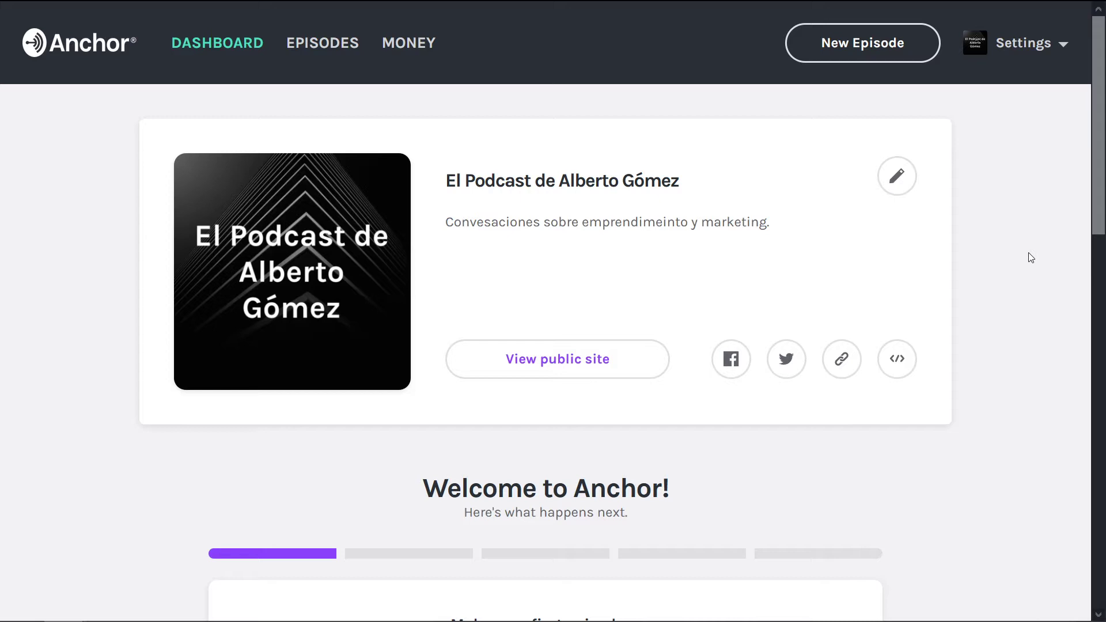
Step: Open the podcast settings and look over the podcast name and description
{"action": "left_click", "coordinate": [897, 176]}
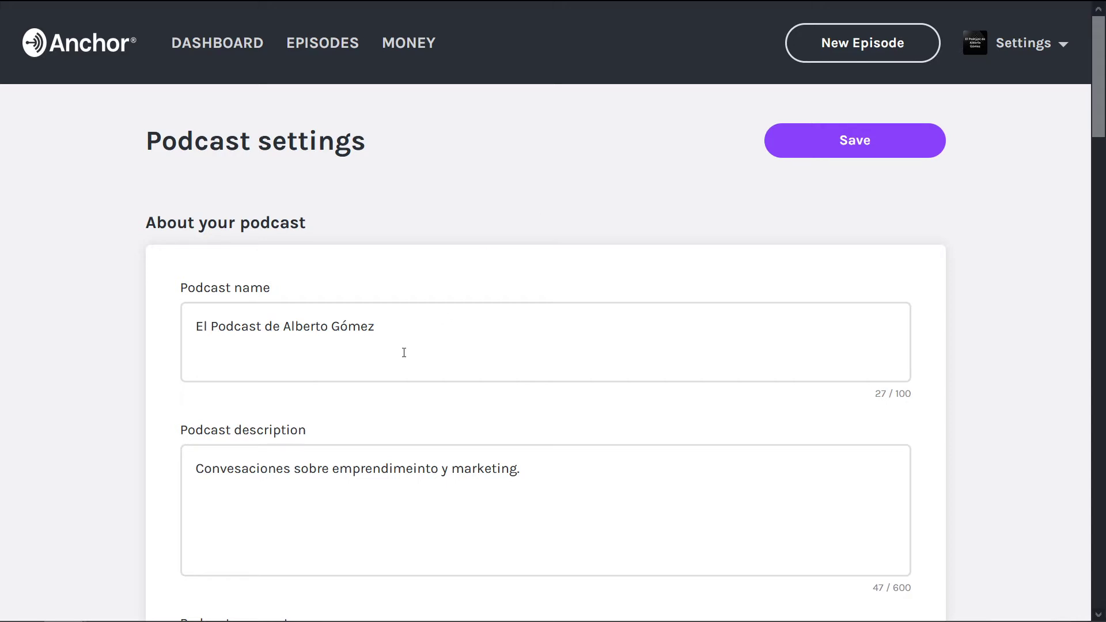
{"action": "left_click_drag", "start_coordinate": [403, 353], "coordinate": [23, 388]}
{"action": "left_click", "coordinate": [35, 326]}
{"action": "scroll", "coordinate": [35, 329], "scroll_direction": "down", "scroll_amount": 2}
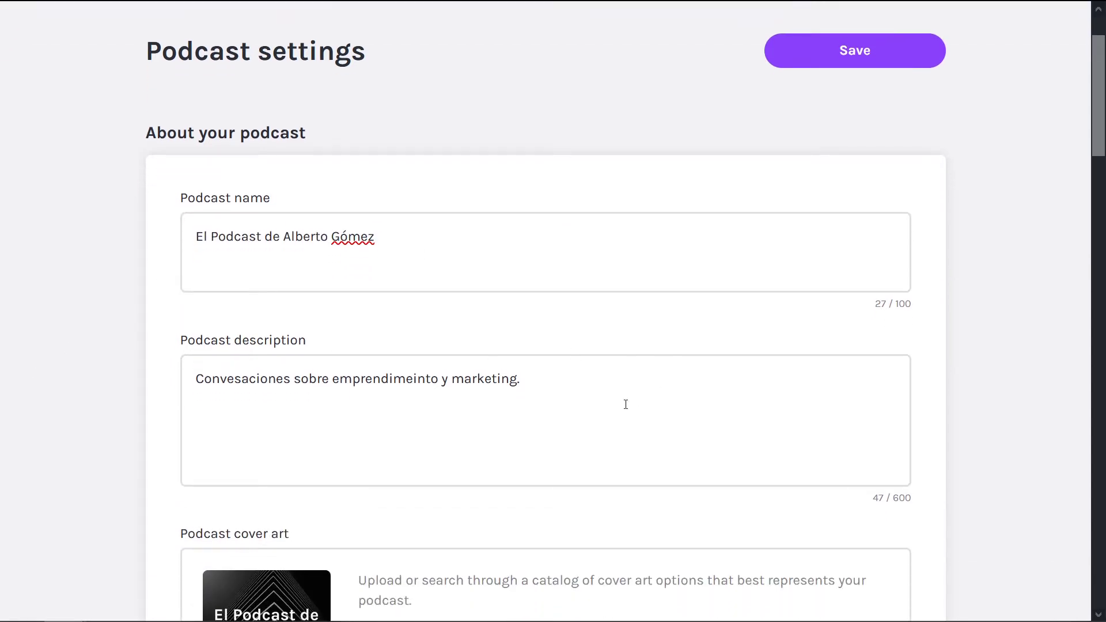
{"action": "left_click_drag", "start_coordinate": [625, 403], "coordinate": [181, 378]}
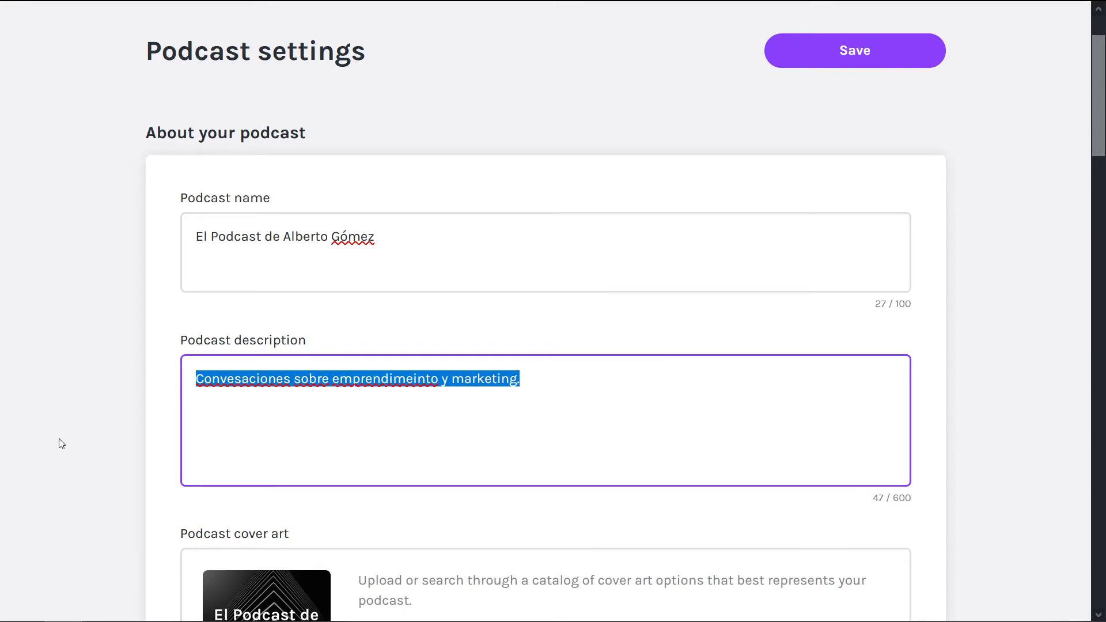
{"action": "scroll", "coordinate": [61, 441], "scroll_direction": "down", "scroll_amount": 3}
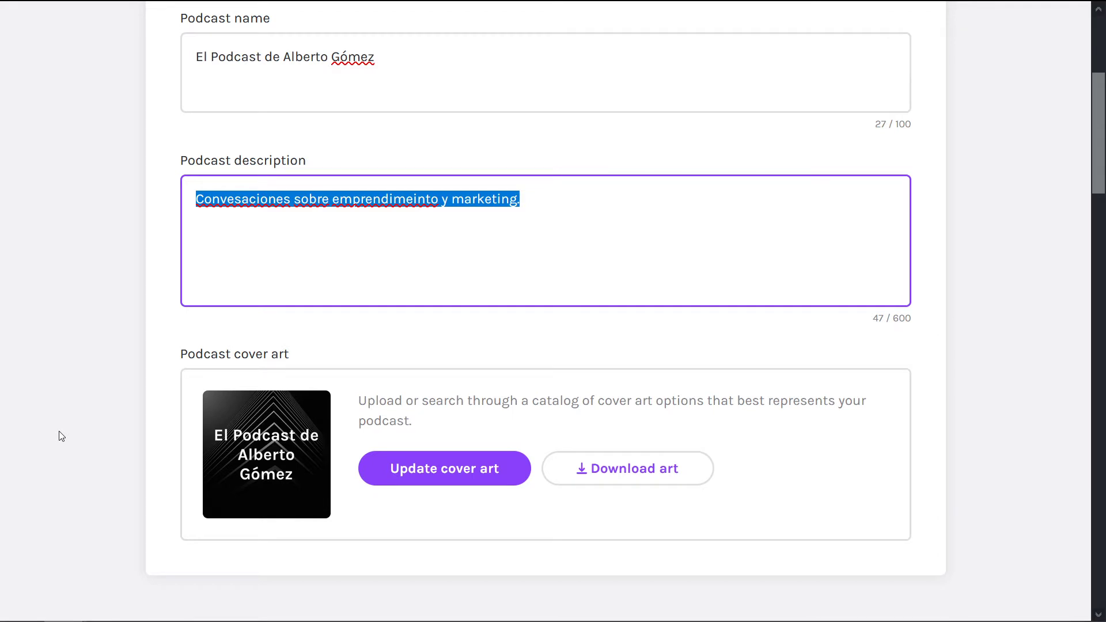
{"action": "scroll", "coordinate": [185, 457], "scroll_direction": "down", "scroll_amount": 3}
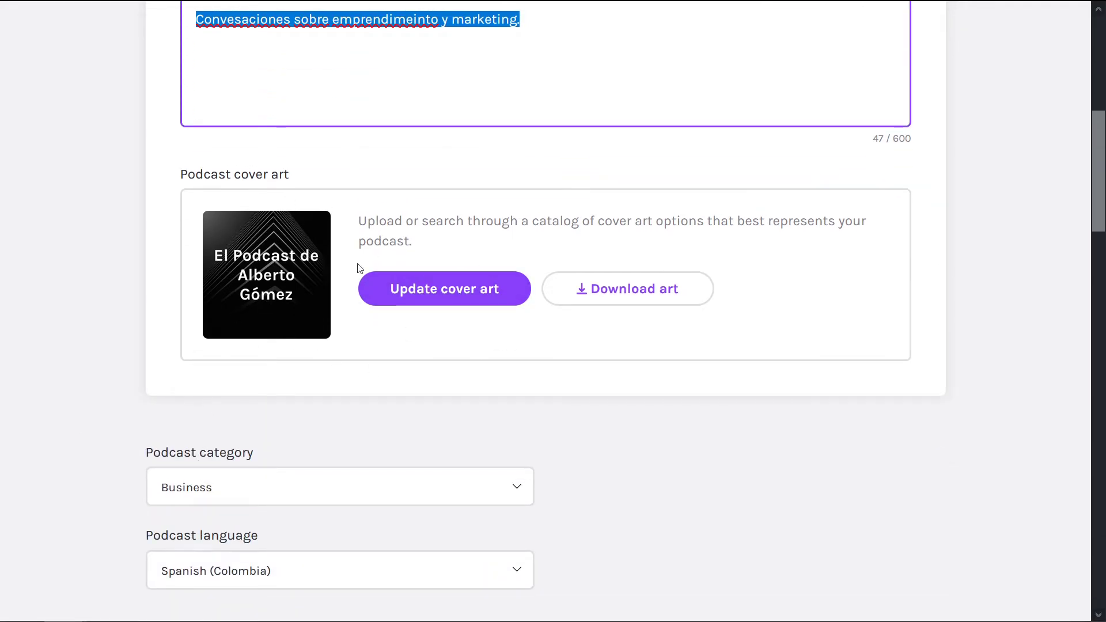
{"action": "left_click", "coordinate": [524, 339]}
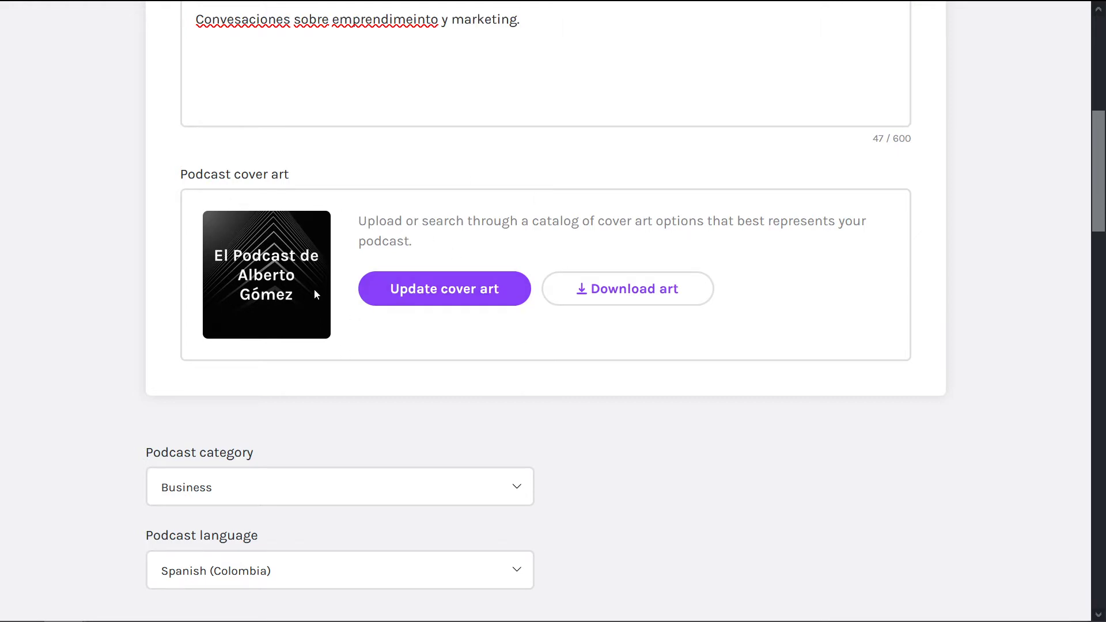
Step: Review category Business and language Spanish (Colombia), continuing down to Account settings
{"action": "scroll", "coordinate": [622, 337], "scroll_direction": "down", "scroll_amount": 3}
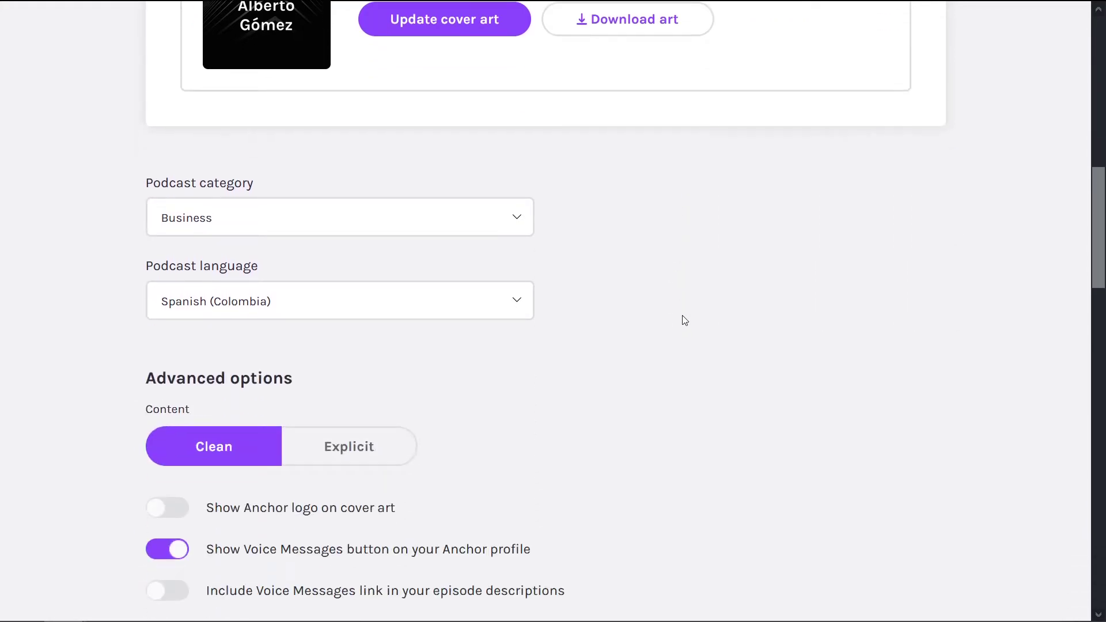
{"action": "scroll", "coordinate": [674, 317], "scroll_direction": "up", "scroll_amount": 3}
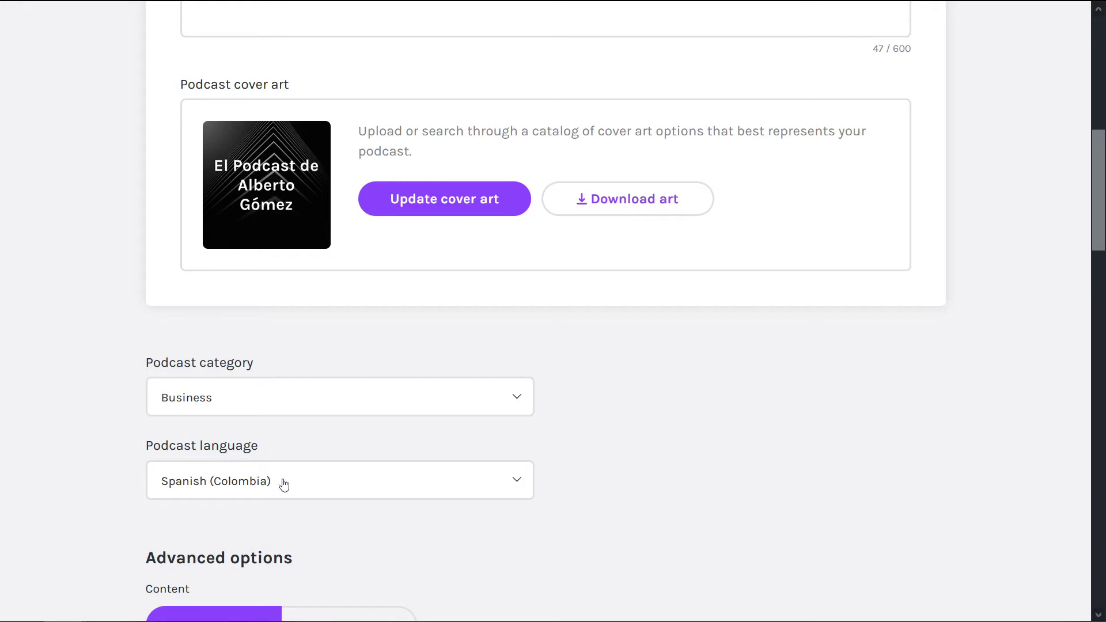
{"action": "scroll", "coordinate": [790, 345], "scroll_direction": "down", "scroll_amount": 3}
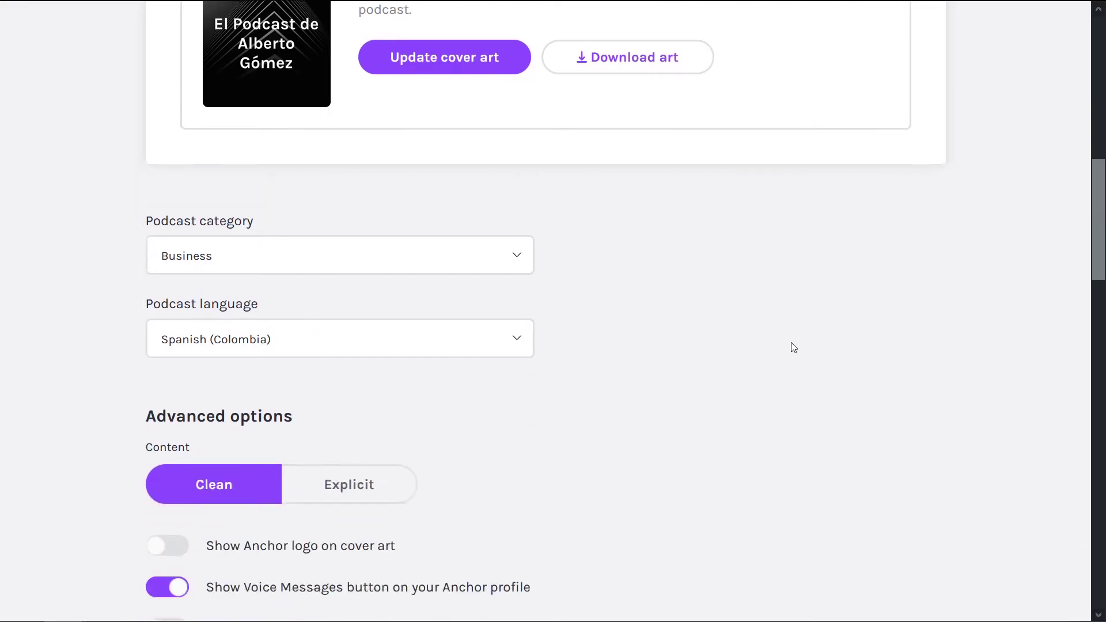
{"action": "scroll", "coordinate": [809, 269], "scroll_direction": "down", "scroll_amount": 2}
{"action": "scroll", "coordinate": [982, 242], "scroll_direction": "up", "scroll_amount": 14}
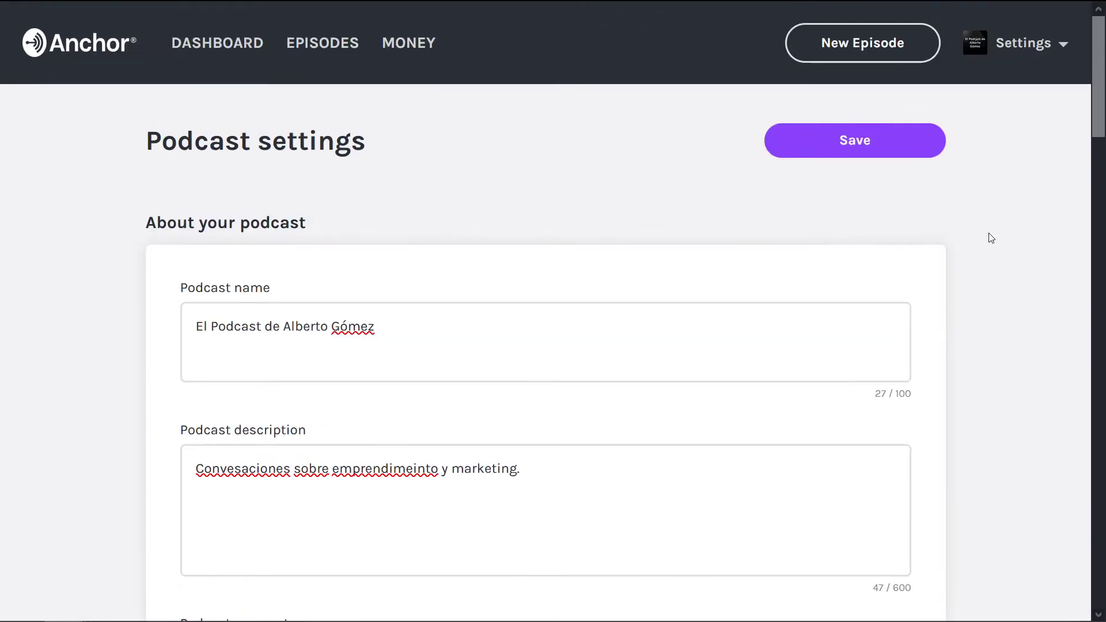
{"action": "mouse_move", "coordinate": [1015, 36]}
{"action": "scroll", "coordinate": [1017, 303], "scroll_direction": "down", "scroll_amount": 1}
{"action": "scroll", "coordinate": [1018, 304], "scroll_direction": "down", "scroll_amount": 20}
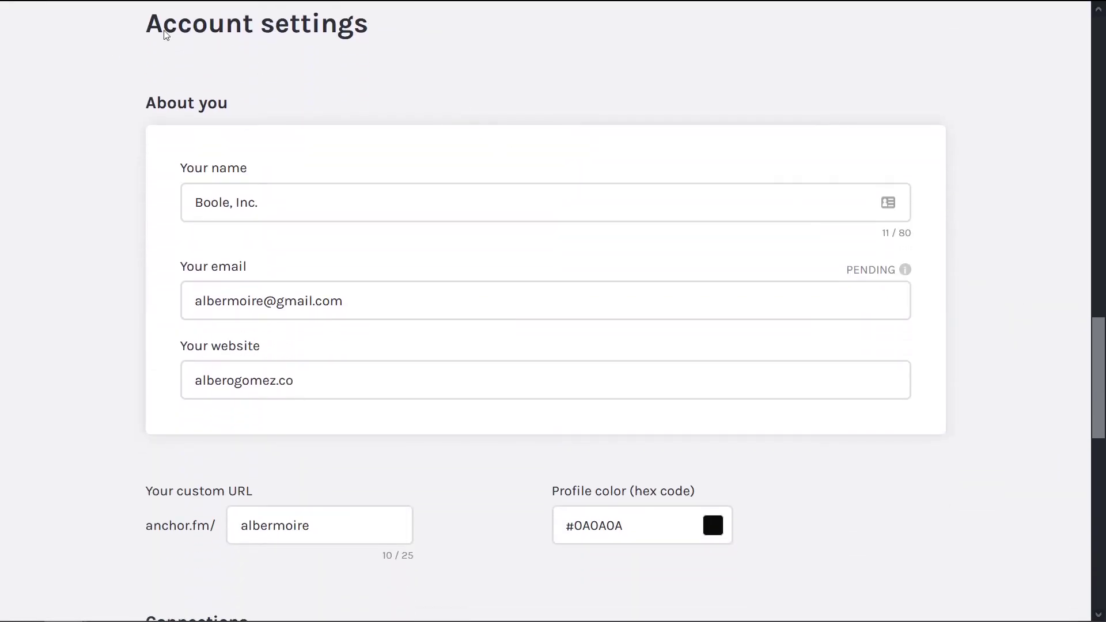
Step: Replace the company name in Your name with the owner's full name, then check the website and email fields
{"action": "triple_click", "coordinate": [166, 31]}
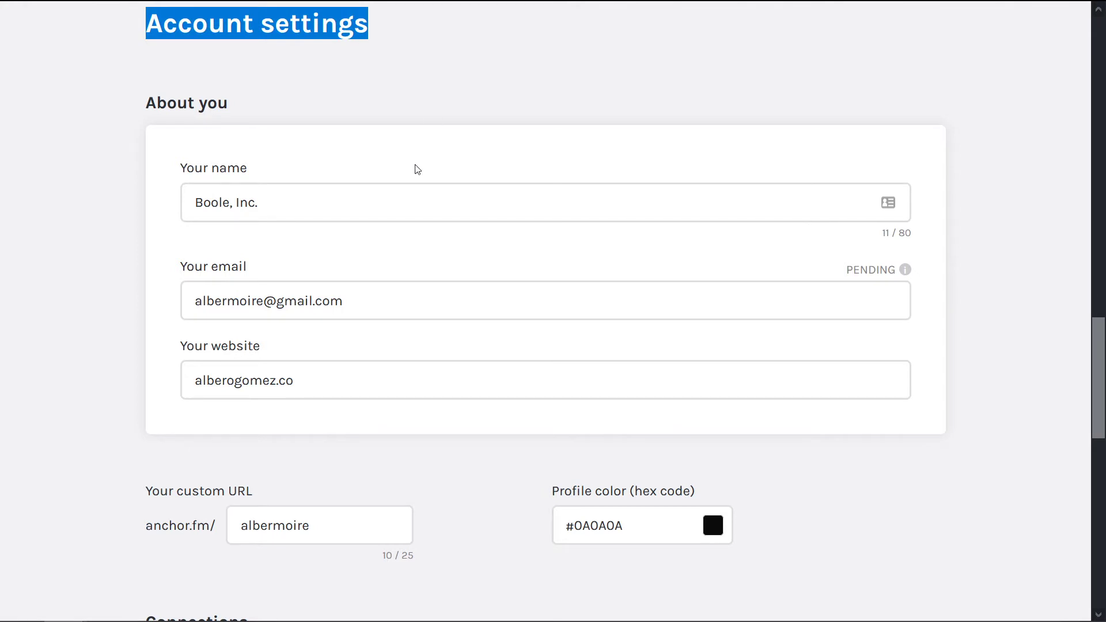
{"action": "triple_click", "coordinate": [309, 203]}
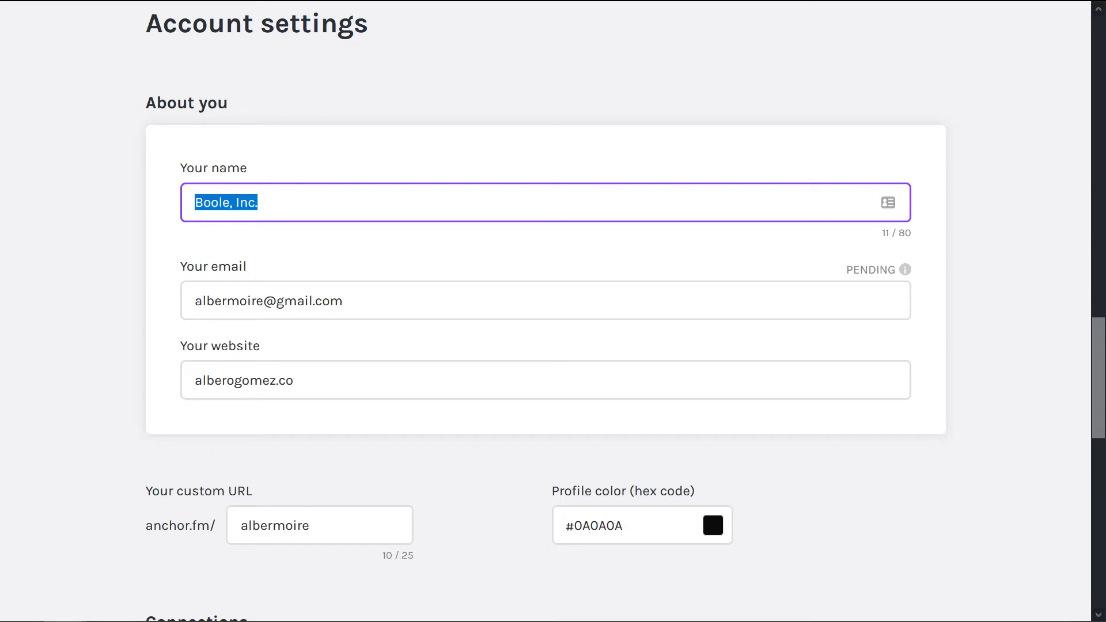
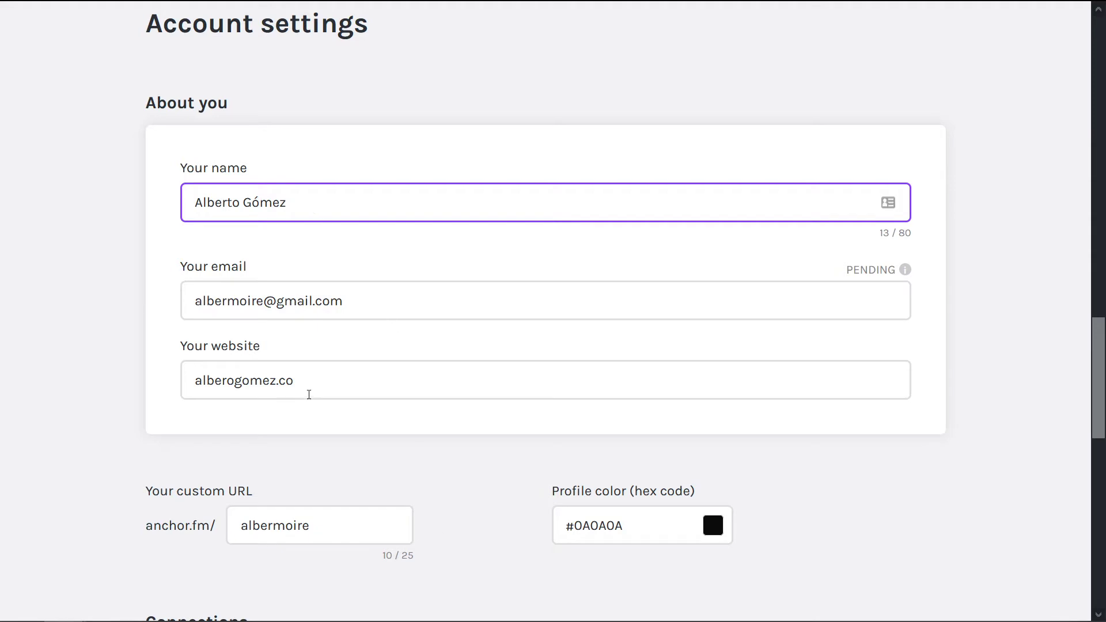
{"action": "left_click", "coordinate": [291, 384]}
{"action": "key", "text": "ctrl+a"}
{"action": "scroll", "coordinate": [82, 318], "scroll_direction": "down", "scroll_amount": 5}
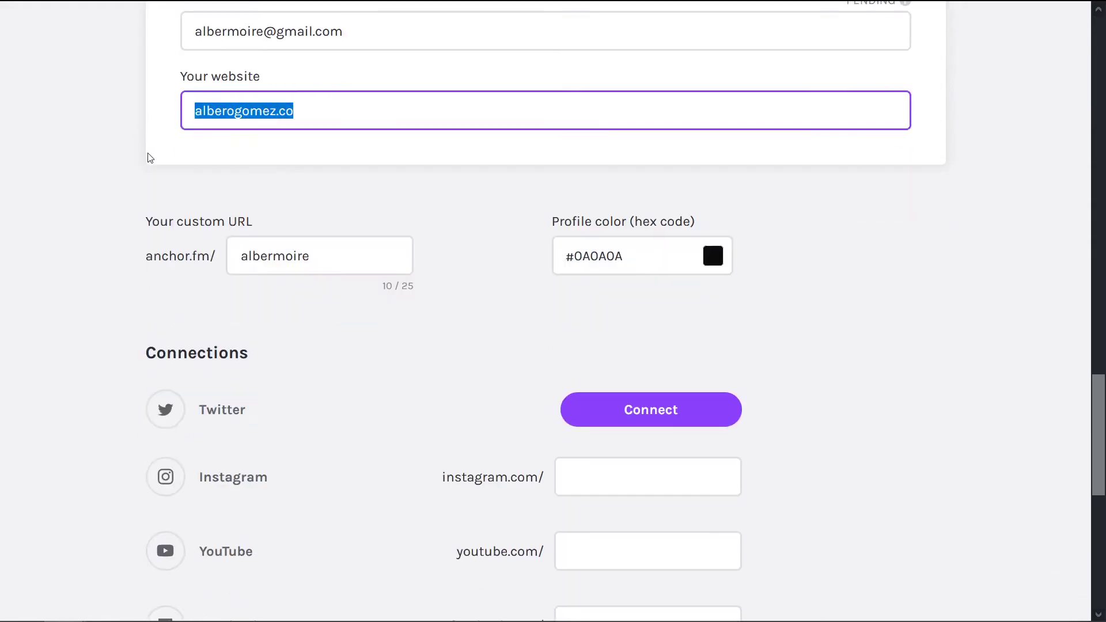
{"action": "key", "text": "shift+Tab"}
{"action": "left_click", "coordinate": [109, 190]}
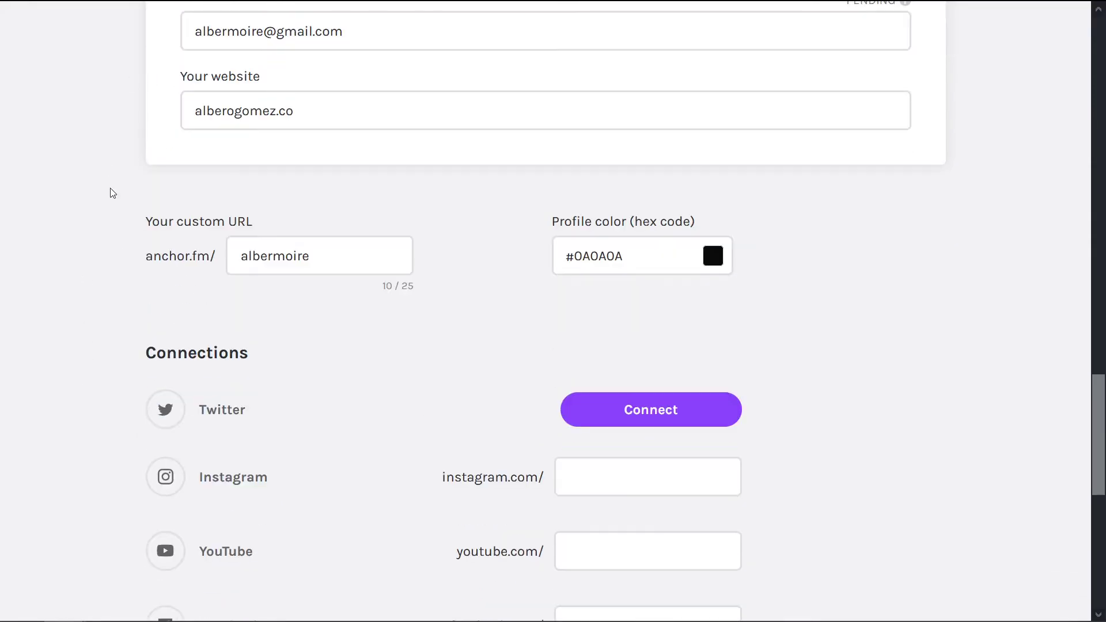
{"action": "scroll", "coordinate": [67, 222], "scroll_direction": "down", "scroll_amount": 2}
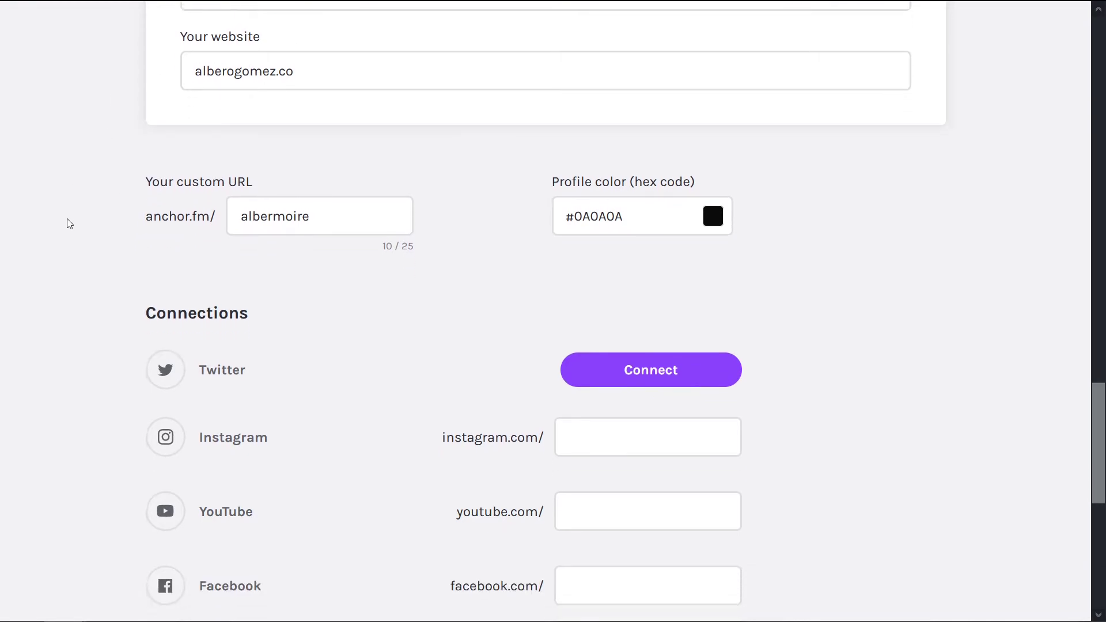
{"action": "scroll", "coordinate": [64, 222], "scroll_direction": "down", "scroll_amount": 1}
{"action": "scroll", "coordinate": [75, 242], "scroll_direction": "up", "scroll_amount": 20}
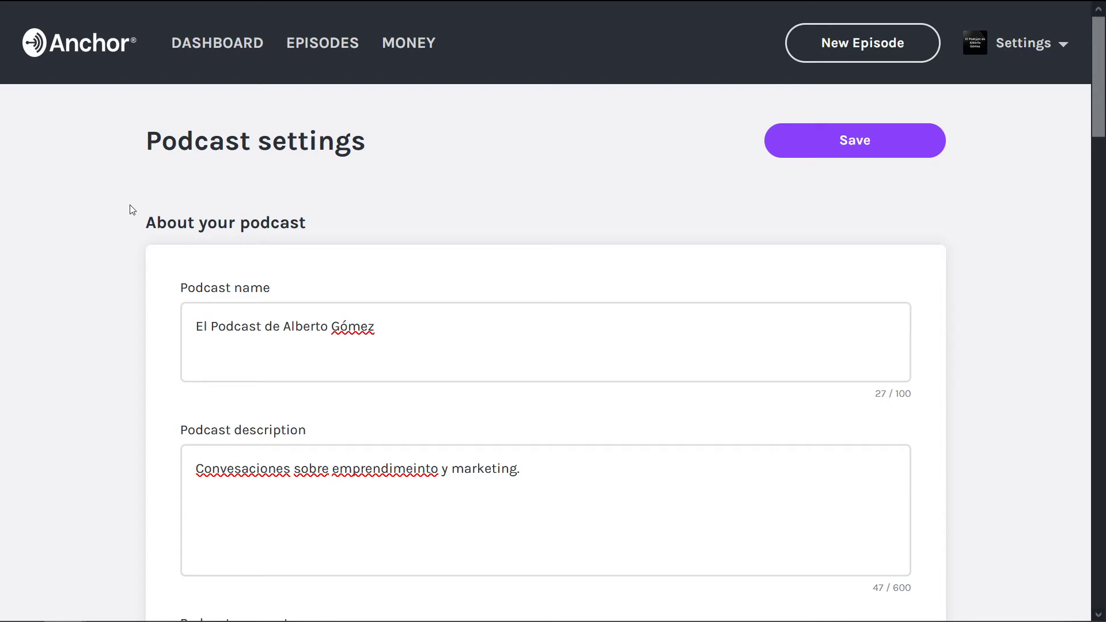
Step: Save the settings and replace the Your email address with the new contact e-mail
{"action": "left_click", "coordinate": [864, 137]}
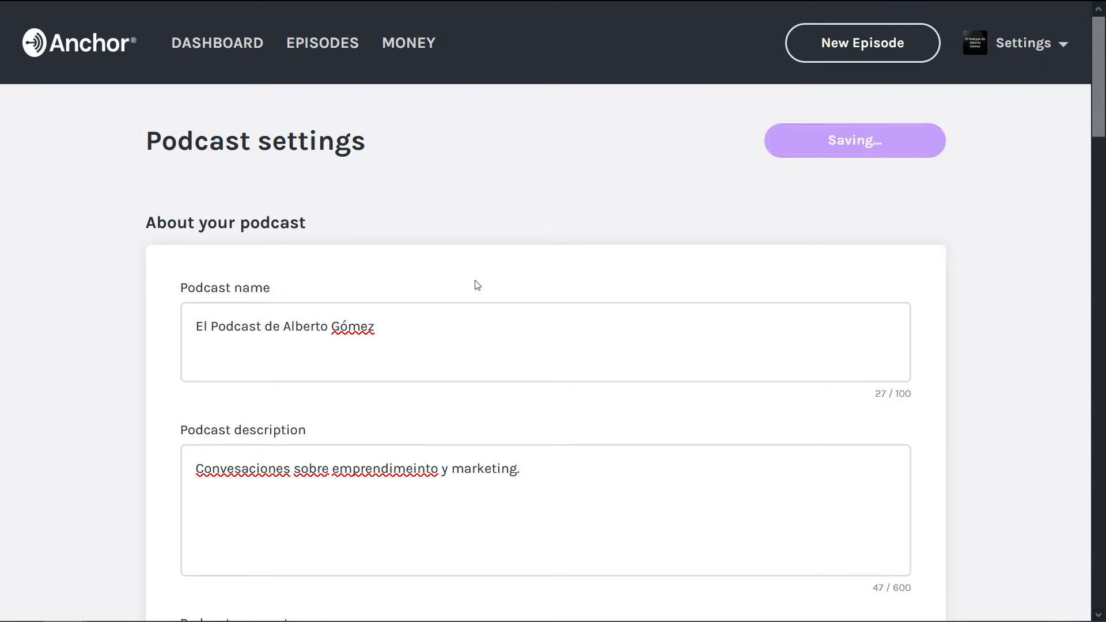
{"action": "scroll", "coordinate": [490, 273], "scroll_direction": "up", "scroll_amount": 1}
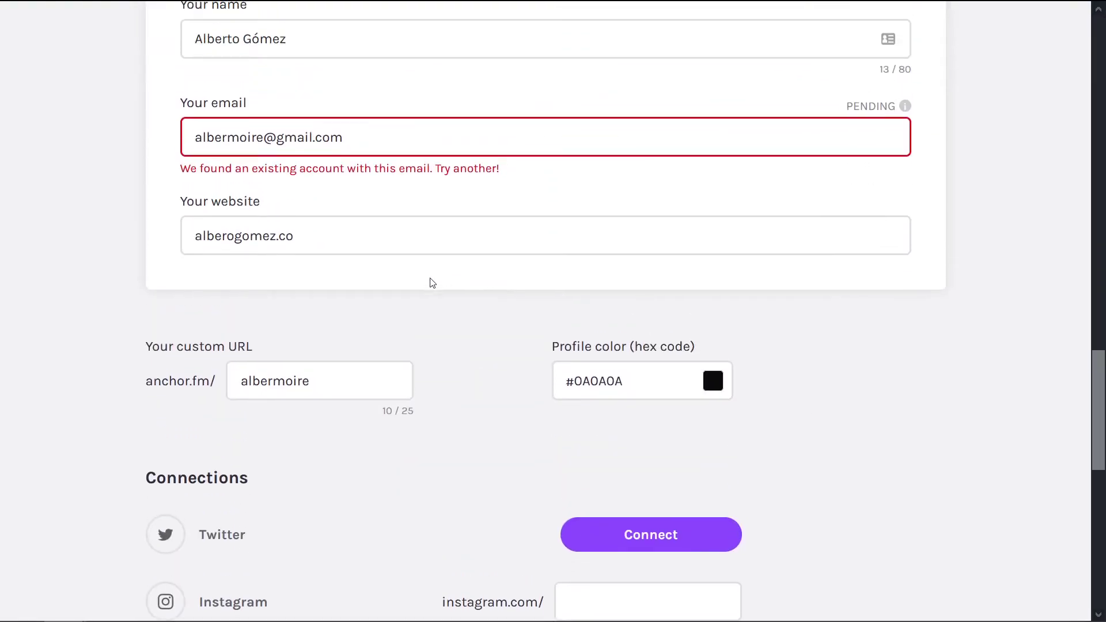
{"action": "scroll", "coordinate": [374, 276], "scroll_direction": "up", "scroll_amount": 3}
{"action": "left_click_drag", "start_coordinate": [431, 314], "coordinate": [9, 323]}
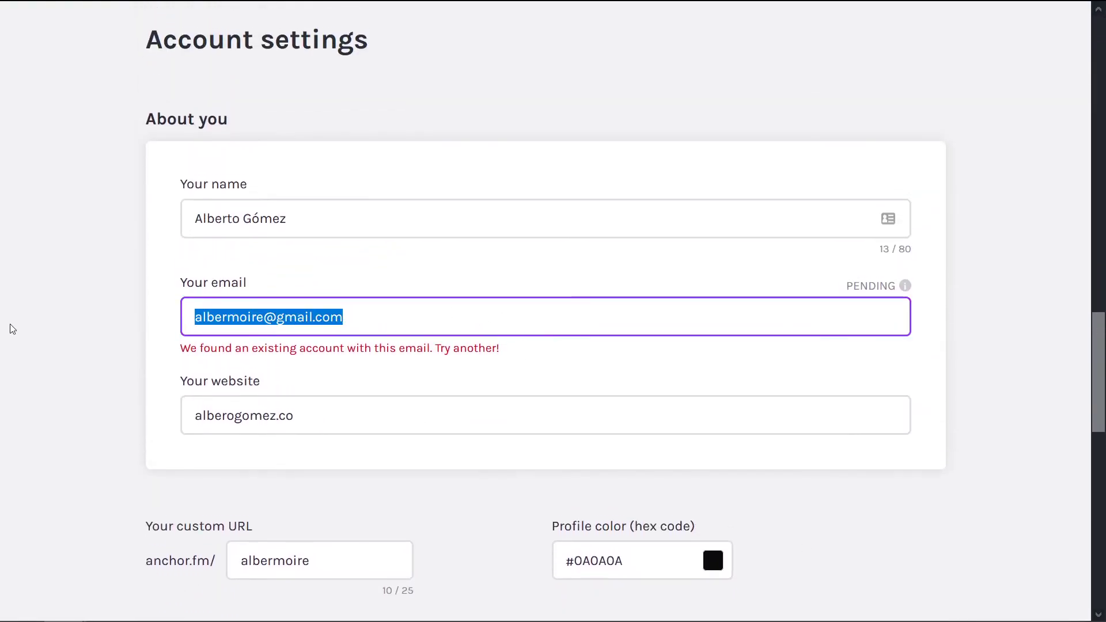
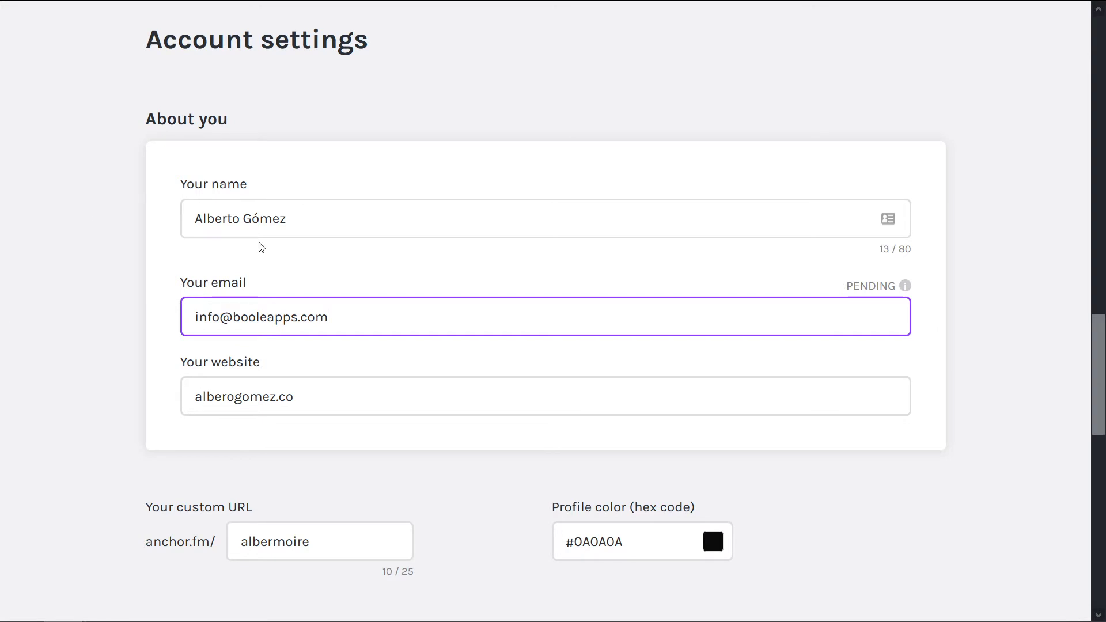
Step: Save the account settings again and close the Verify your email notice
{"action": "scroll", "coordinate": [1047, 254], "scroll_direction": "up", "scroll_amount": 2}
{"action": "scroll", "coordinate": [995, 231], "scroll_direction": "up", "scroll_amount": 10}
{"action": "left_click", "coordinate": [867, 150]}
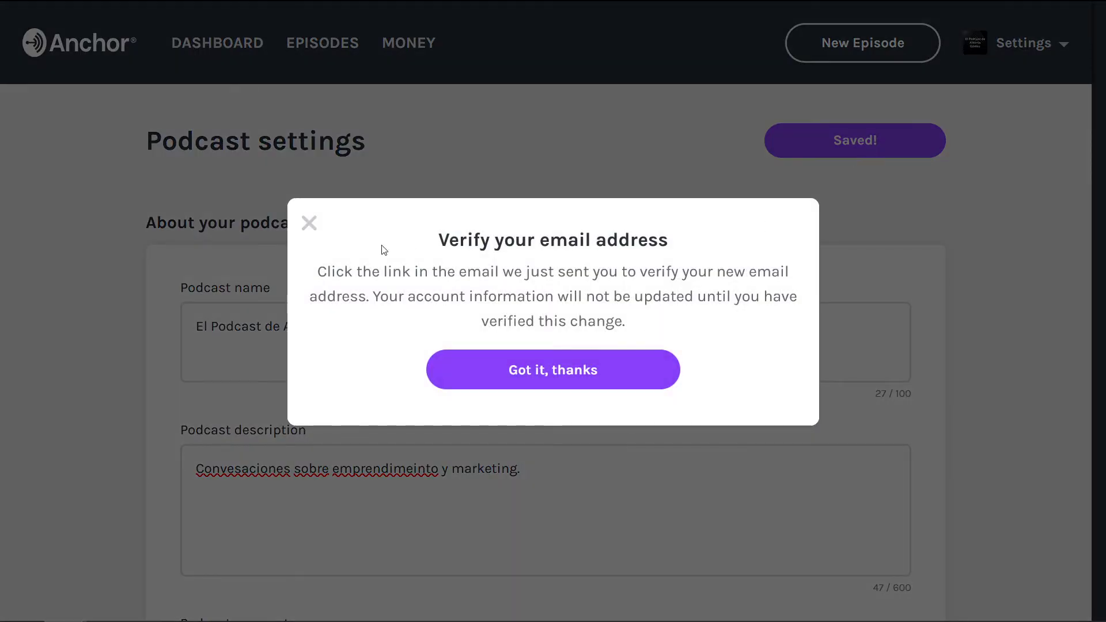
{"action": "left_click", "coordinate": [309, 224]}
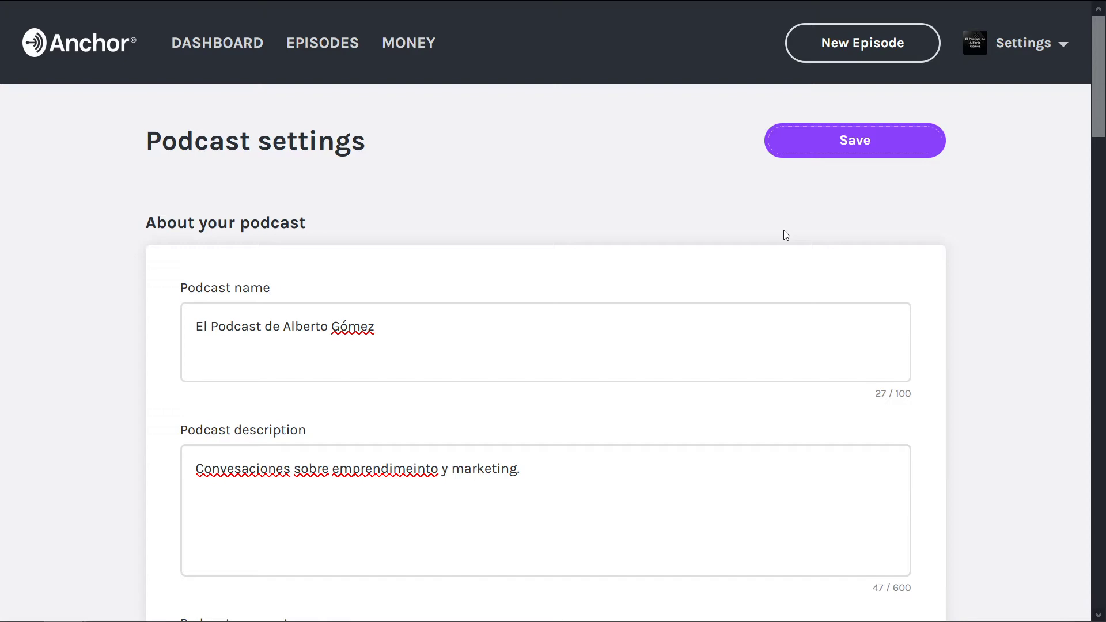
Step: Look over Account settings, then view the Contenido slide and come back to the browser
{"action": "scroll", "coordinate": [956, 188], "scroll_direction": "down", "scroll_amount": 20}
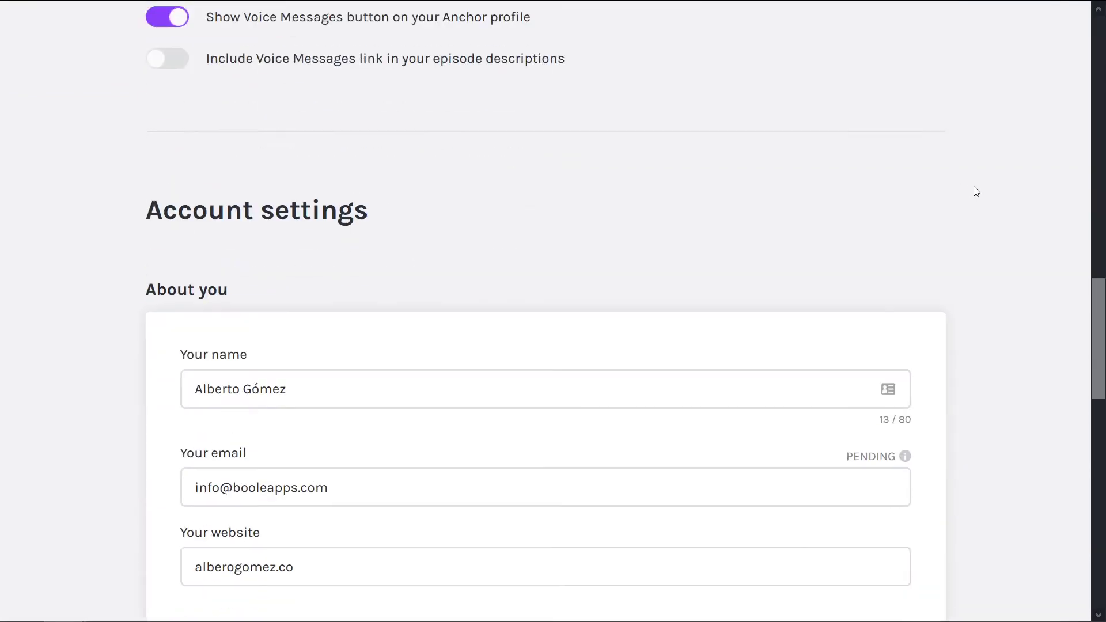
{"action": "scroll", "coordinate": [976, 191], "scroll_direction": "down", "scroll_amount": 3}
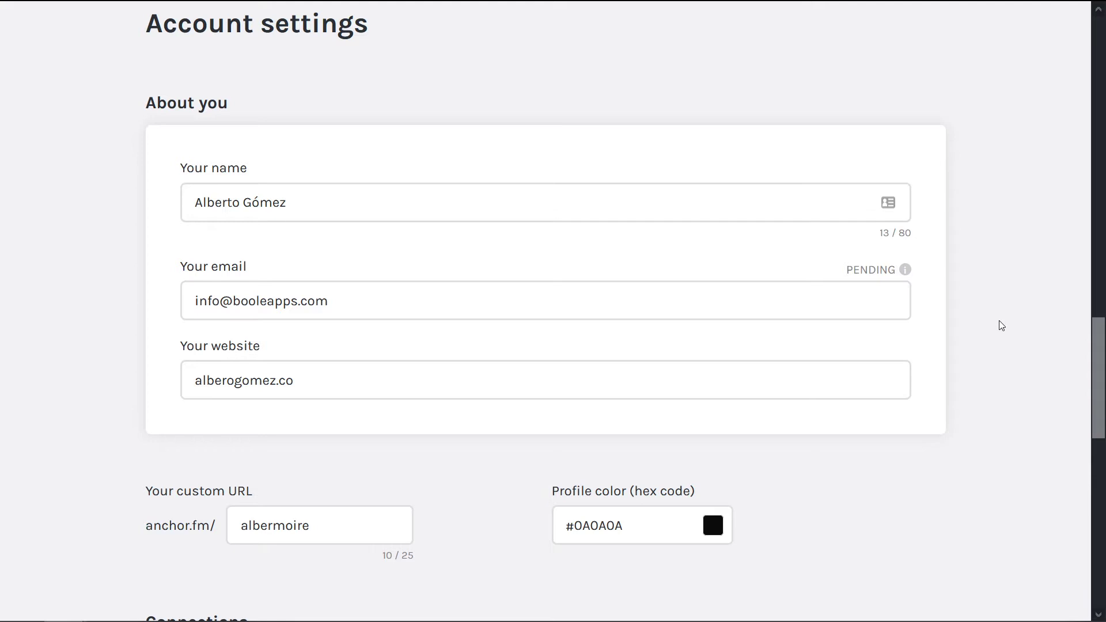
{"action": "scroll", "coordinate": [1000, 320], "scroll_direction": "up", "scroll_amount": 20}
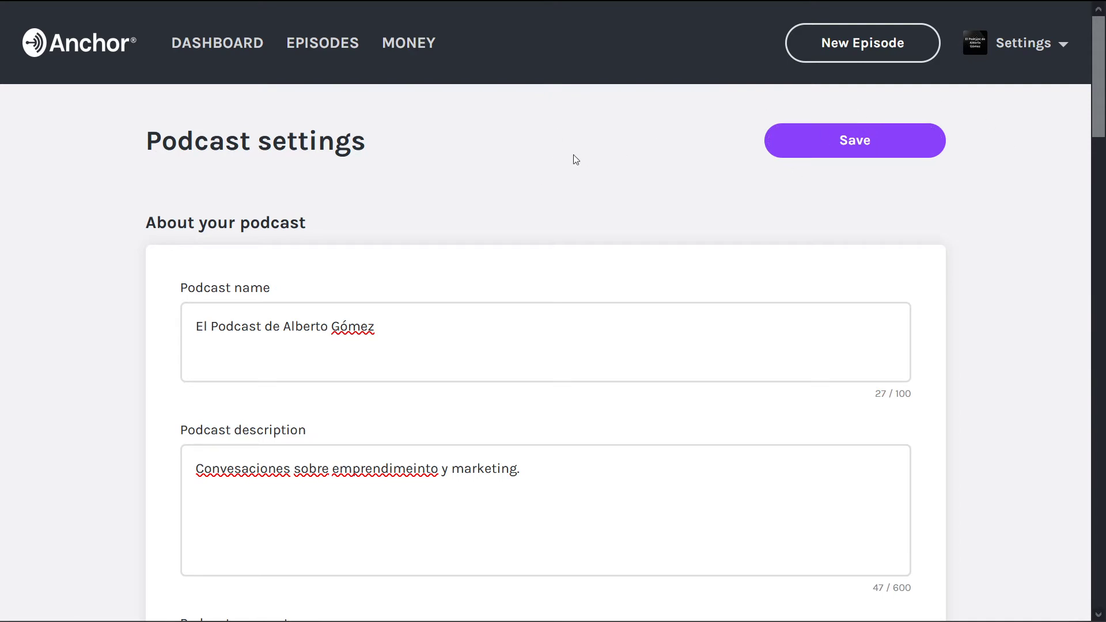
{"action": "key", "text": "alt+Tab"}
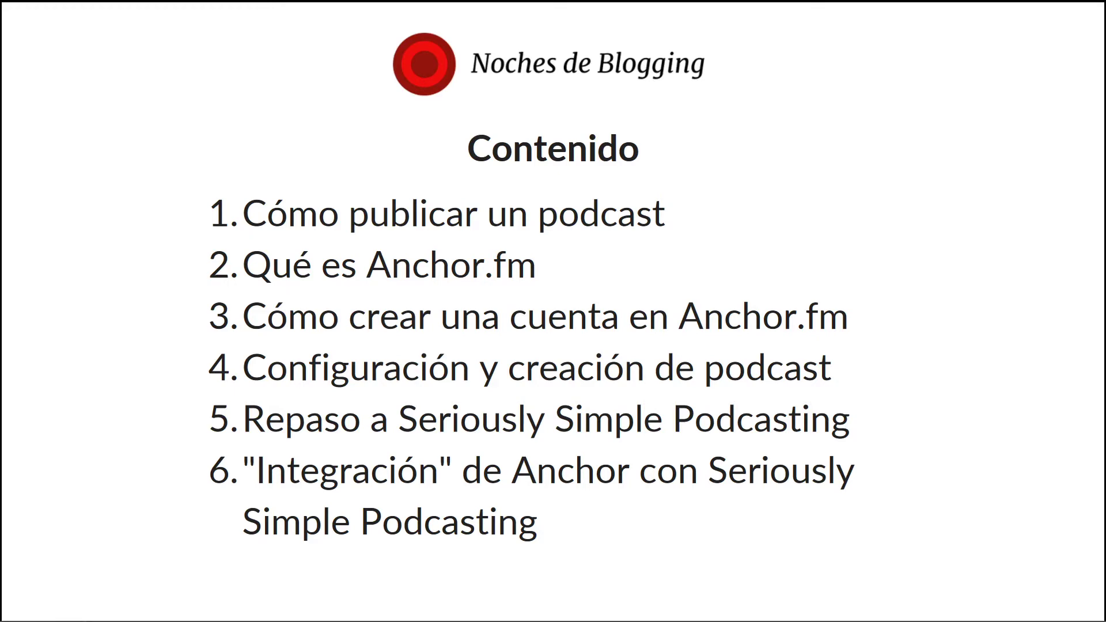
{"action": "key", "text": "alt+Tab"}
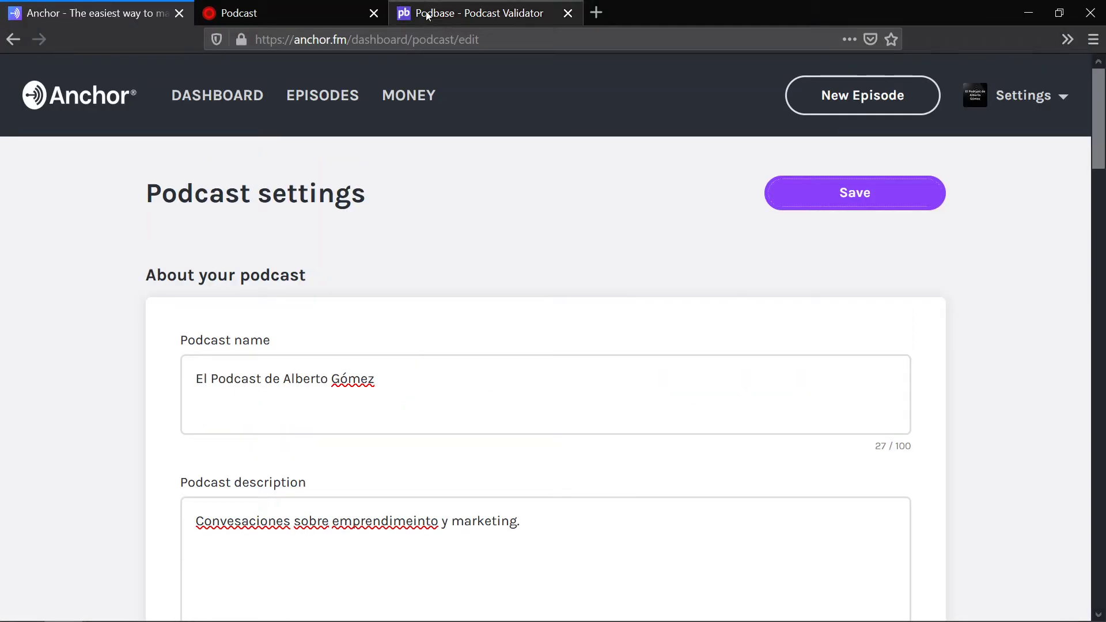
Step: Show the site's Podcast page with Episodio 1 to Episodio 6 in full screen
{"action": "left_click", "coordinate": [321, 6]}
{"action": "key", "text": "F11"}
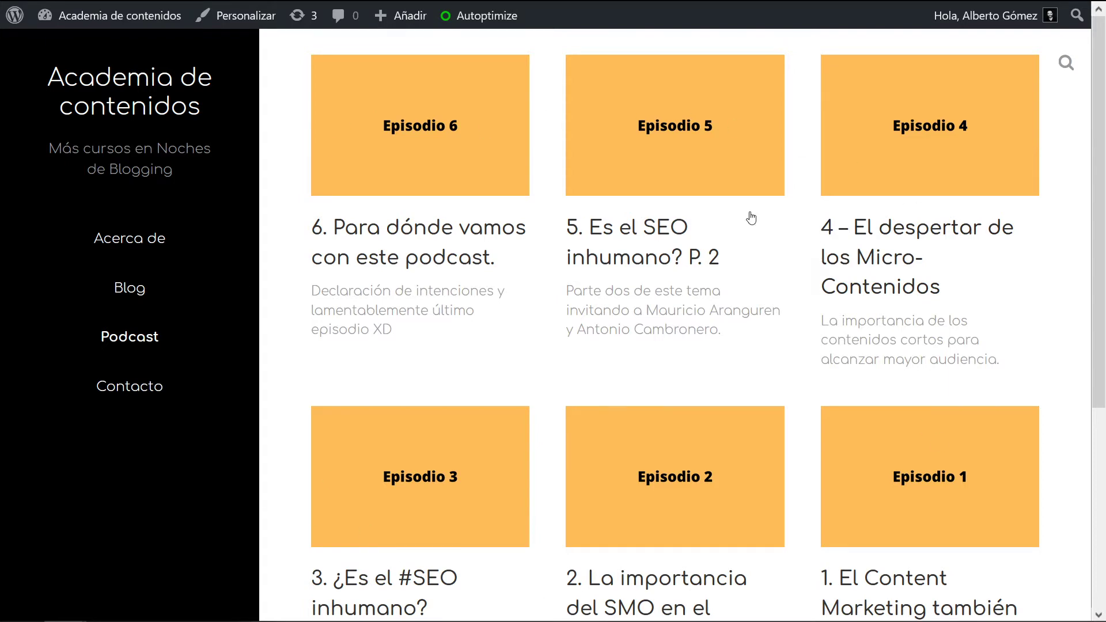
{"action": "scroll", "coordinate": [749, 271], "scroll_direction": "down", "scroll_amount": 3}
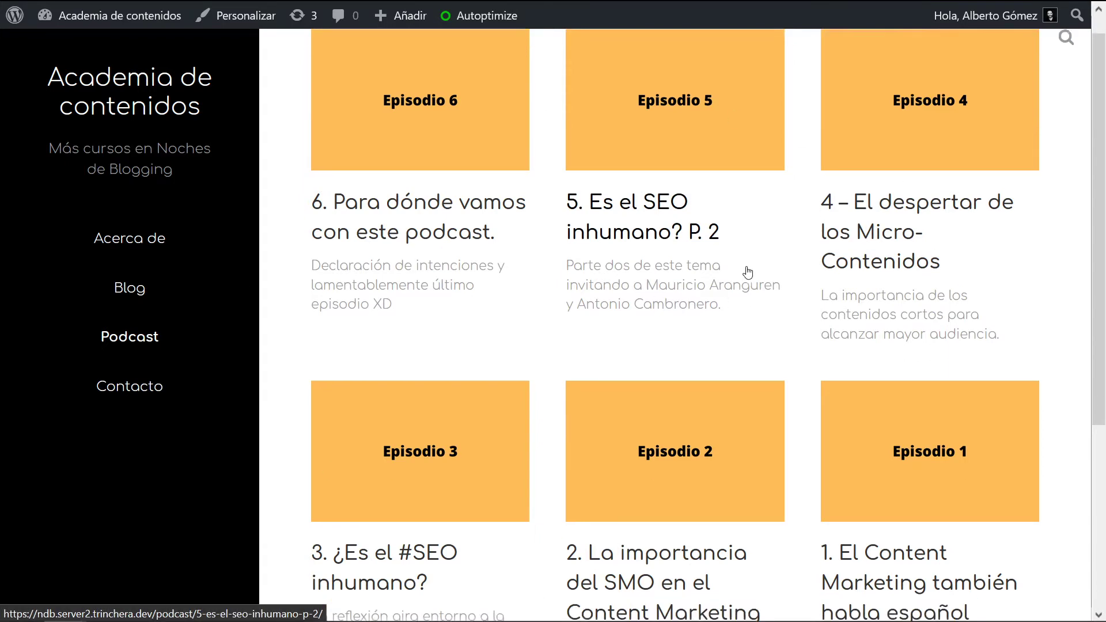
{"action": "scroll", "coordinate": [648, 331], "scroll_direction": "up", "scroll_amount": 3}
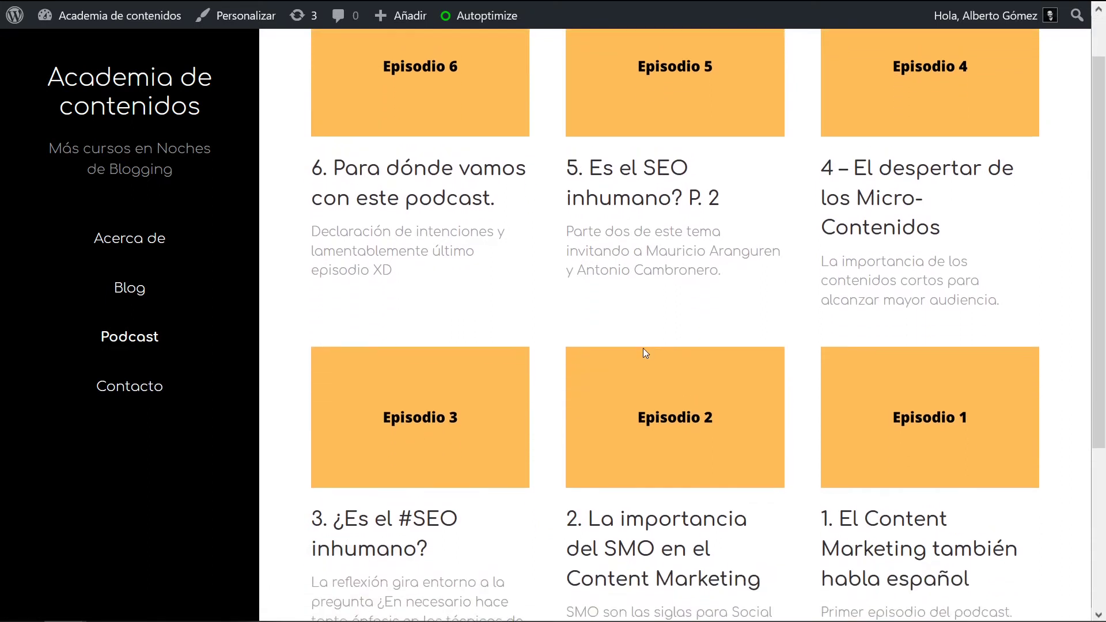
Step: Select the 'podcast/' path in the site address, then restore full screen
{"action": "mouse_move", "coordinate": [416, 12]}
{"action": "double_click", "coordinate": [438, 40]}
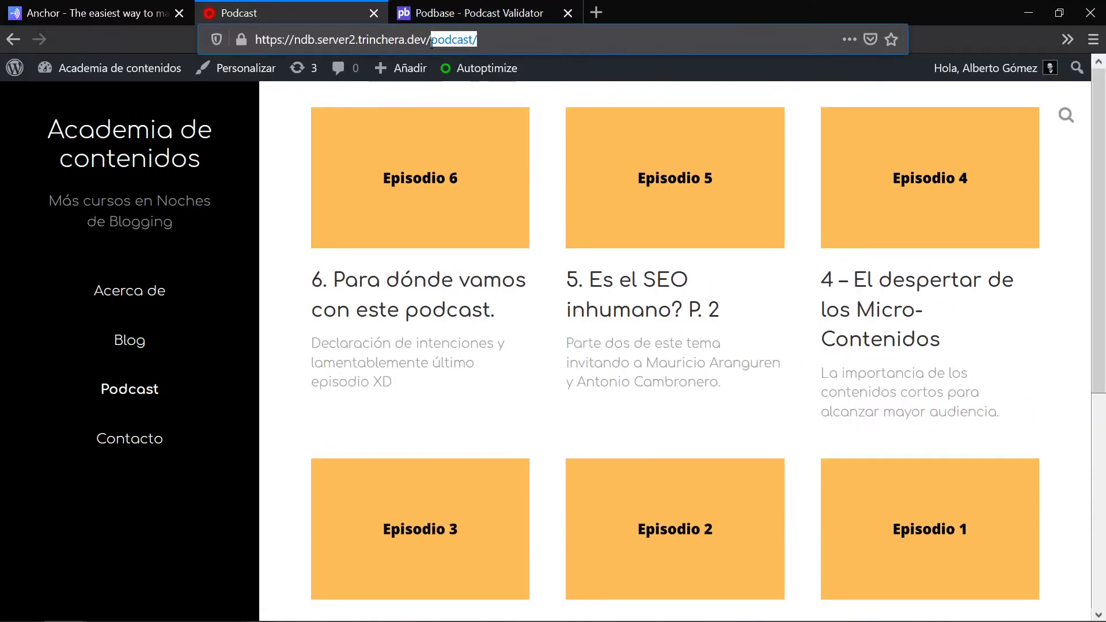
{"action": "left_click", "coordinate": [436, 40]}
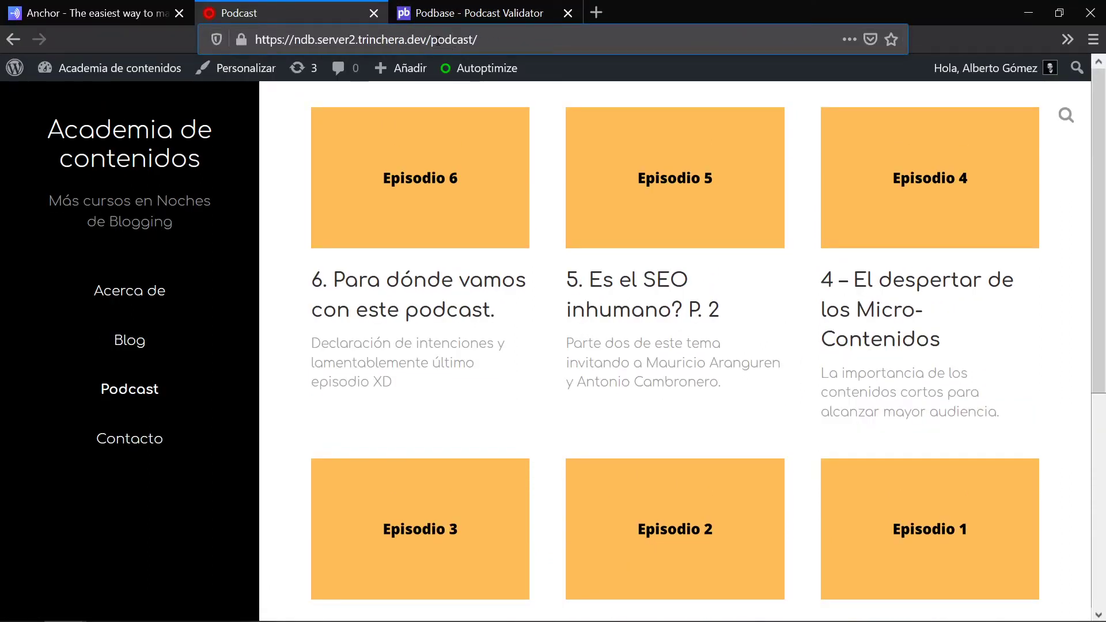
{"action": "left_click_drag", "start_coordinate": [436, 40], "coordinate": [504, 55]}
{"action": "left_click_drag", "start_coordinate": [430, 40], "coordinate": [620, 43]}
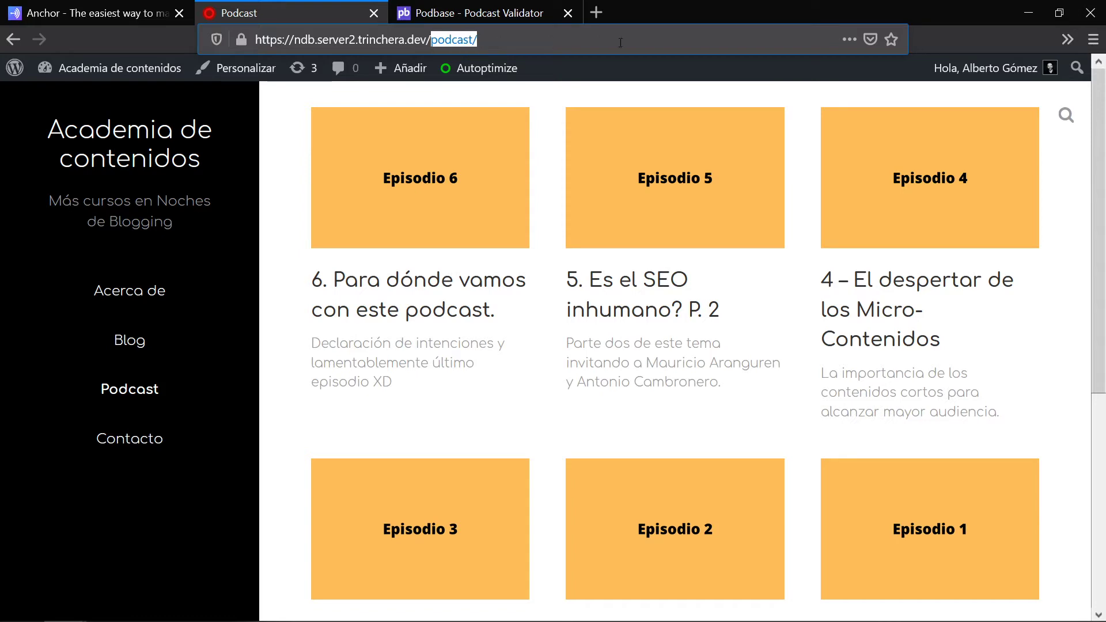
{"action": "scroll", "coordinate": [818, 303], "scroll_direction": "down", "scroll_amount": 5}
{"action": "scroll", "coordinate": [925, 272], "scroll_direction": "up", "scroll_amount": 4}
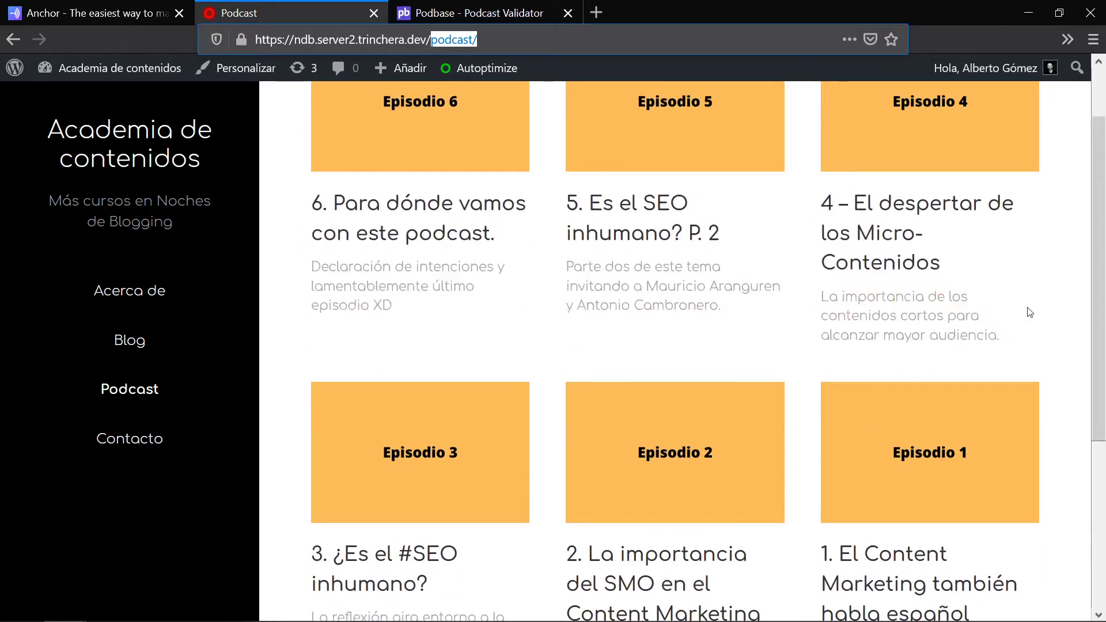
{"action": "key", "text": "F11"}
{"action": "scroll", "coordinate": [921, 403], "scroll_direction": "down", "scroll_amount": 1}
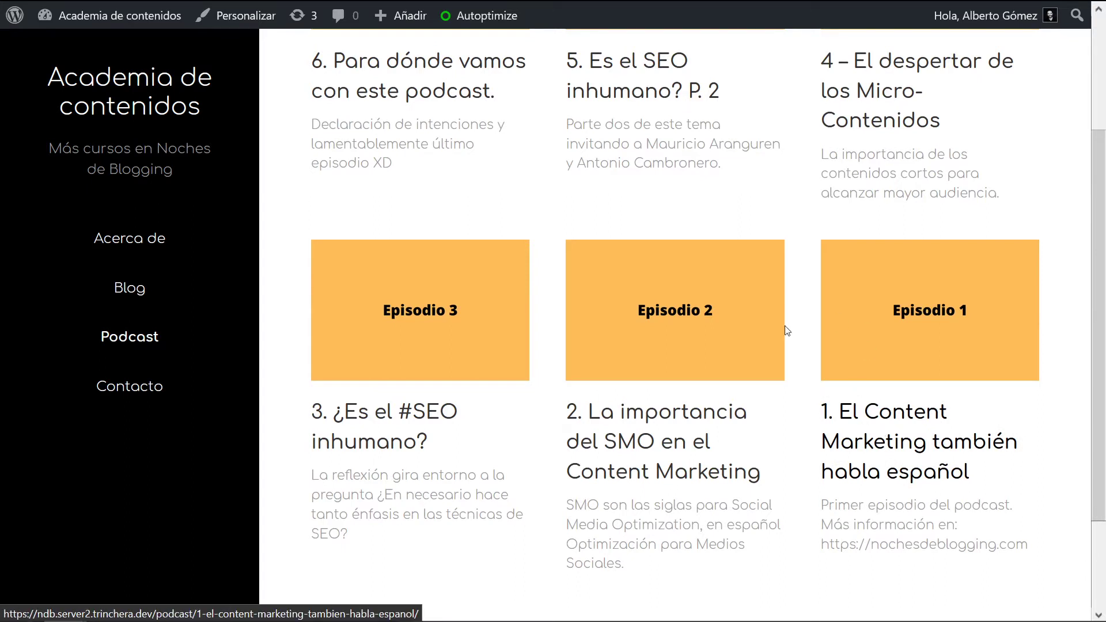
Step: Open the episode 1 page and review its title, audio player and tags
{"action": "left_click", "coordinate": [891, 452]}
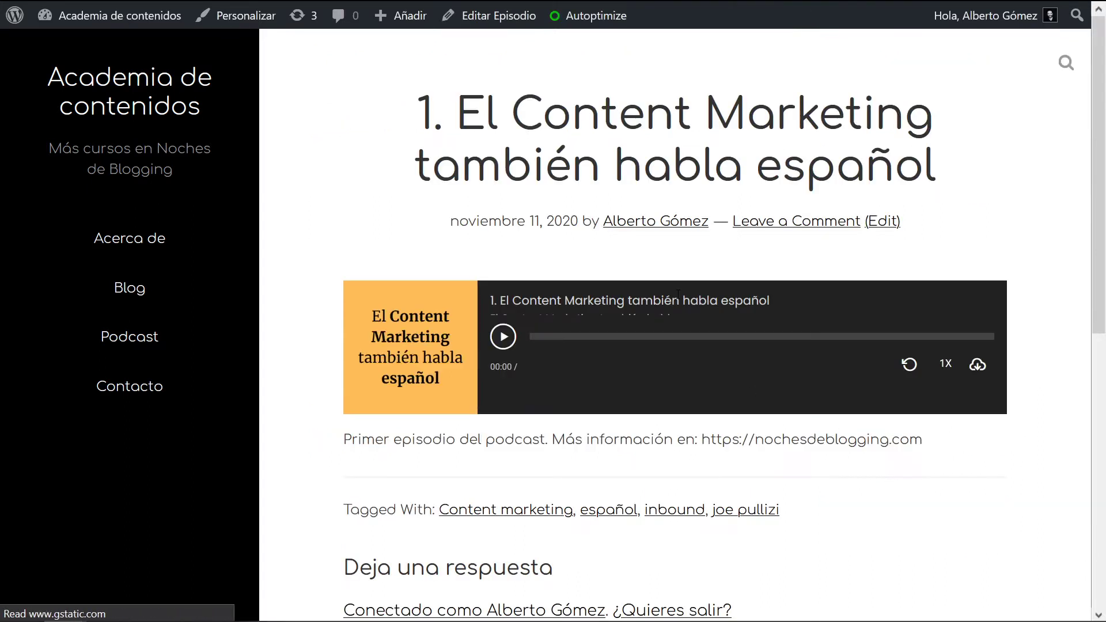
{"action": "left_click_drag", "start_coordinate": [431, 109], "coordinate": [938, 106]}
{"action": "left_click", "coordinate": [542, 223]}
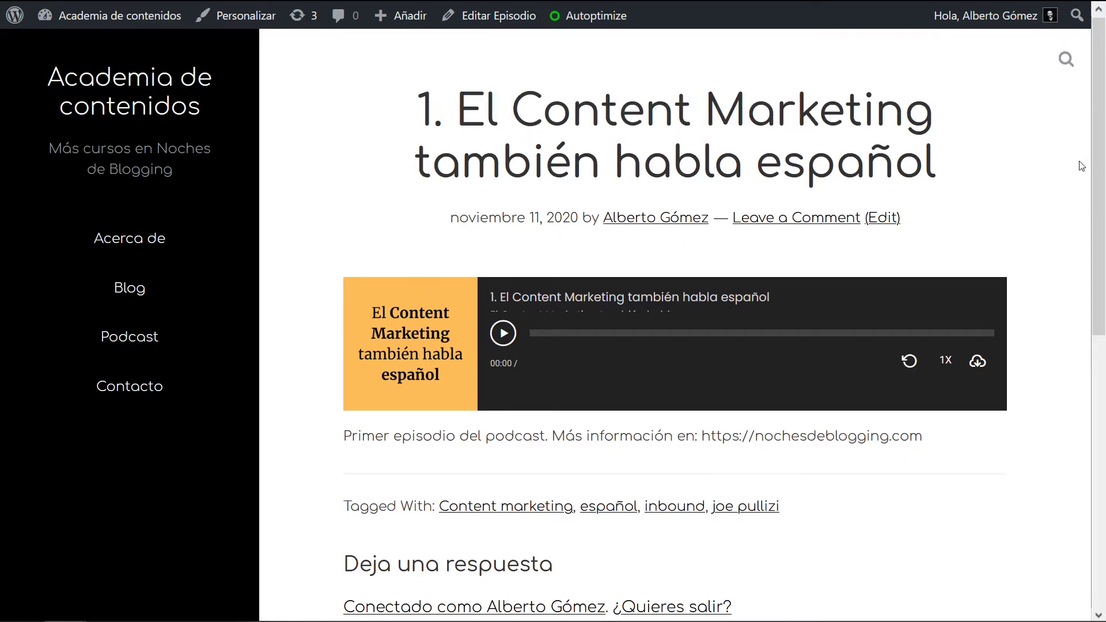
{"action": "scroll", "coordinate": [1026, 219], "scroll_direction": "down", "scroll_amount": 2}
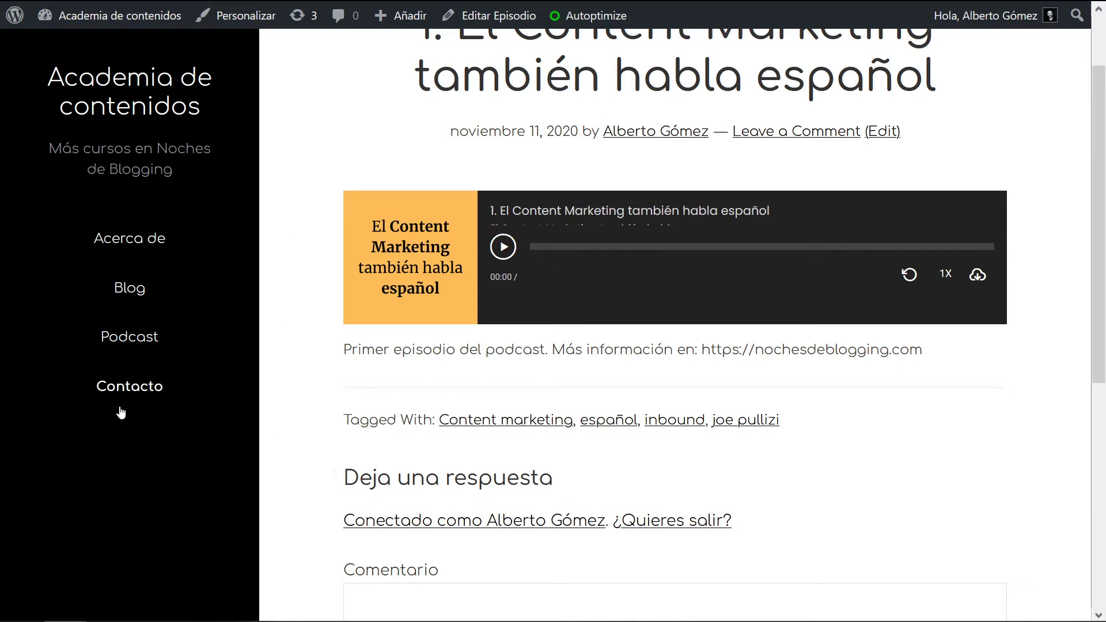
{"action": "mouse_move", "coordinate": [117, 15]}
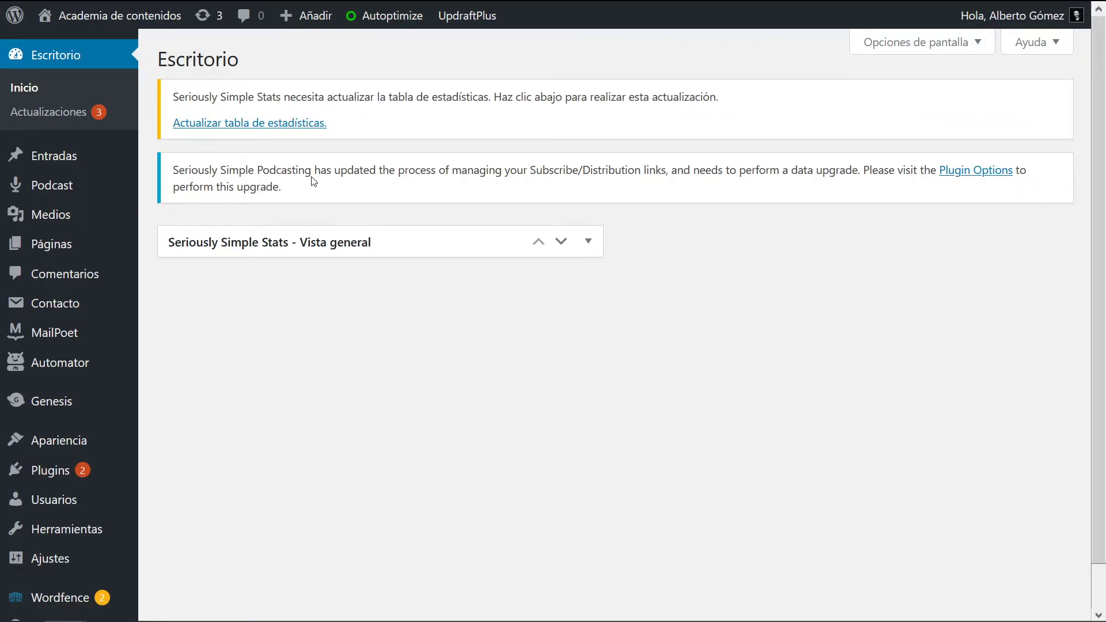
{"action": "mouse_move", "coordinate": [37, 198]}
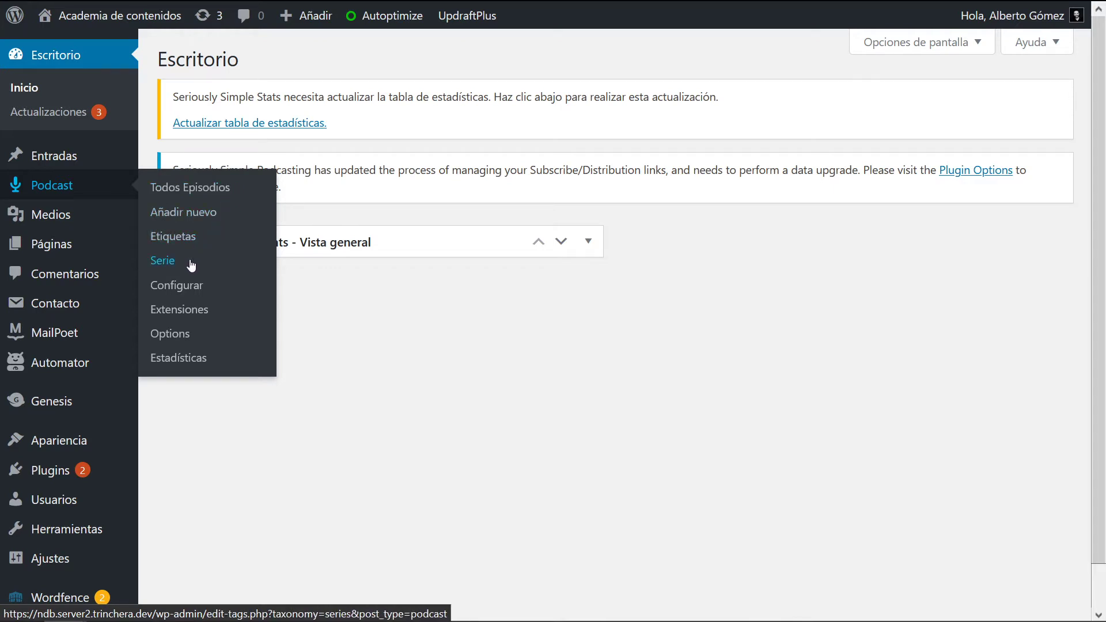
{"action": "mouse_move", "coordinate": [91, 164]}
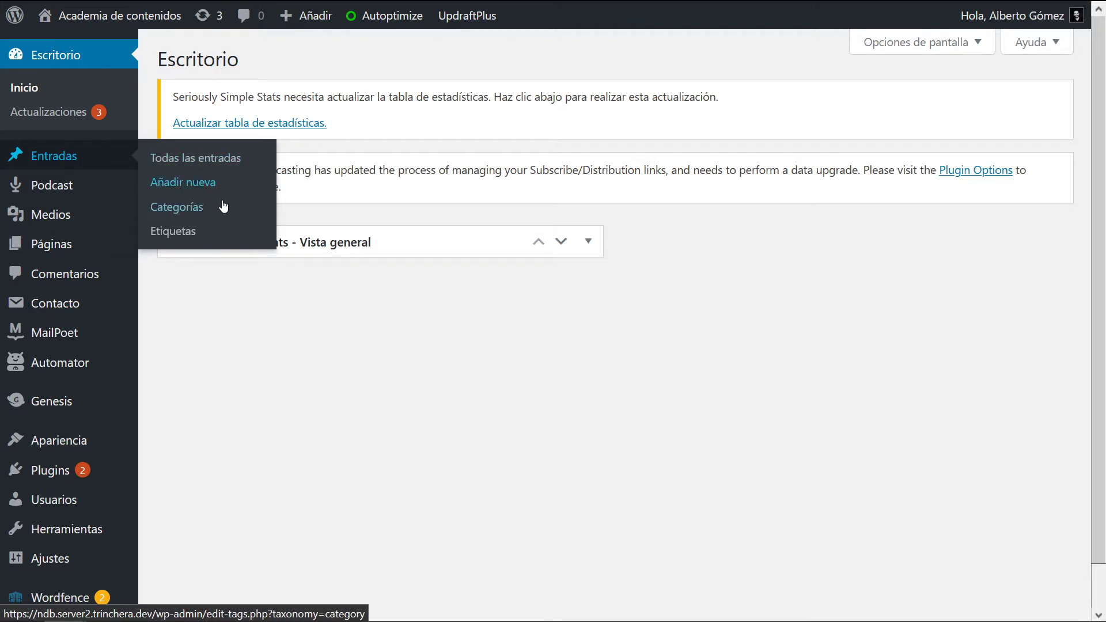
{"action": "mouse_move", "coordinate": [103, 183]}
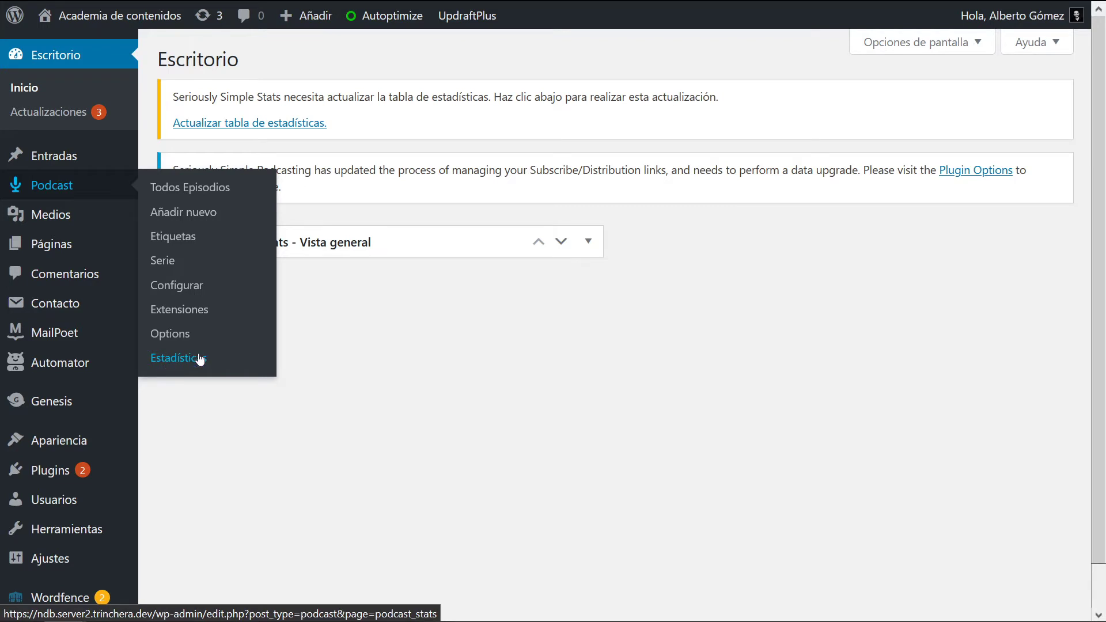
Step: Review the podcast plugin's Player settings down to the colour options and Guardar ajustes
{"action": "left_click", "coordinate": [188, 291]}
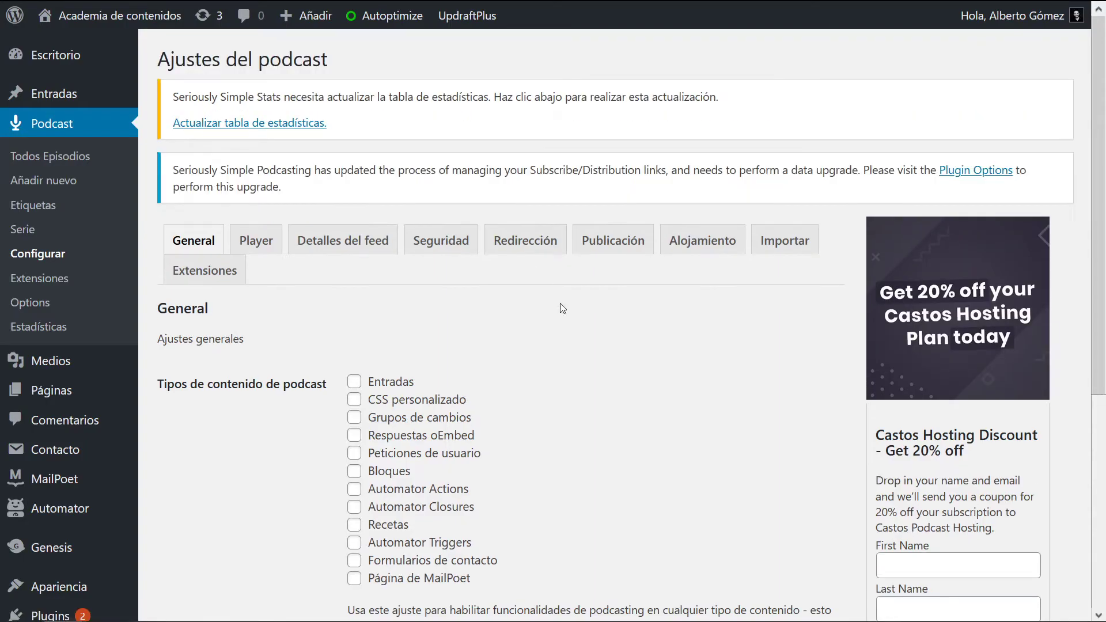
{"action": "scroll", "coordinate": [633, 328], "scroll_direction": "down", "scroll_amount": 5}
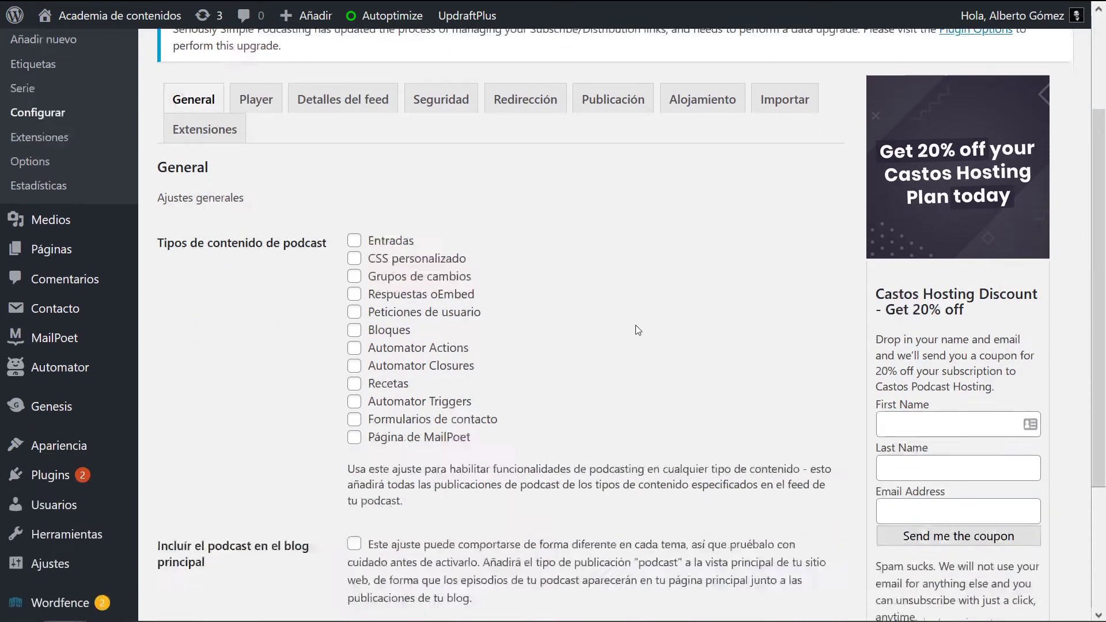
{"action": "scroll", "coordinate": [668, 279], "scroll_direction": "up", "scroll_amount": 5}
{"action": "left_click", "coordinate": [257, 245]}
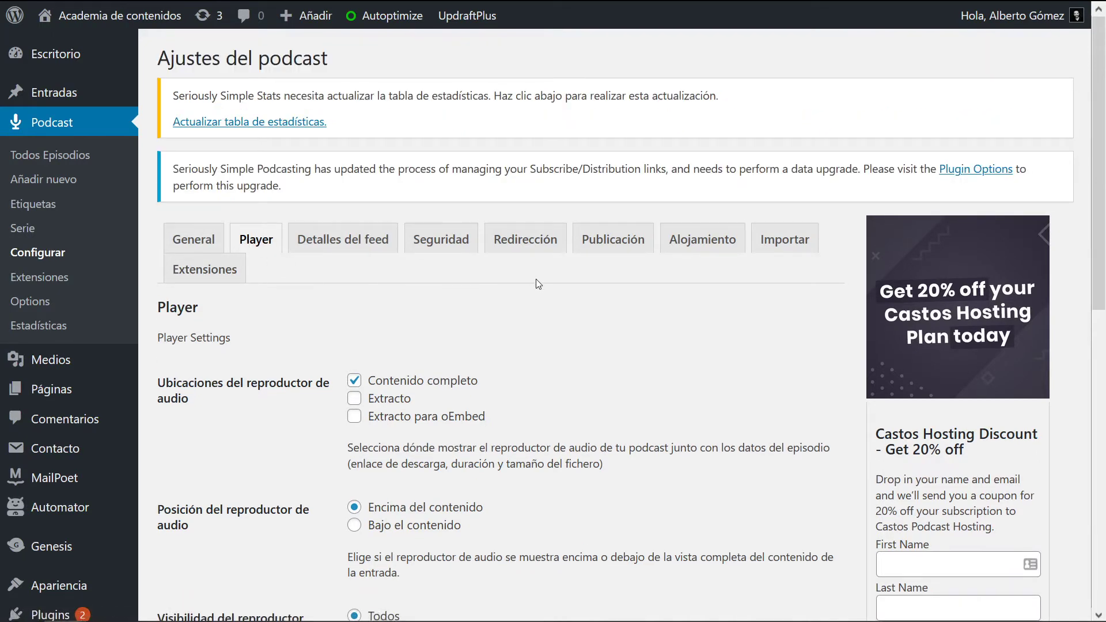
{"action": "scroll", "coordinate": [669, 277], "scroll_direction": "down", "scroll_amount": 5}
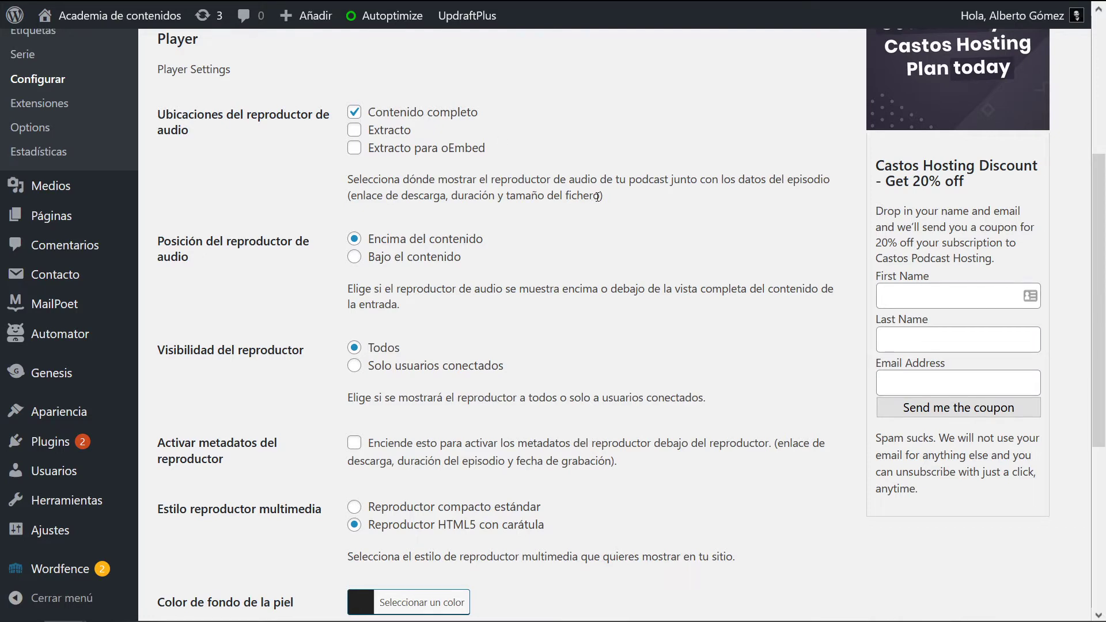
{"action": "scroll", "coordinate": [425, 119], "scroll_direction": "down", "scroll_amount": 3}
{"action": "scroll", "coordinate": [403, 159], "scroll_direction": "up", "scroll_amount": 1}
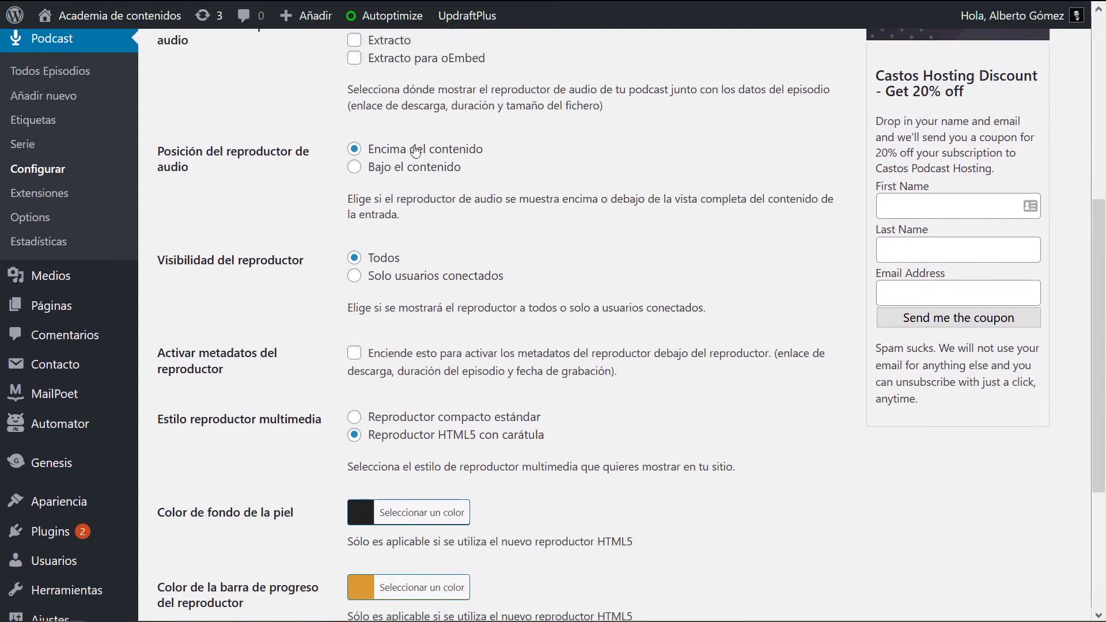
{"action": "scroll", "coordinate": [490, 158], "scroll_direction": "down", "scroll_amount": 2}
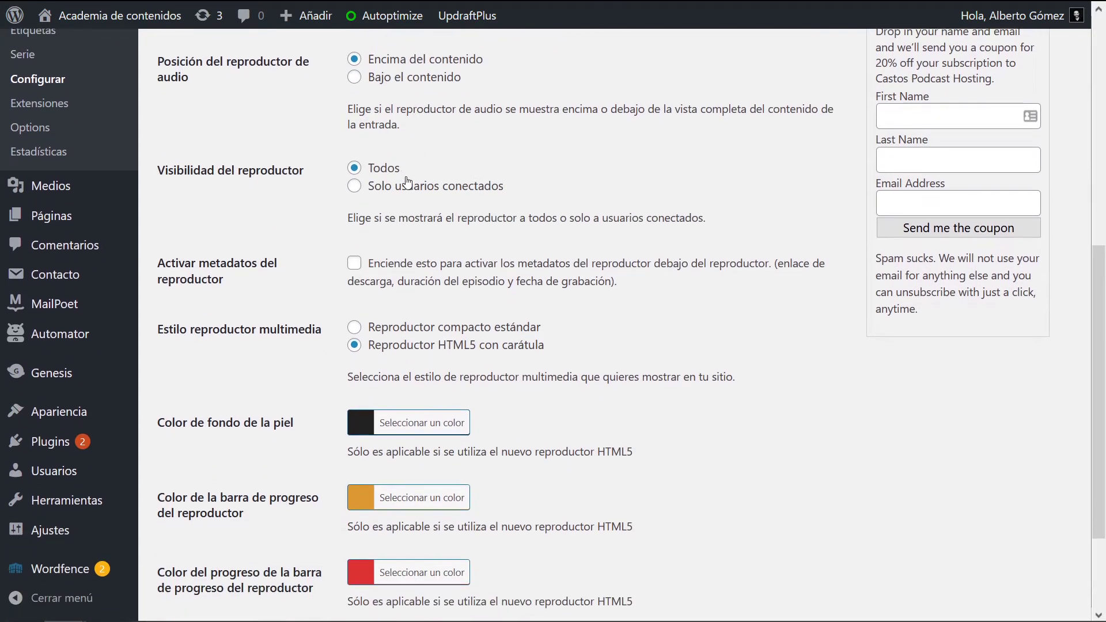
{"action": "scroll", "coordinate": [712, 263], "scroll_direction": "down", "scroll_amount": 3}
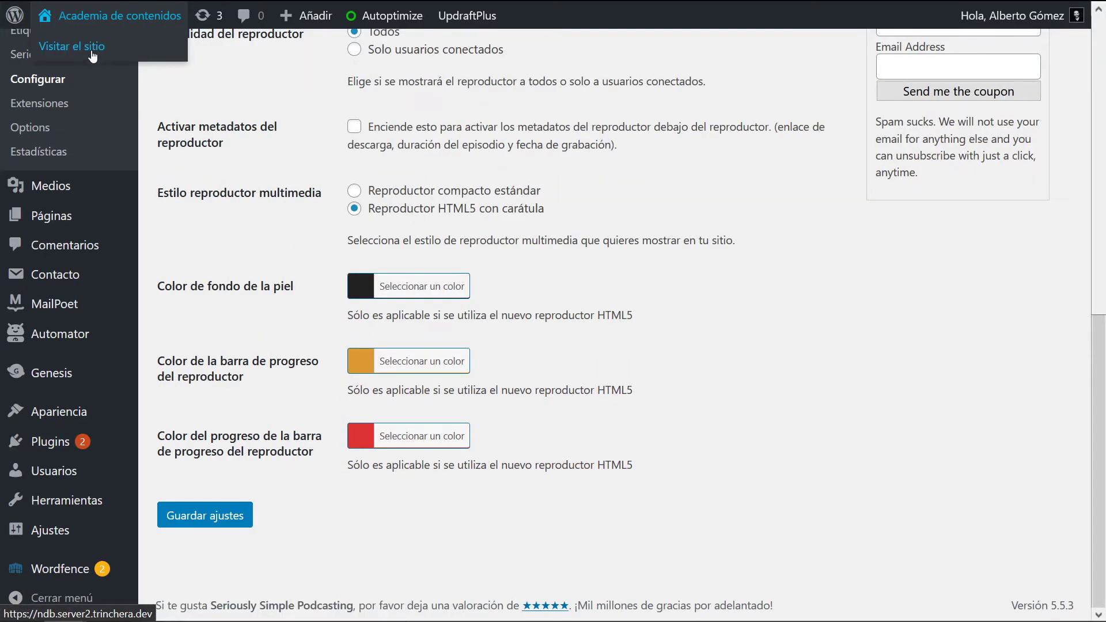
Step: Check the current player on the public site's episode 1 page
{"action": "left_click", "coordinate": [92, 56]}
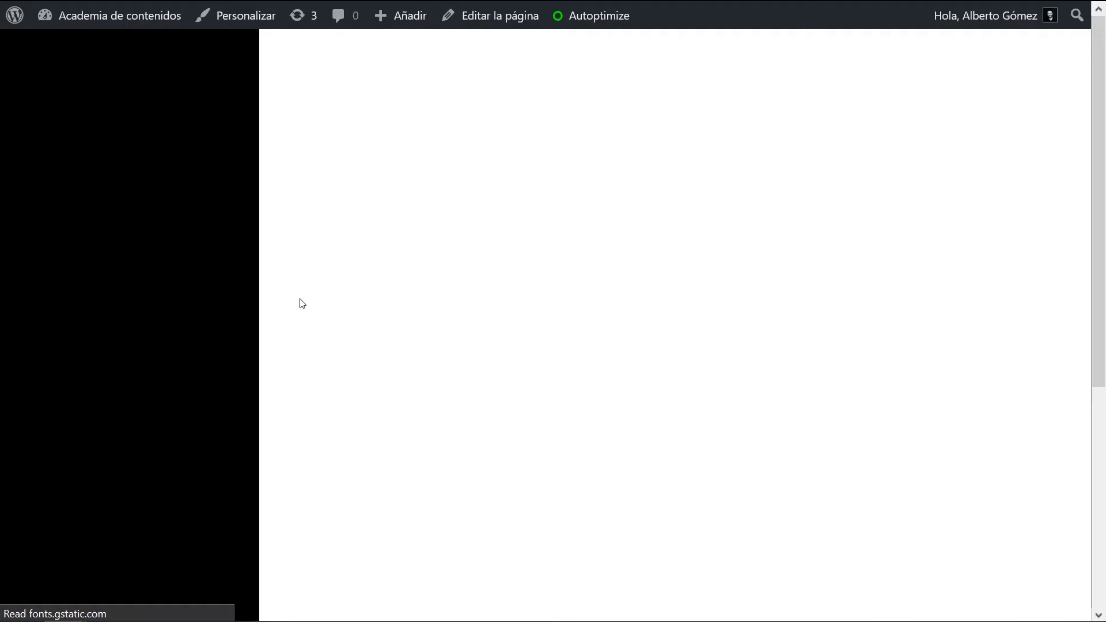
{"action": "left_click", "coordinate": [153, 340]}
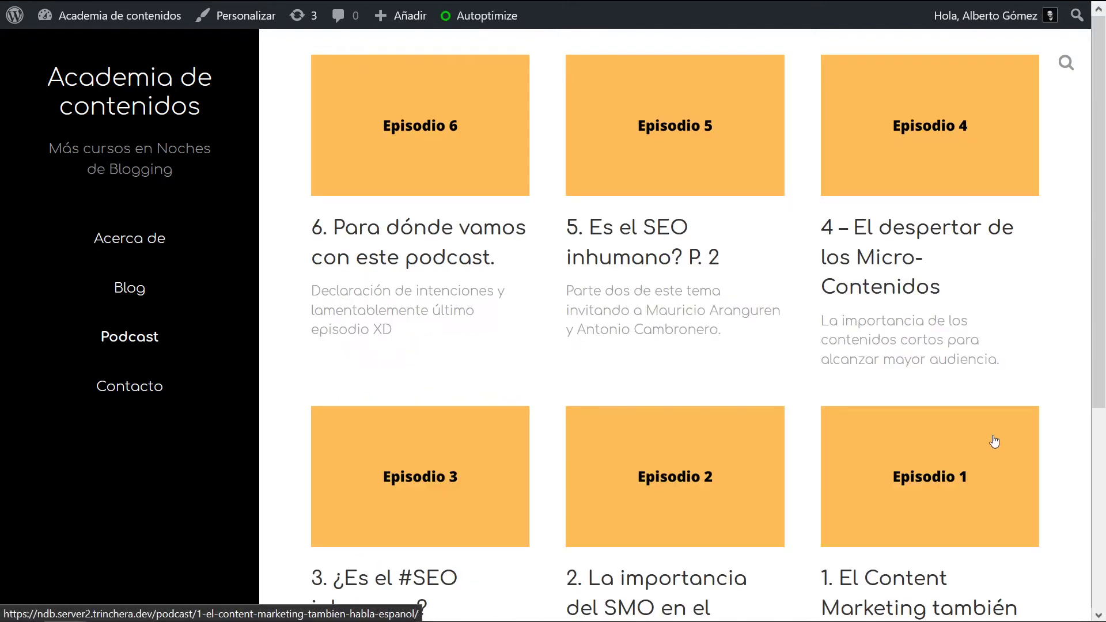
{"action": "left_click", "coordinate": [995, 441]}
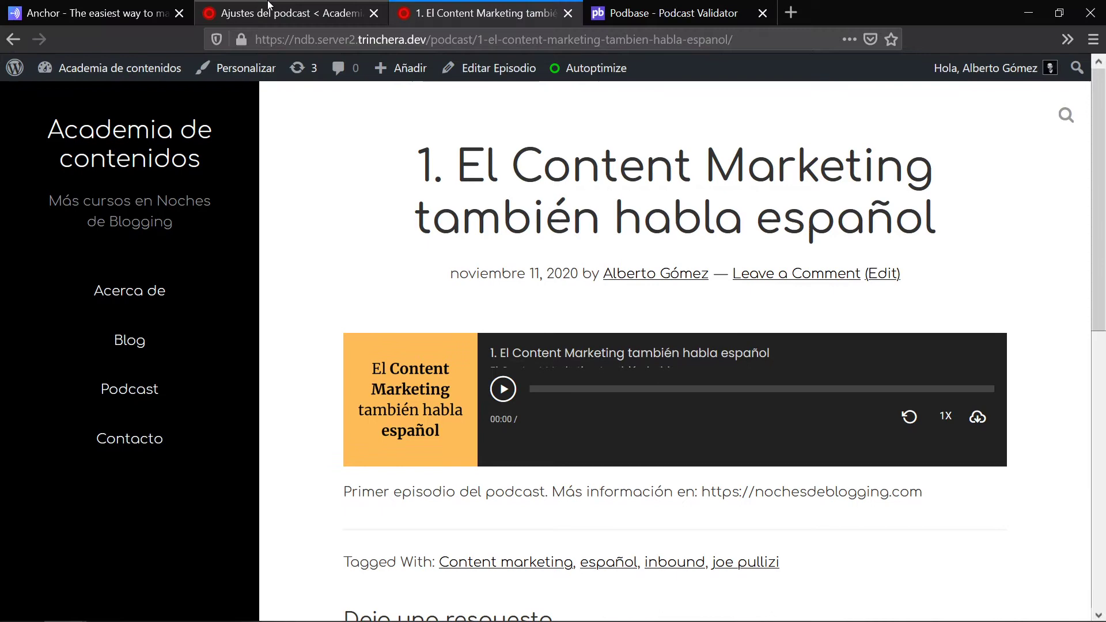
{"action": "left_click", "coordinate": [270, 7]}
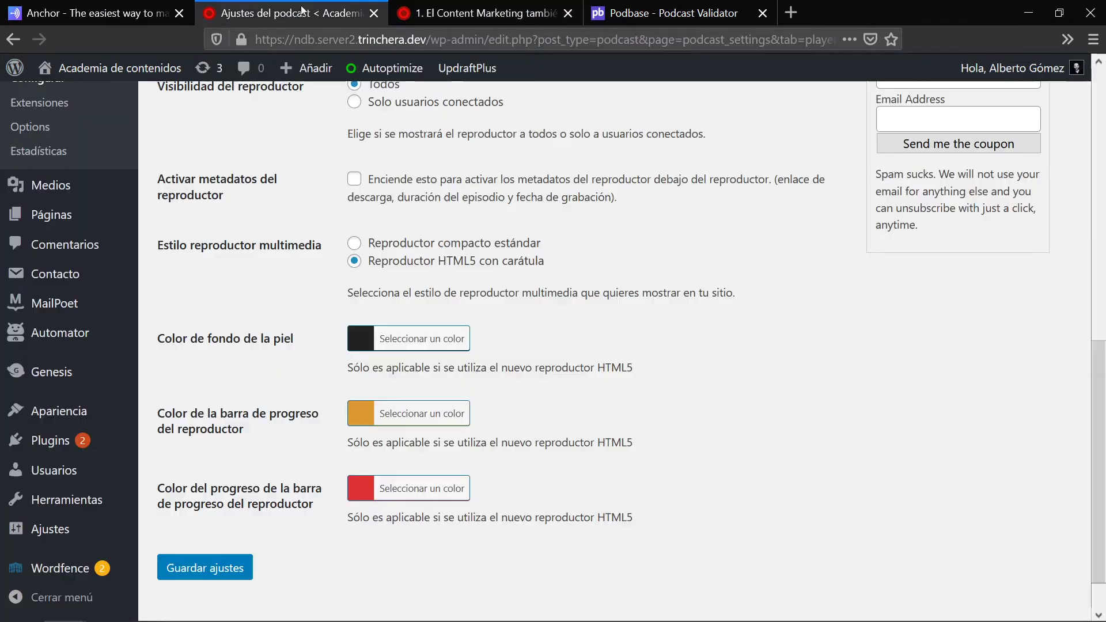
Step: Save the Reproductor compacto estándar player, verify it on episode 1, and view Detalles del feed
{"action": "left_click", "coordinate": [466, 190]}
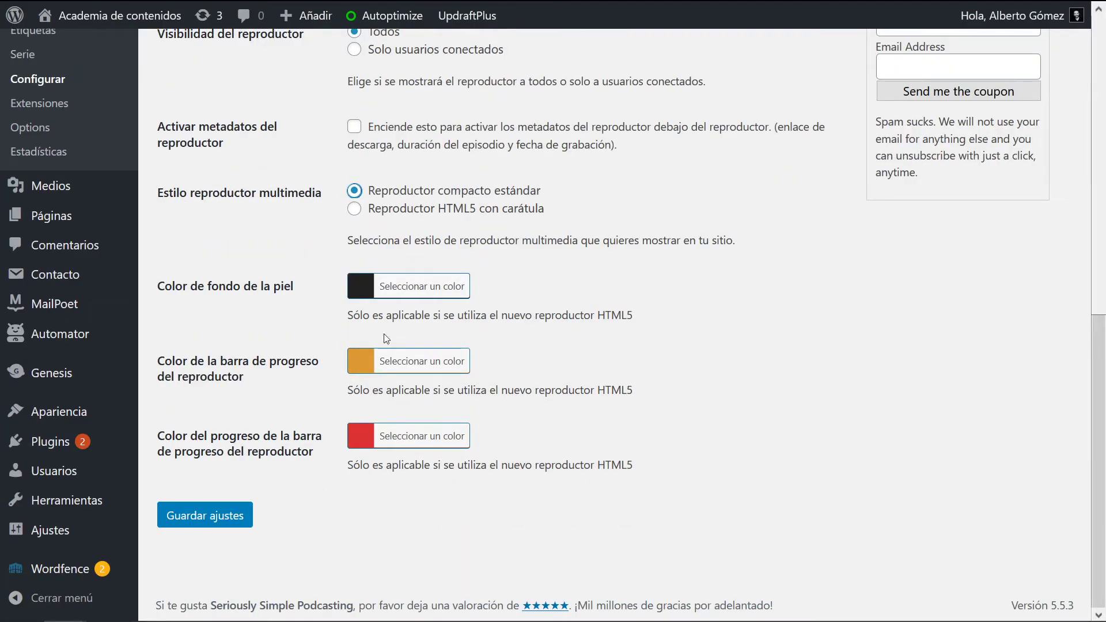
{"action": "left_click", "coordinate": [209, 519]}
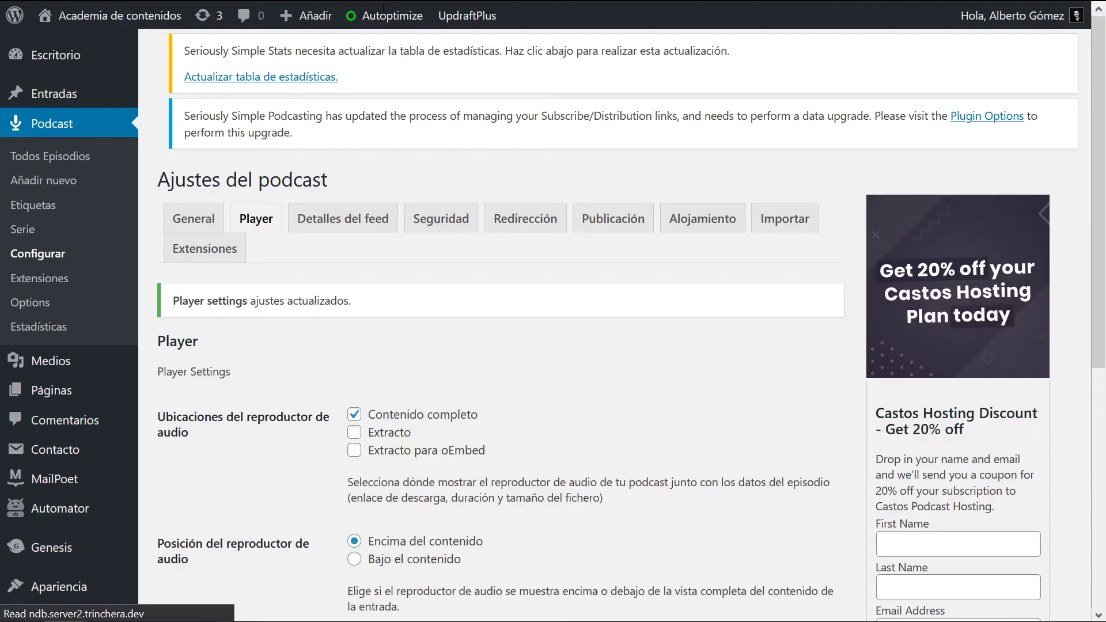
{"action": "left_click", "coordinate": [470, 6]}
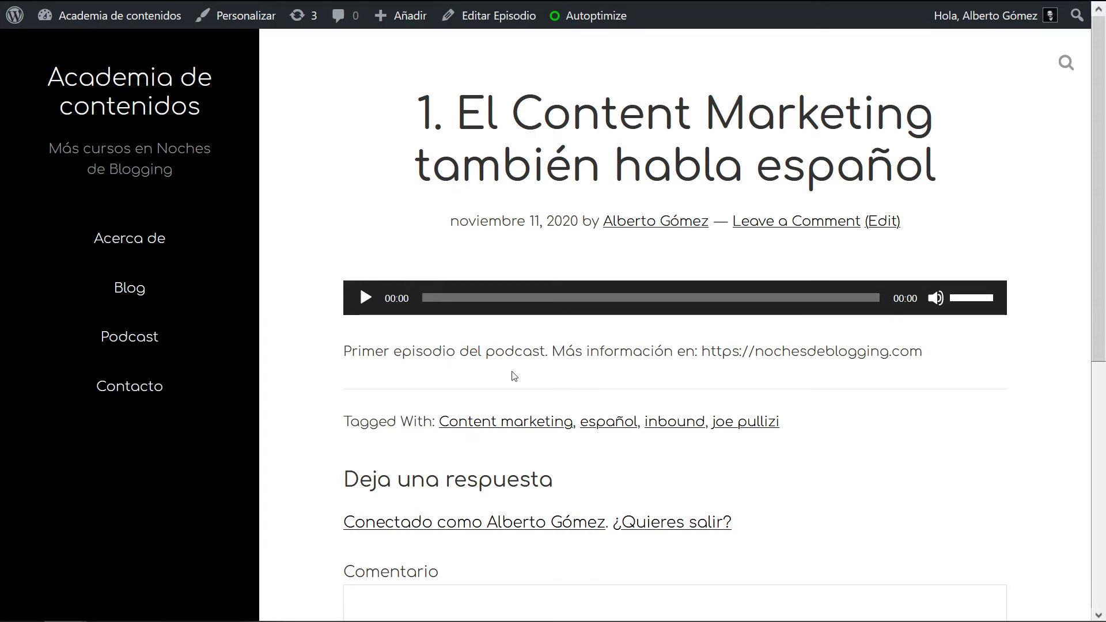
{"action": "left_click", "coordinate": [333, 12]}
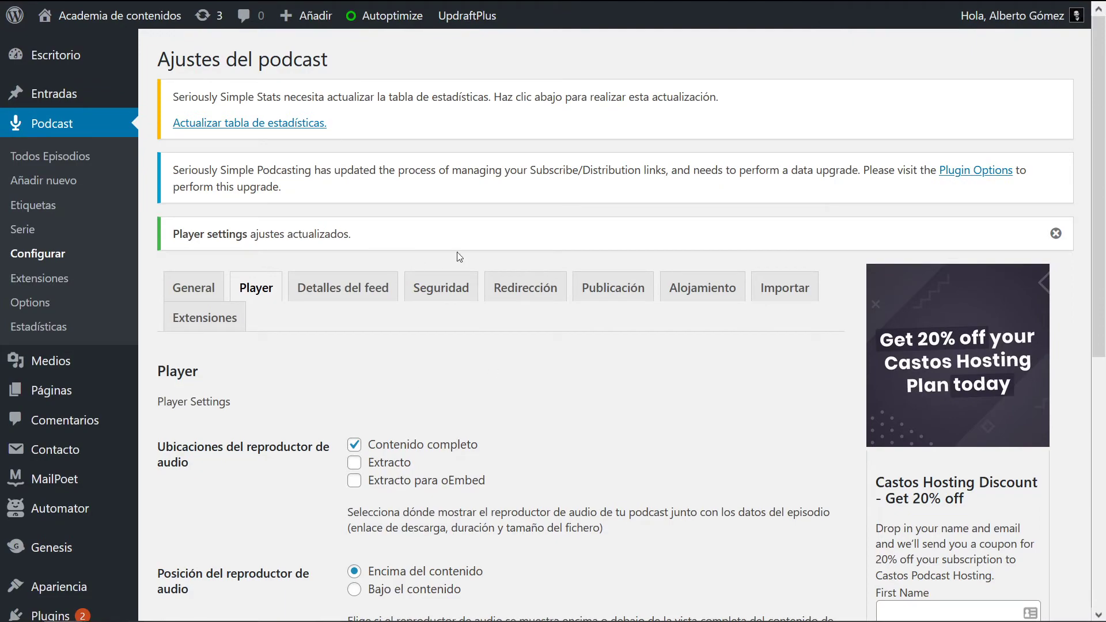
{"action": "scroll", "coordinate": [576, 323], "scroll_direction": "down", "scroll_amount": 3}
{"action": "scroll", "coordinate": [639, 304], "scroll_direction": "up", "scroll_amount": 3}
{"action": "left_click", "coordinate": [363, 290]}
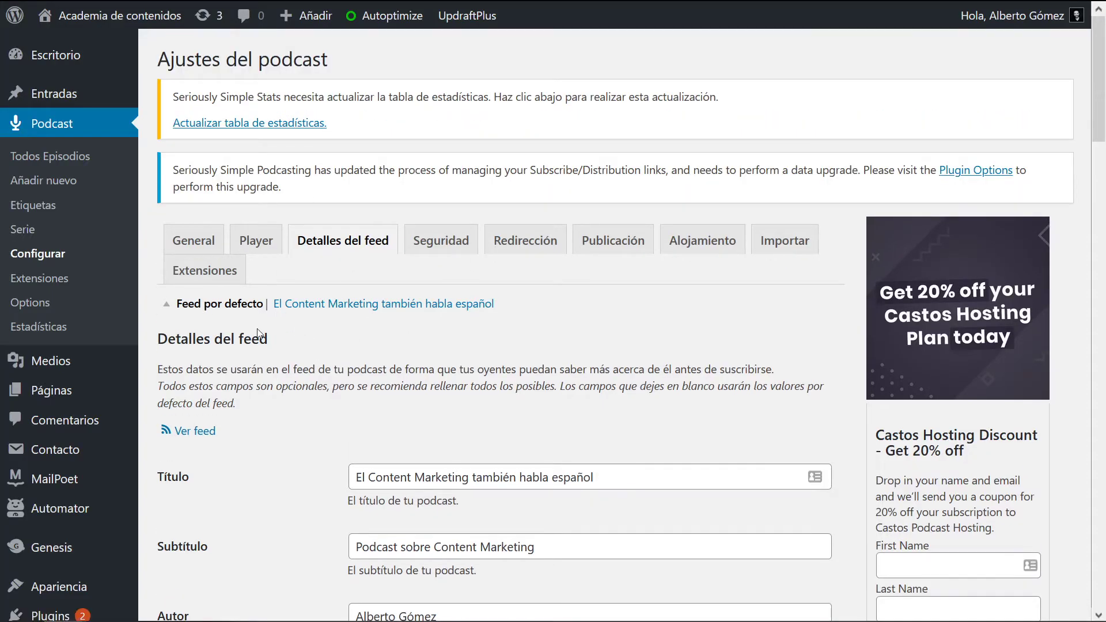
Step: Open the feed details for the El Content Marketing también habla español series
{"action": "left_click", "coordinate": [316, 306]}
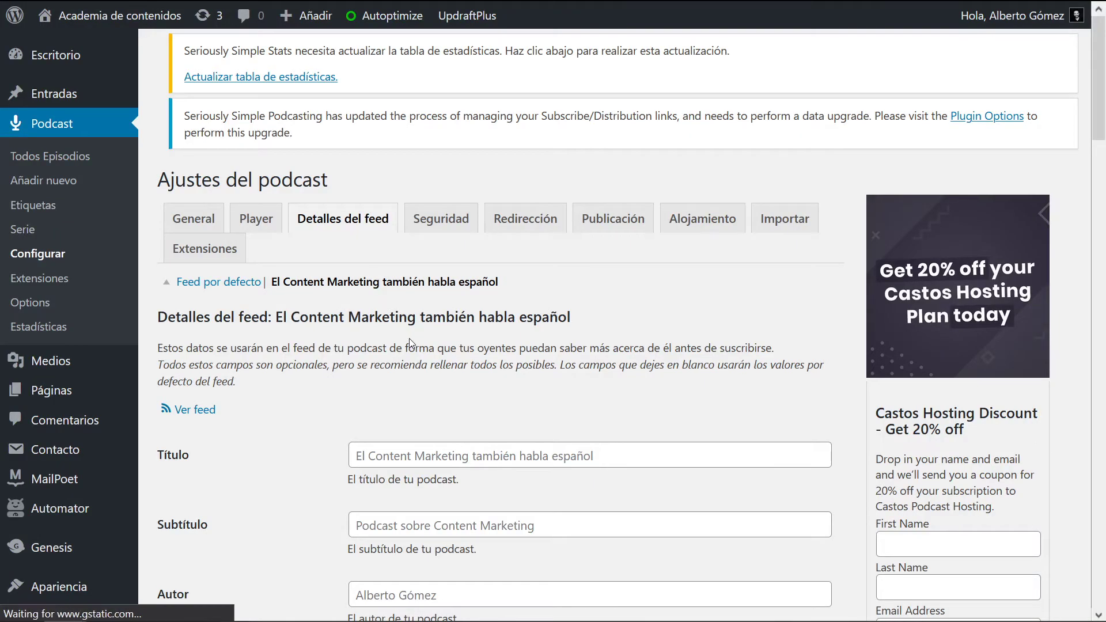
{"action": "mouse_move", "coordinate": [359, 5]}
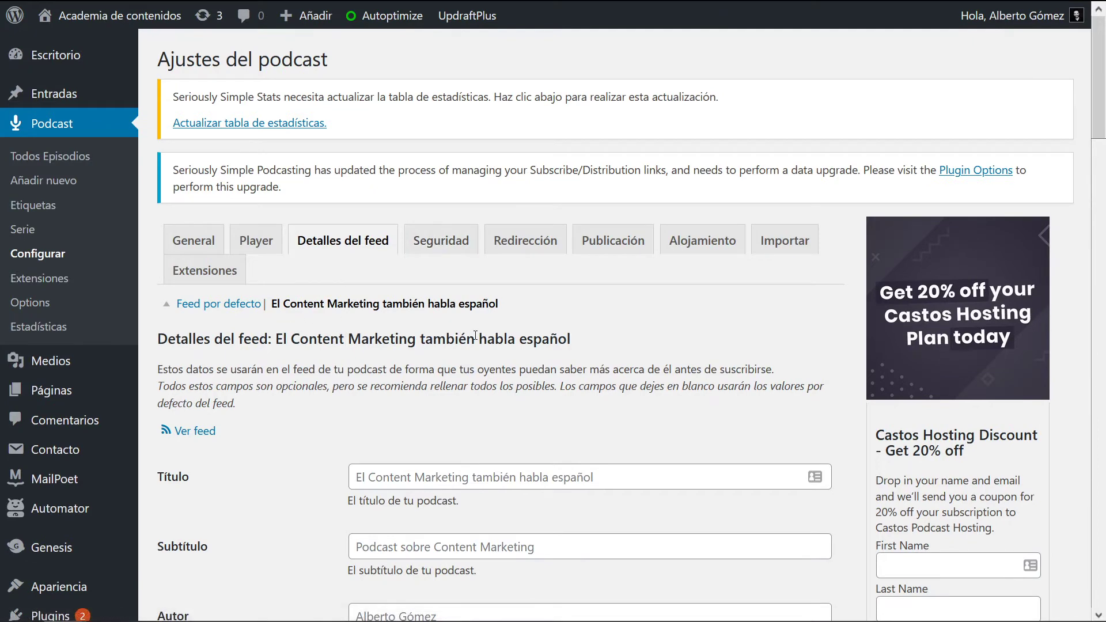
{"action": "scroll", "coordinate": [503, 357], "scroll_direction": "down", "scroll_amount": 1}
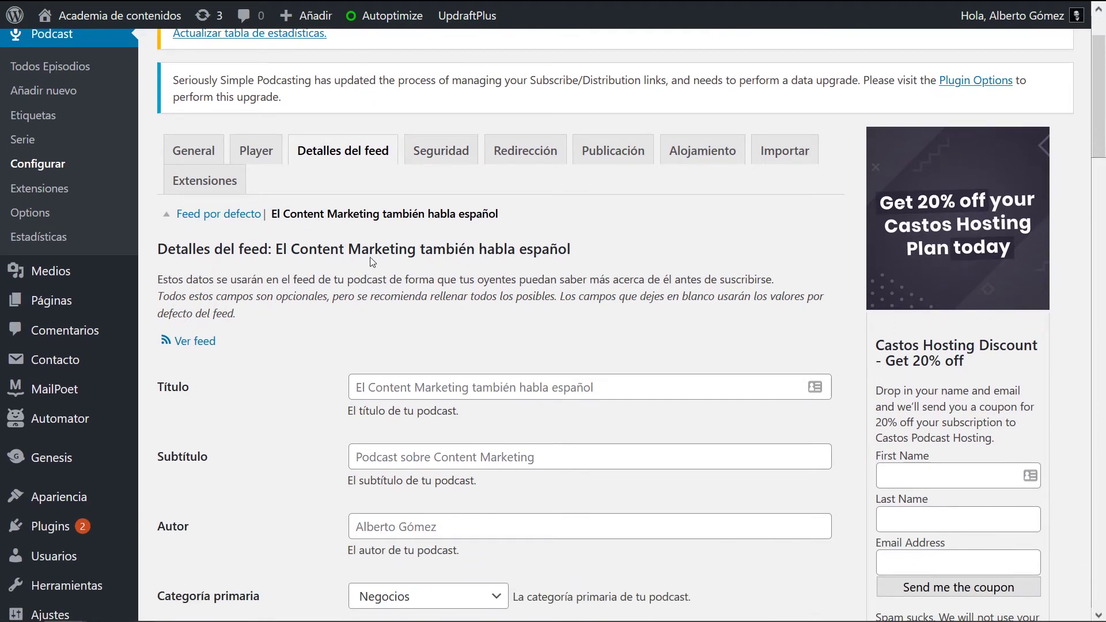
{"action": "scroll", "coordinate": [371, 262], "scroll_direction": "down", "scroll_amount": 7}
{"action": "scroll", "coordinate": [288, 345], "scroll_direction": "up", "scroll_amount": 8}
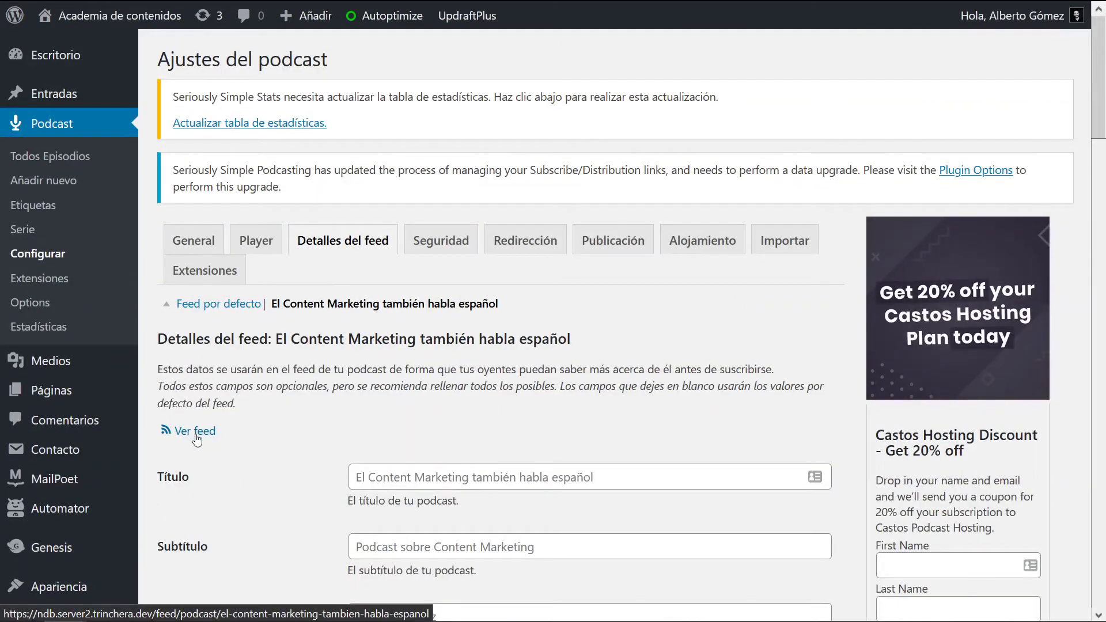
Step: Preview the series RSS feed full screen, checking its two episodes of 4.3MB and 4.7MB
{"action": "left_click", "coordinate": [195, 432]}
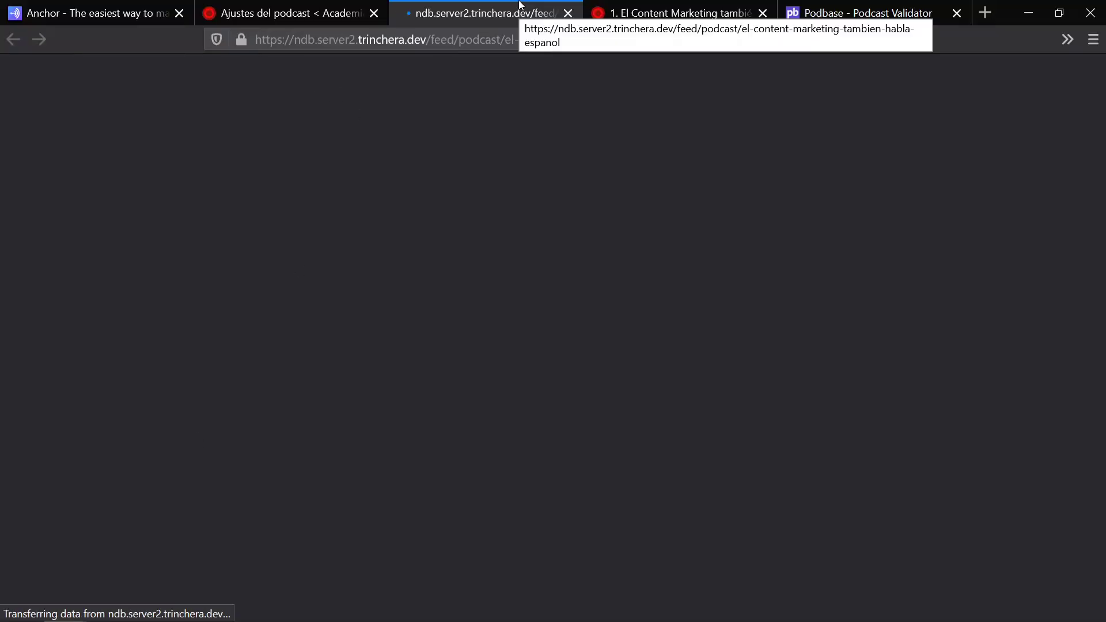
{"action": "key", "text": "F11"}
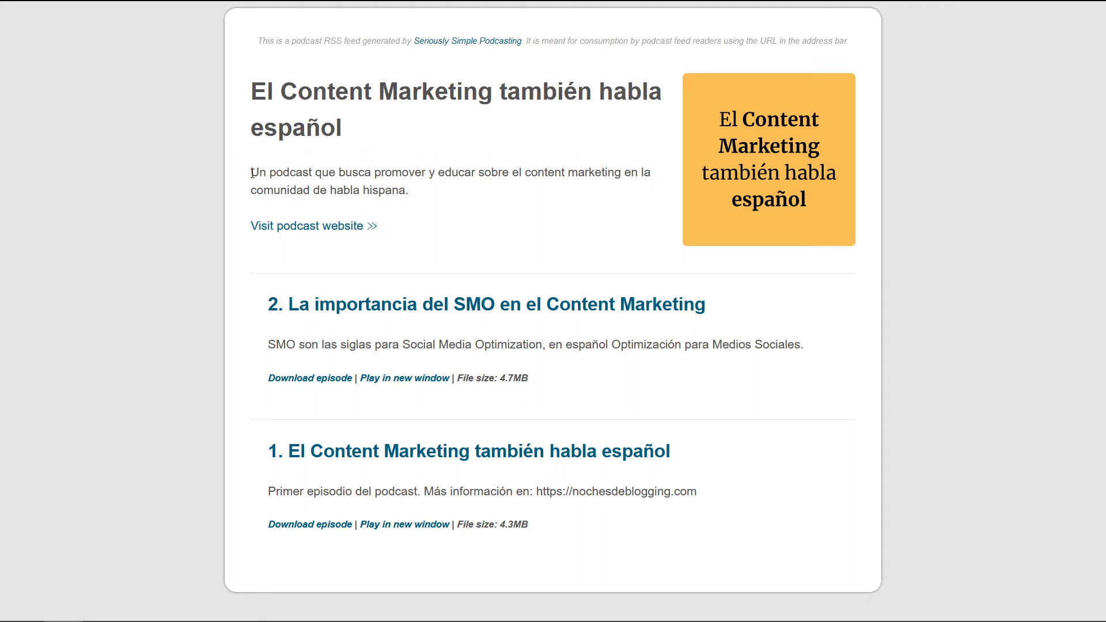
{"action": "left_click_drag", "start_coordinate": [251, 173], "coordinate": [504, 187]}
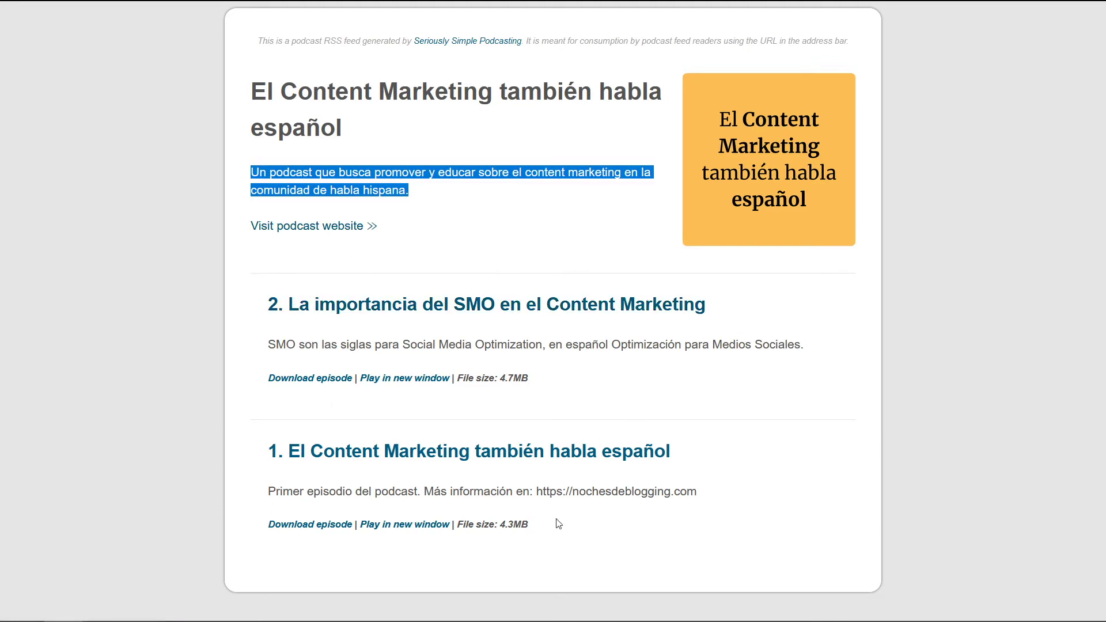
{"action": "left_click", "coordinate": [355, 7]}
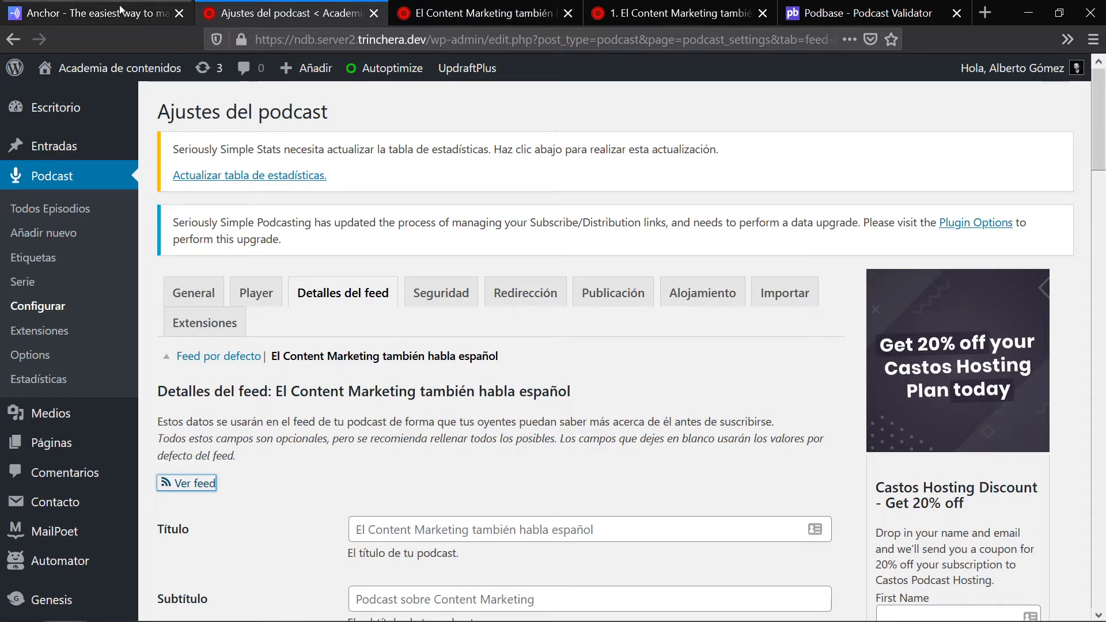
Step: Start a new WordPress podcast episode draft via Podcast > Añadir nuevo
{"action": "left_click", "coordinate": [97, 10]}
{"action": "left_click", "coordinate": [326, 8]}
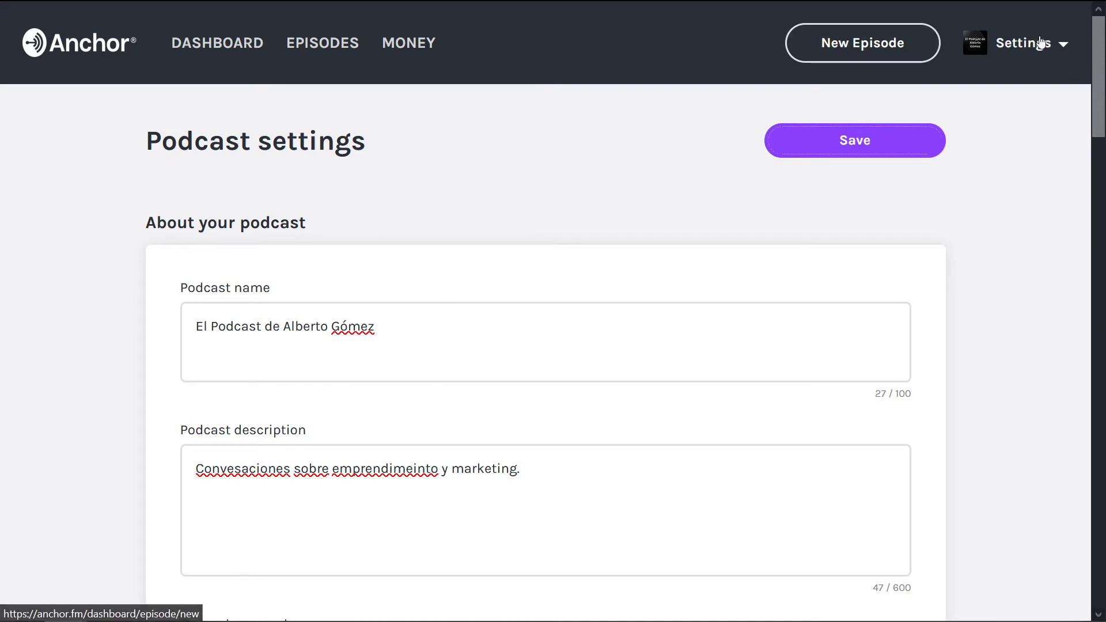
{"action": "left_click", "coordinate": [867, 49]}
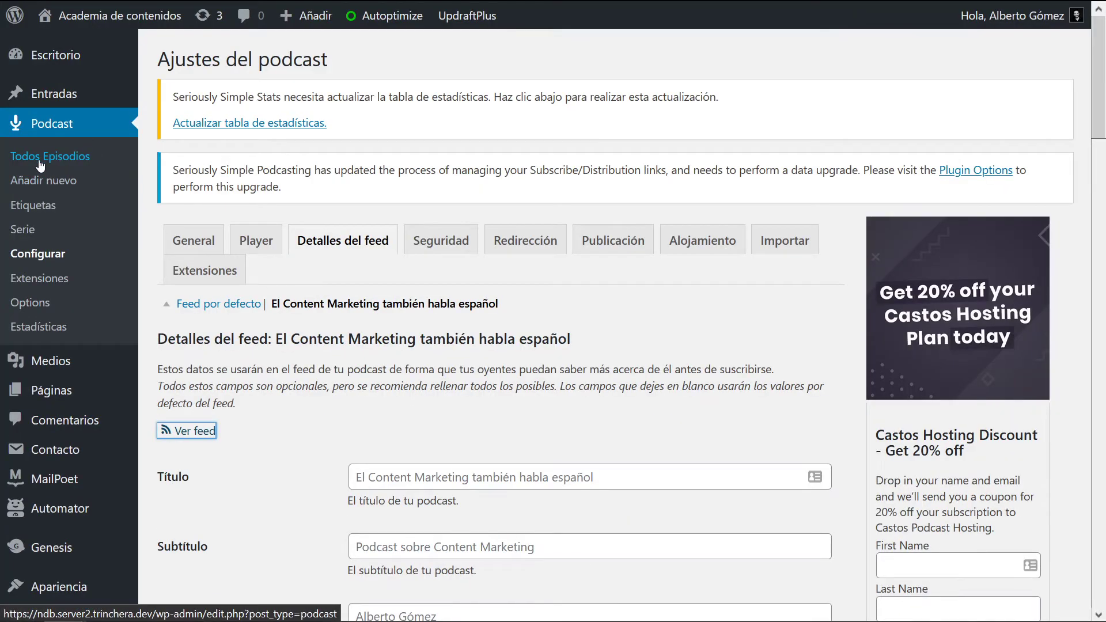
{"action": "left_click", "coordinate": [43, 180]}
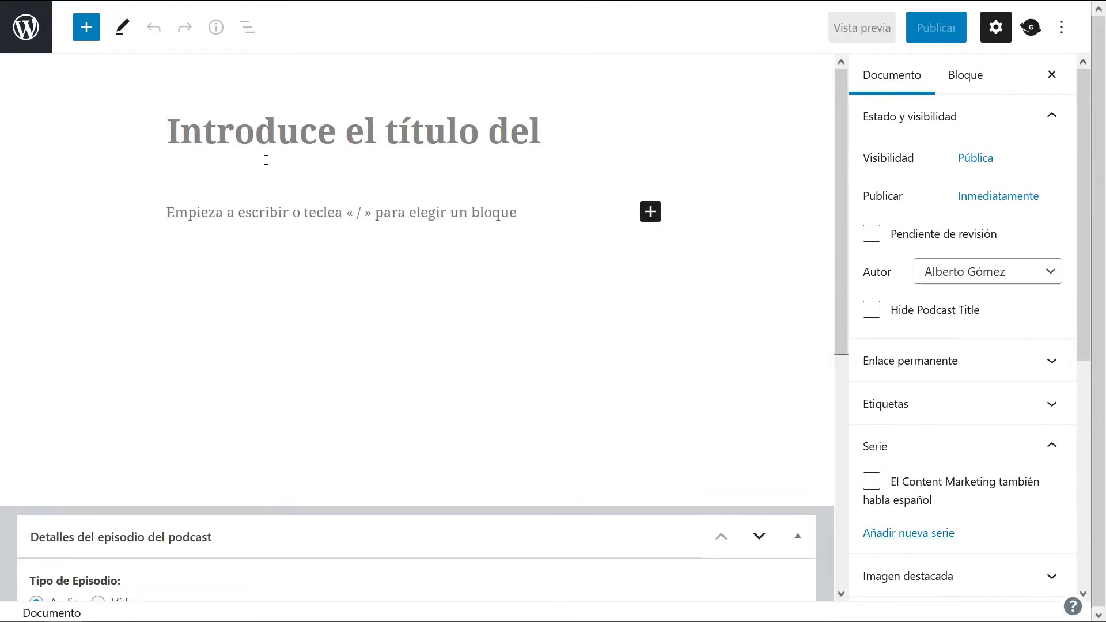
Step: Log out of Anchor and fill its login form with the saved account credentials
{"action": "left_click", "coordinate": [72, 14]}
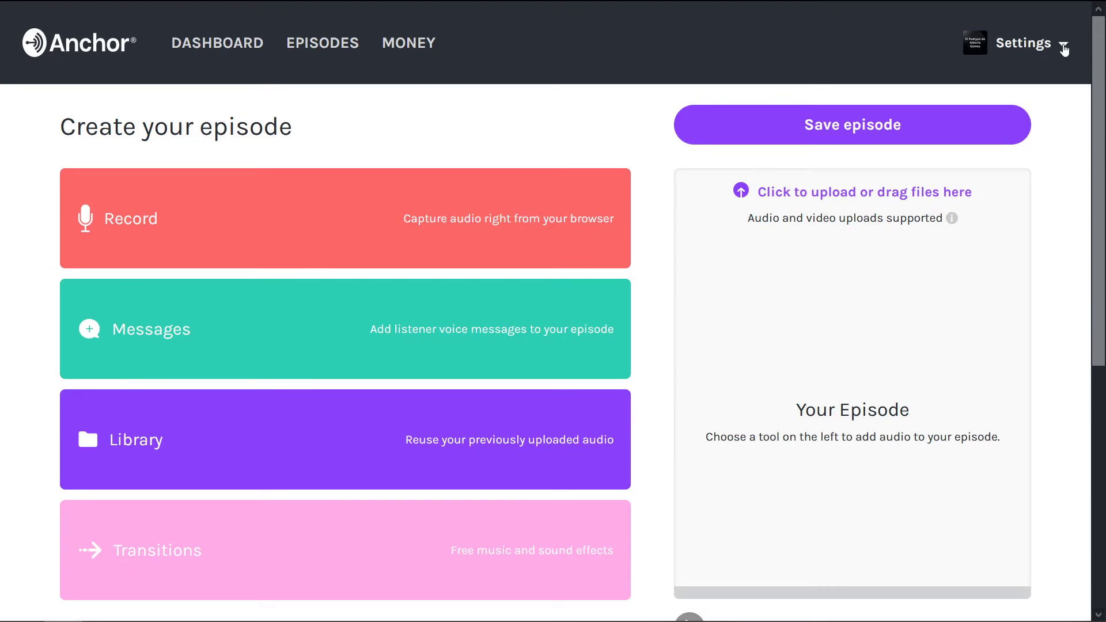
{"action": "left_click", "coordinate": [1043, 45]}
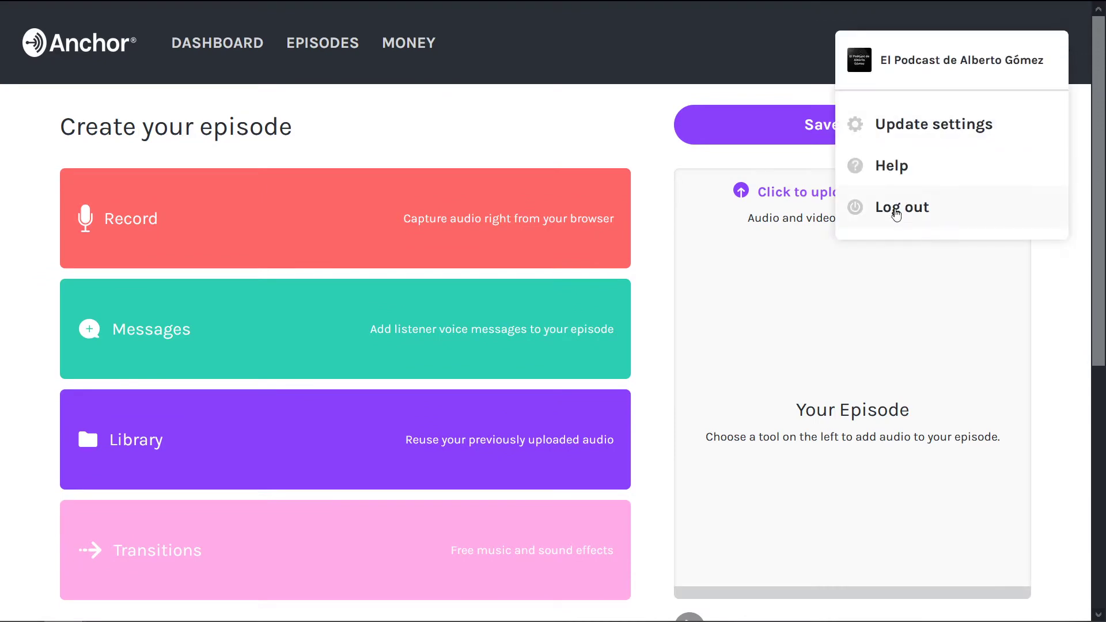
{"action": "left_click", "coordinate": [894, 213]}
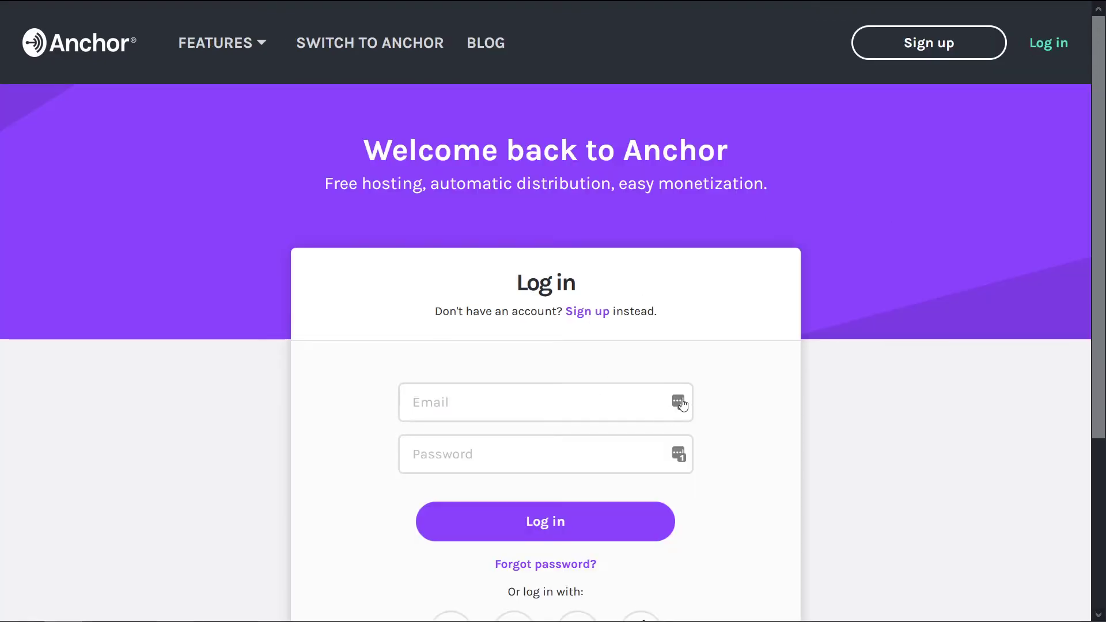
{"action": "left_click", "coordinate": [680, 404]}
{"action": "left_click", "coordinate": [678, 402]}
Step: Sign in to Anchor with the saved credentials and go to the podcast dashboard
{"action": "left_click", "coordinate": [553, 521]}
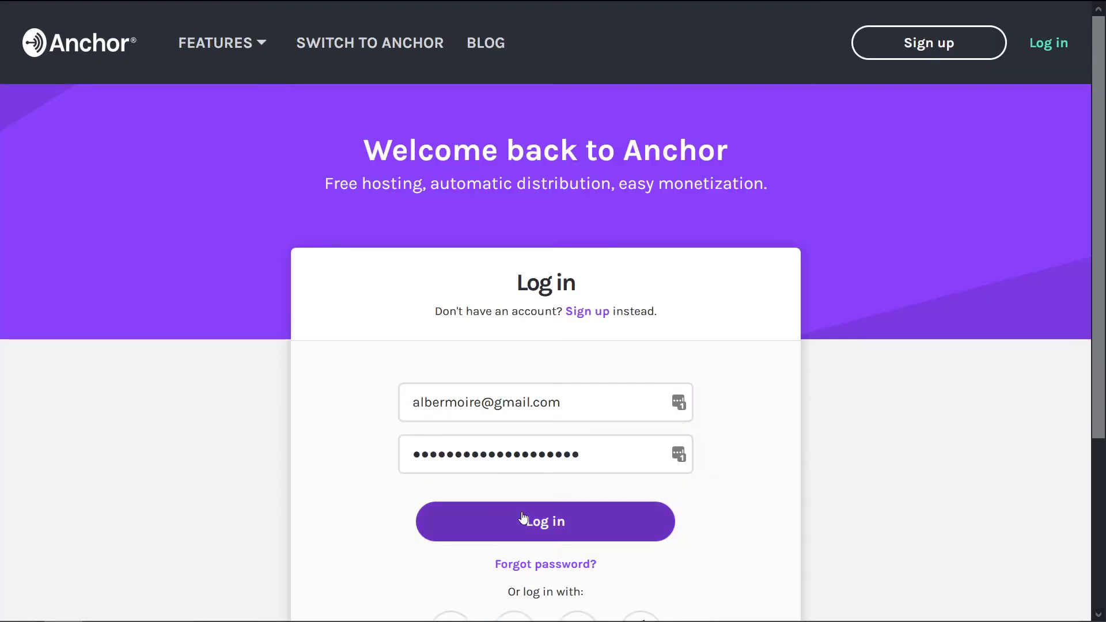
{"action": "left_click", "coordinate": [534, 521]}
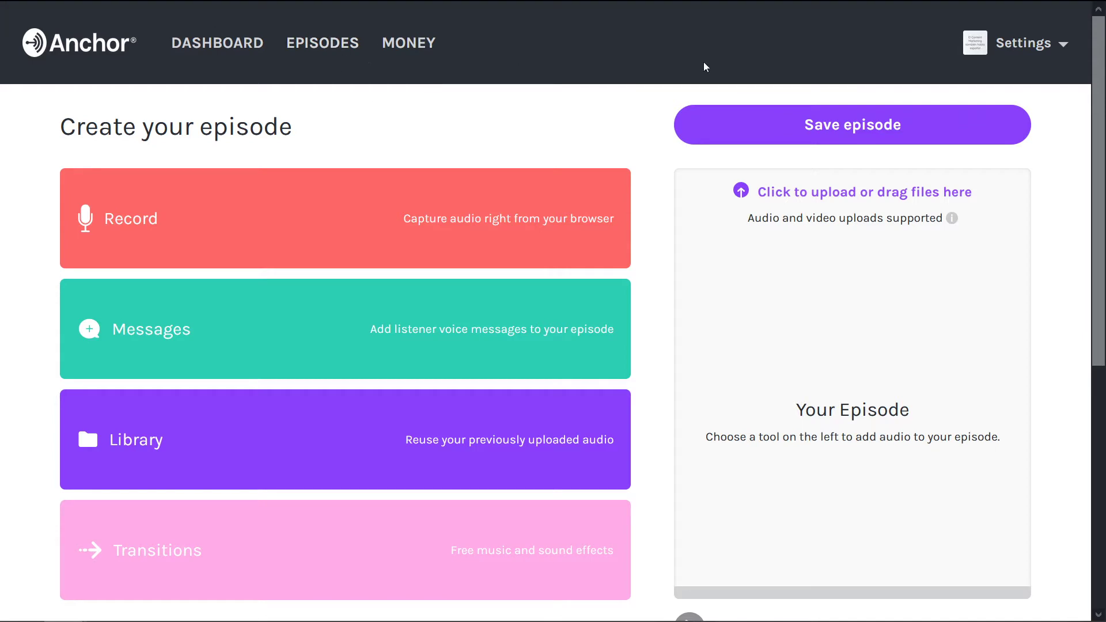
{"action": "left_click", "coordinate": [217, 42]}
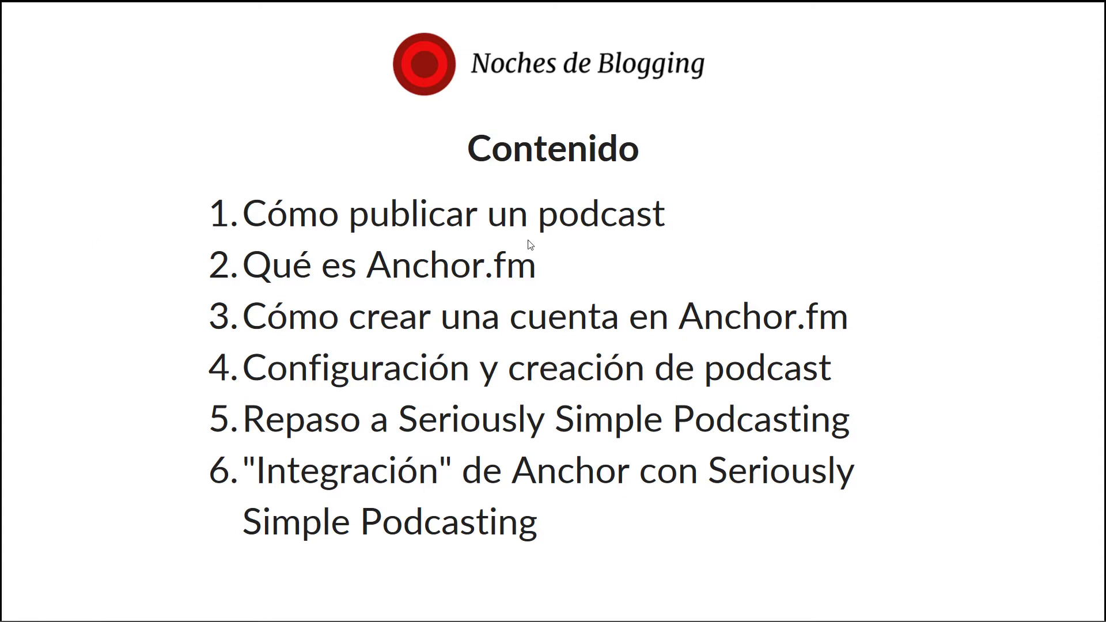
Step: Go to Anchor's Episodes page listing the test Bluebrry and Untitled drafts and episodes 1–6
{"action": "key", "text": "alt+Tab"}
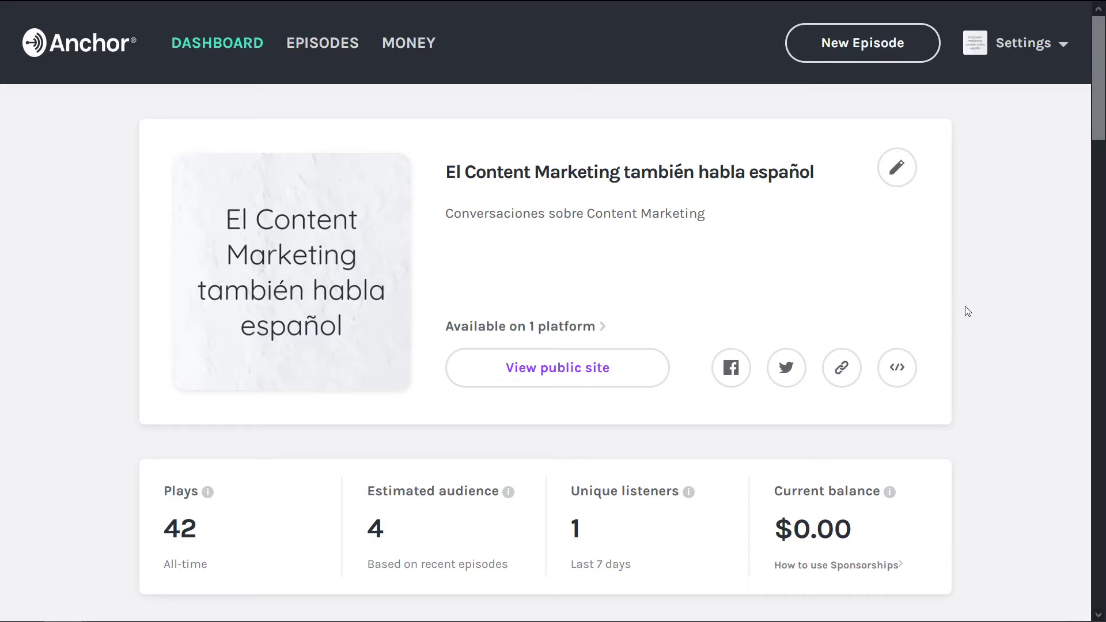
{"action": "scroll", "coordinate": [1026, 202], "scroll_direction": "down", "scroll_amount": 9}
{"action": "scroll", "coordinate": [1005, 236], "scroll_direction": "up", "scroll_amount": 10}
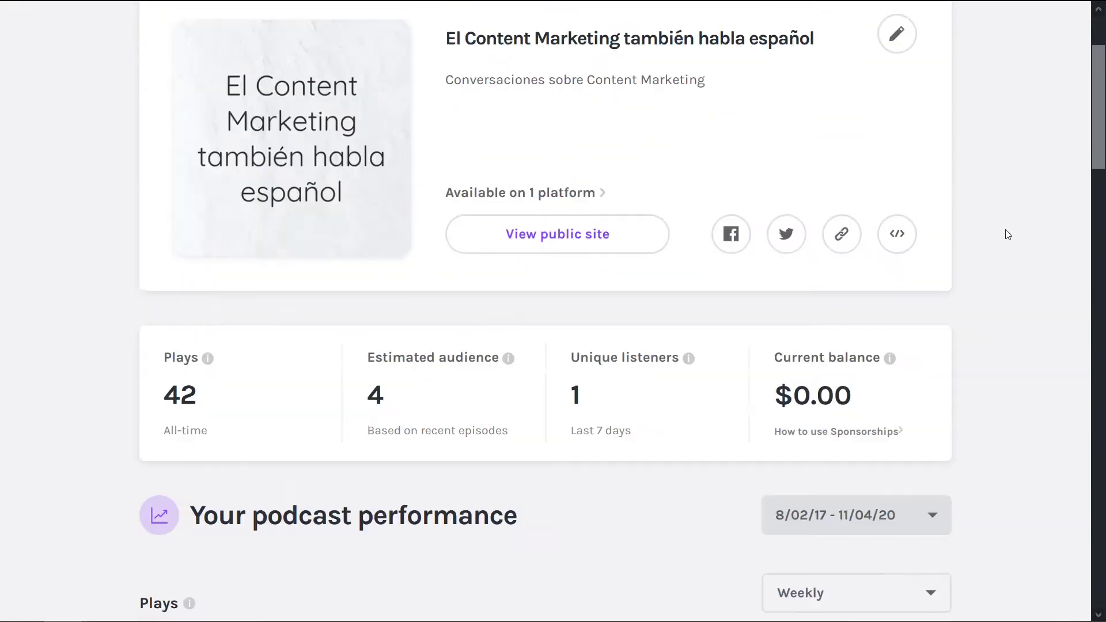
{"action": "left_click", "coordinate": [324, 52]}
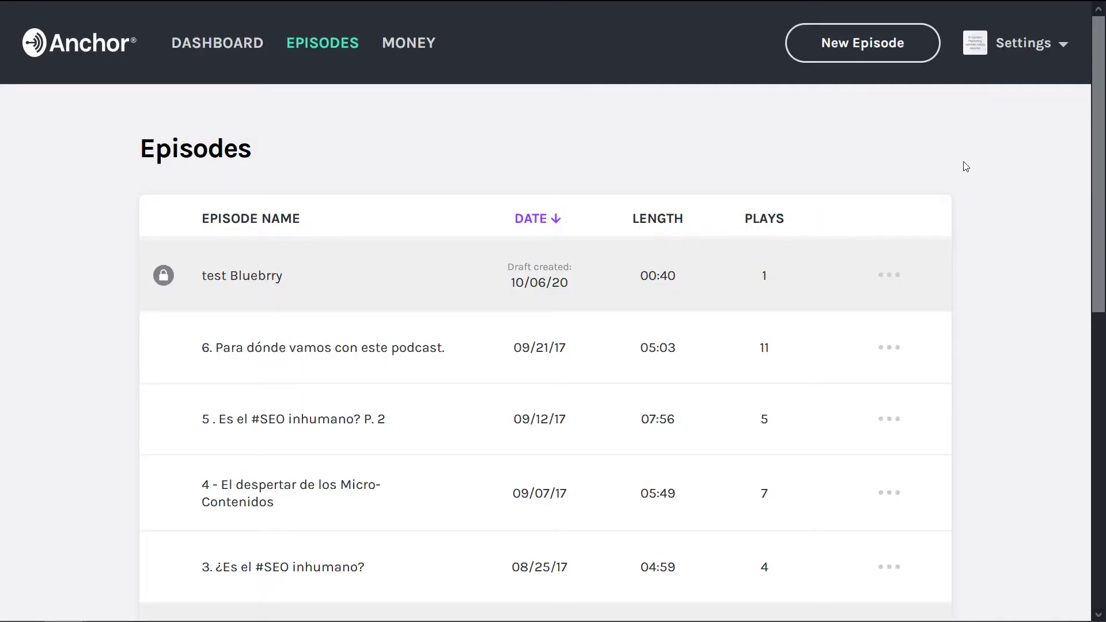
{"action": "scroll", "coordinate": [968, 173], "scroll_direction": "down", "scroll_amount": 6}
{"action": "scroll", "coordinate": [246, 530], "scroll_direction": "up", "scroll_amount": 2}
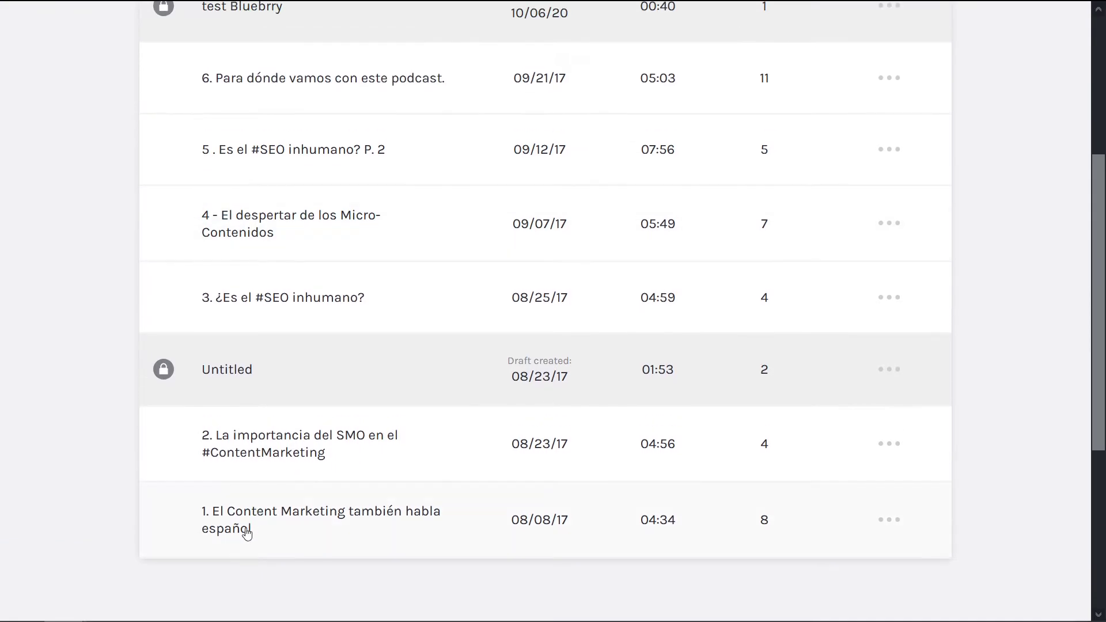
{"action": "scroll", "coordinate": [293, 436], "scroll_direction": "up", "scroll_amount": 2}
{"action": "scroll", "coordinate": [293, 436], "scroll_direction": "up", "scroll_amount": 3}
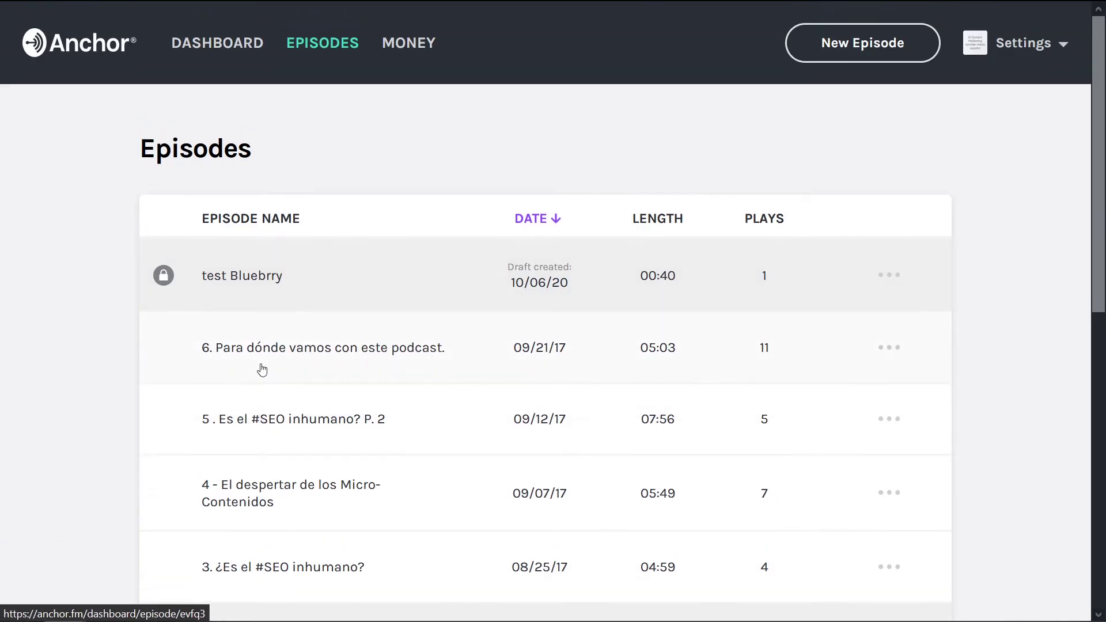
Step: Delete the test Bluebrry draft episode from Anchor
{"action": "mouse_move", "coordinate": [328, 4]}
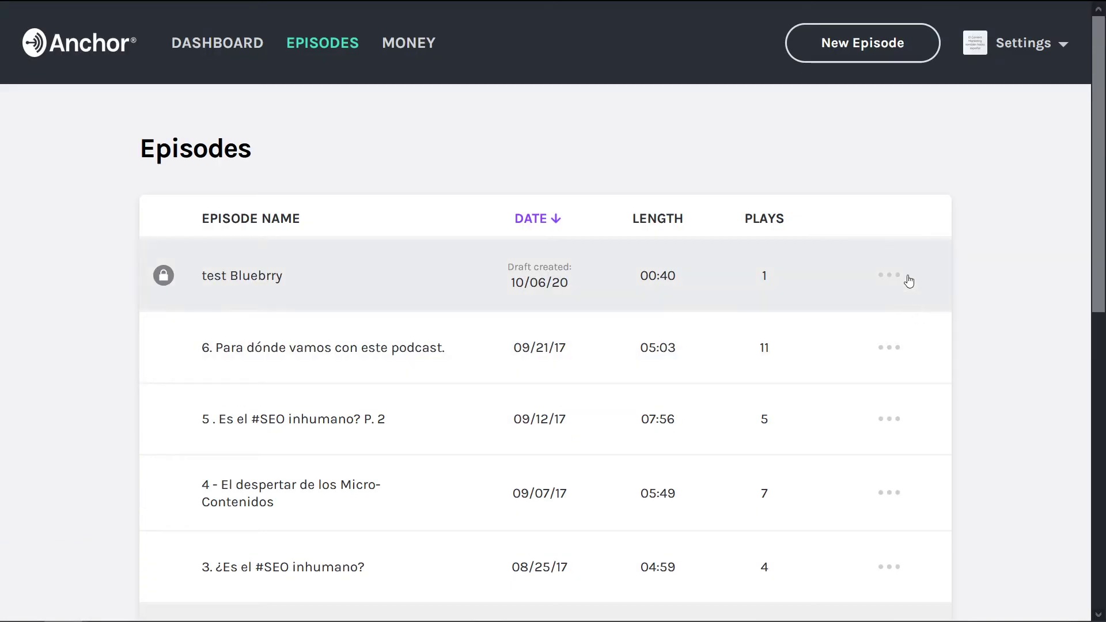
{"action": "left_click", "coordinate": [892, 275]}
{"action": "left_click", "coordinate": [687, 362]}
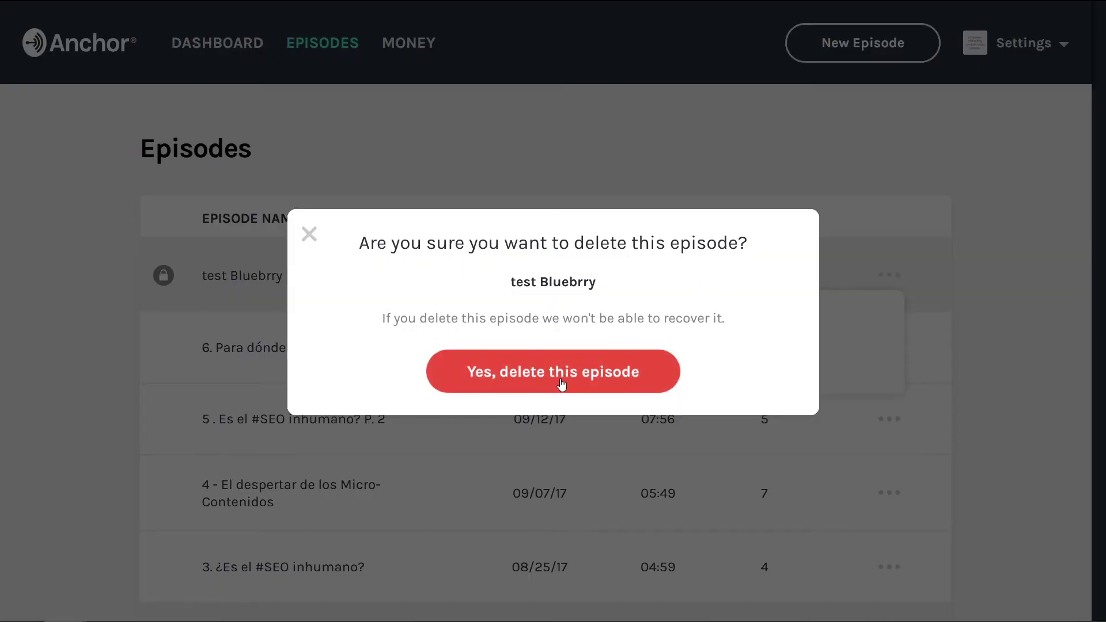
{"action": "left_click", "coordinate": [561, 382]}
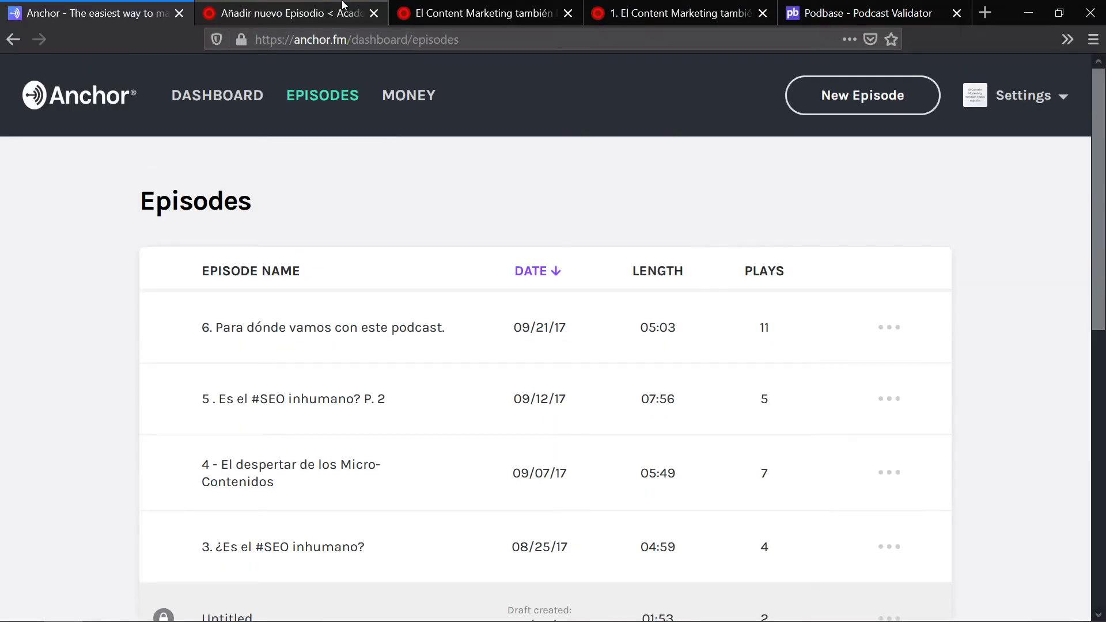
Step: Check the WordPress podcast episodes list, then return to the Anchor episode list
{"action": "left_click", "coordinate": [344, 7]}
{"action": "left_click", "coordinate": [30, 47]}
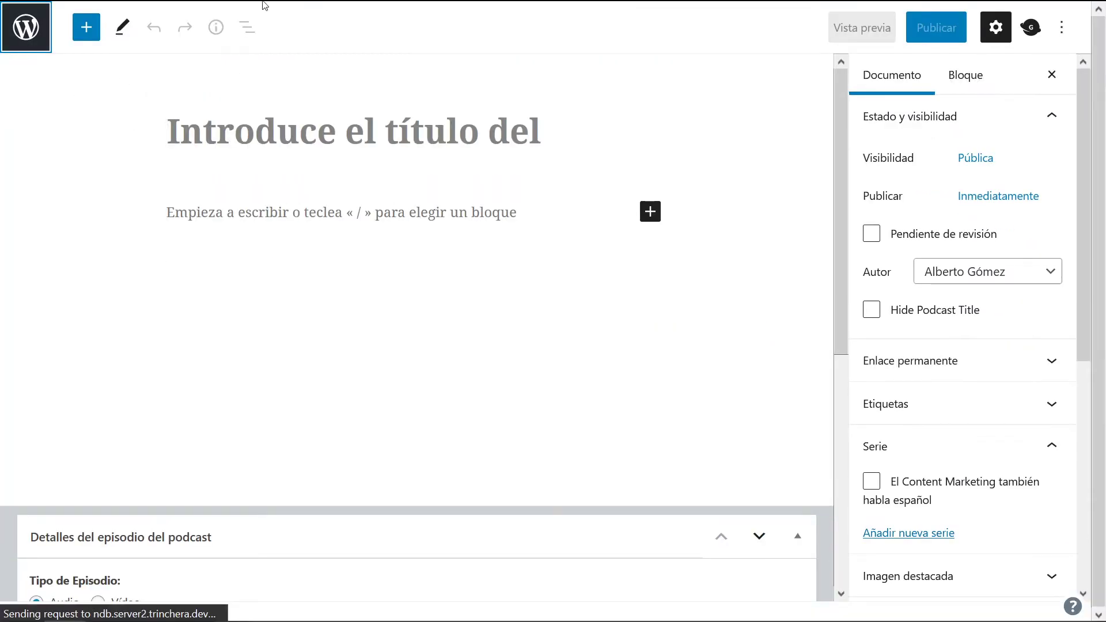
{"action": "mouse_move", "coordinate": [263, 5]}
{"action": "scroll", "coordinate": [320, 321], "scroll_direction": "down", "scroll_amount": 5}
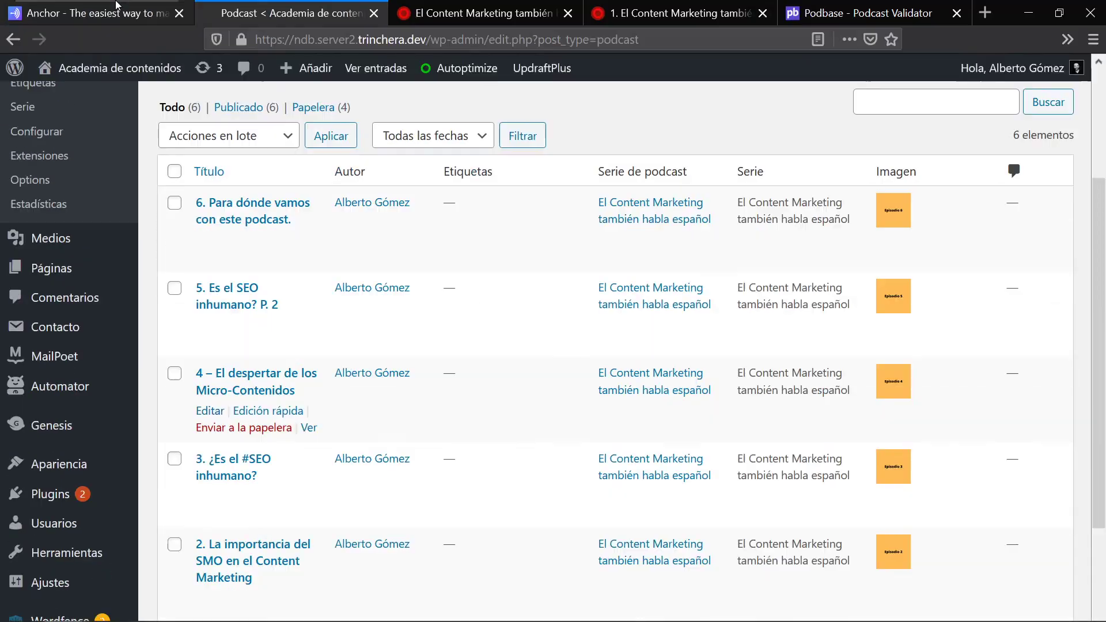
{"action": "left_click", "coordinate": [117, 5]}
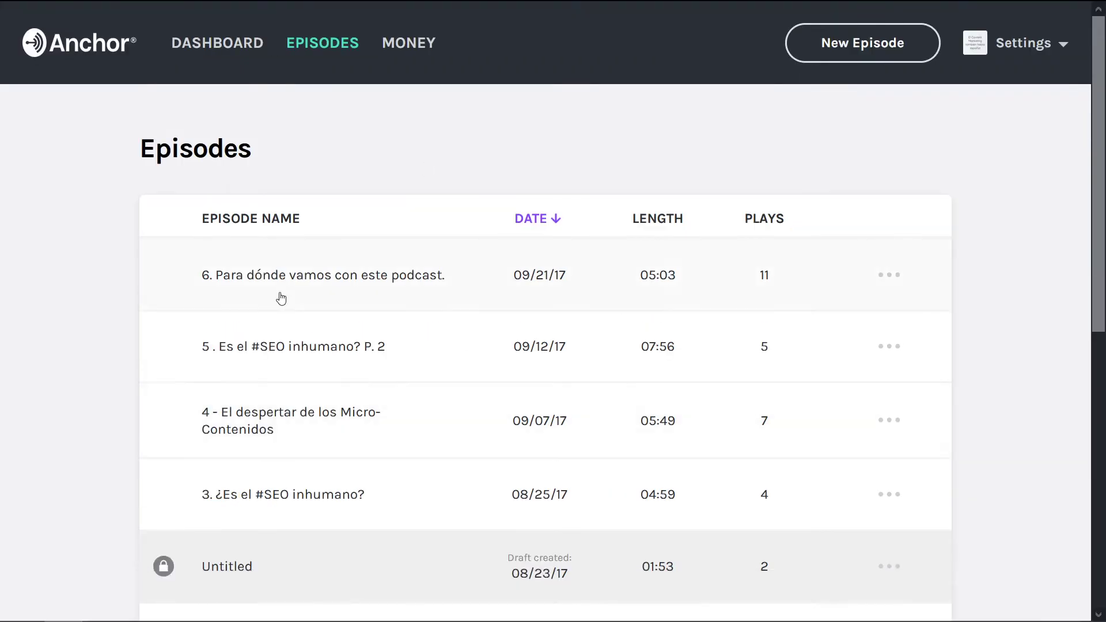
{"action": "scroll", "coordinate": [276, 305], "scroll_direction": "down", "scroll_amount": 2}
{"action": "scroll", "coordinate": [275, 290], "scroll_direction": "up", "scroll_amount": 2}
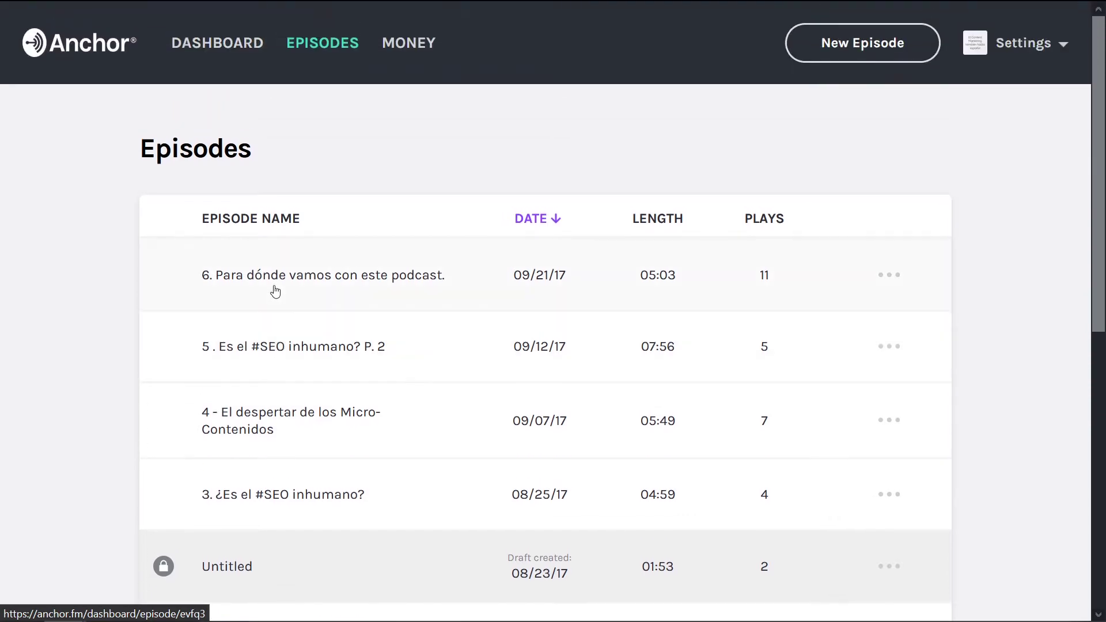
Step: Create a new Anchor episode by uploading the 40-second '2. Bluebrry' audio file
{"action": "left_click", "coordinate": [902, 54]}
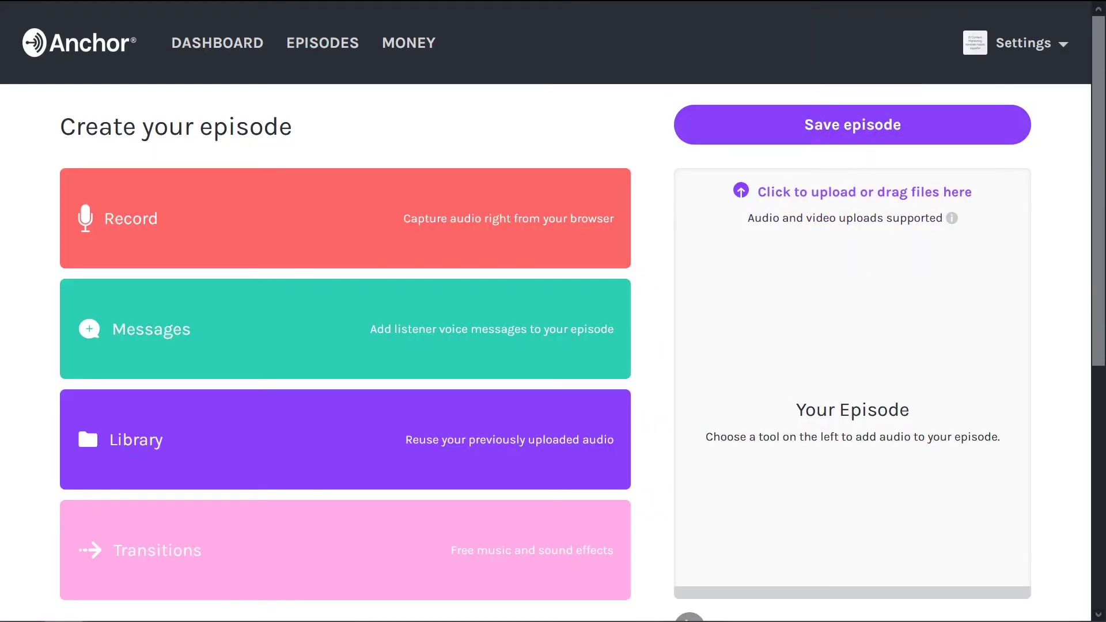
{"action": "left_click_drag", "start_coordinate": [0, 407], "coordinate": [863, 304]}
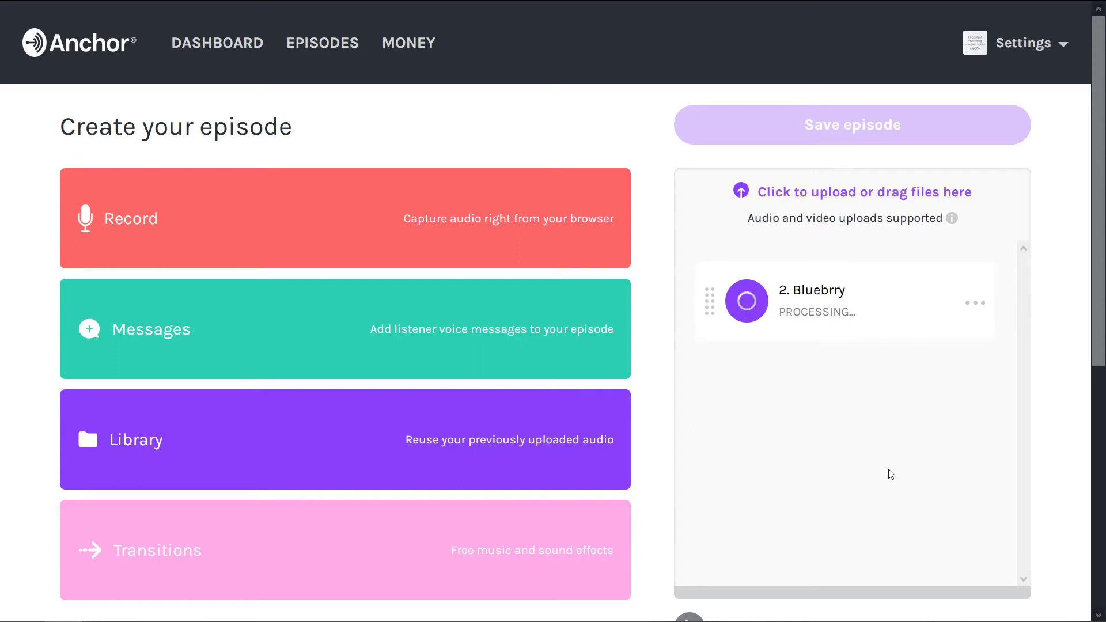
{"action": "scroll", "coordinate": [891, 473], "scroll_direction": "down", "scroll_amount": 2}
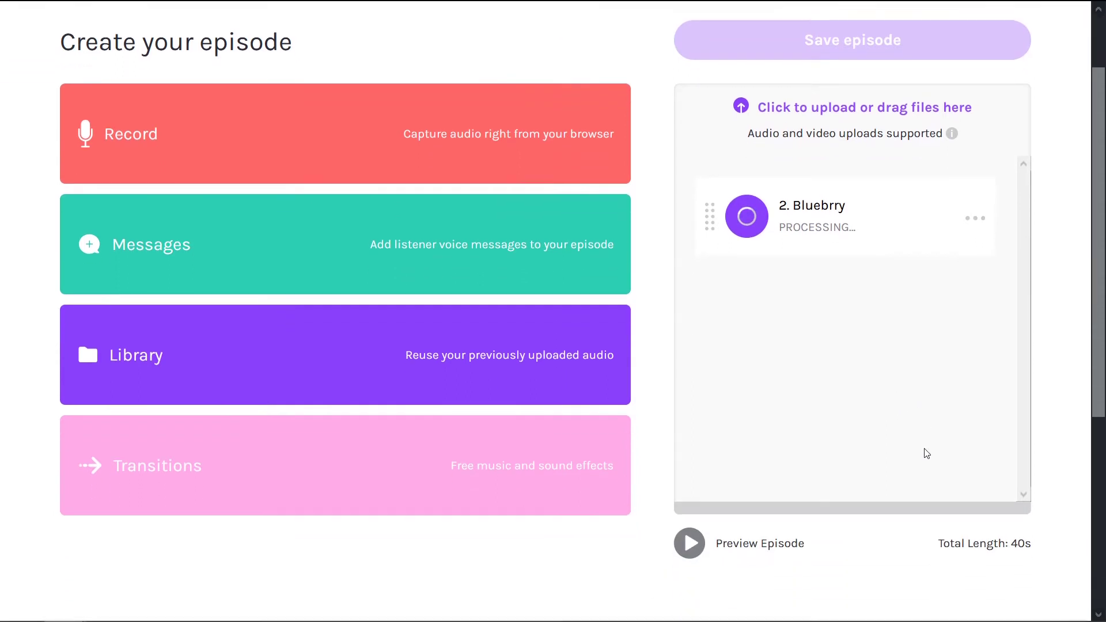
{"action": "scroll", "coordinate": [1078, 349], "scroll_direction": "up", "scroll_amount": 2}
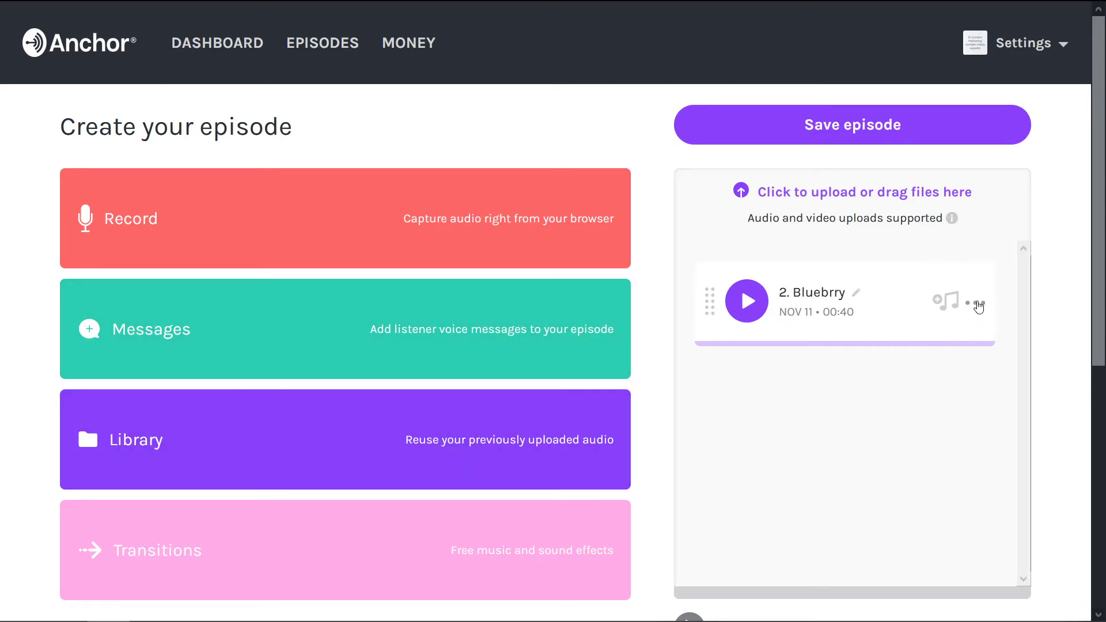
{"action": "left_click", "coordinate": [984, 309]}
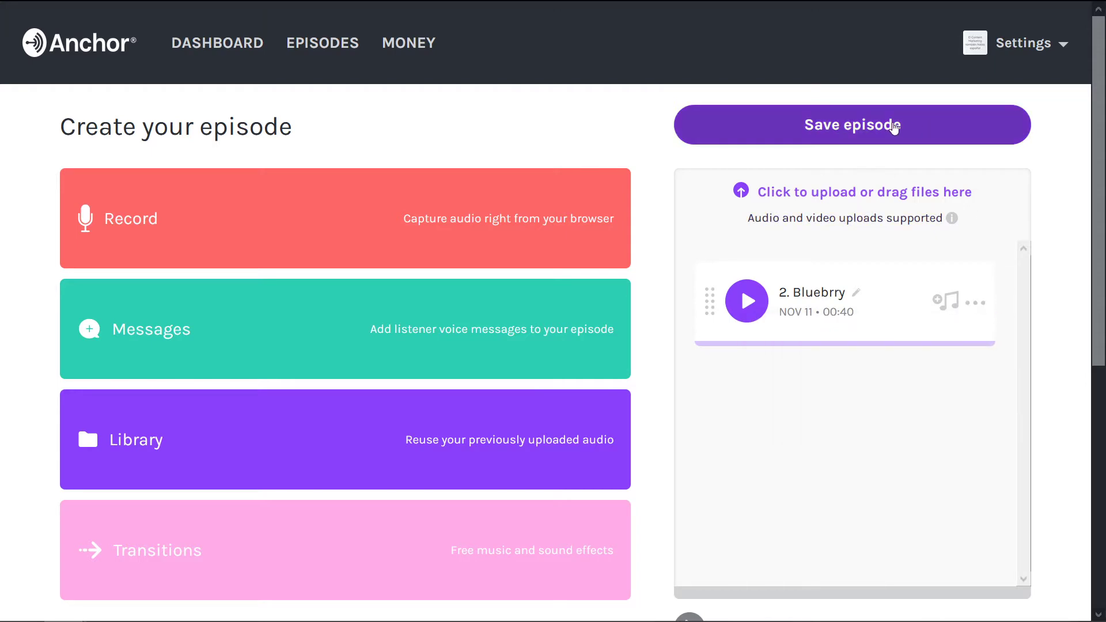
{"action": "scroll", "coordinate": [866, 124], "scroll_direction": "down", "scroll_amount": 7}
Step: Save the episode audio and enter title '7. Episodio Demo' and description 'Descripción'
{"action": "scroll", "coordinate": [863, 198], "scroll_direction": "up", "scroll_amount": 6}
{"action": "left_click", "coordinate": [854, 115]}
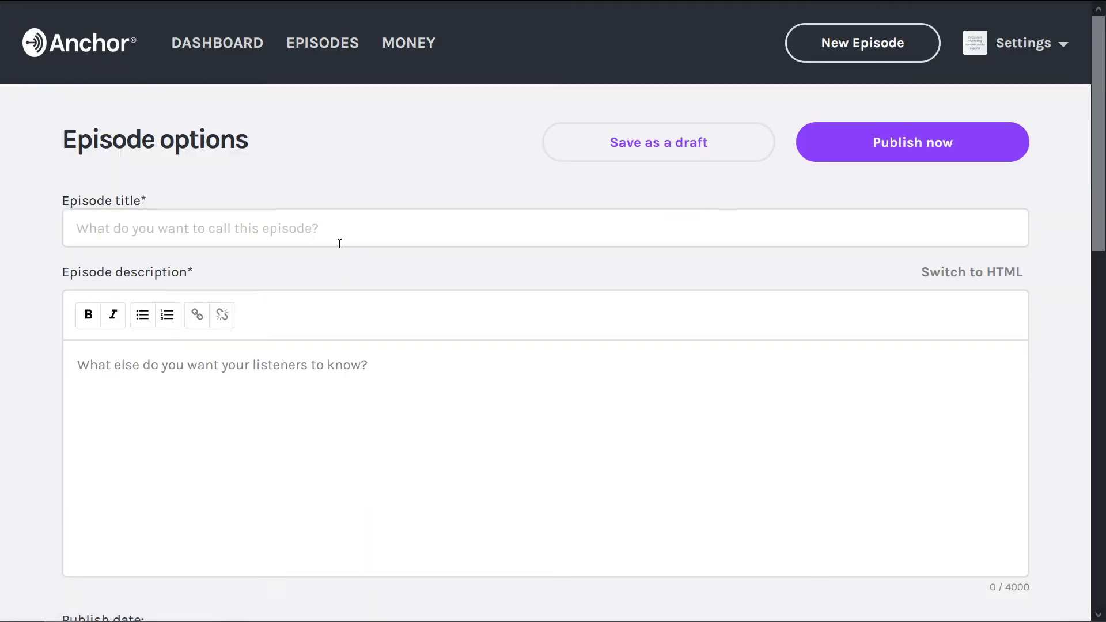
{"action": "left_click", "coordinate": [332, 236]}
{"action": "type", "text": "7. Ep"}
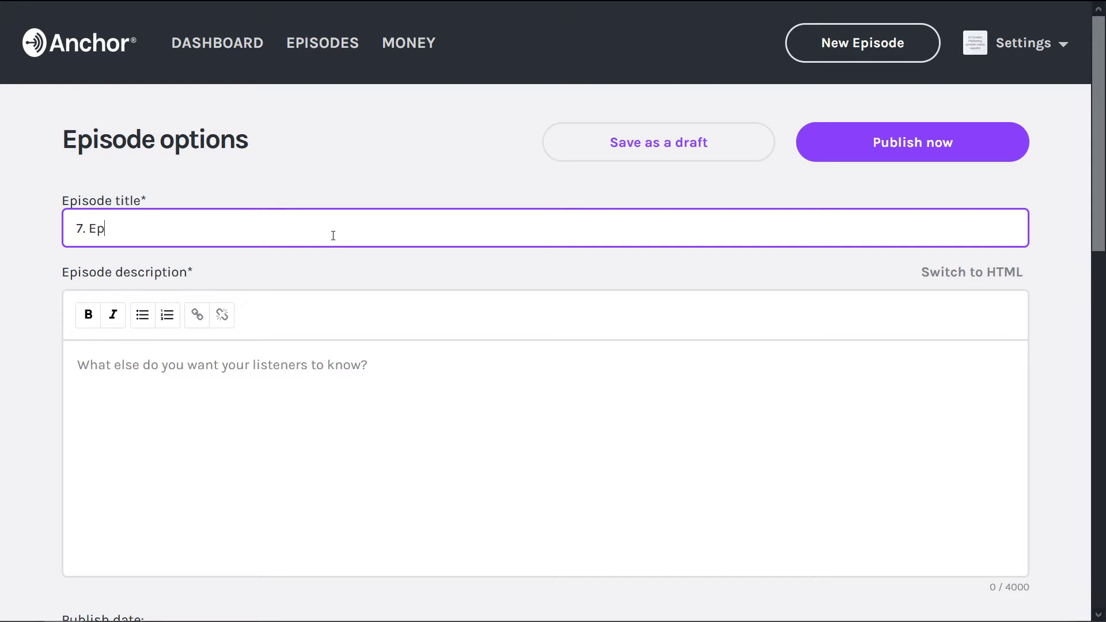
{"action": "type", "text": "isodio Demo"}
{"action": "left_click", "coordinate": [282, 346]}
{"action": "type", "text": "Des"}
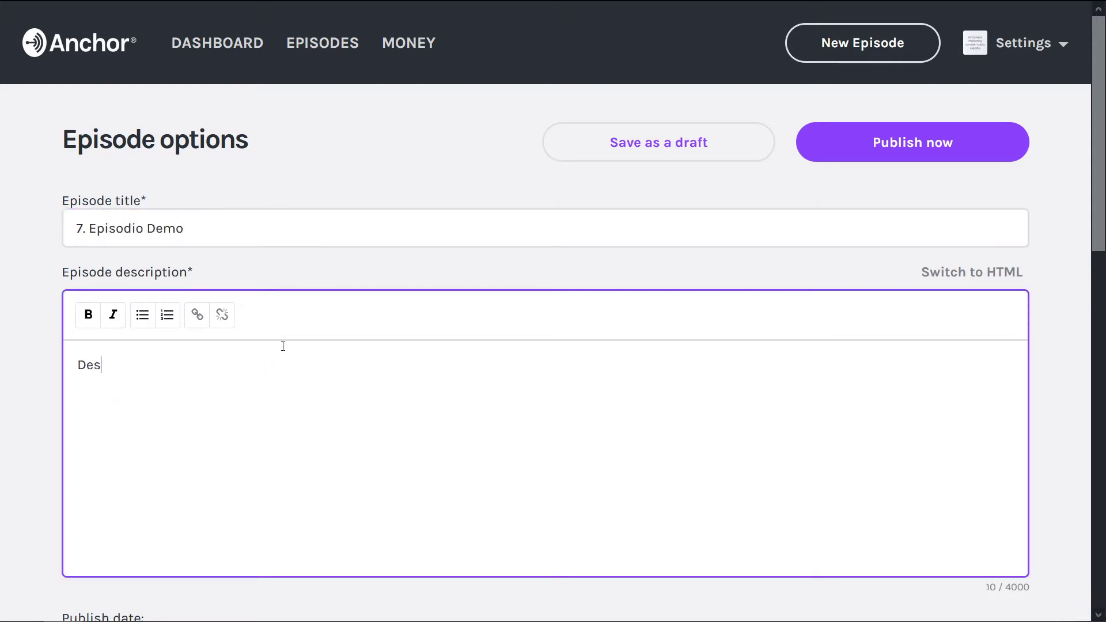
{"action": "type", "text": "cripción"}
Step: Schedule publication for 10/31/20 3:00 PM and set season 1, episode number 7
{"action": "scroll", "coordinate": [444, 335], "scroll_direction": "down", "scroll_amount": 8}
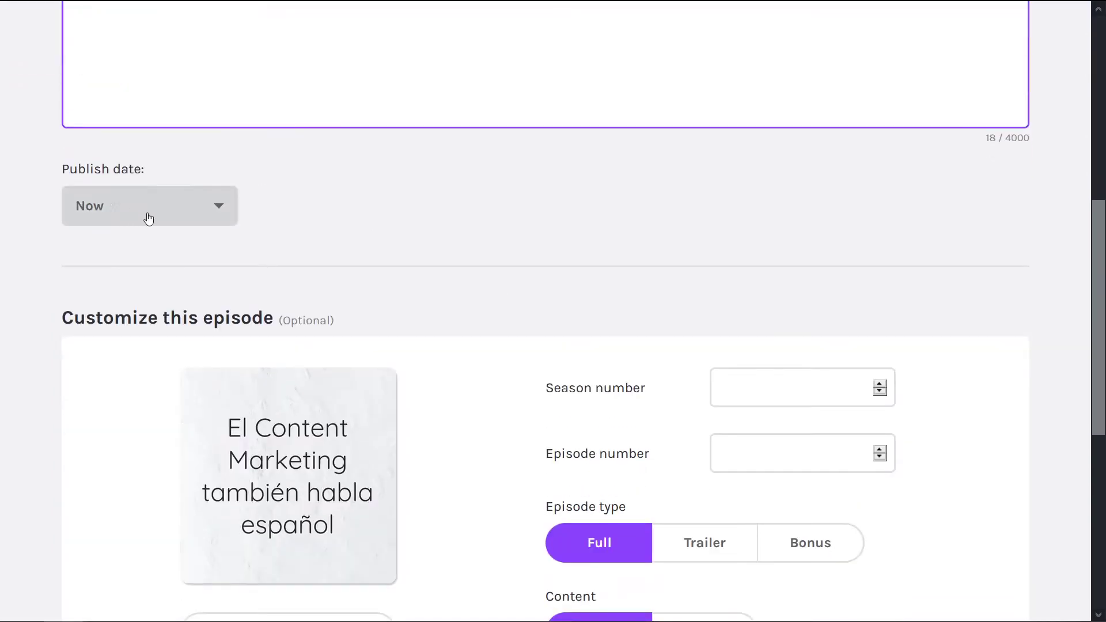
{"action": "left_click", "coordinate": [151, 207]}
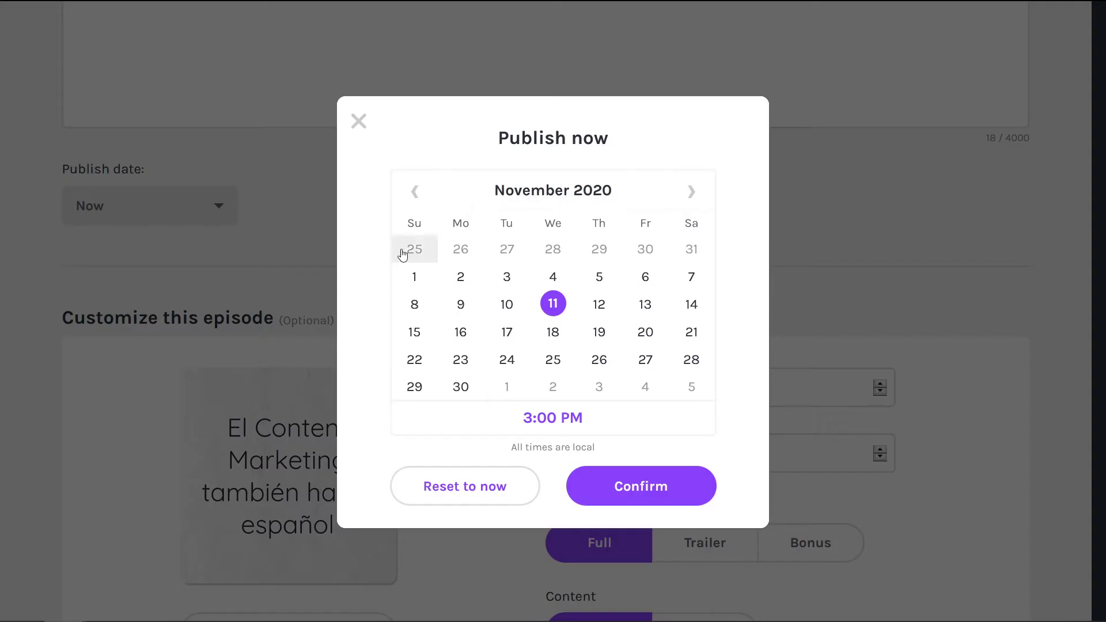
{"action": "left_click", "coordinate": [415, 191]}
{"action": "left_click", "coordinate": [692, 358]}
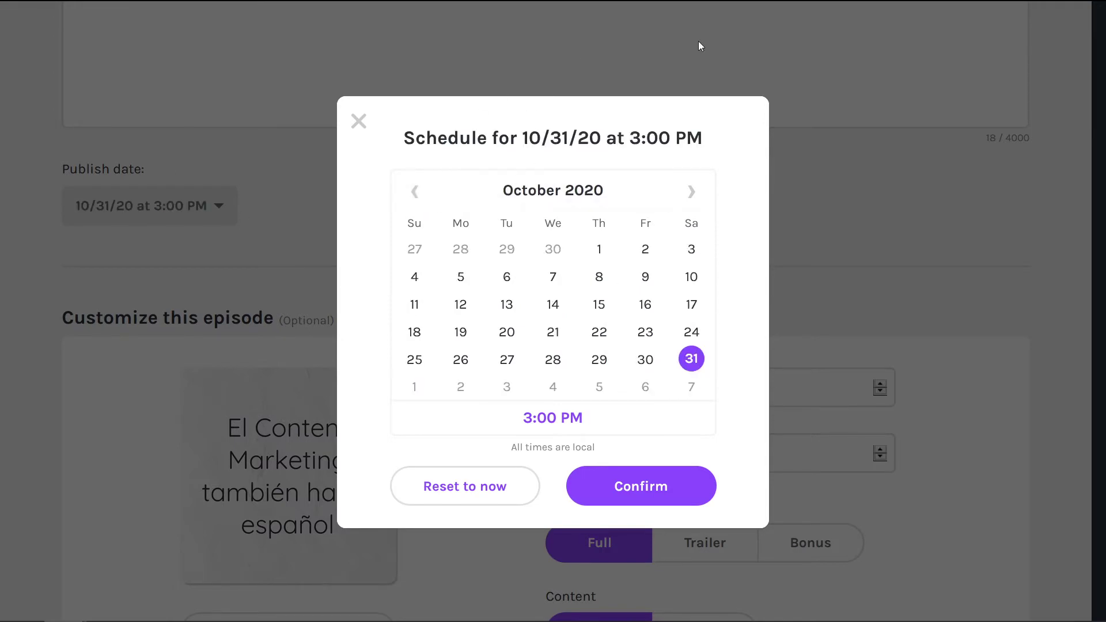
{"action": "left_click", "coordinate": [667, 476]}
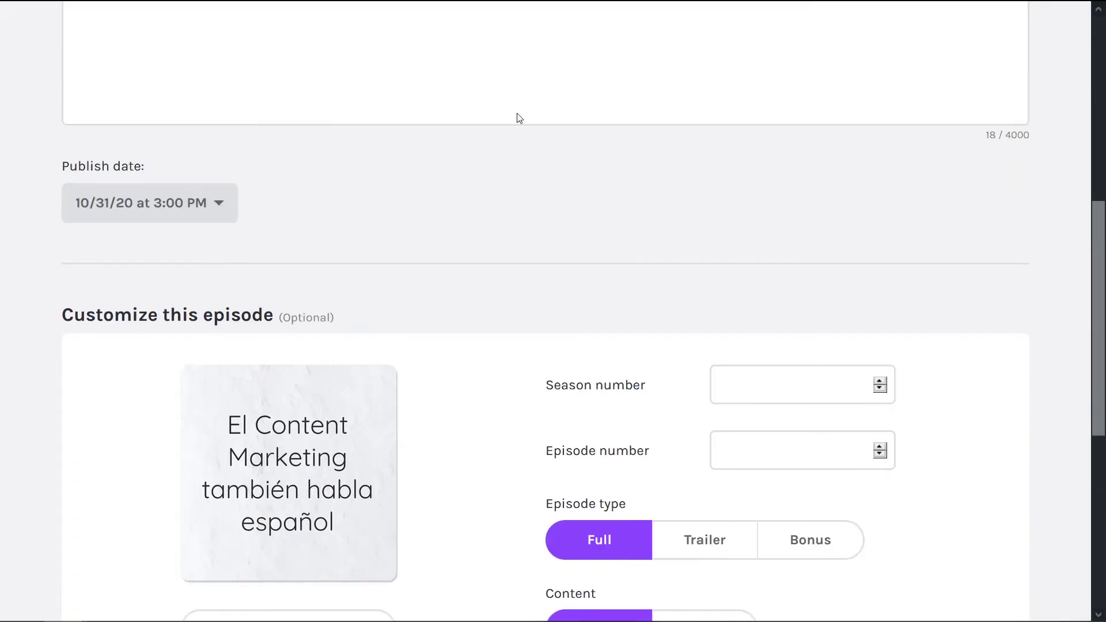
{"action": "scroll", "coordinate": [519, 118], "scroll_direction": "down", "scroll_amount": 3}
{"action": "left_click", "coordinate": [759, 209]}
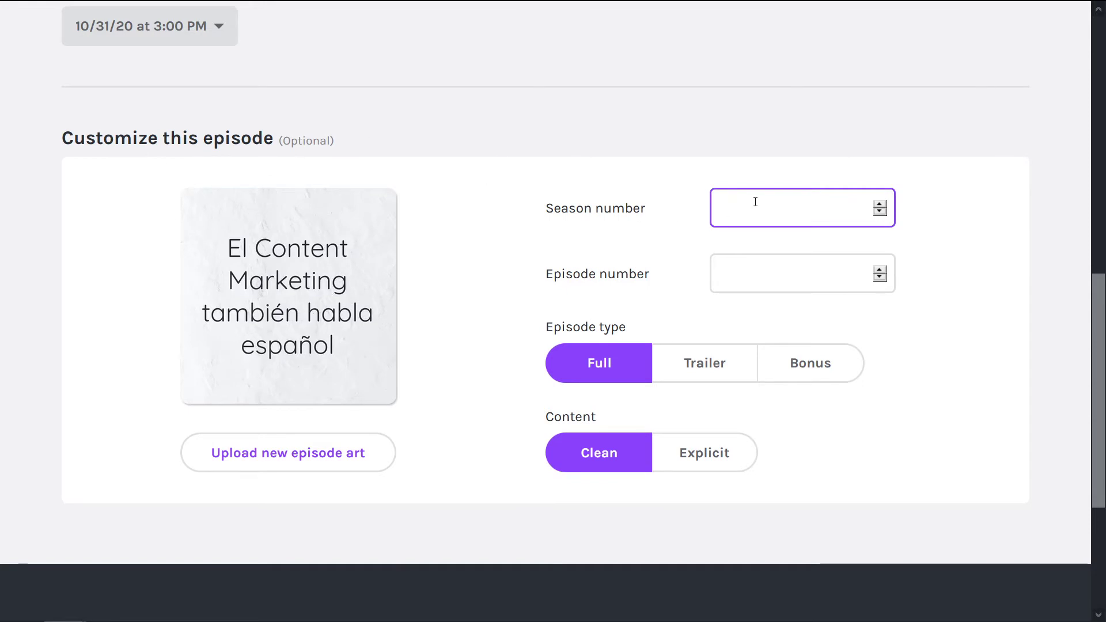
{"action": "left_click", "coordinate": [762, 268]}
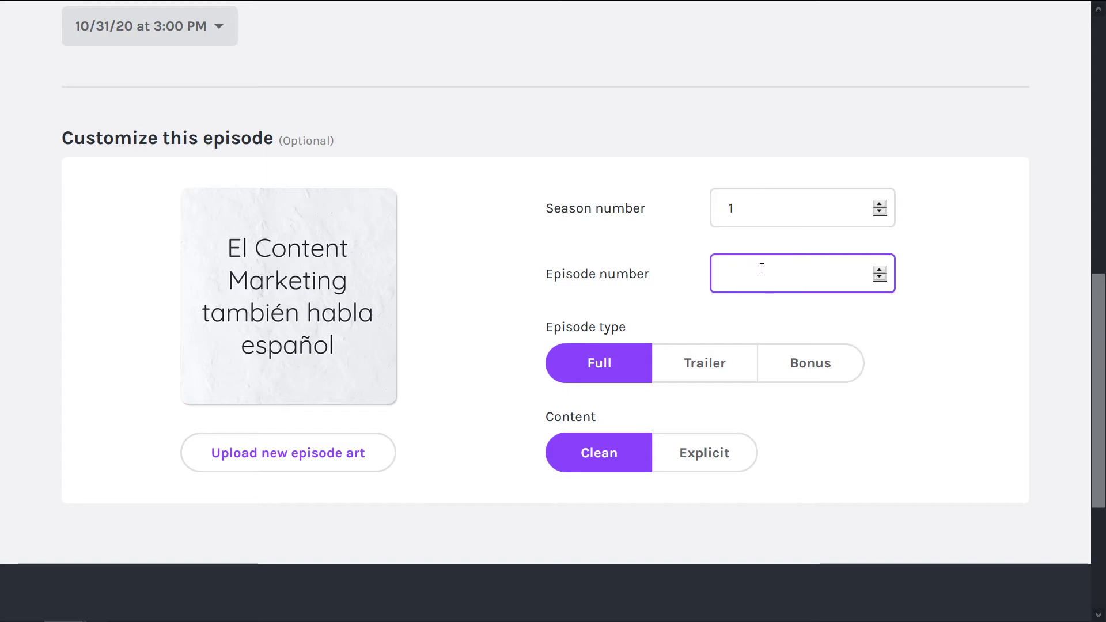
{"action": "type", "text": "7"}
{"action": "scroll", "coordinate": [953, 378], "scroll_direction": "up", "scroll_amount": 10}
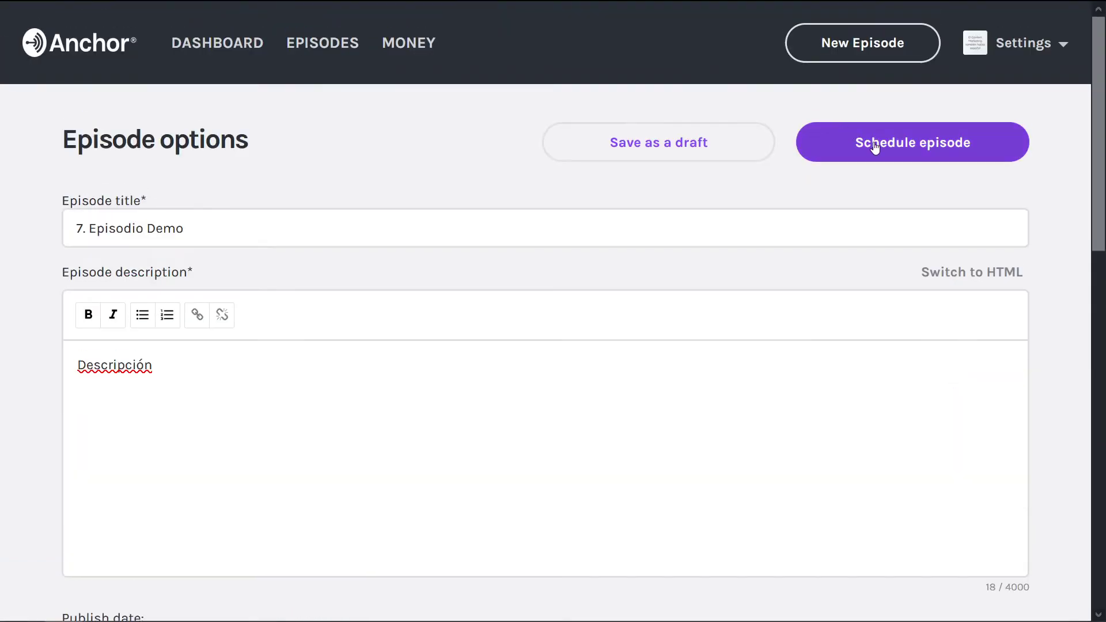
Step: Schedule the episode for publication and select its title '7. Episodio Demo' to copy
{"action": "left_click", "coordinate": [856, 152]}
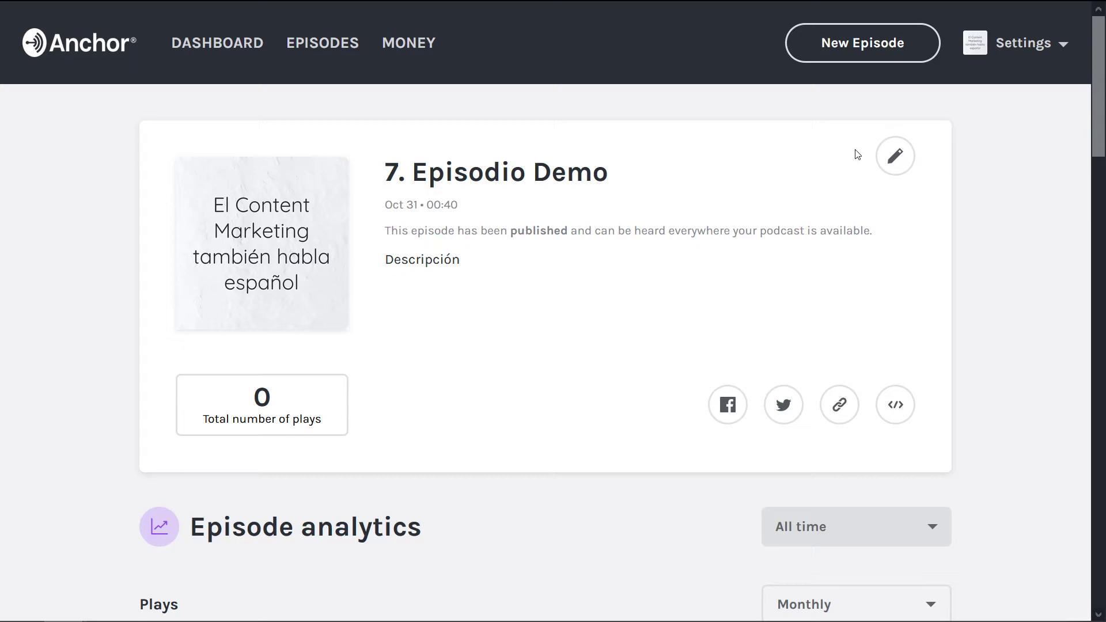
{"action": "mouse_move", "coordinate": [395, 12]}
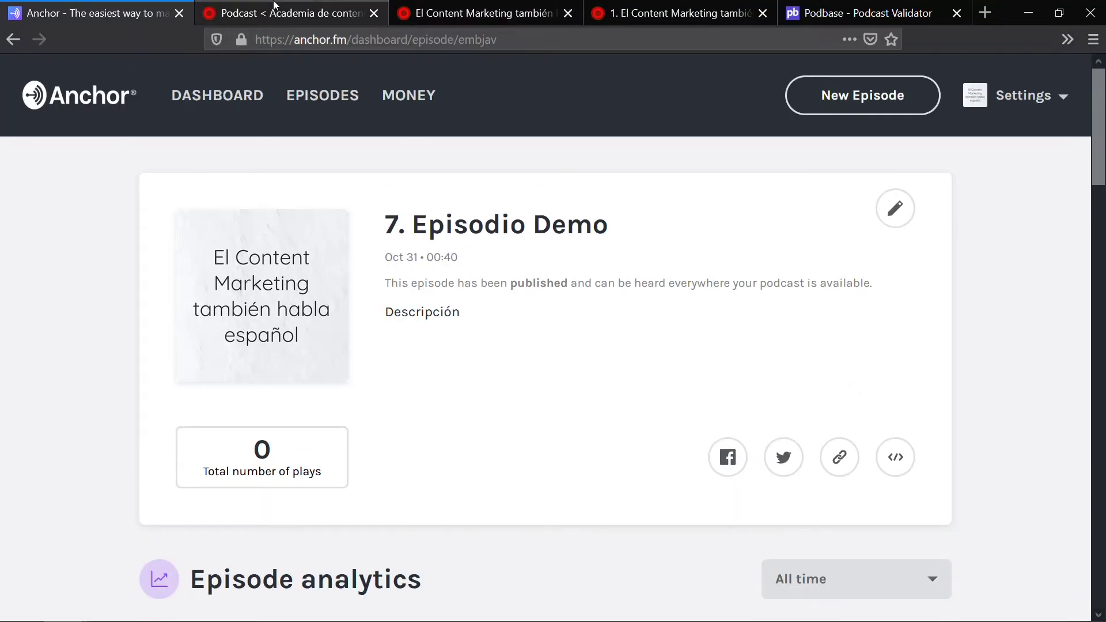
{"action": "left_click", "coordinate": [276, 7]}
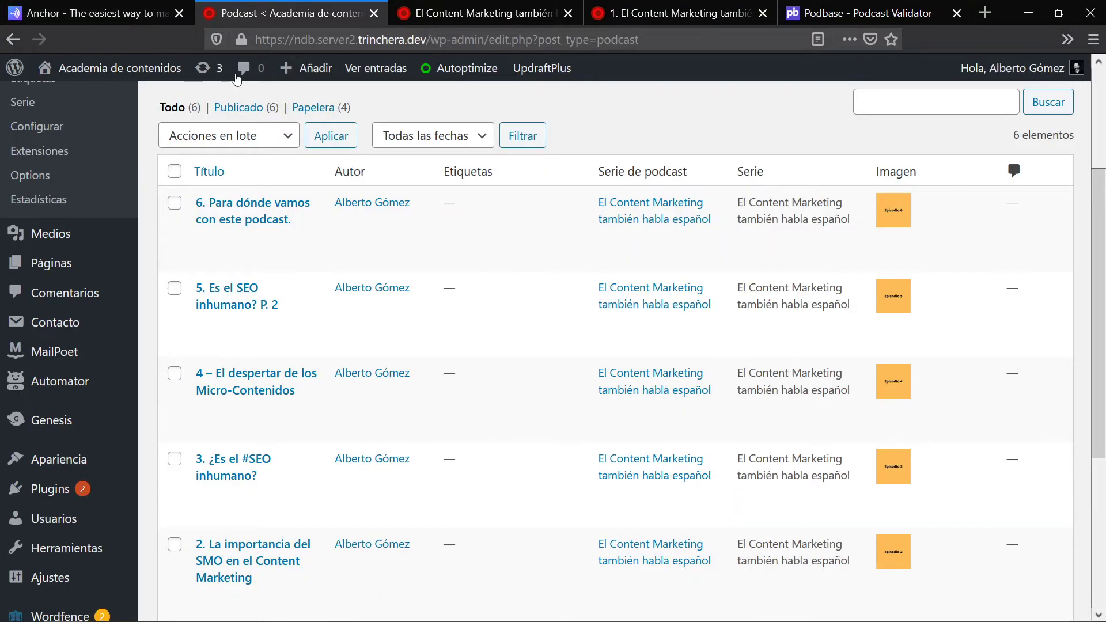
{"action": "scroll", "coordinate": [329, 85], "scroll_direction": "up", "scroll_amount": 3}
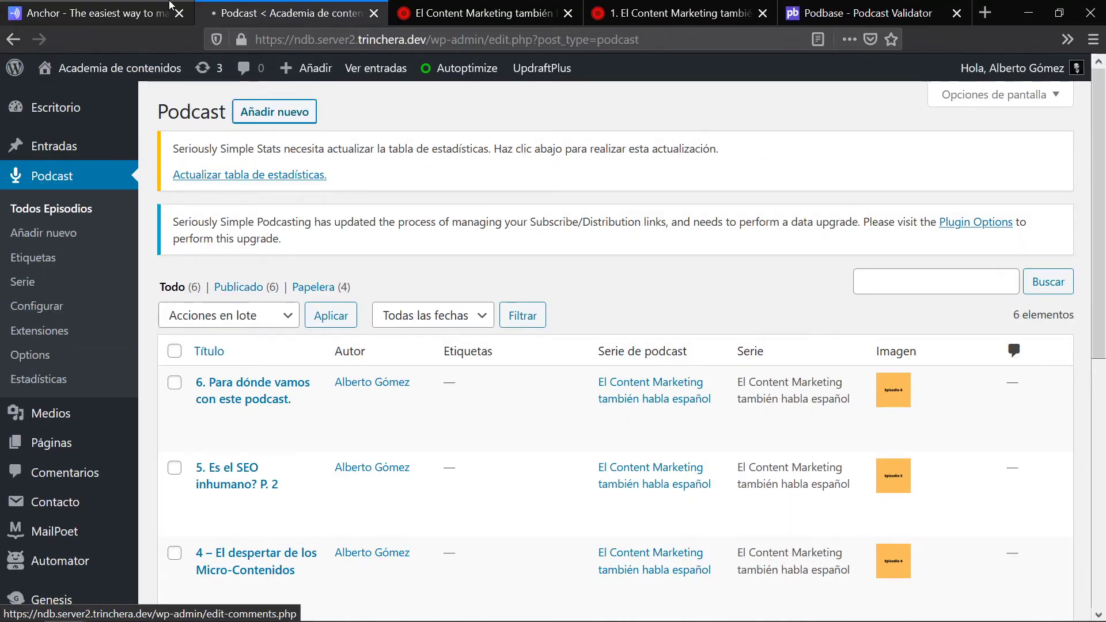
{"action": "left_click", "coordinate": [144, 11]}
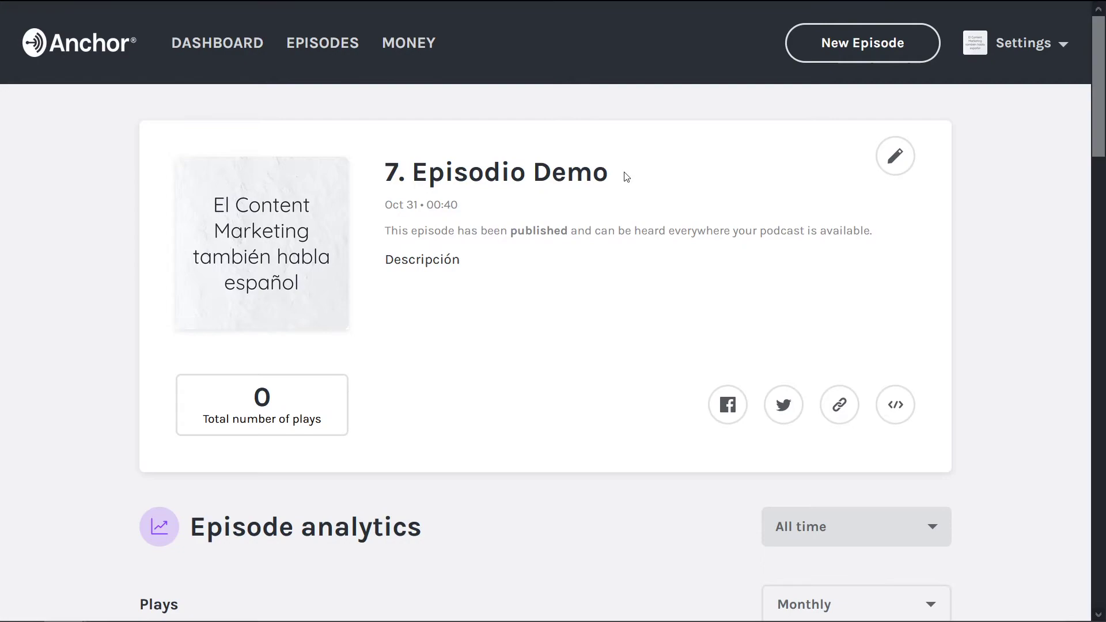
{"action": "left_click_drag", "start_coordinate": [624, 173], "coordinate": [383, 193]}
{"action": "key", "text": "ctrl+c"}
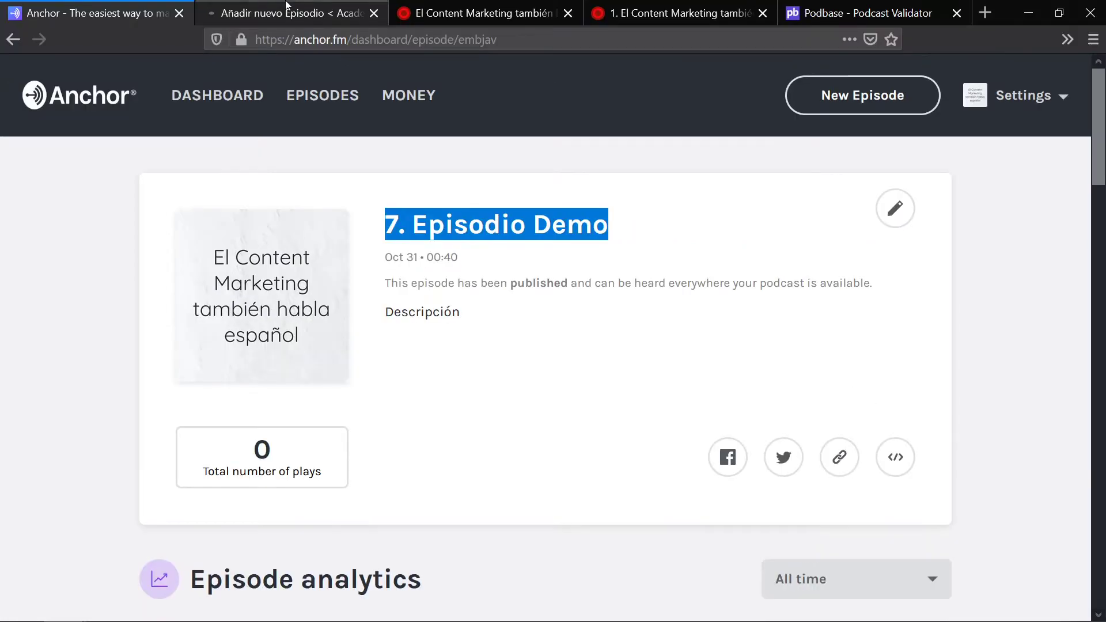
Step: Paste '7. Episodio Demo' as the WordPress episode title and add the 'Descripción' body text
{"action": "left_click", "coordinate": [282, 8]}
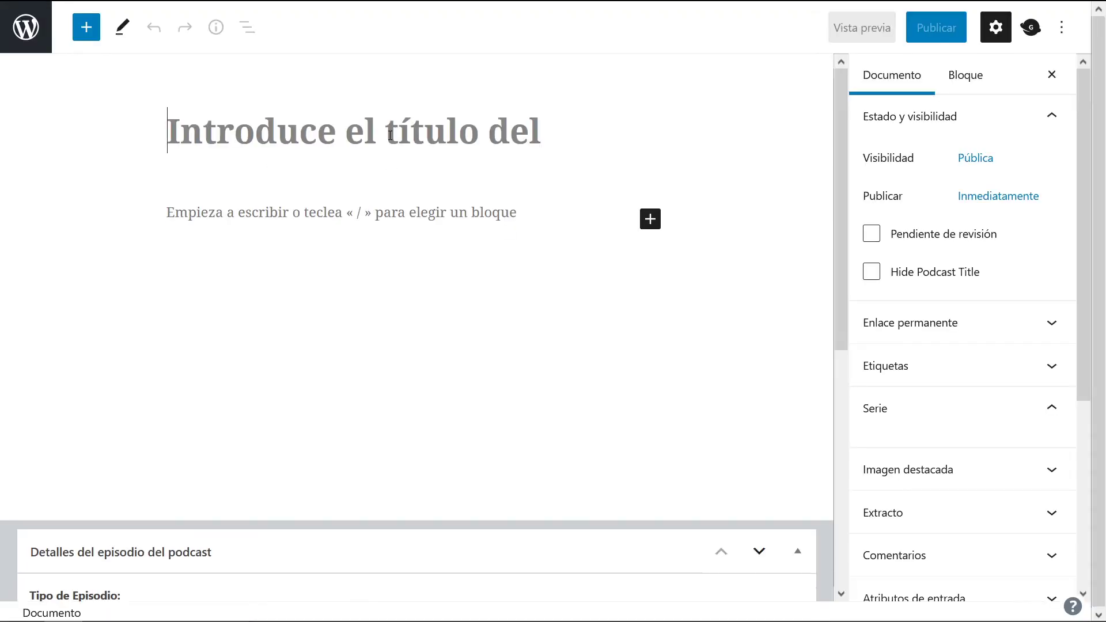
{"action": "key", "text": "ctrl+v"}
{"action": "left_click", "coordinate": [382, 202]}
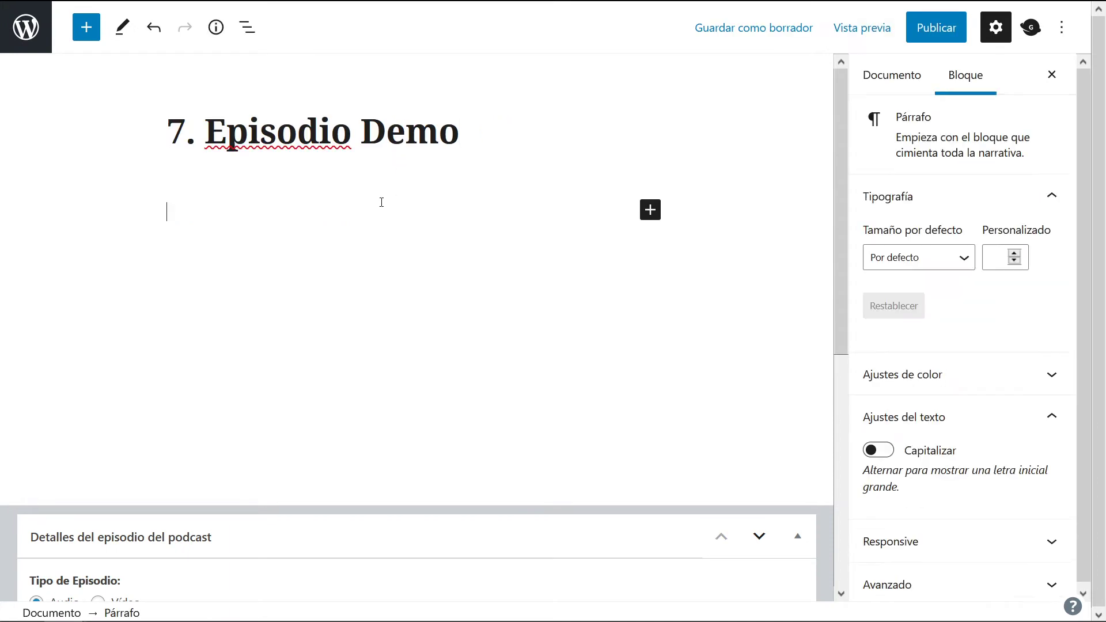
{"action": "type", "text": "Descripción"}
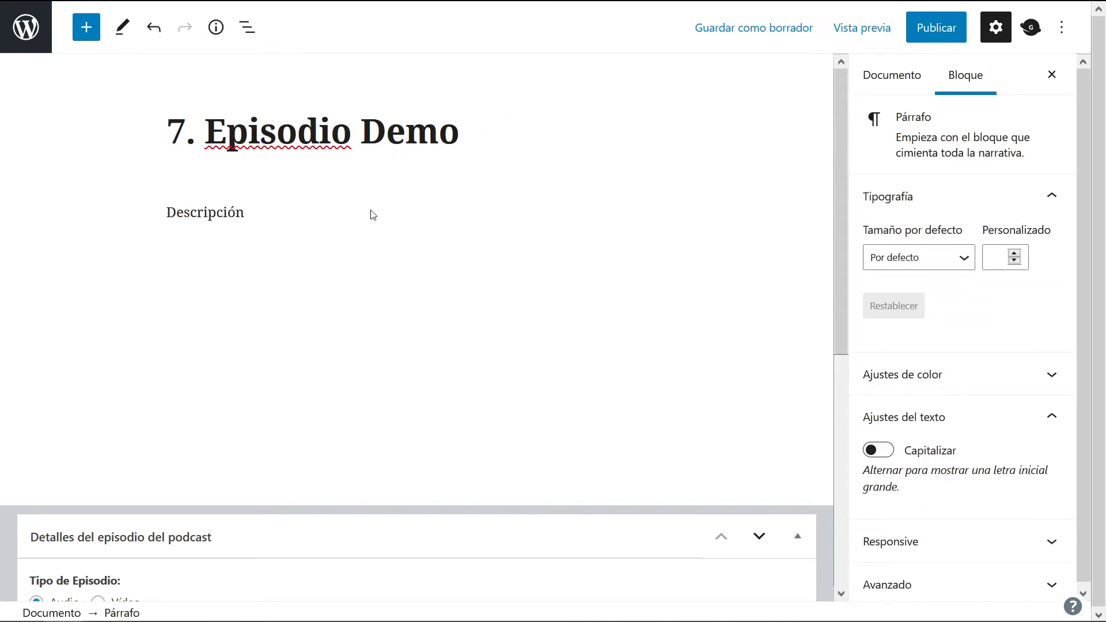
{"action": "scroll", "coordinate": [380, 230], "scroll_direction": "down", "scroll_amount": 5}
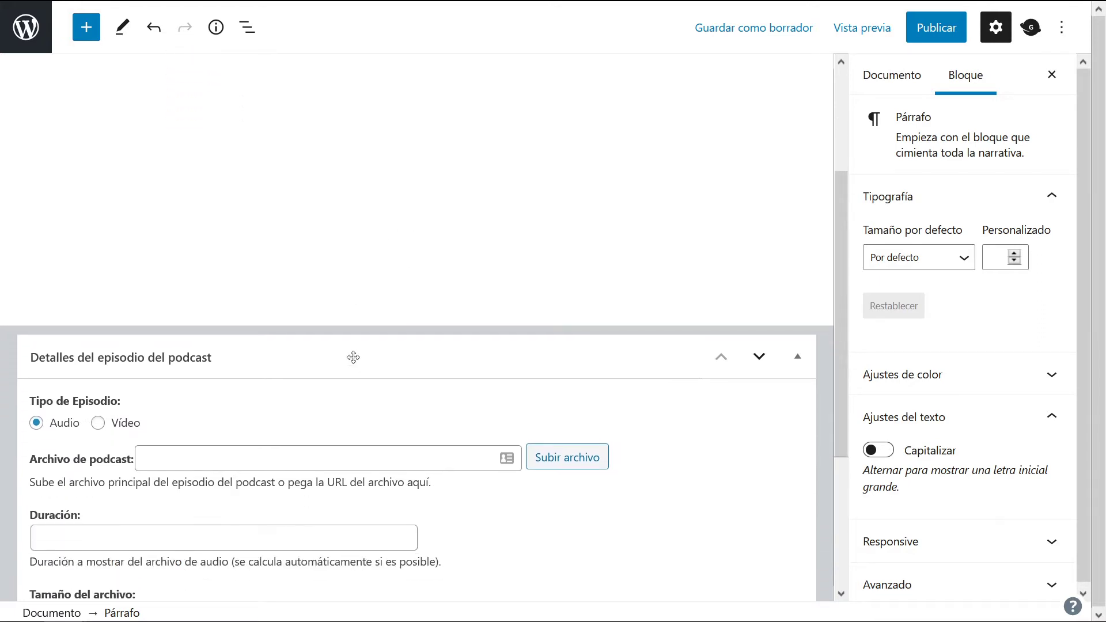
{"action": "mouse_move", "coordinate": [175, 2]}
{"action": "left_click", "coordinate": [102, 3]}
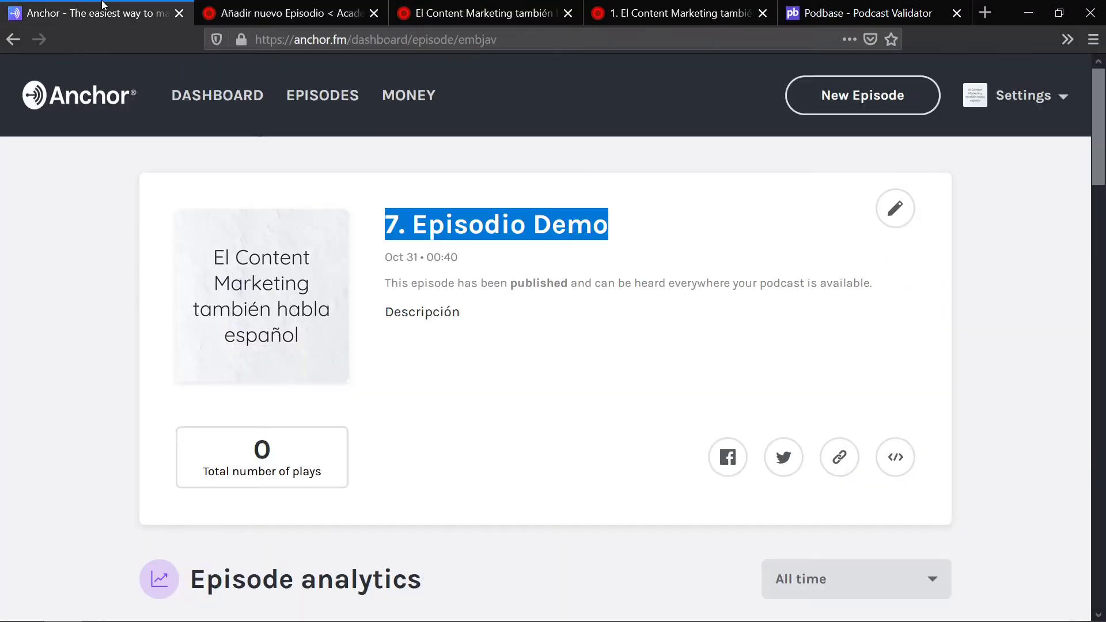
Step: Open the '2. Bluebrry' segment's .m4a audio file in its own tab, muted and paused
{"action": "scroll", "coordinate": [900, 288], "scroll_direction": "down", "scroll_amount": 20}
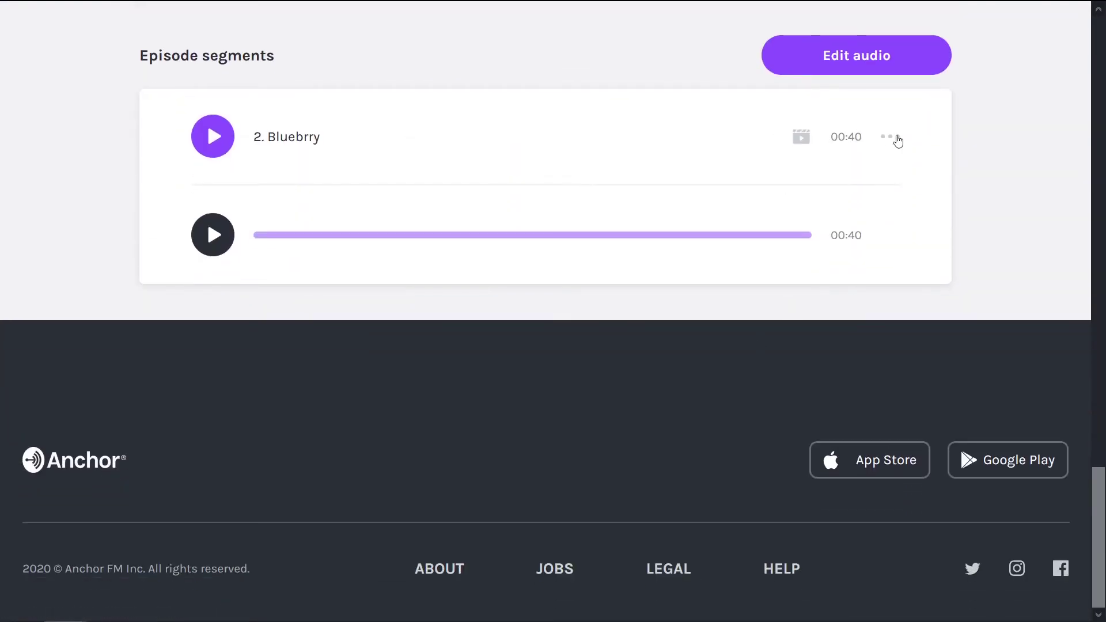
{"action": "left_click", "coordinate": [892, 139]}
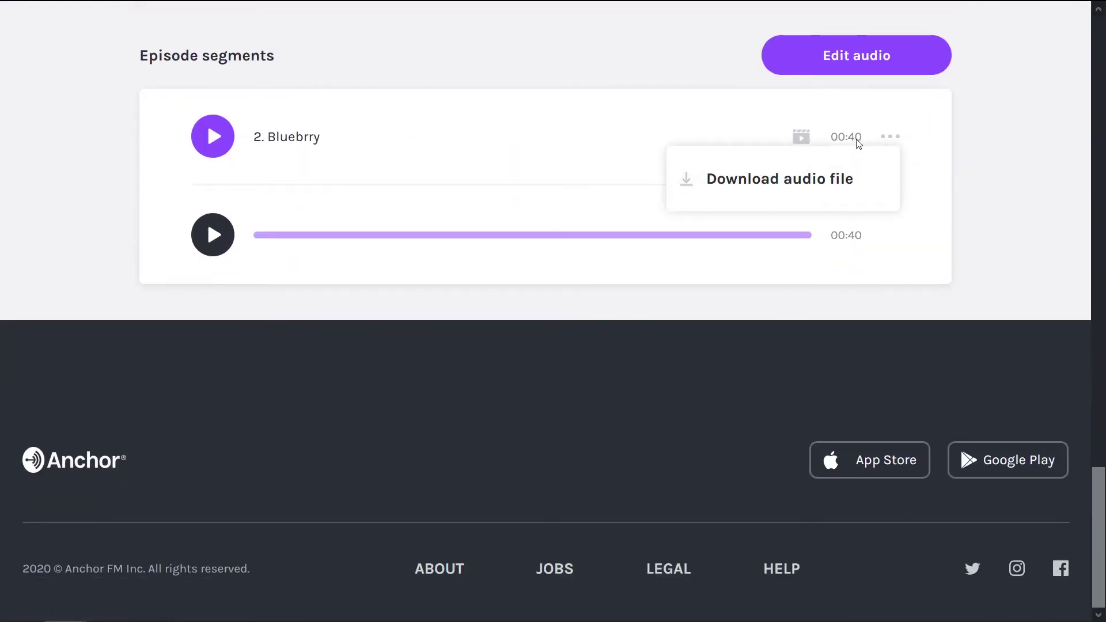
{"action": "left_click", "coordinate": [763, 179]}
{"action": "right_click", "coordinate": [245, 16]}
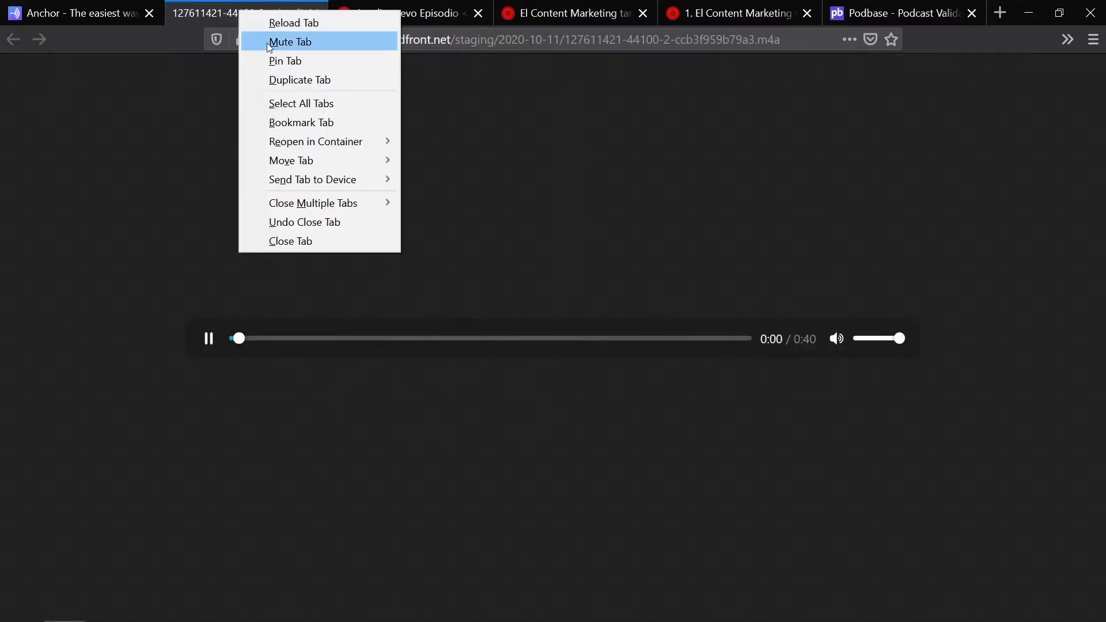
{"action": "left_click", "coordinate": [268, 44]}
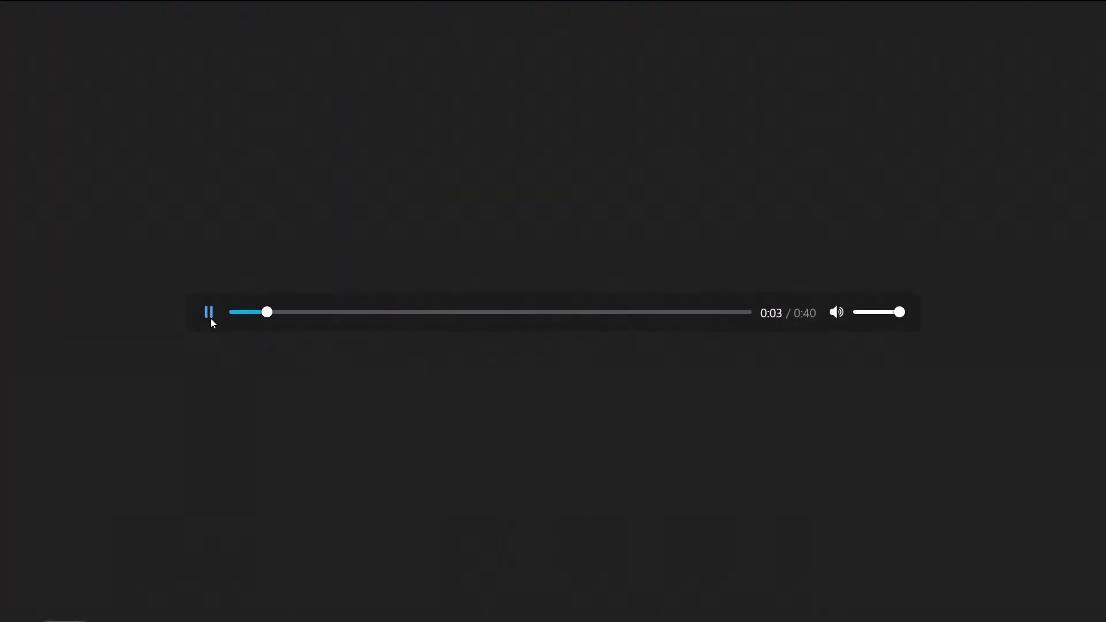
{"action": "left_click", "coordinate": [209, 313]}
Step: Copy the .m4a audio file's web address from the address bar
{"action": "left_click", "coordinate": [325, 38]}
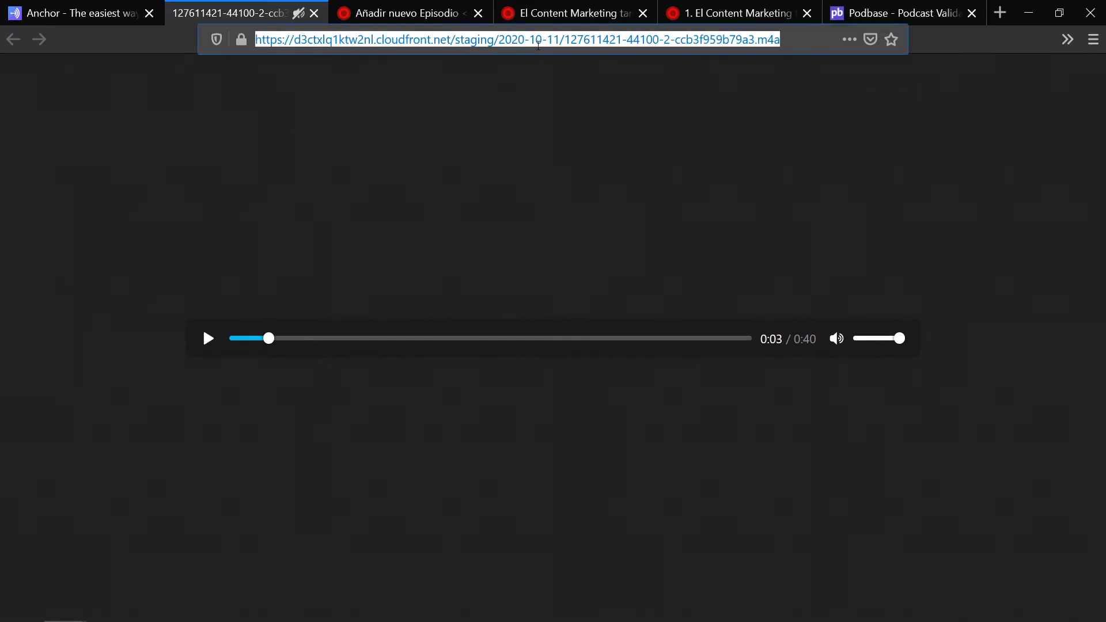
{"action": "right_click", "coordinate": [729, 41]}
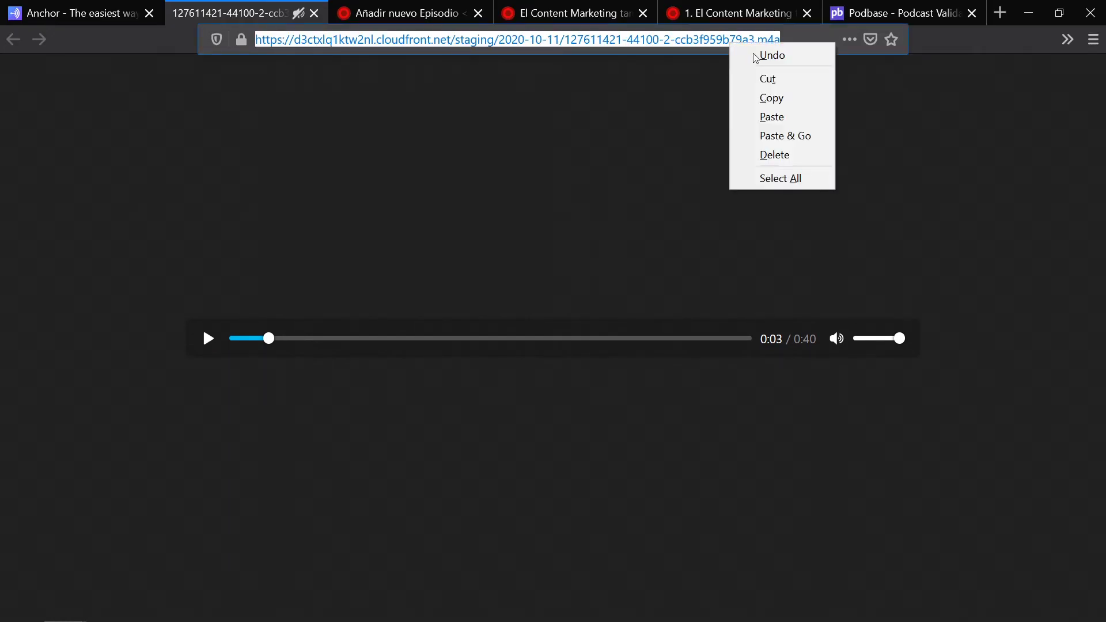
{"action": "left_click", "coordinate": [772, 97]}
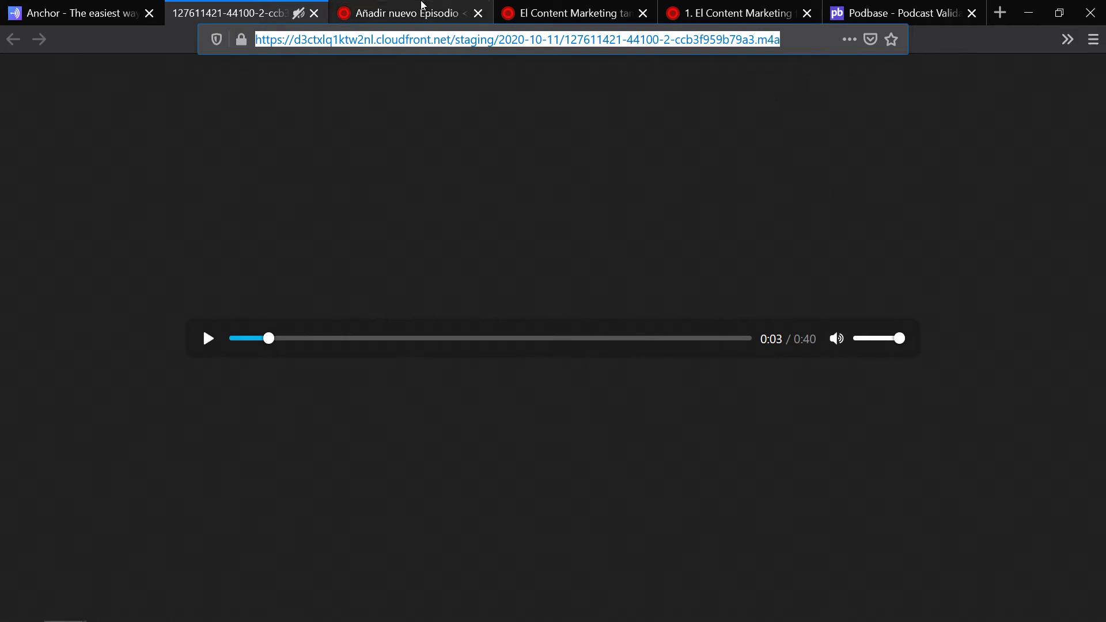
Step: Paste the copied Anchor .m4a address into the draft's Archivo de podcast field
{"action": "left_click", "coordinate": [381, 6]}
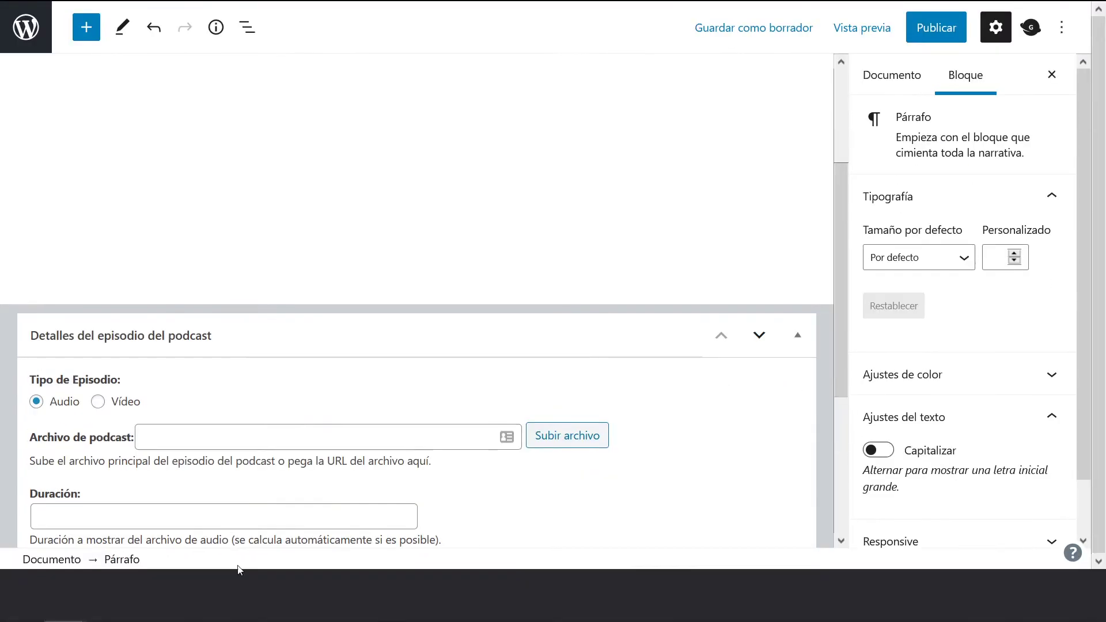
{"action": "left_click", "coordinate": [191, 466]}
{"action": "key", "text": "ctrl+v"}
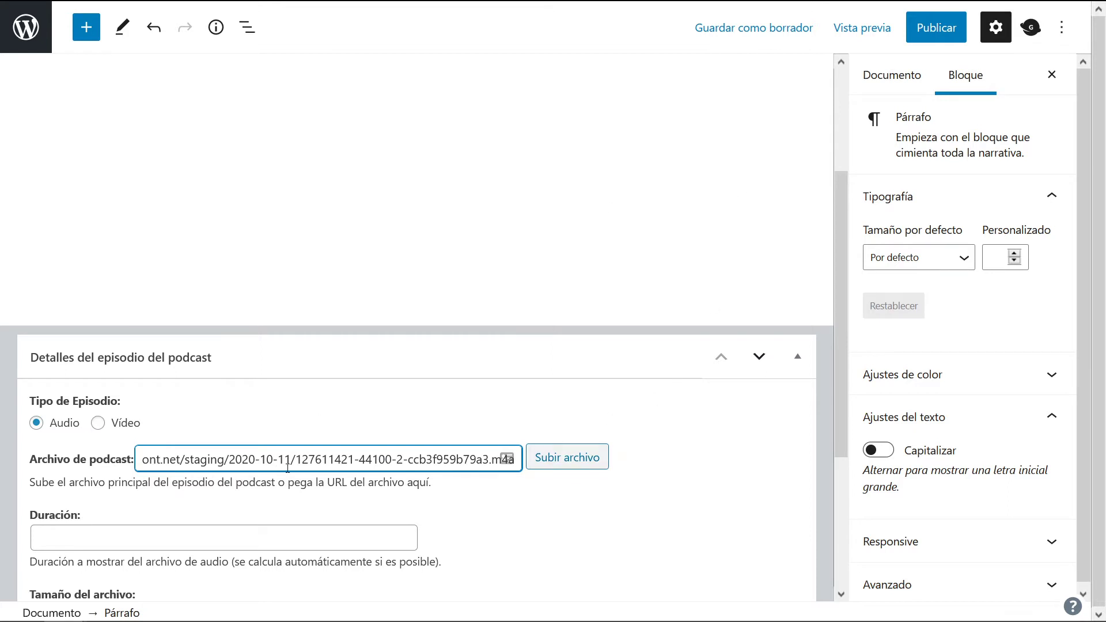
{"action": "scroll", "coordinate": [319, 420], "scroll_direction": "down", "scroll_amount": 3}
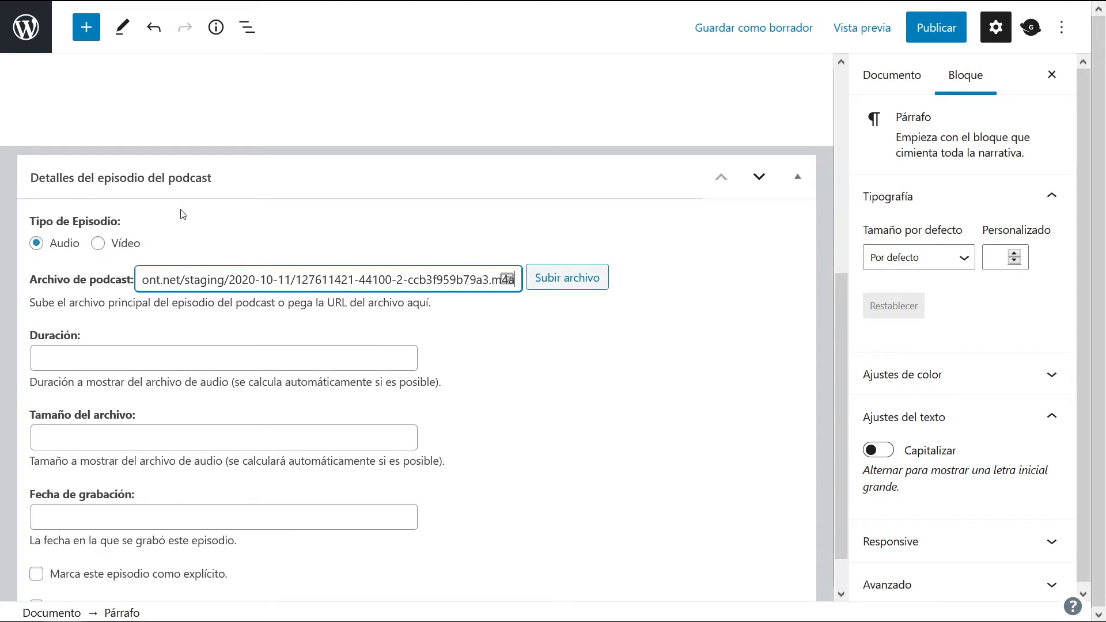
{"action": "scroll", "coordinate": [353, 248], "scroll_direction": "down", "scroll_amount": 1}
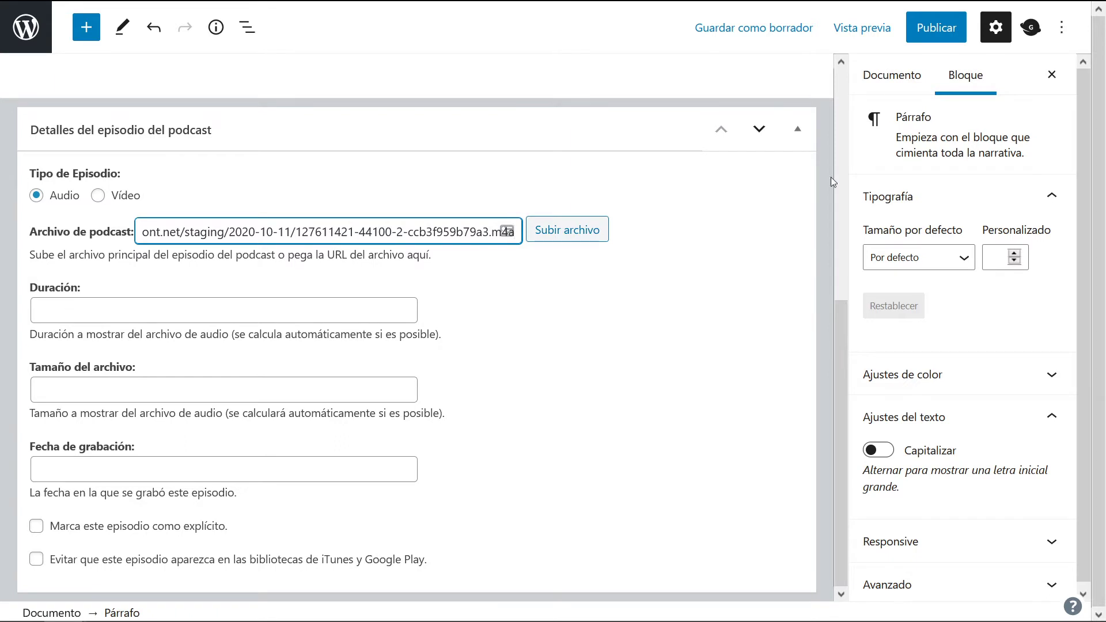
Step: Publish '7. Episodio Demo' and go to the published episode from the notice
{"action": "left_click", "coordinate": [935, 29]}
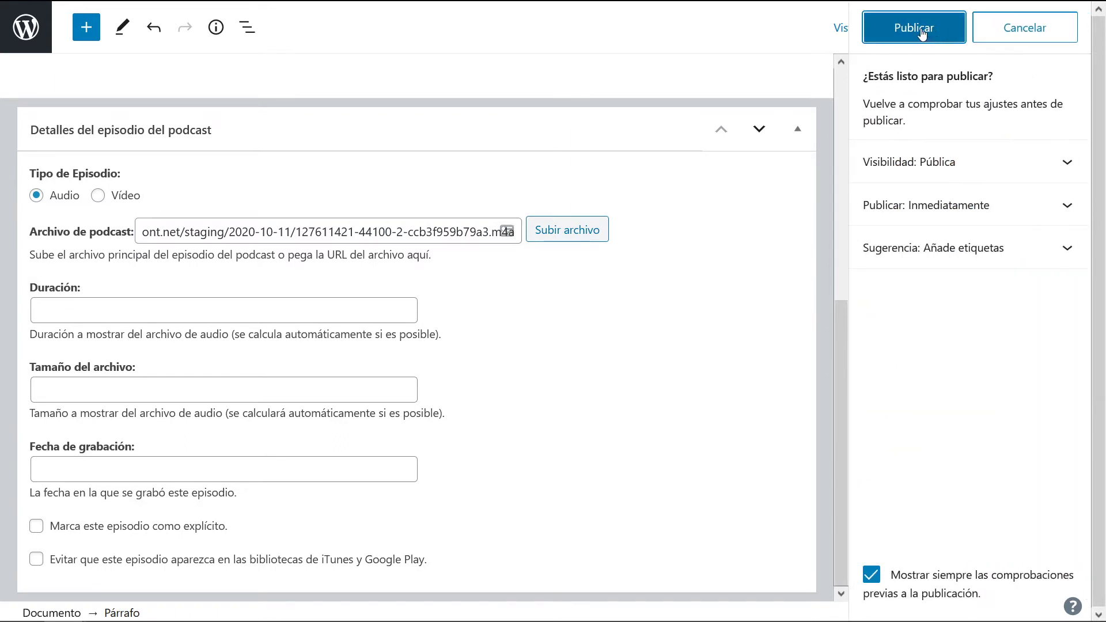
{"action": "left_click", "coordinate": [923, 33]}
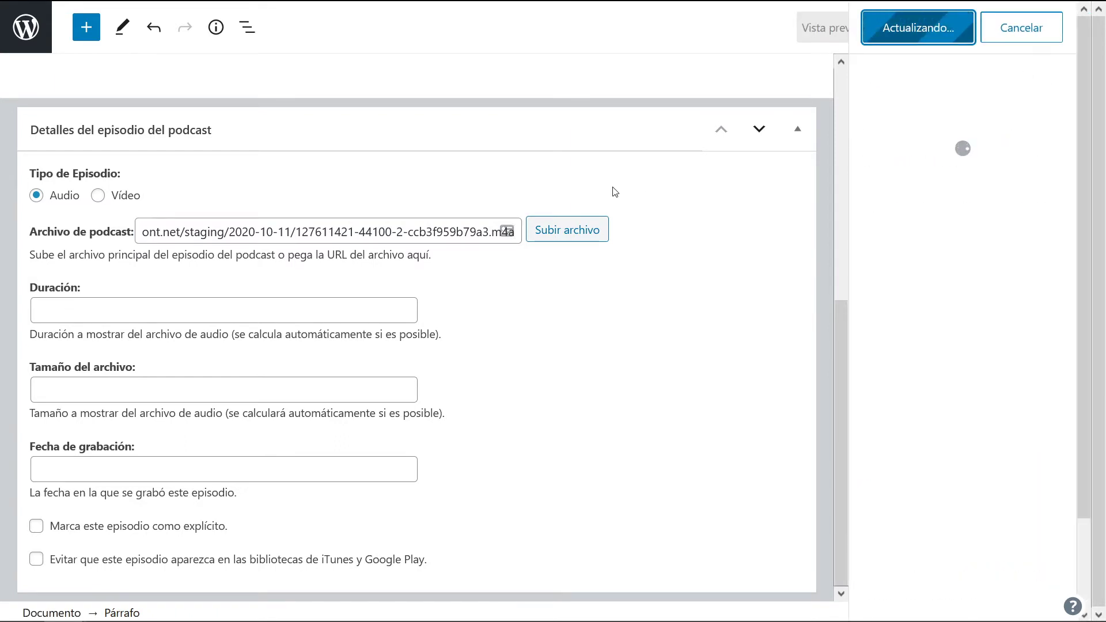
{"action": "left_click", "coordinate": [205, 568]}
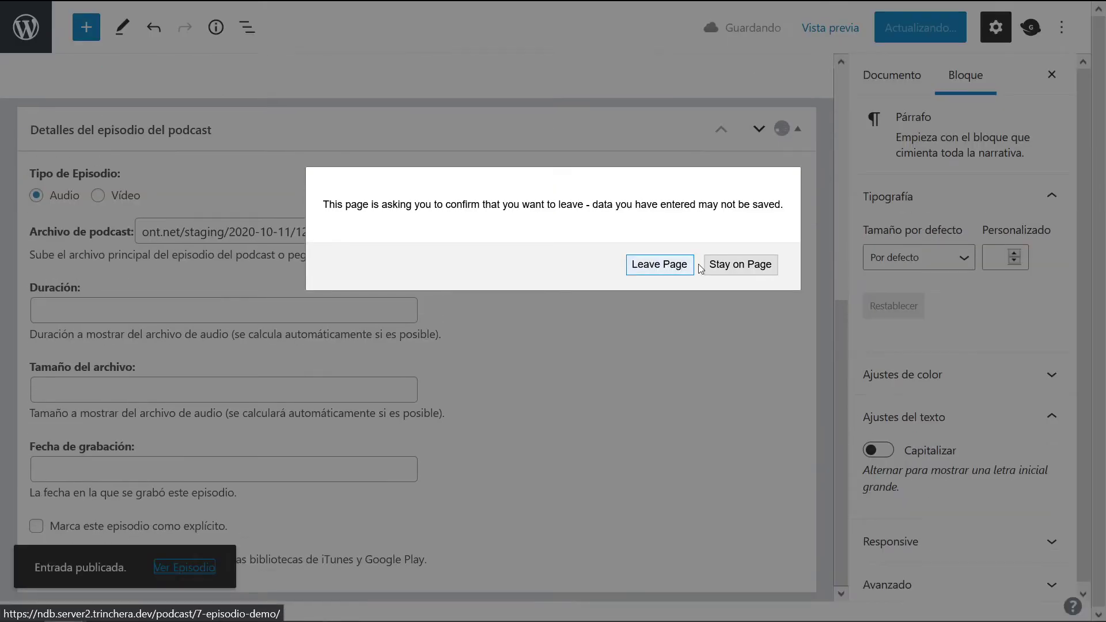
{"action": "left_click", "coordinate": [710, 266]}
Step: Open the published '7. Episodio Demo' page and play its 40-second audio
{"action": "left_click", "coordinate": [920, 28]}
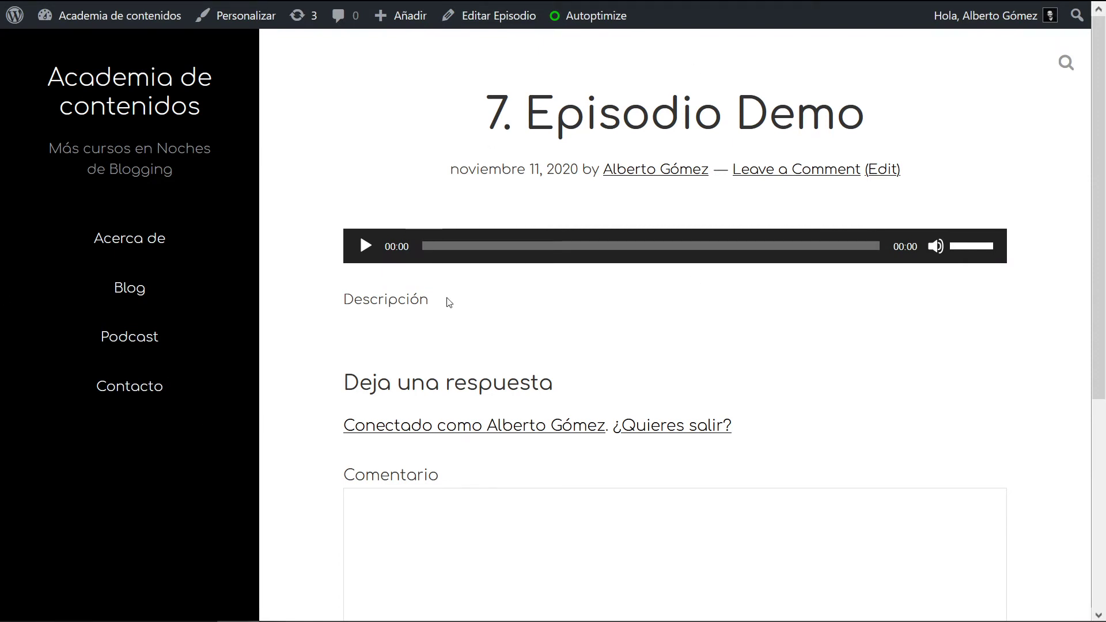
{"action": "right_click", "coordinate": [381, 13]}
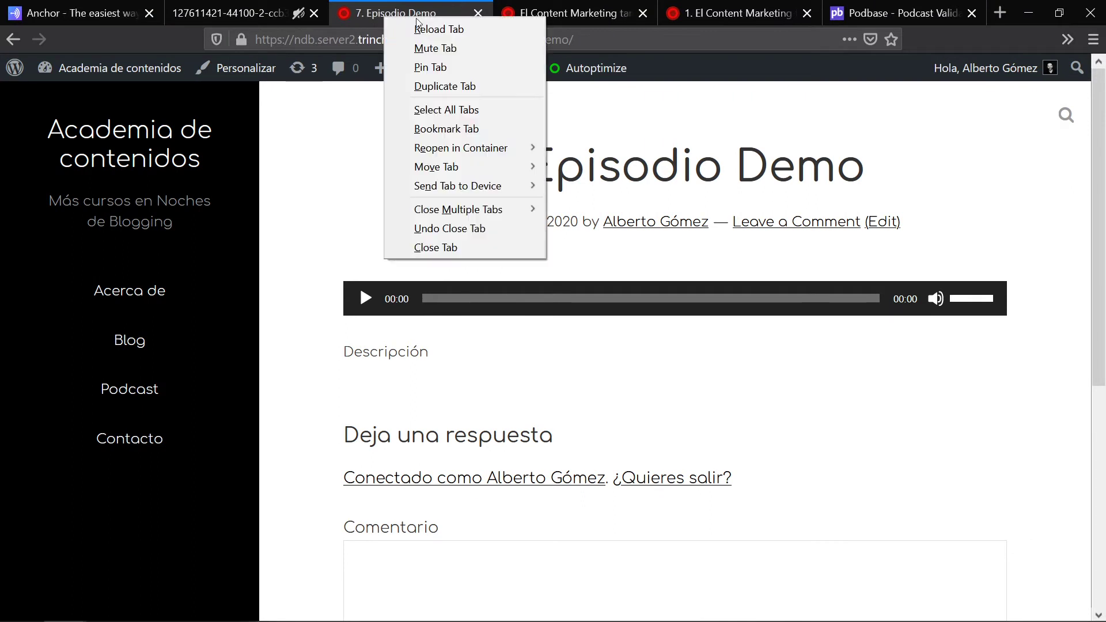
{"action": "left_click", "coordinate": [415, 47]}
{"action": "left_click", "coordinate": [362, 249]}
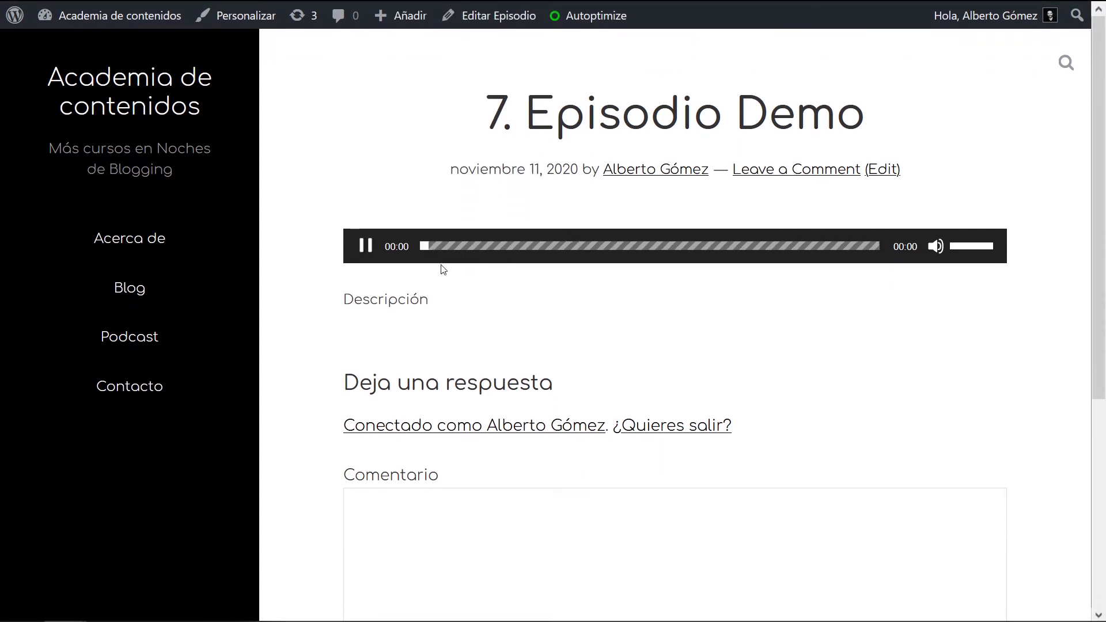
{"action": "mouse_move", "coordinate": [394, 5]}
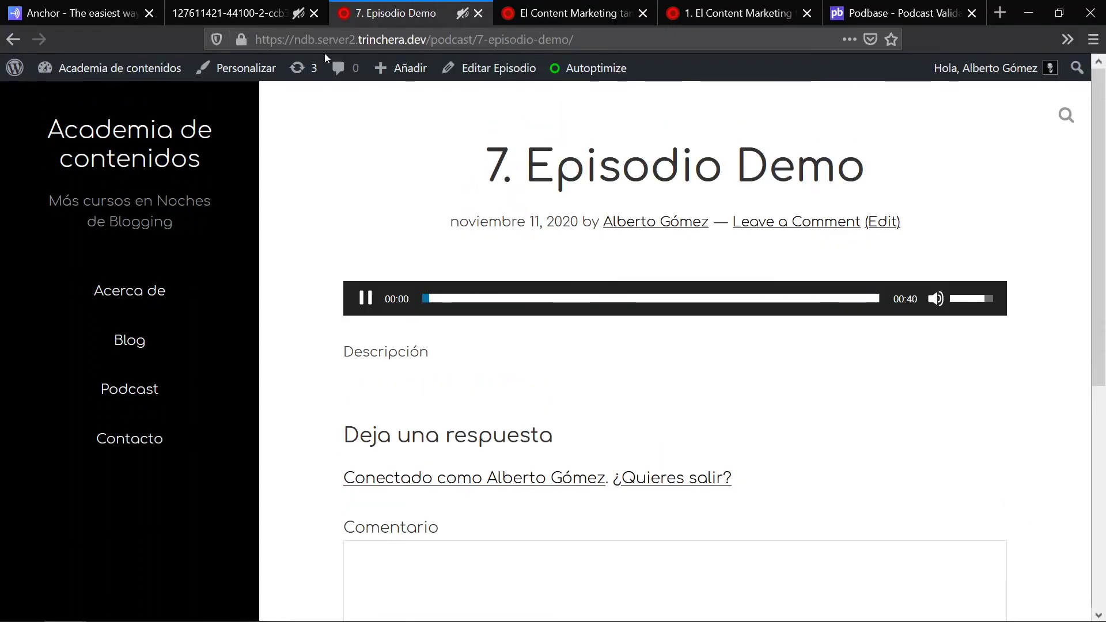
{"action": "left_click", "coordinate": [463, 12]}
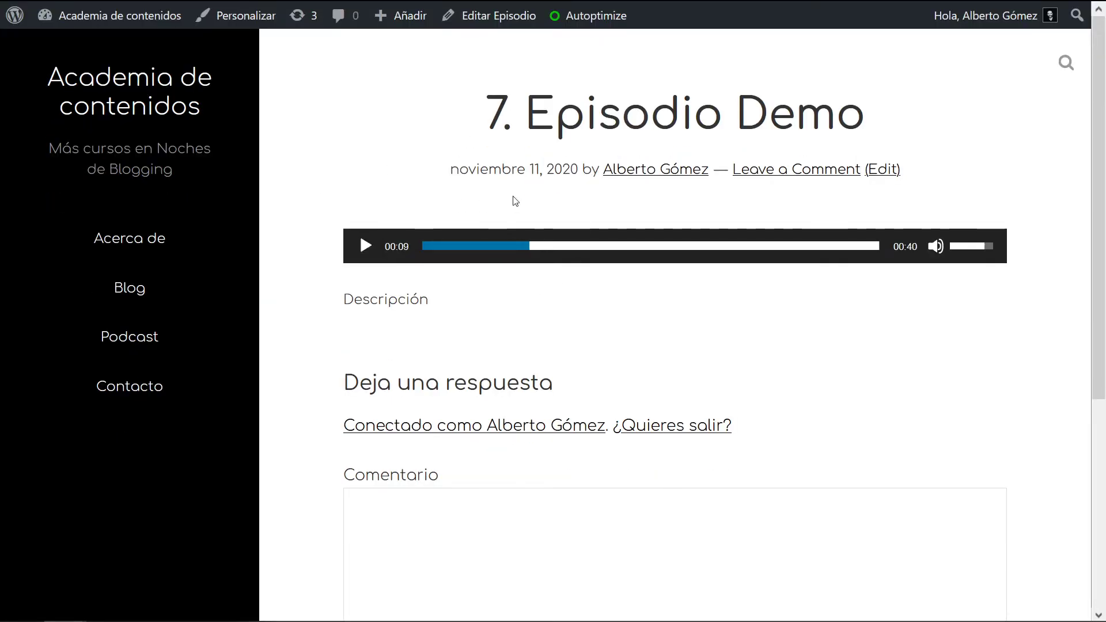
Step: Close the separate m4a audio-file tab and the Episodio Demo page
{"action": "left_click", "coordinate": [116, 7]}
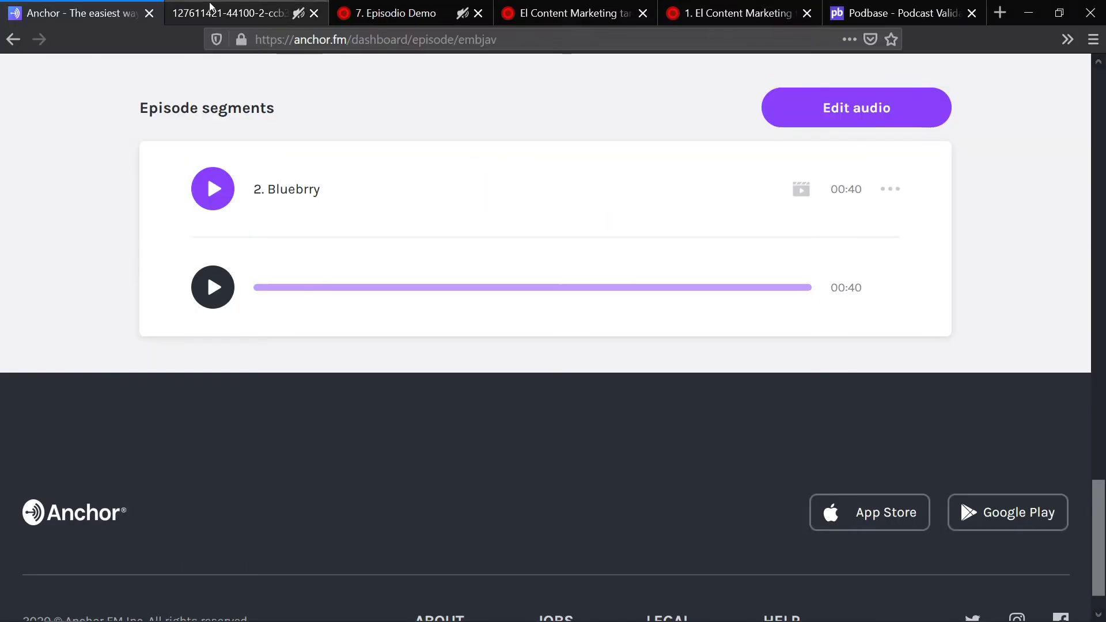
{"action": "left_click", "coordinate": [246, 5]}
{"action": "left_click", "coordinate": [392, 12]}
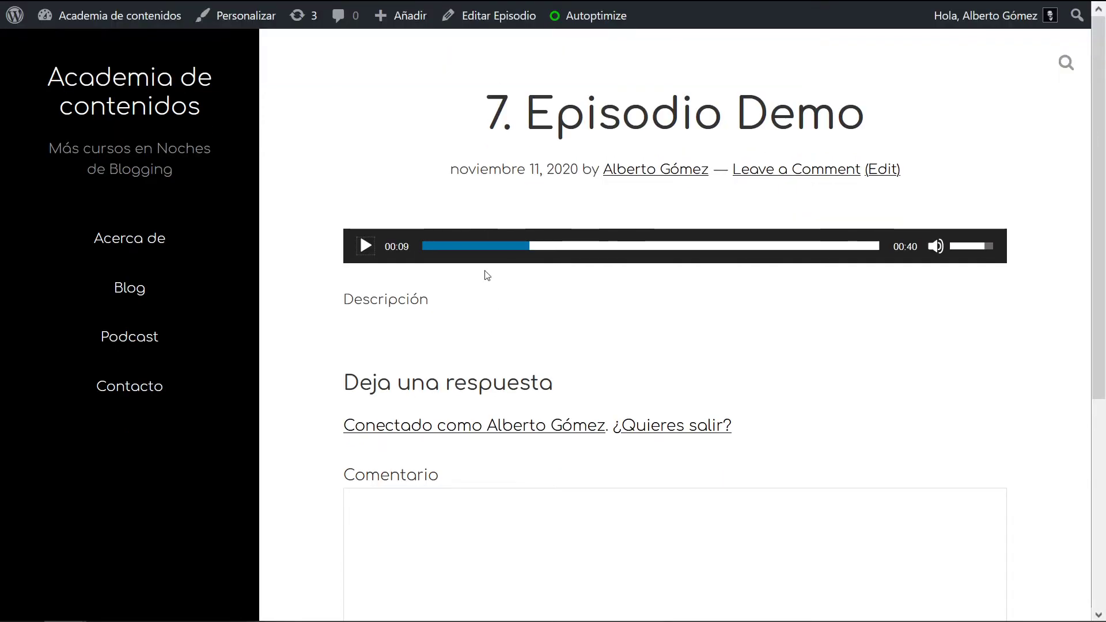
{"action": "left_click", "coordinate": [310, 22]}
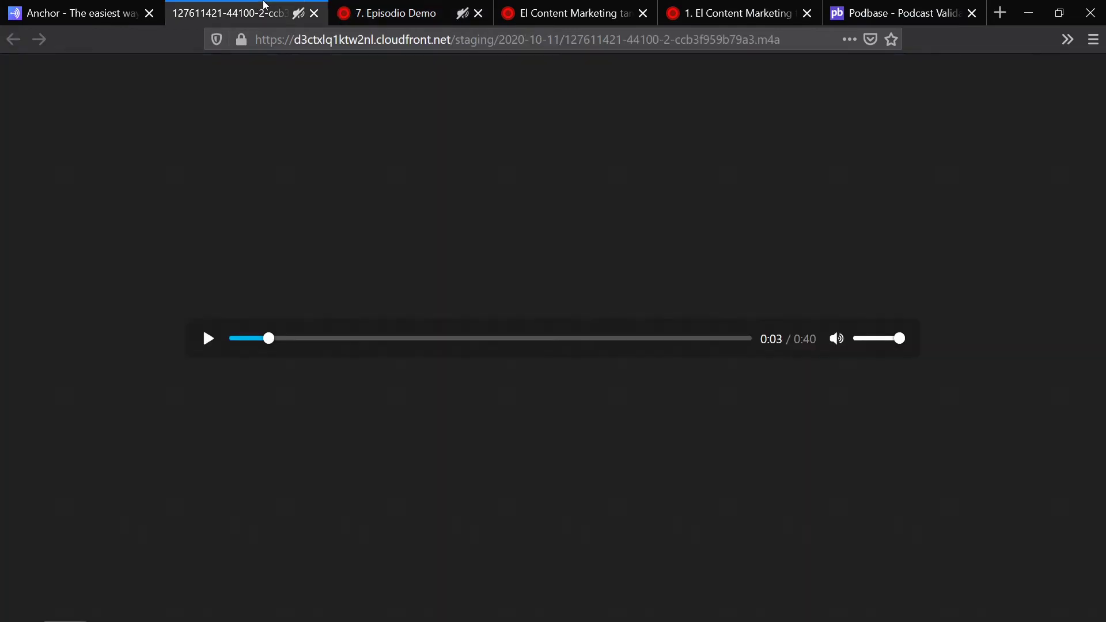
{"action": "left_click", "coordinate": [312, 20]}
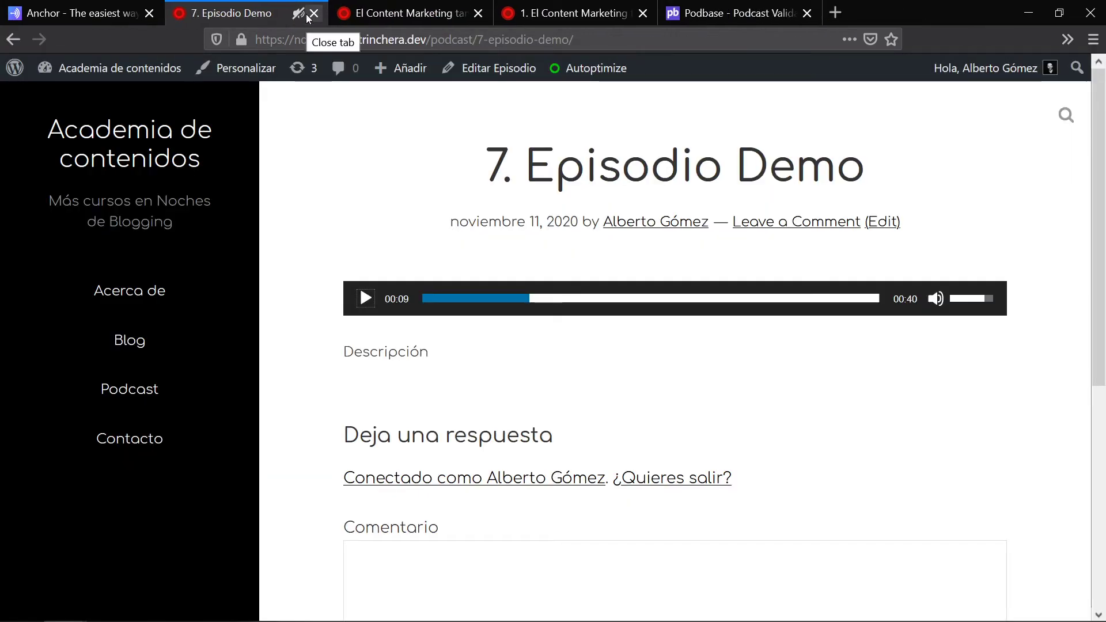
{"action": "left_click", "coordinate": [311, 16]}
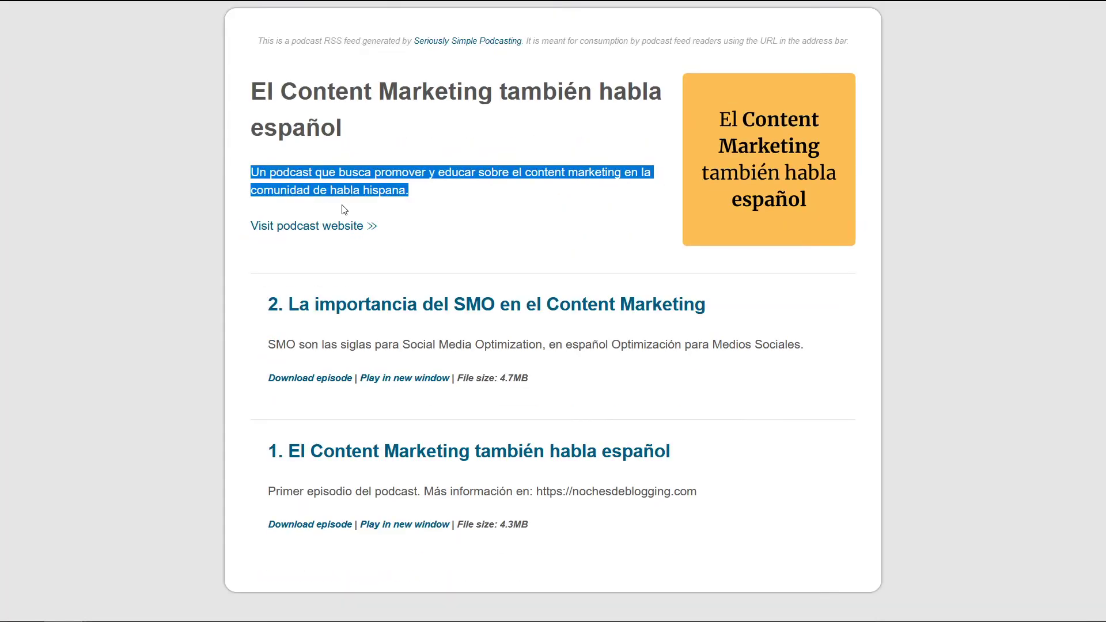
Step: Switch to episode 1's page and place its tab right after the first tab
{"action": "left_click", "coordinate": [58, 277]}
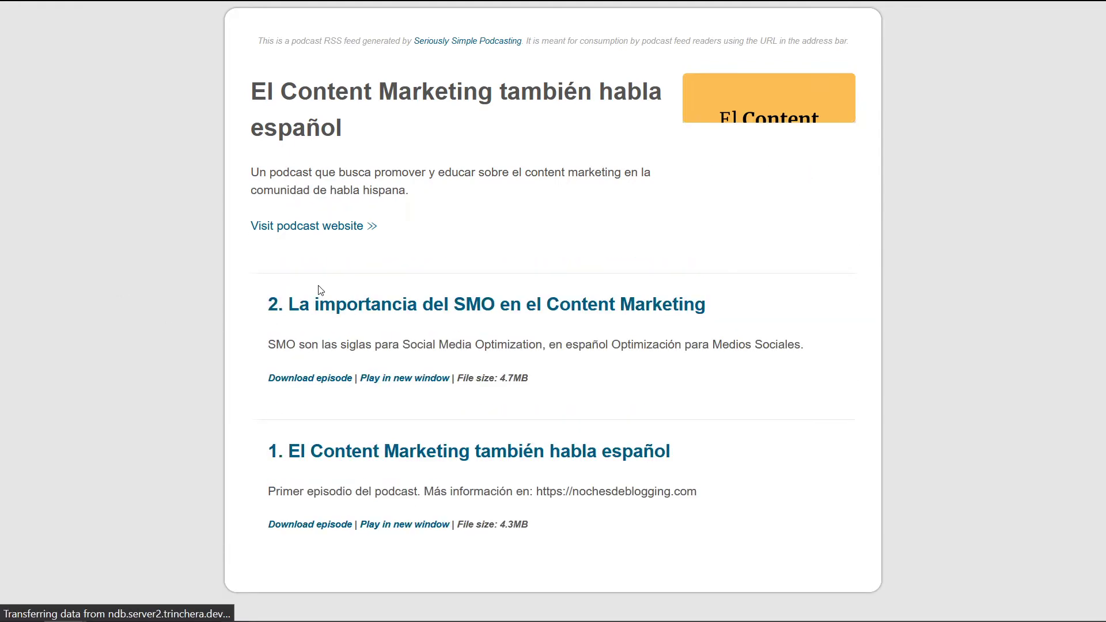
{"action": "mouse_move", "coordinate": [336, 1]}
{"action": "left_click", "coordinate": [484, 13]}
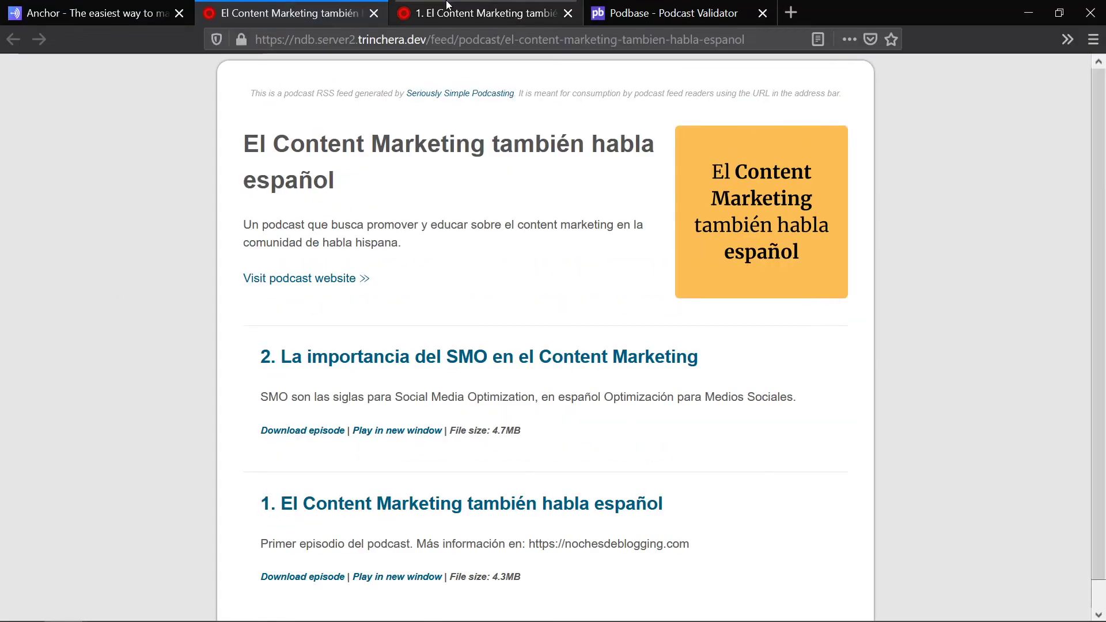
{"action": "left_click_drag", "start_coordinate": [484, 12], "coordinate": [300, 13]}
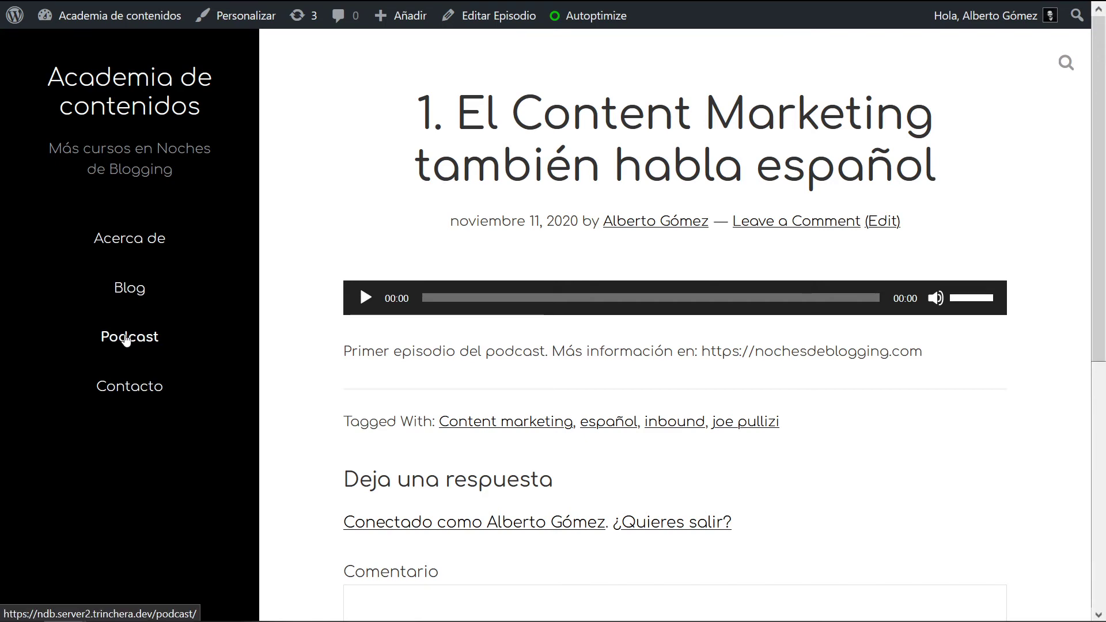
Step: Browse the site's Podcast archive of episodes 7 to 2, then go back to Anchor
{"action": "left_click", "coordinate": [127, 337]}
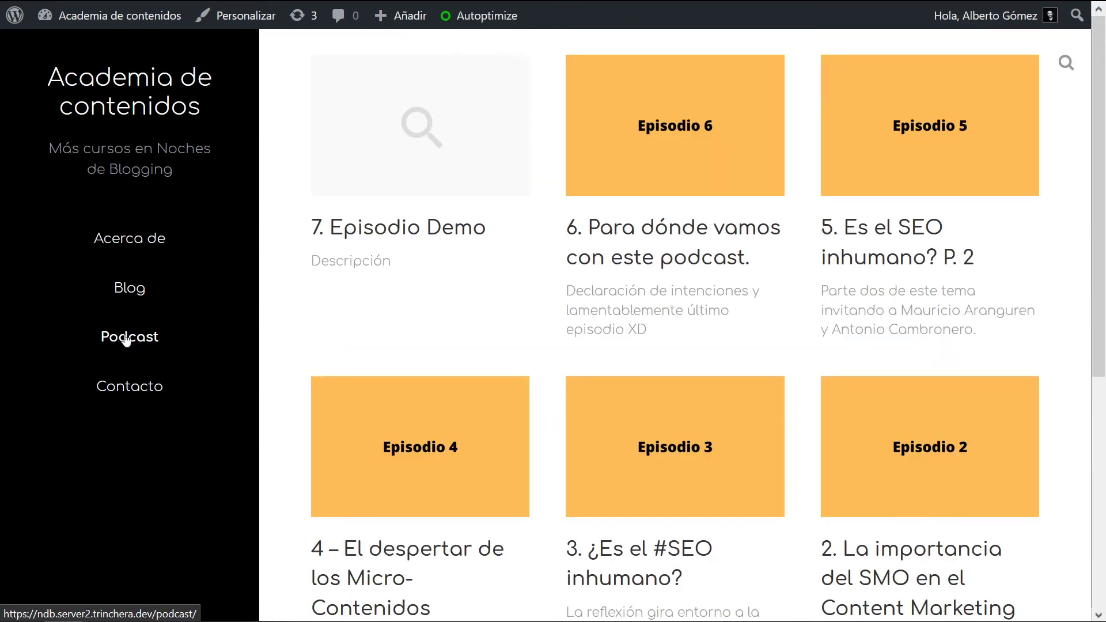
{"action": "scroll", "coordinate": [422, 318], "scroll_direction": "down", "scroll_amount": 3}
{"action": "scroll", "coordinate": [533, 367], "scroll_direction": "up", "scroll_amount": 3}
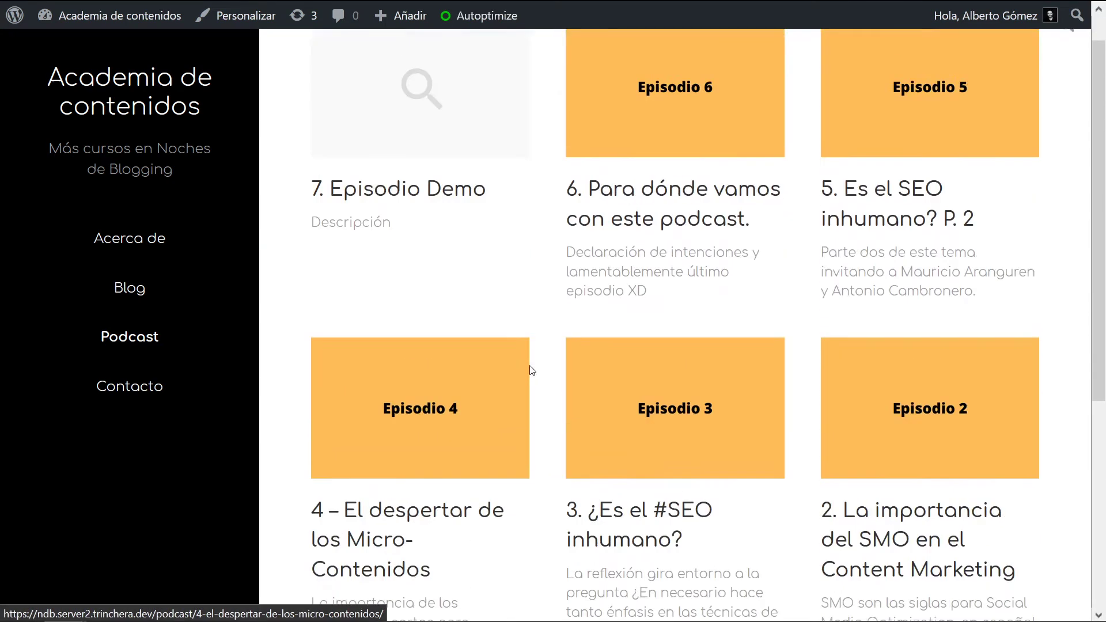
{"action": "scroll", "coordinate": [518, 361], "scroll_direction": "down", "scroll_amount": 2}
{"action": "scroll", "coordinate": [519, 364], "scroll_direction": "down", "scroll_amount": 2}
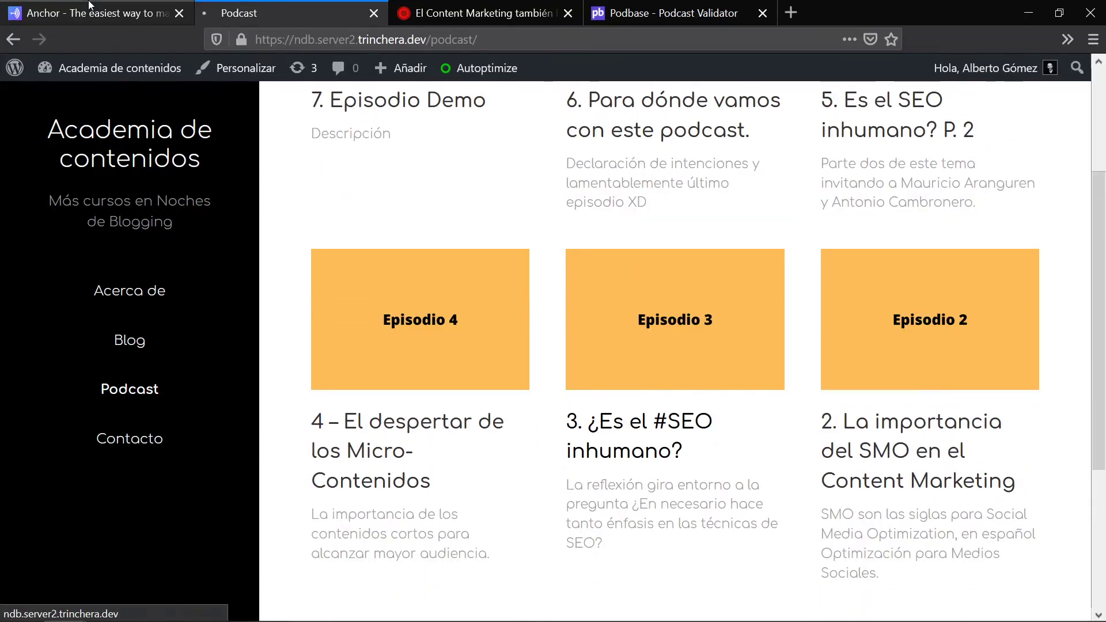
{"action": "left_click", "coordinate": [92, 12]}
{"action": "scroll", "coordinate": [217, 236], "scroll_direction": "up", "scroll_amount": 6}
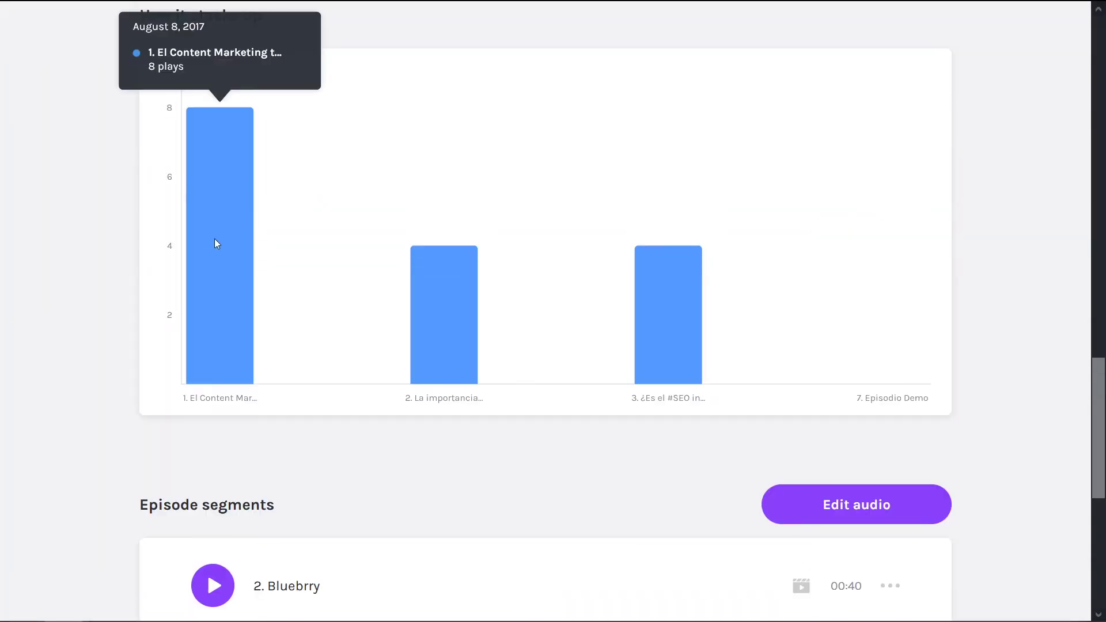
Step: Open episode 3's audio file via Download episode, mute it, and select its web address
{"action": "scroll", "coordinate": [115, 57], "scroll_direction": "up", "scroll_amount": 17}
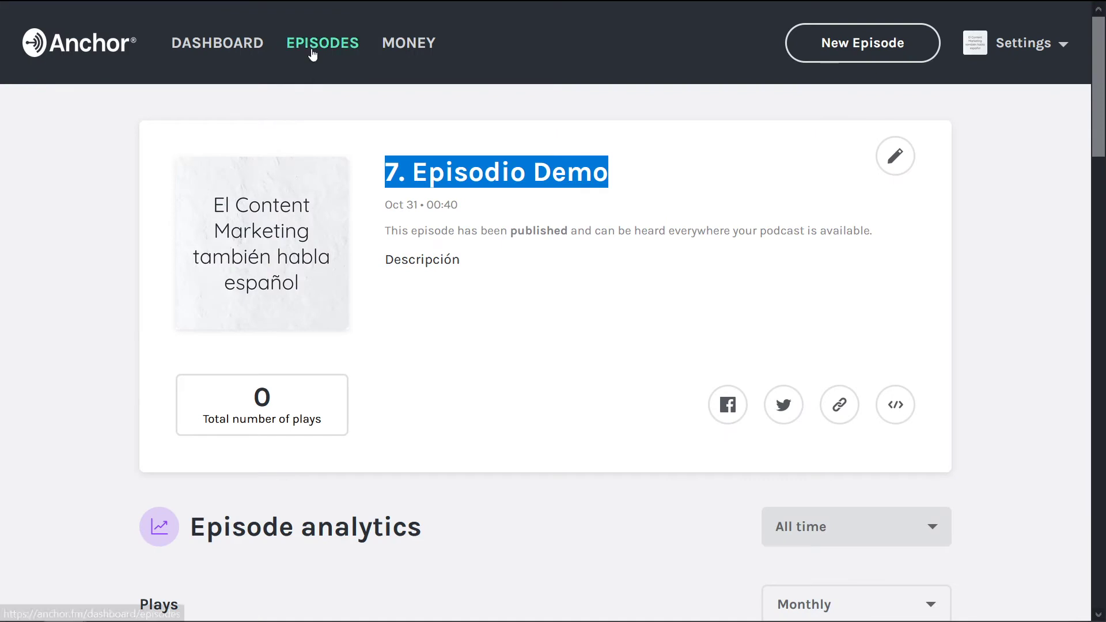
{"action": "left_click", "coordinate": [312, 53]}
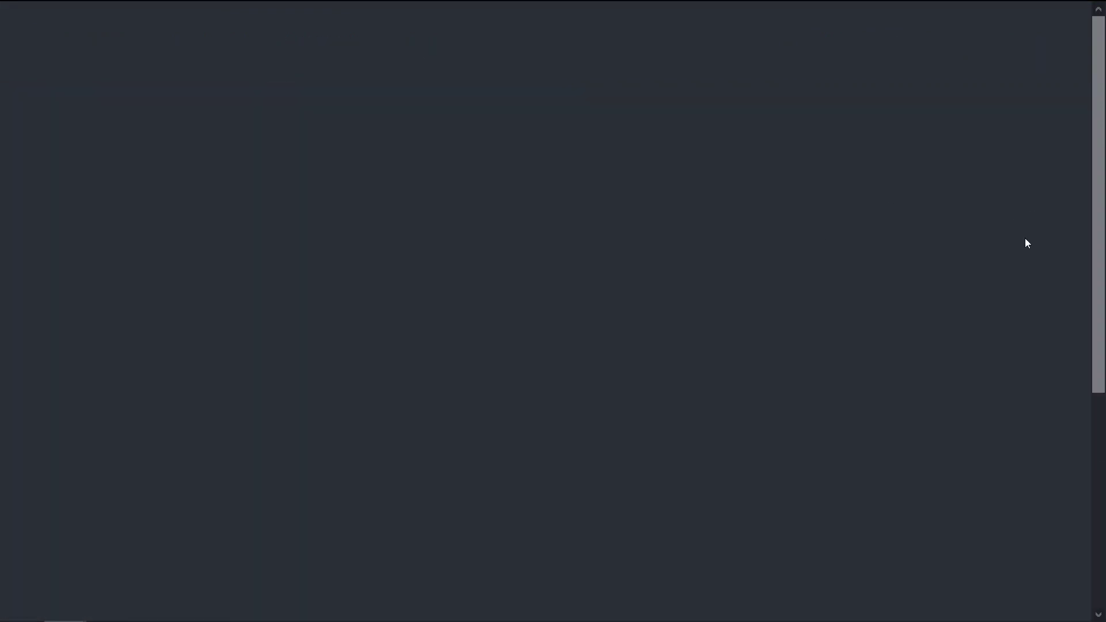
{"action": "scroll", "coordinate": [1026, 251], "scroll_direction": "down", "scroll_amount": 8}
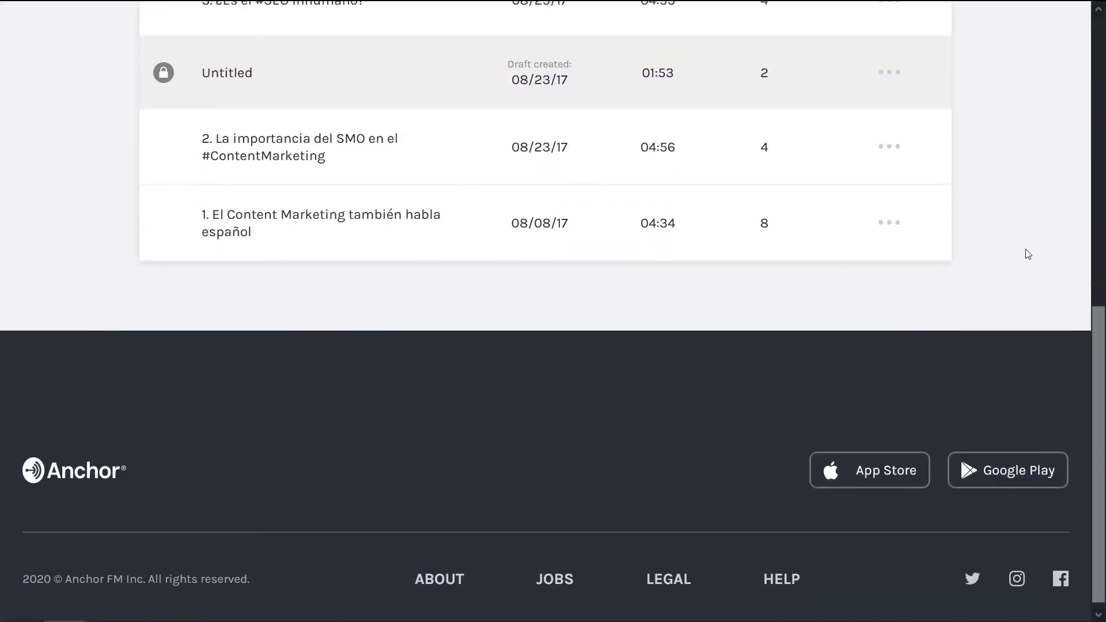
{"action": "scroll", "coordinate": [775, 236], "scroll_direction": "up", "scroll_amount": 3}
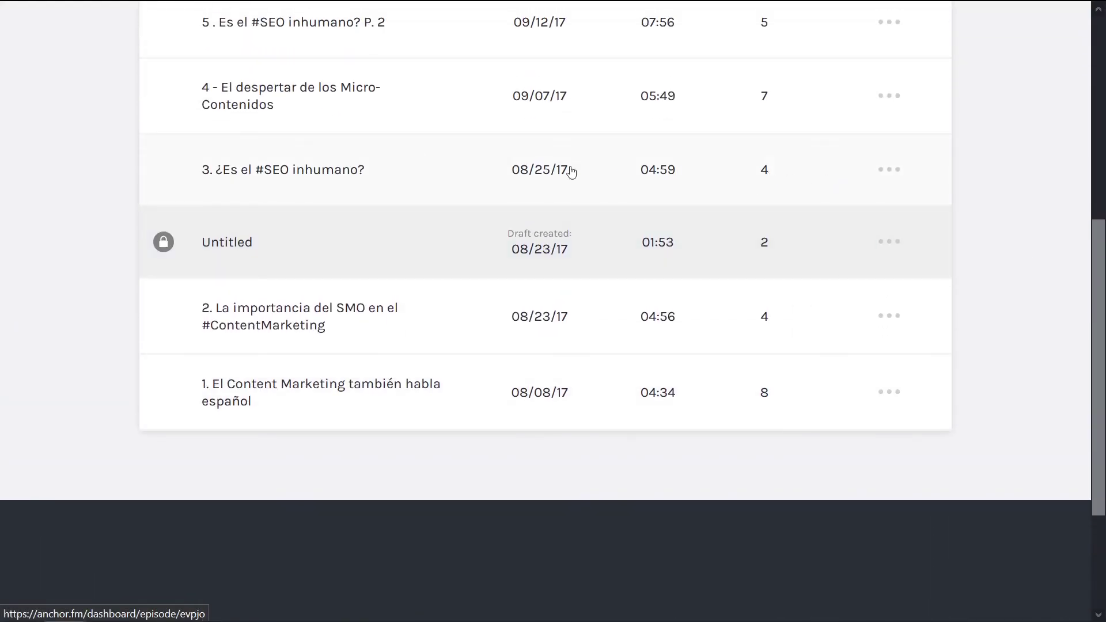
{"action": "left_click", "coordinate": [891, 170]}
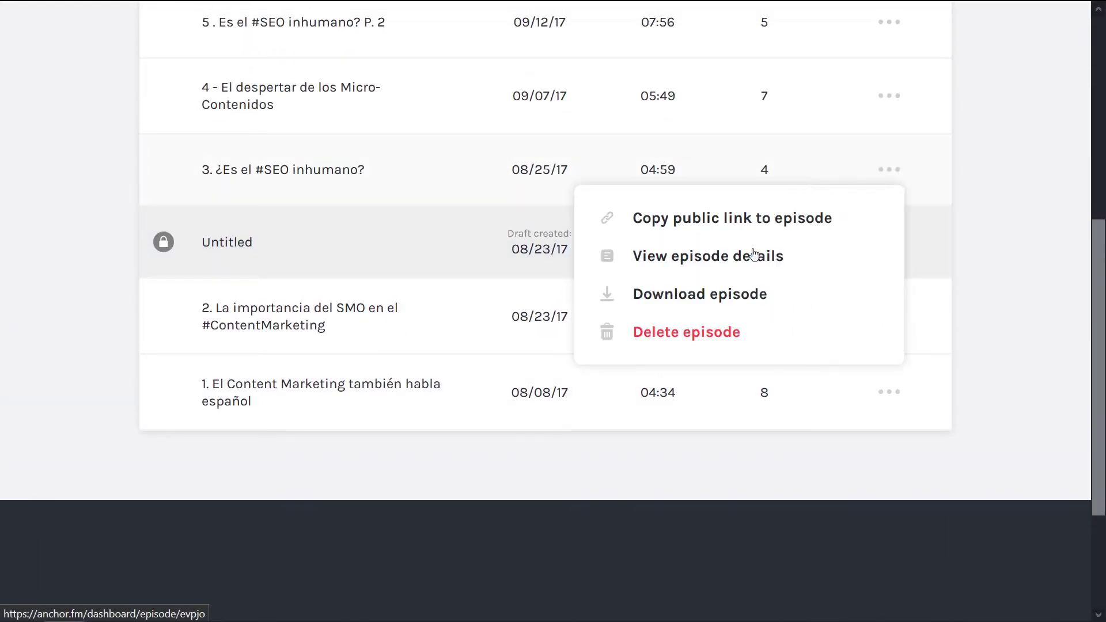
{"action": "left_click", "coordinate": [721, 296]}
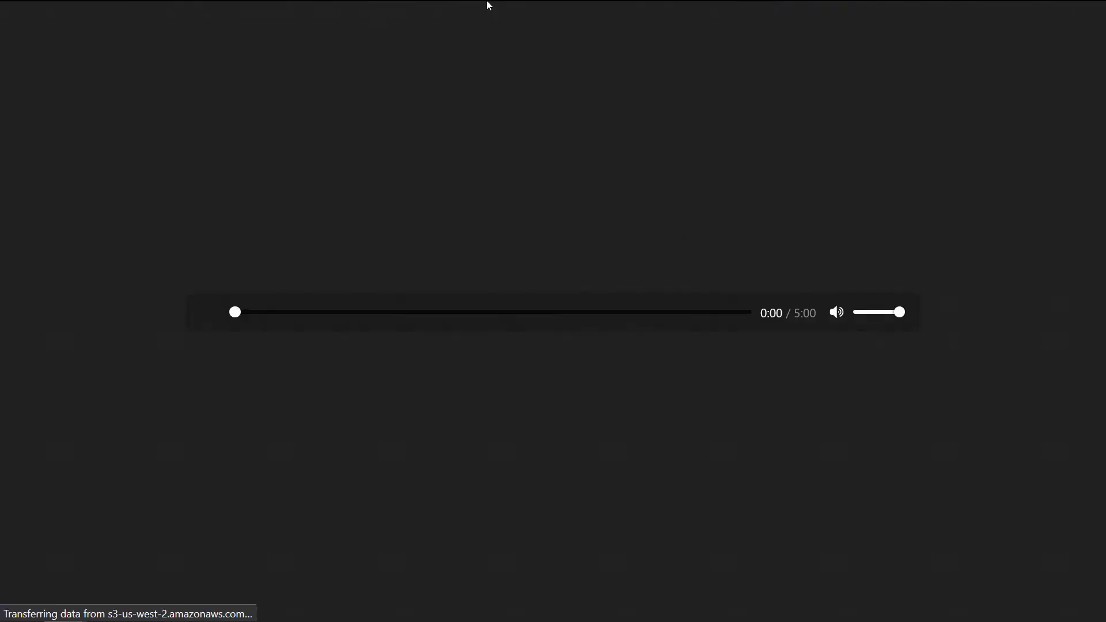
{"action": "left_click", "coordinate": [163, 14]}
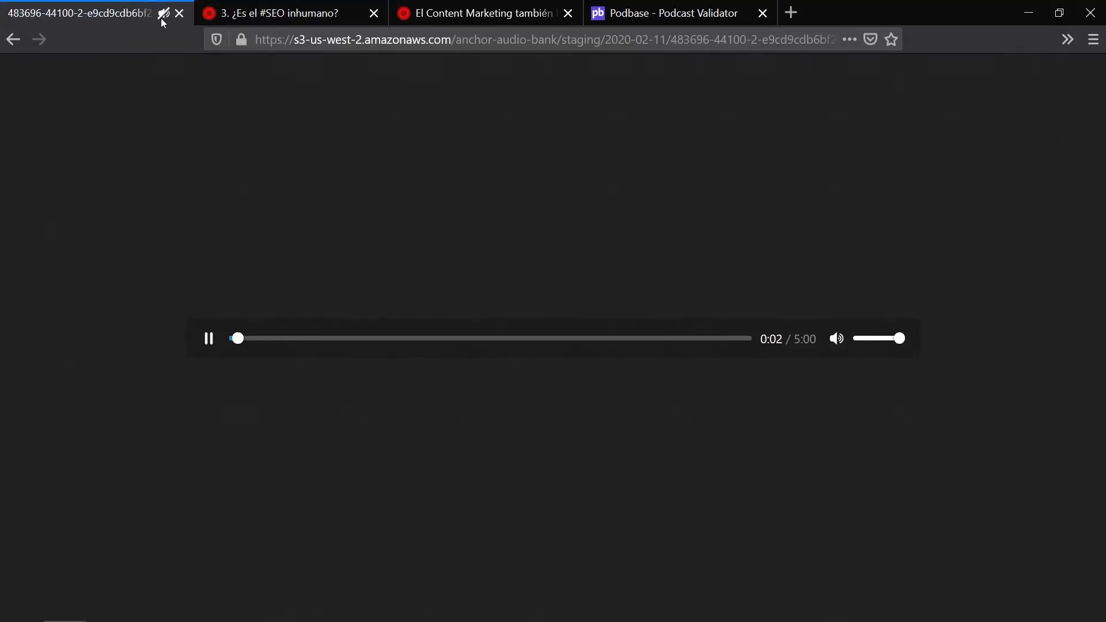
{"action": "left_click", "coordinate": [283, 42]}
{"action": "left_click", "coordinate": [290, 6]}
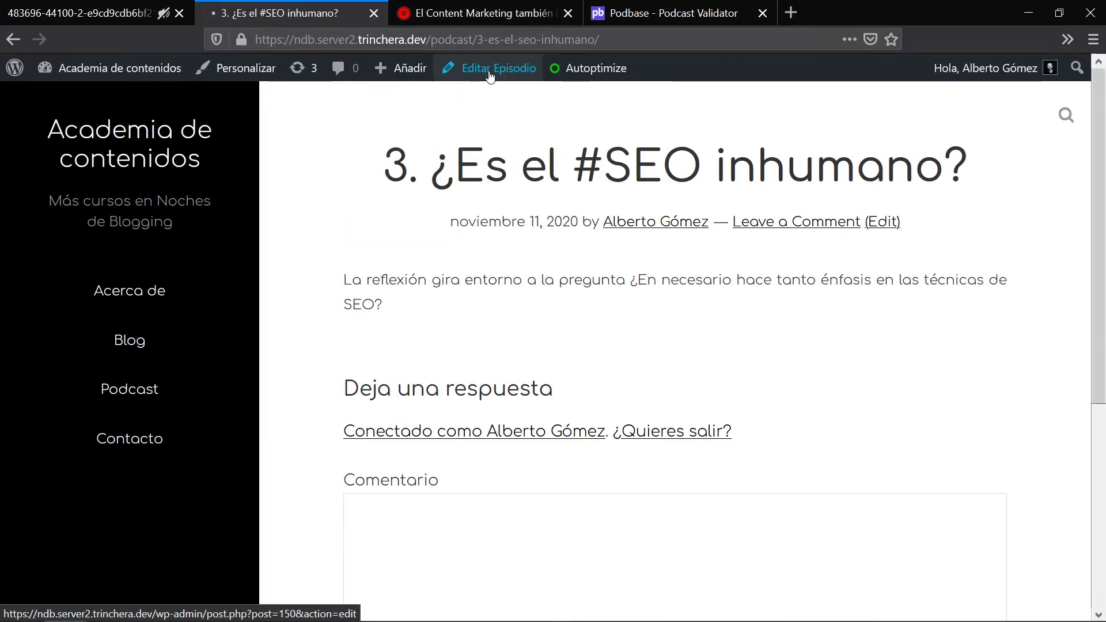
Step: Paste episode 3's Anchor audio address into Archivo de podcast and update the episode
{"action": "left_click", "coordinate": [489, 69]}
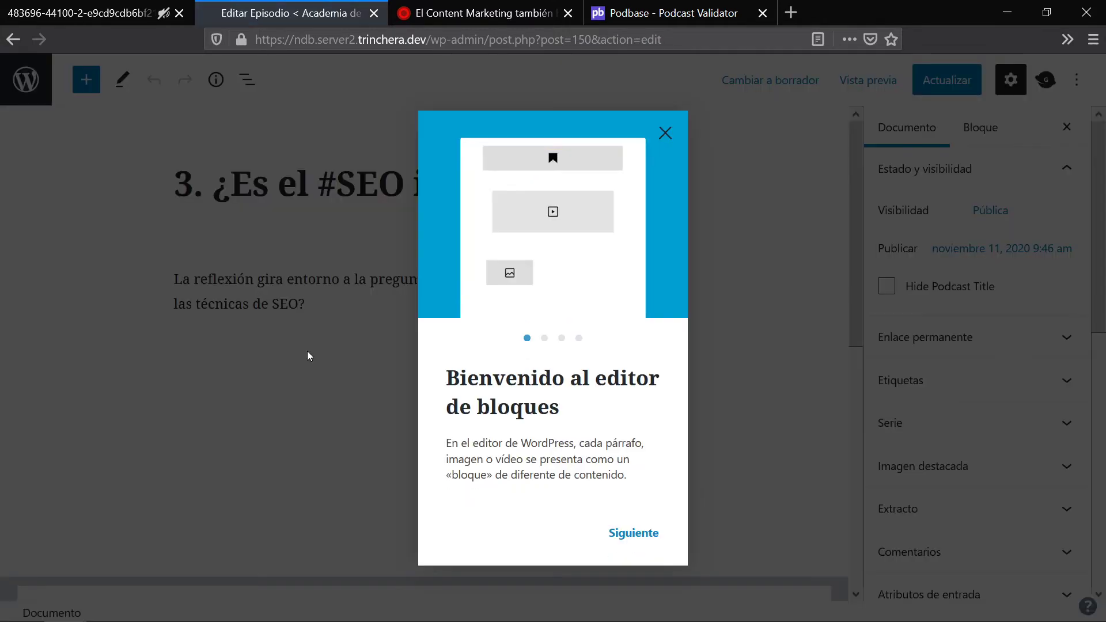
{"action": "left_click", "coordinate": [667, 133]}
{"action": "scroll", "coordinate": [667, 141], "scroll_direction": "down", "scroll_amount": 7}
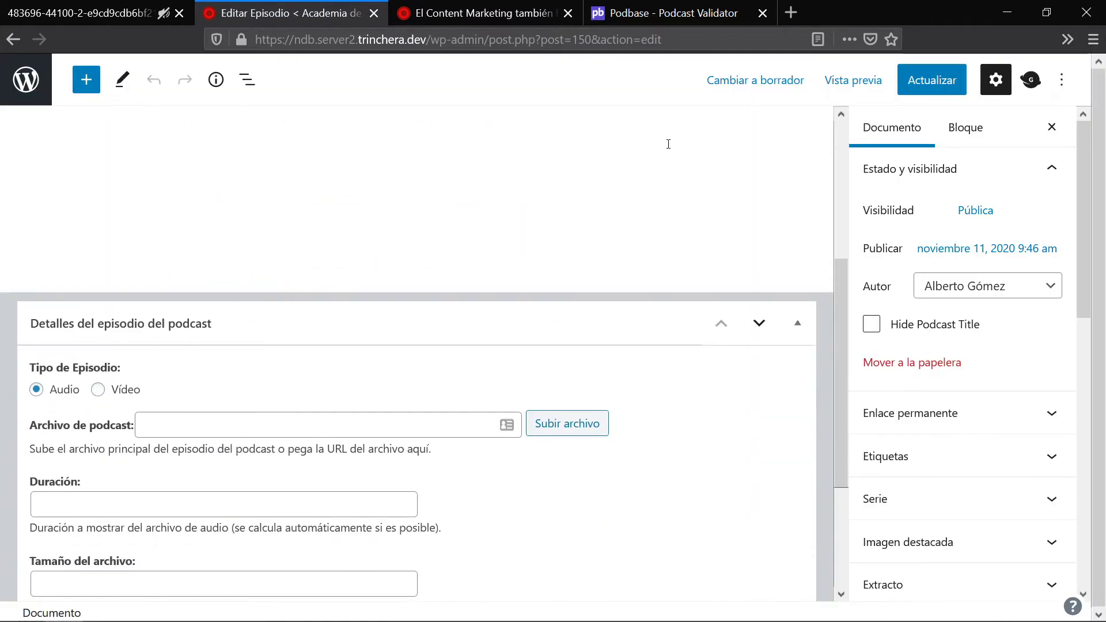
{"action": "left_click", "coordinate": [219, 232]}
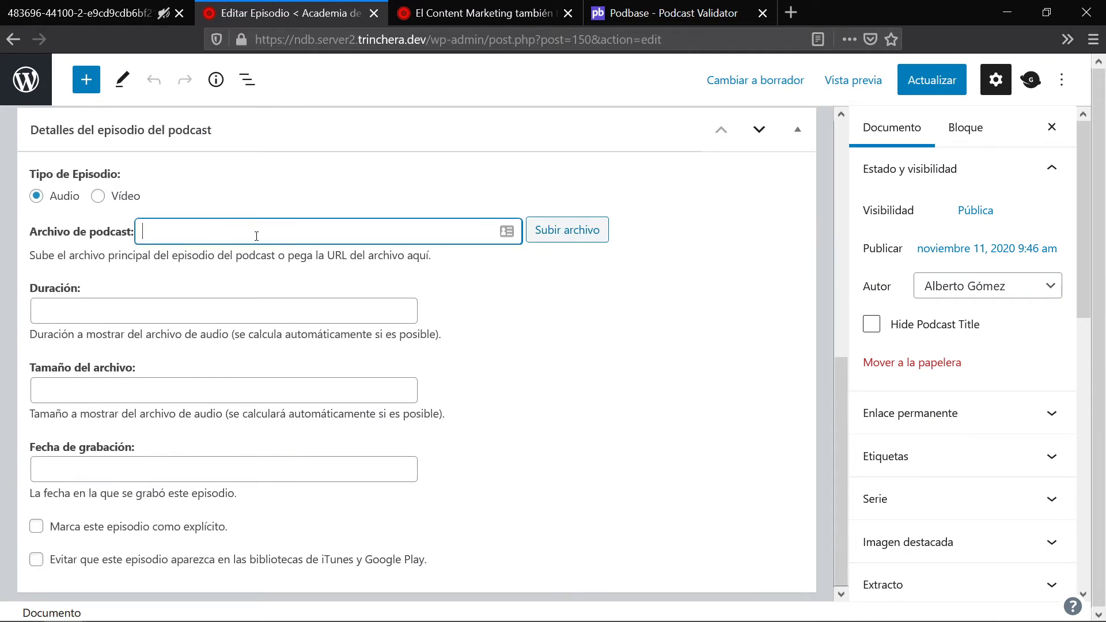
{"action": "key", "text": "ctrl+v"}
{"action": "left_click", "coordinate": [948, 81]}
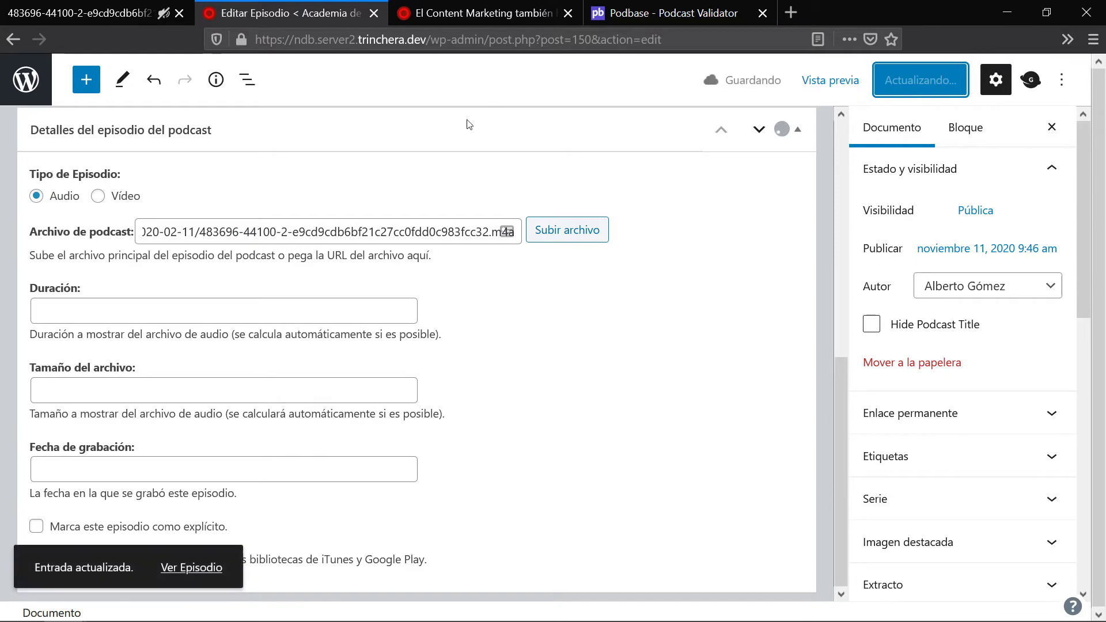
Step: Leave the episode editor and return to Anchor's episode list
{"action": "left_click", "coordinate": [21, 72]}
{"action": "left_click", "coordinate": [63, 11]}
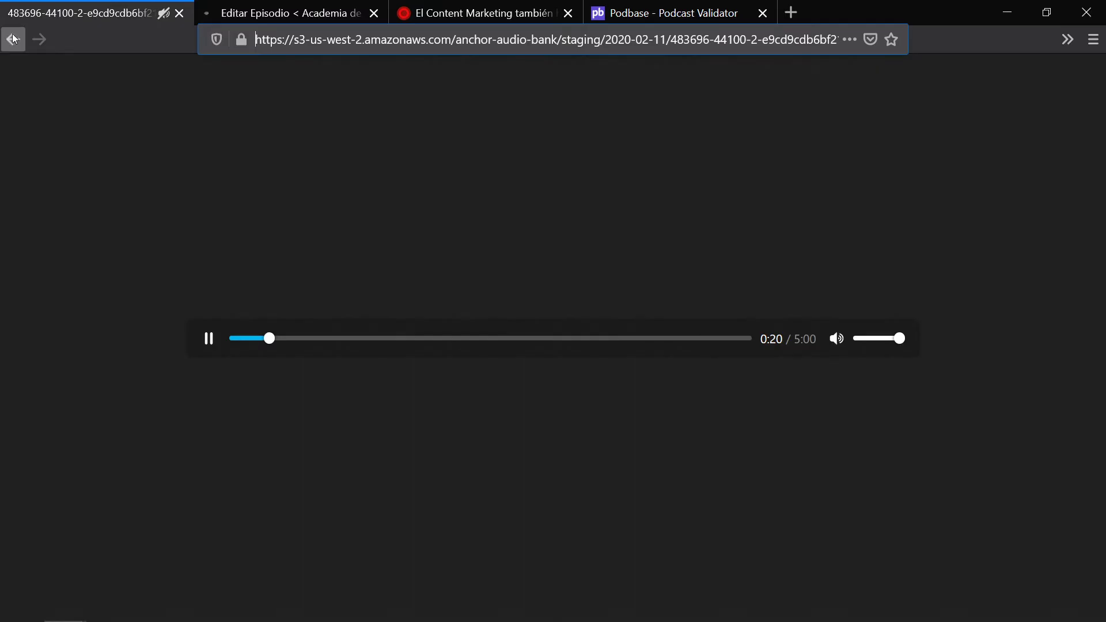
{"action": "left_click", "coordinate": [13, 39]}
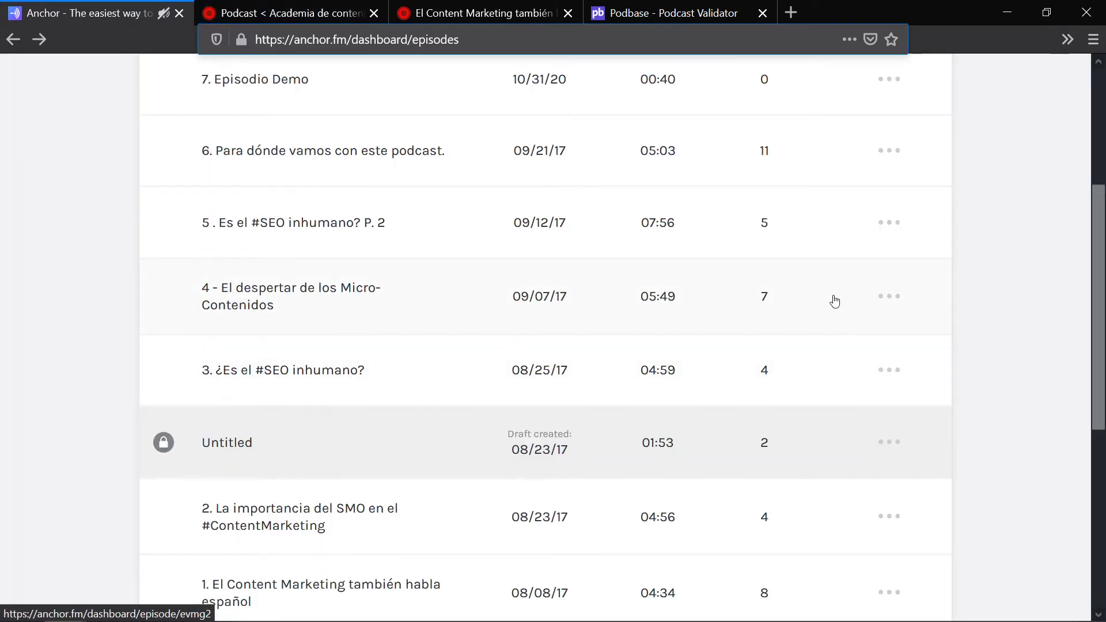
Step: Open episode 4's audio file in Anchor and select its web address
{"action": "left_click", "coordinate": [897, 300]}
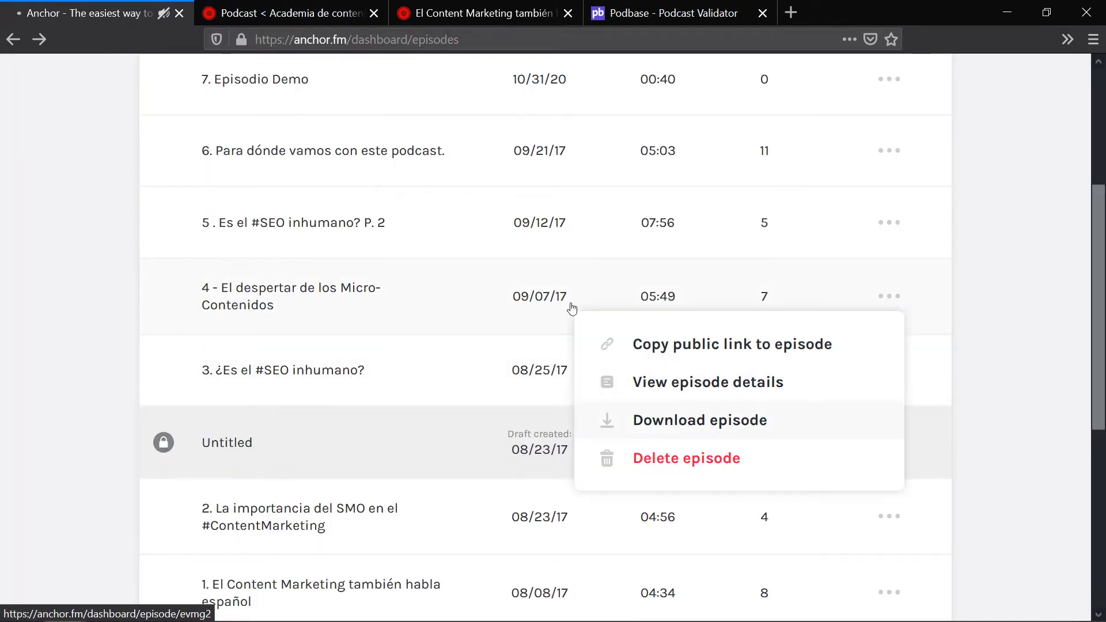
{"action": "left_click", "coordinate": [700, 420]}
{"action": "left_click", "coordinate": [374, 42]}
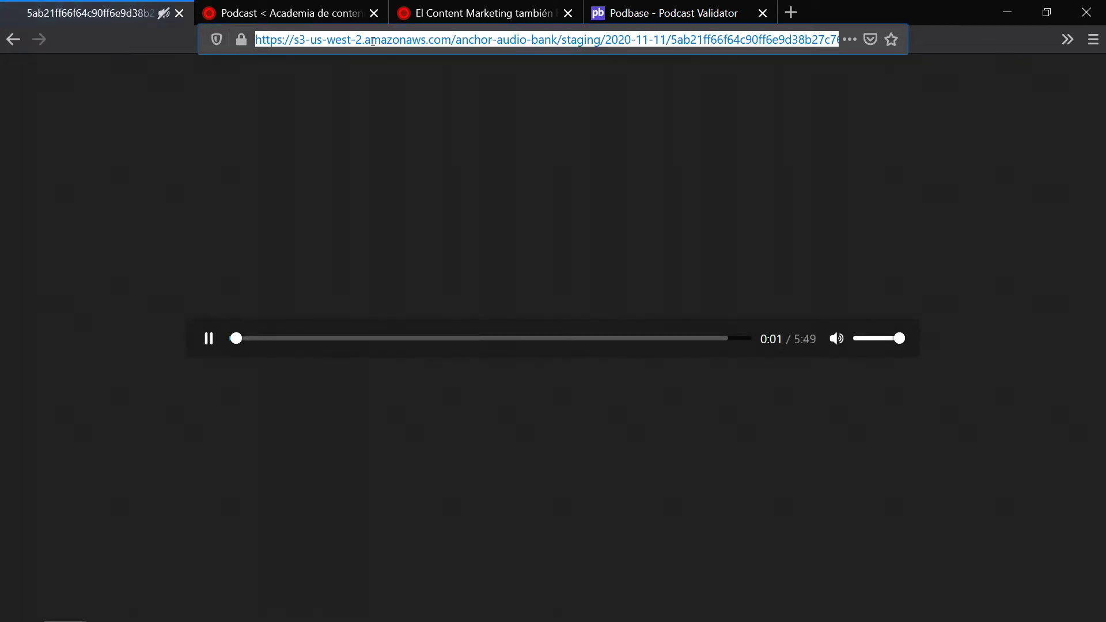
{"action": "left_click", "coordinate": [311, 13]}
Step: Paste it into episode 4's Archivo de podcast field in WordPress and update it
{"action": "scroll", "coordinate": [287, 390], "scroll_direction": "down", "scroll_amount": 3}
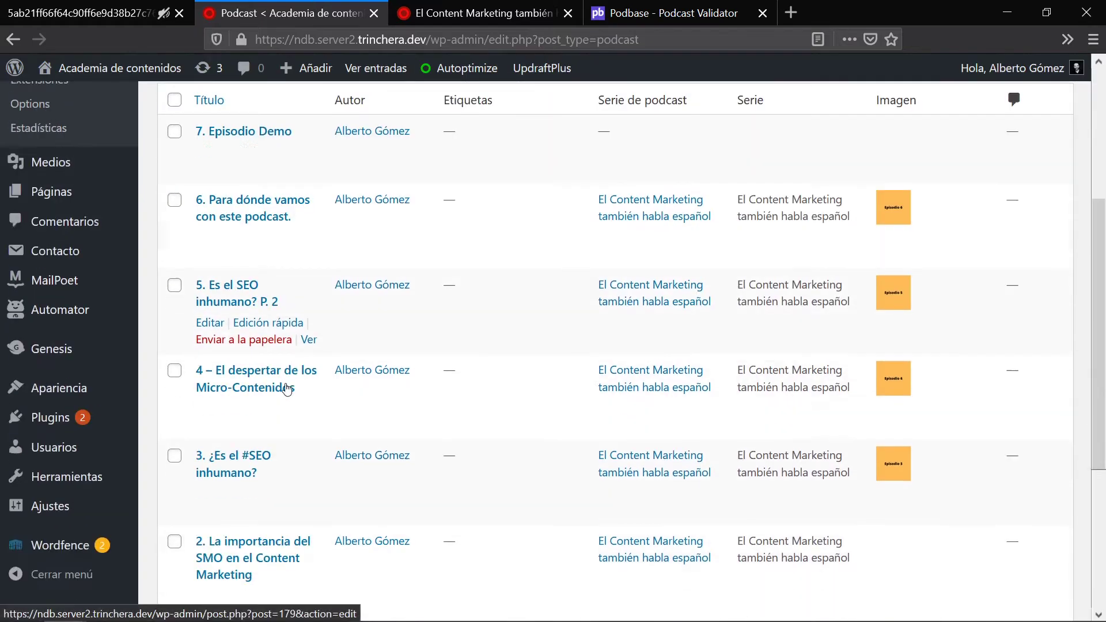
{"action": "left_click", "coordinate": [255, 361]}
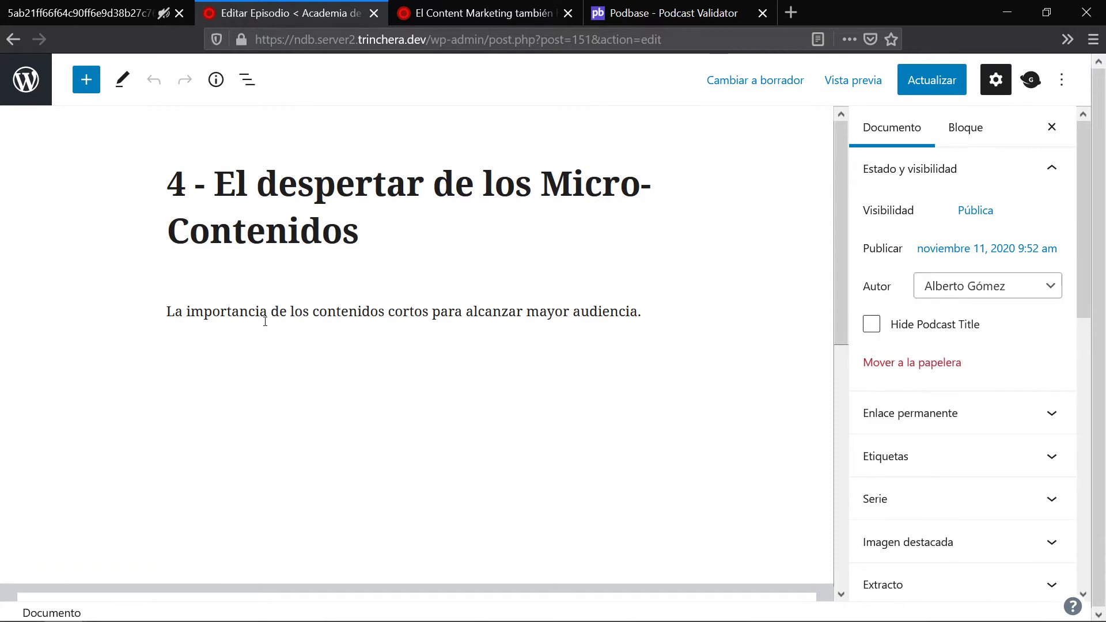
{"action": "scroll", "coordinate": [352, 240], "scroll_direction": "down", "scroll_amount": 8}
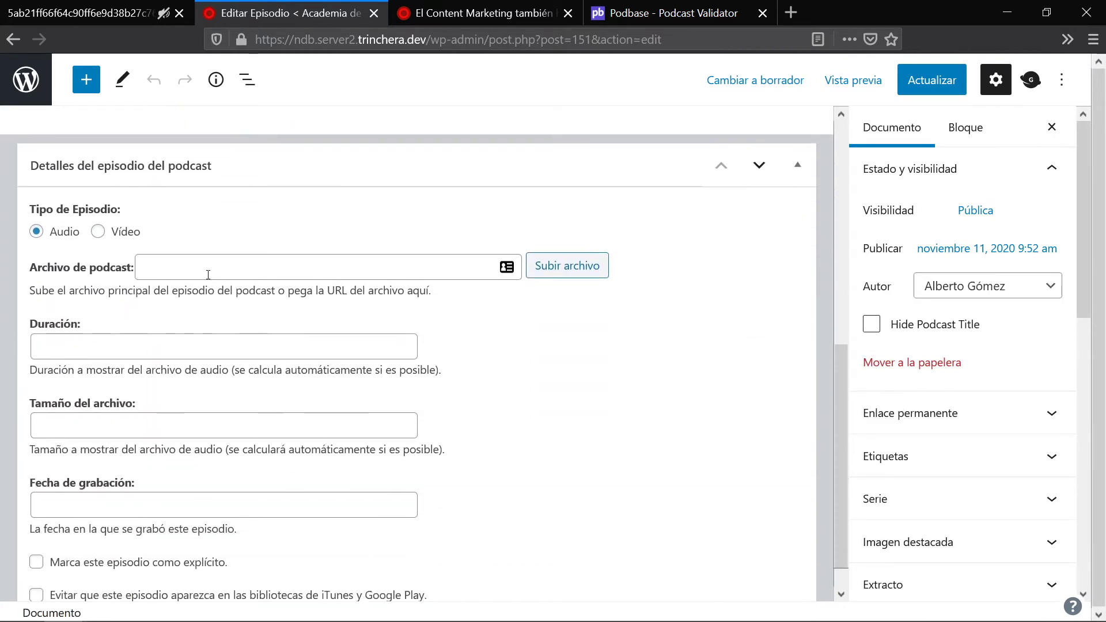
{"action": "left_click", "coordinate": [203, 268]}
{"action": "key", "text": "ctrl+v"}
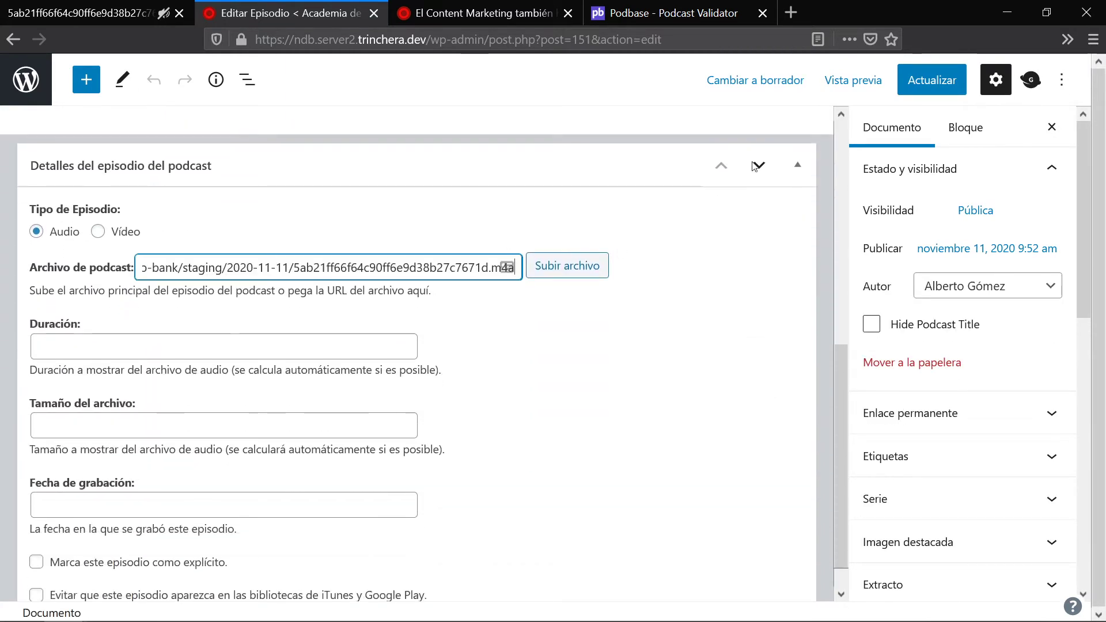
{"action": "left_click", "coordinate": [946, 91]}
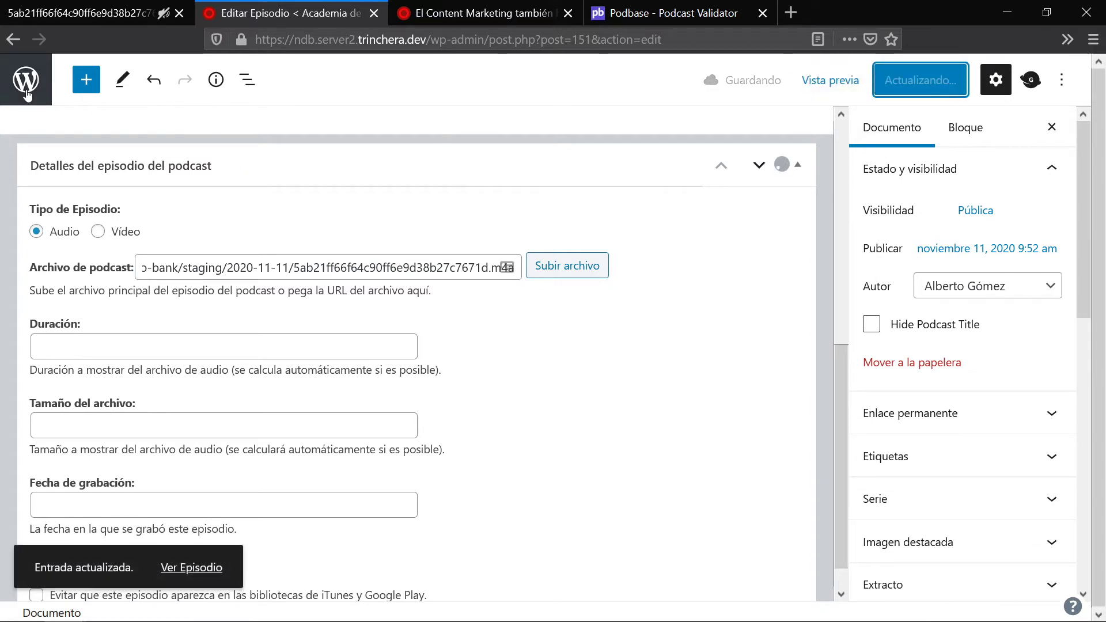
{"action": "left_click", "coordinate": [87, 12]}
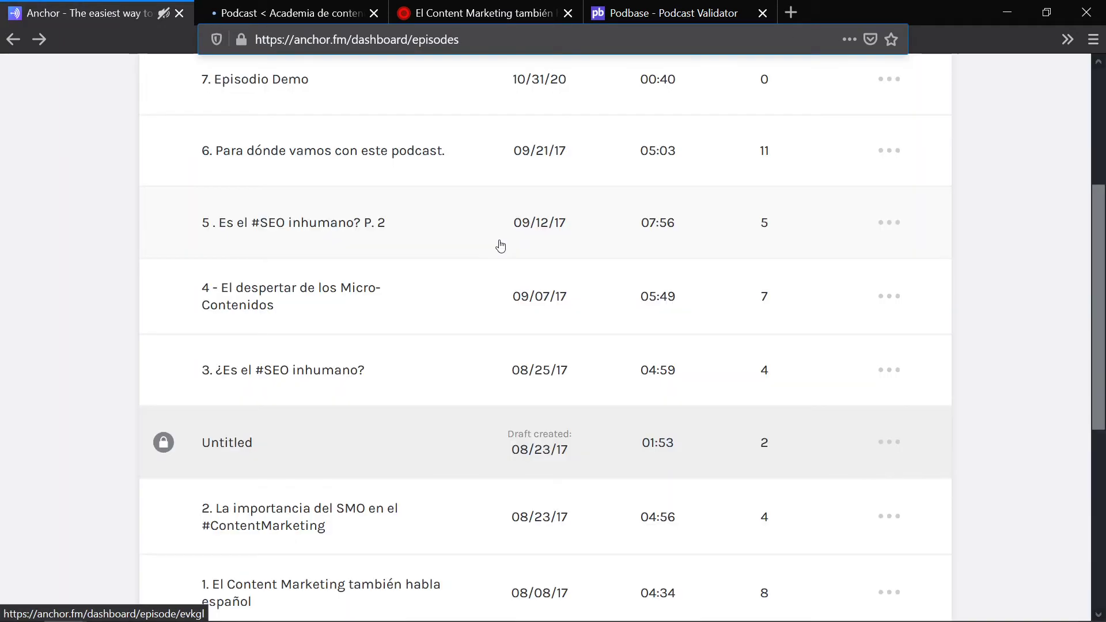
Step: Open the ••• options menu for episode 5, 'Es el #SEO inhumano? P. 2'
{"action": "scroll", "coordinate": [563, 416], "scroll_direction": "up", "scroll_amount": 3}
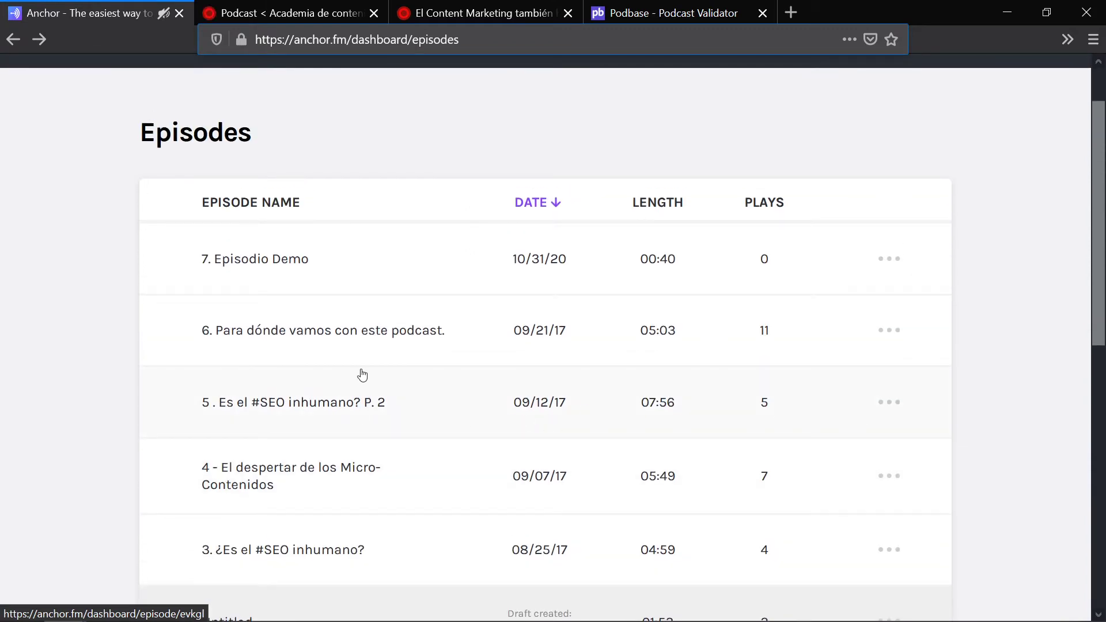
{"action": "left_click", "coordinate": [893, 404]}
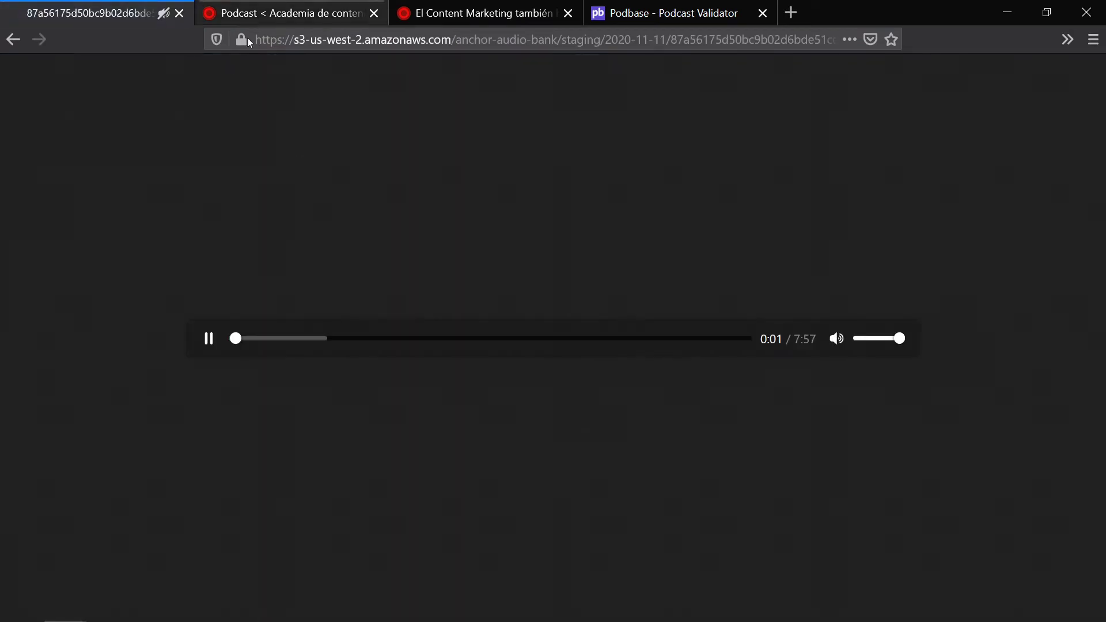
Step: Select episode 5's S3 audio address and take a look at the podcast RSS feed
{"action": "left_click", "coordinate": [274, 46]}
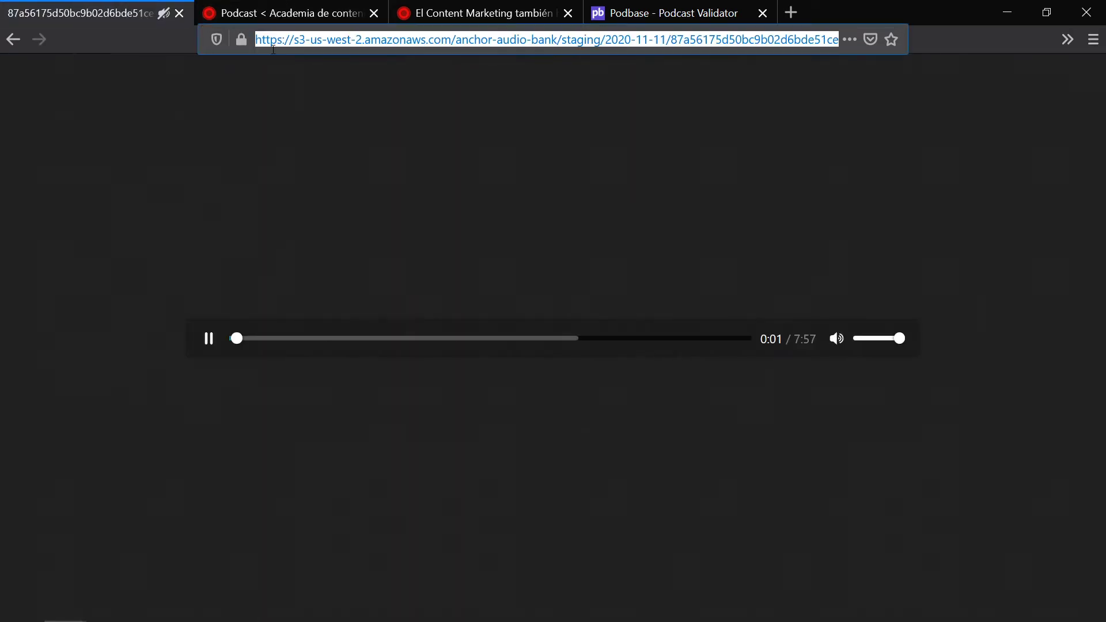
{"action": "left_click", "coordinate": [303, 7]}
{"action": "left_click", "coordinate": [452, 6]}
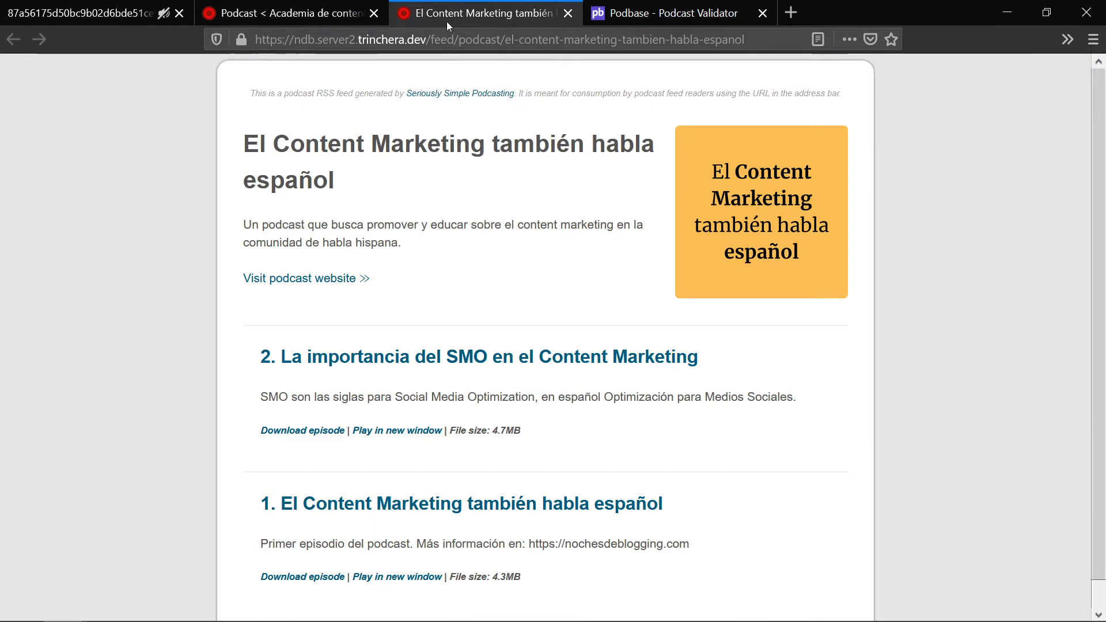
{"action": "left_click", "coordinate": [288, 13]}
Step: Paste the address into episode 5's Archivo de podcast field and update it
{"action": "scroll", "coordinate": [265, 354], "scroll_direction": "down", "scroll_amount": 3}
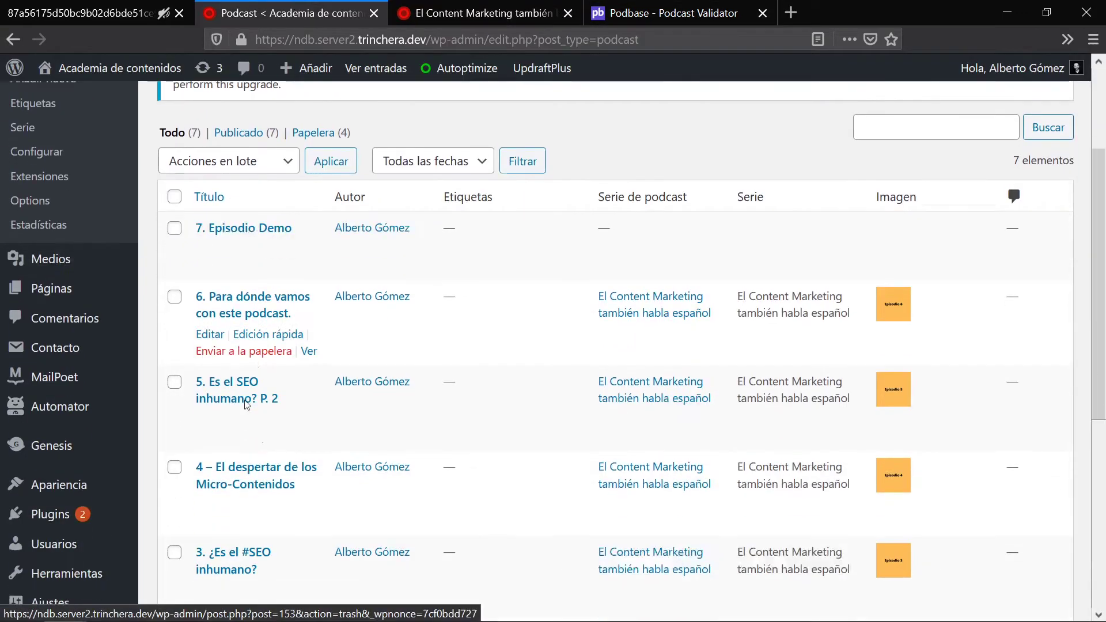
{"action": "left_click", "coordinate": [227, 366]}
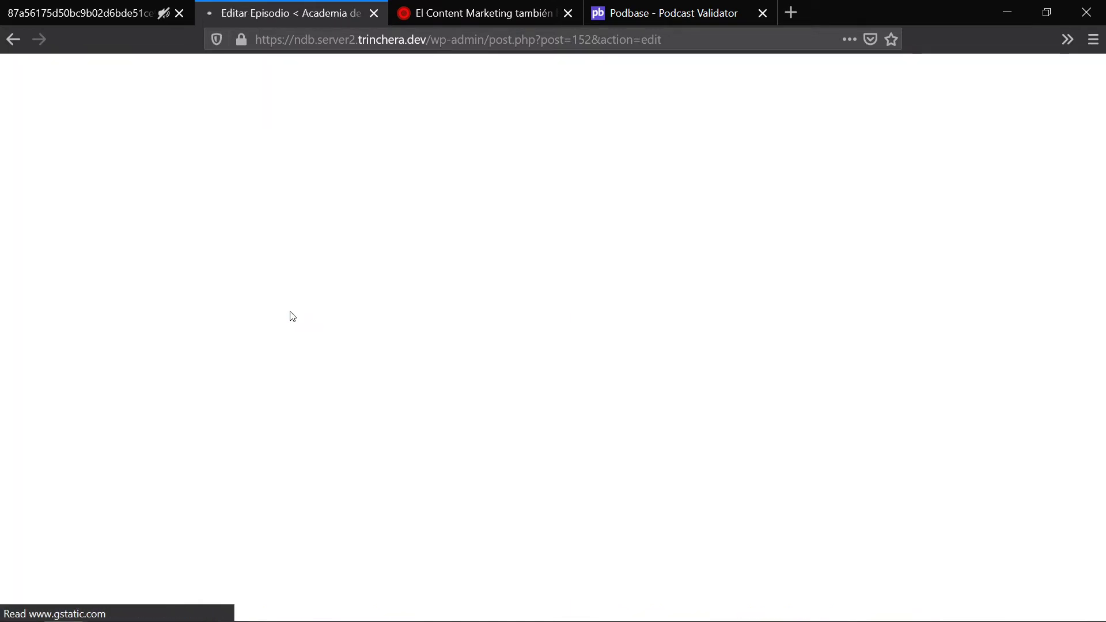
{"action": "scroll", "coordinate": [148, 450], "scroll_direction": "down", "scroll_amount": 3}
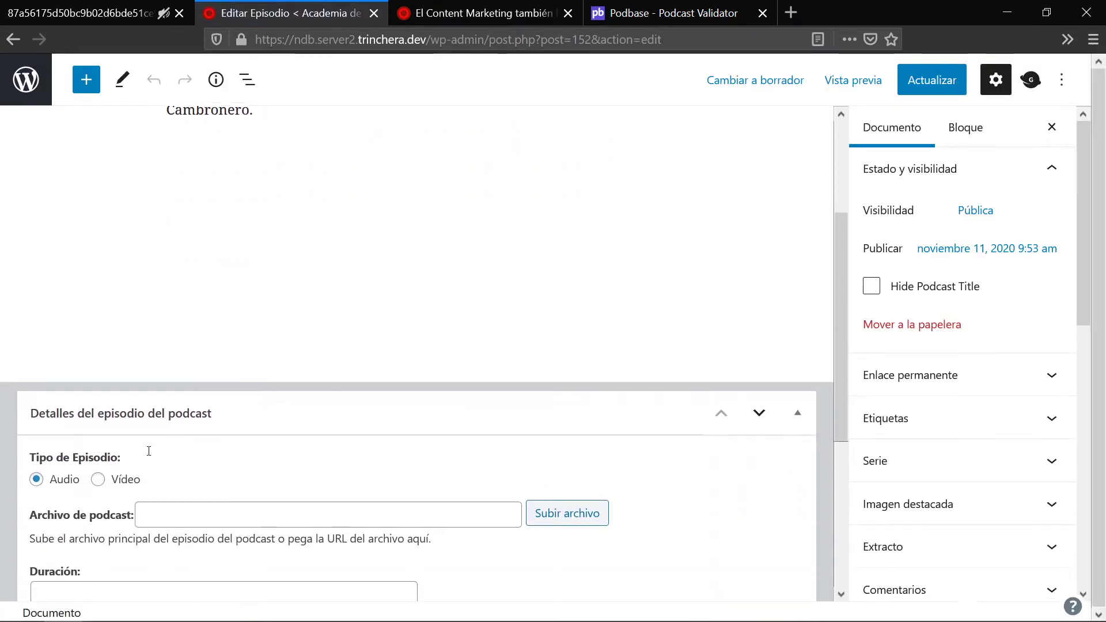
{"action": "left_click", "coordinate": [179, 519]}
{"action": "key", "text": "ctrl+v"}
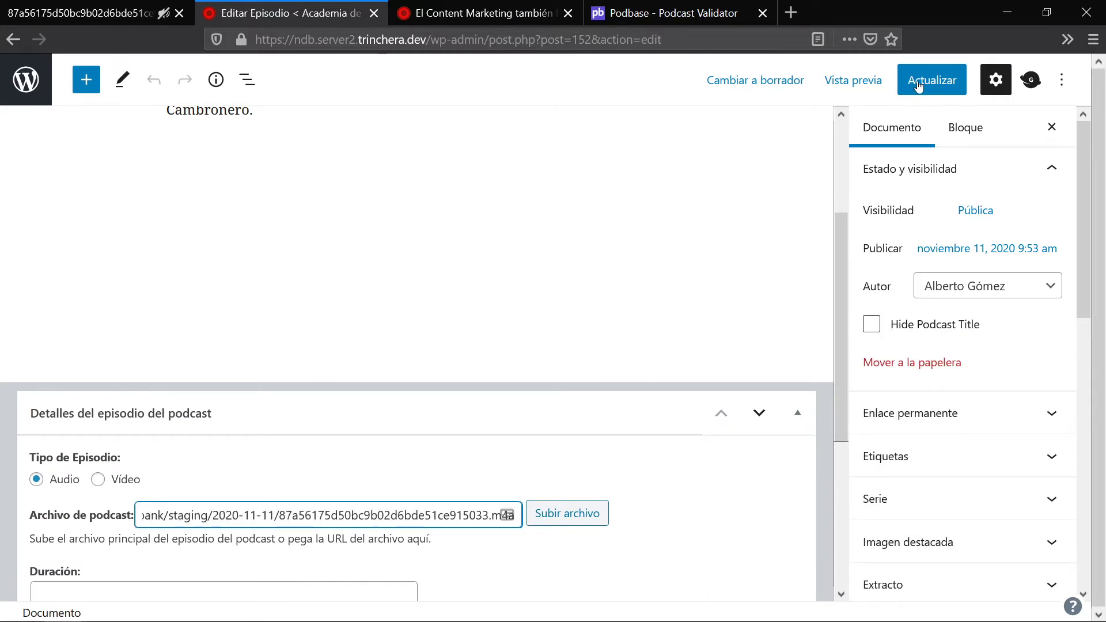
{"action": "left_click", "coordinate": [927, 80]}
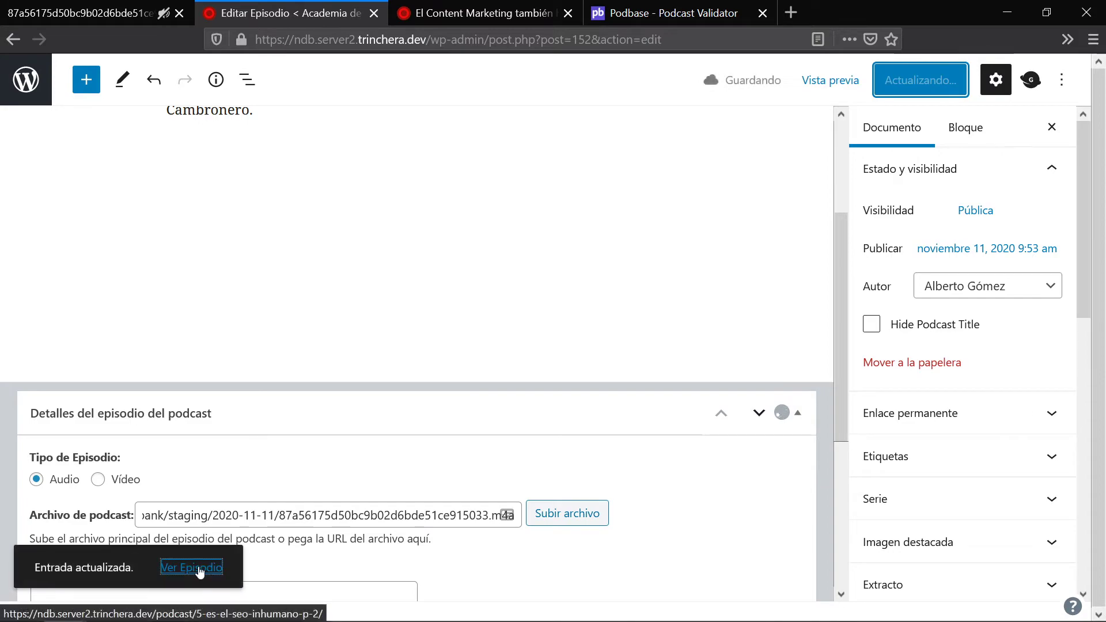
Step: Open the published episode 5 page and play its 7:56 audio
{"action": "left_click", "coordinate": [53, 15]}
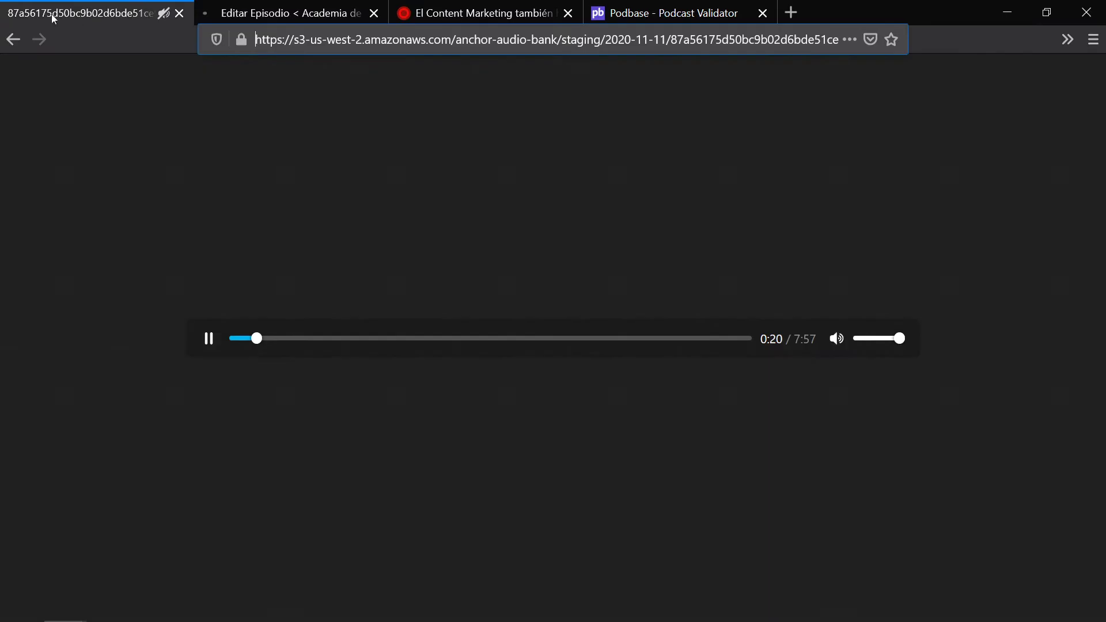
{"action": "left_click", "coordinate": [18, 38]}
{"action": "left_click", "coordinate": [340, 11]}
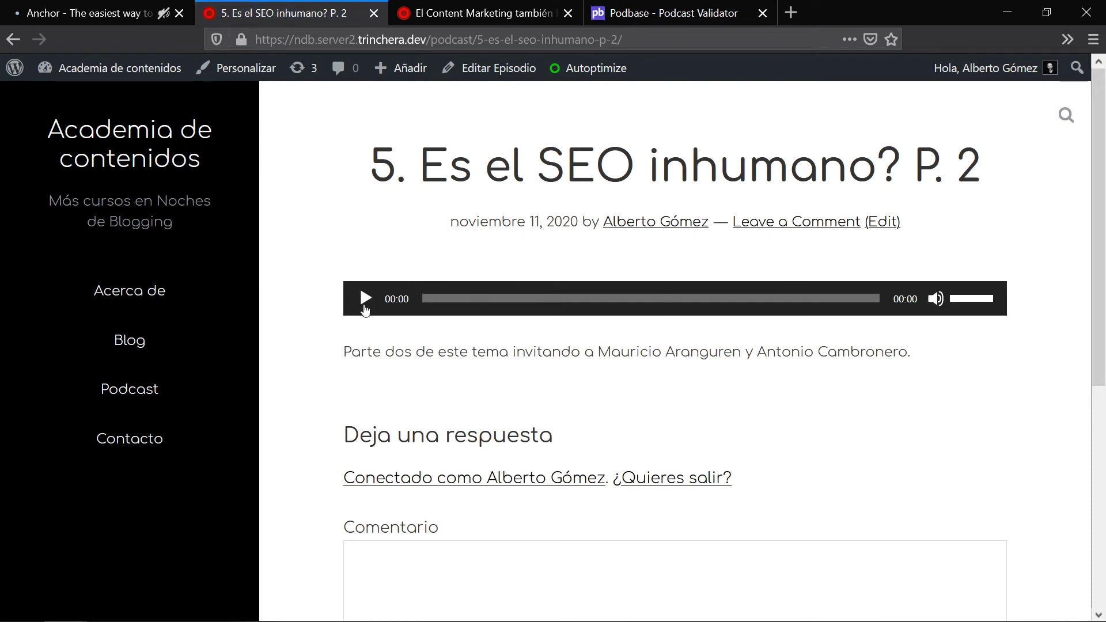
{"action": "left_click", "coordinate": [365, 299]}
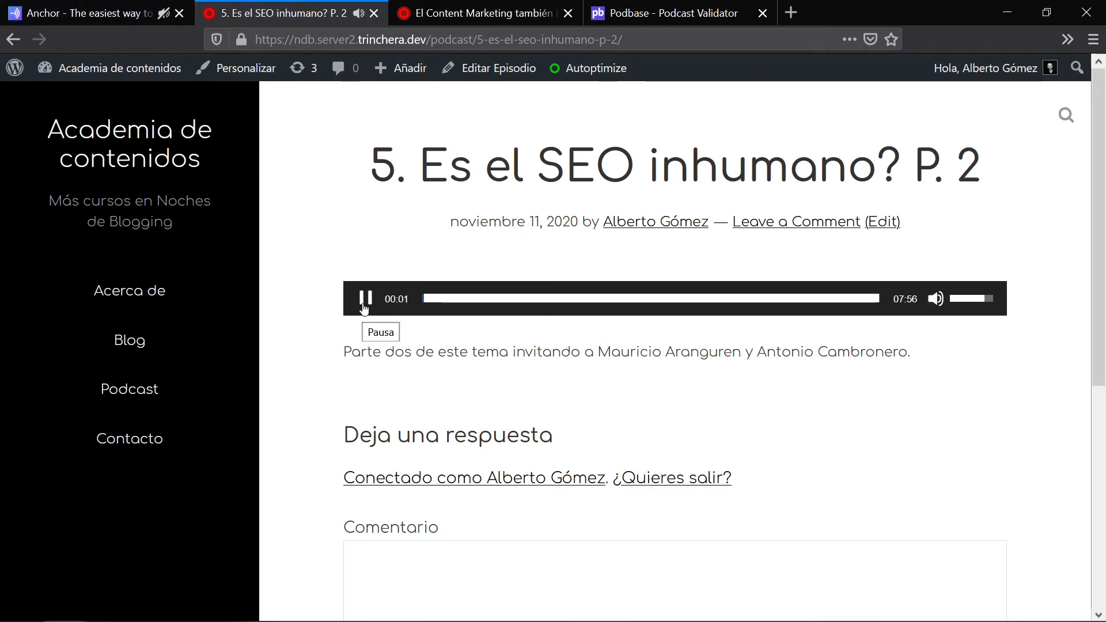
{"action": "left_click", "coordinate": [92, 12]}
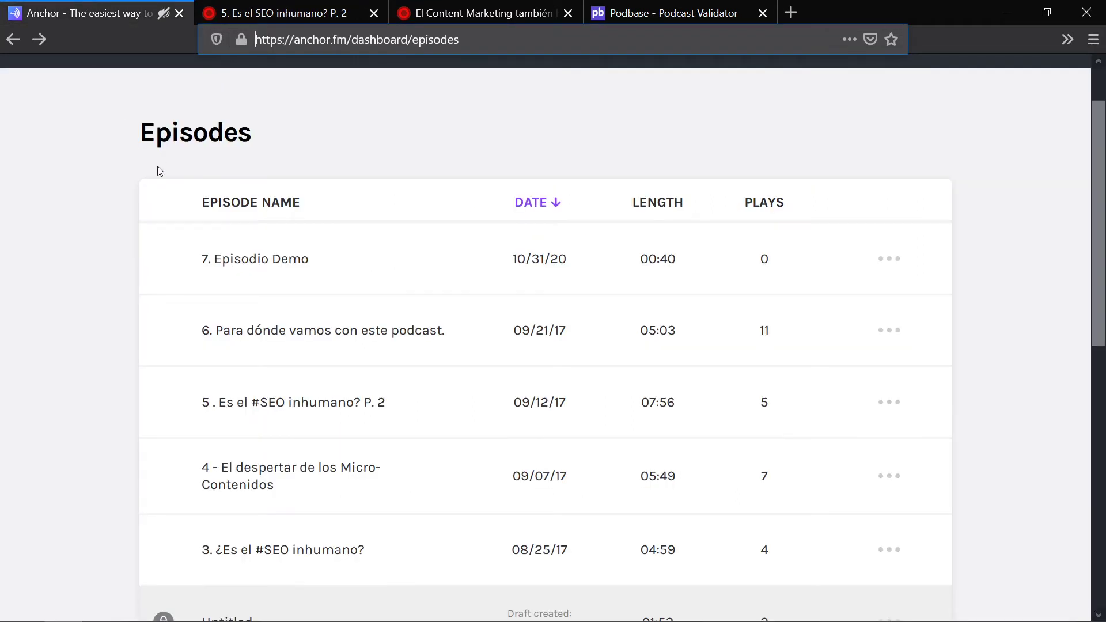
Step: Open episode 6's audio file through its ••• Download episode option
{"action": "left_click", "coordinate": [898, 329]}
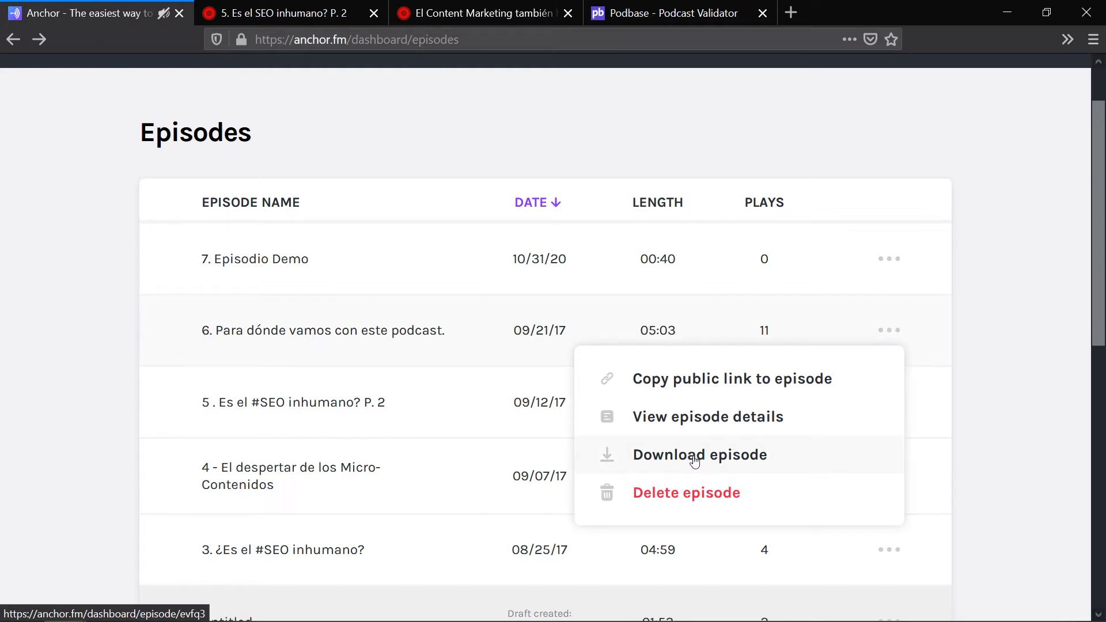
{"action": "left_click", "coordinate": [695, 460]}
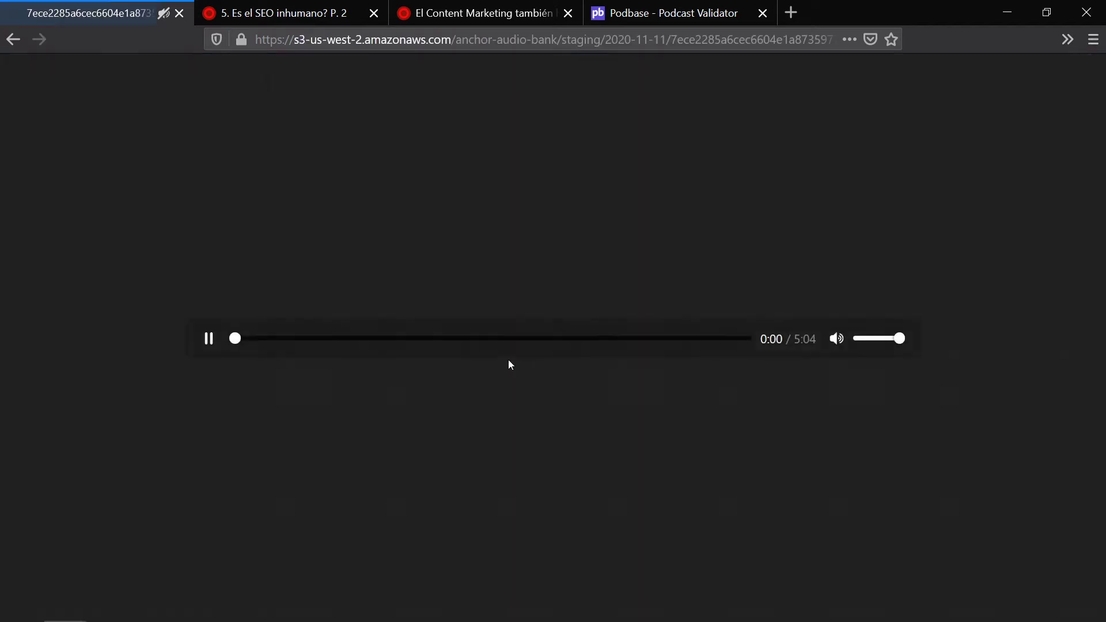
{"action": "left_click", "coordinate": [13, 38]}
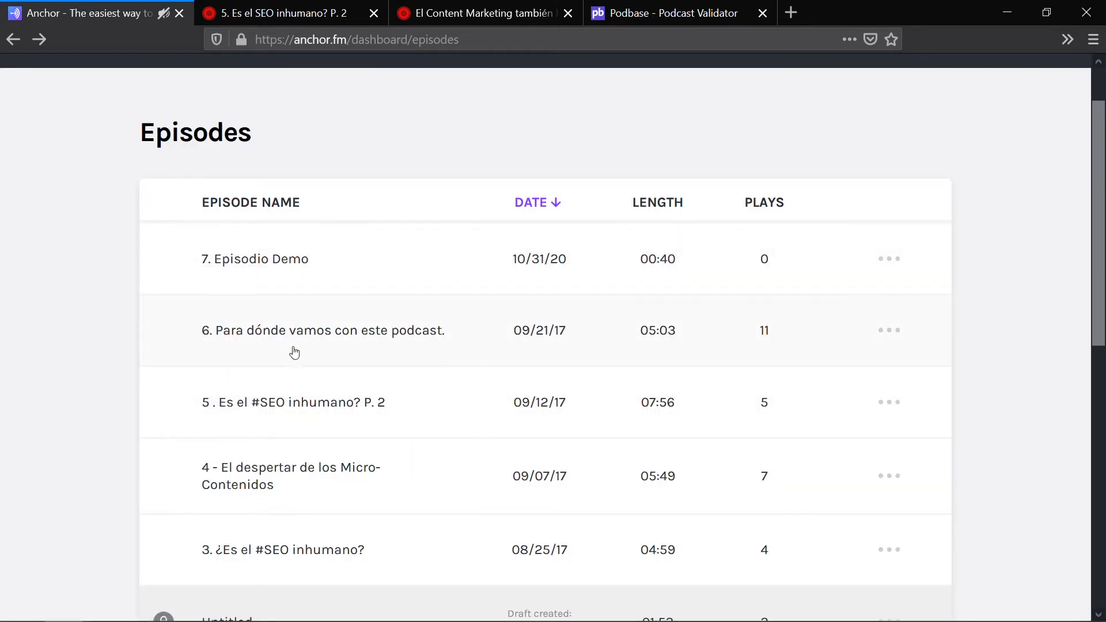
{"action": "left_click", "coordinate": [890, 333]}
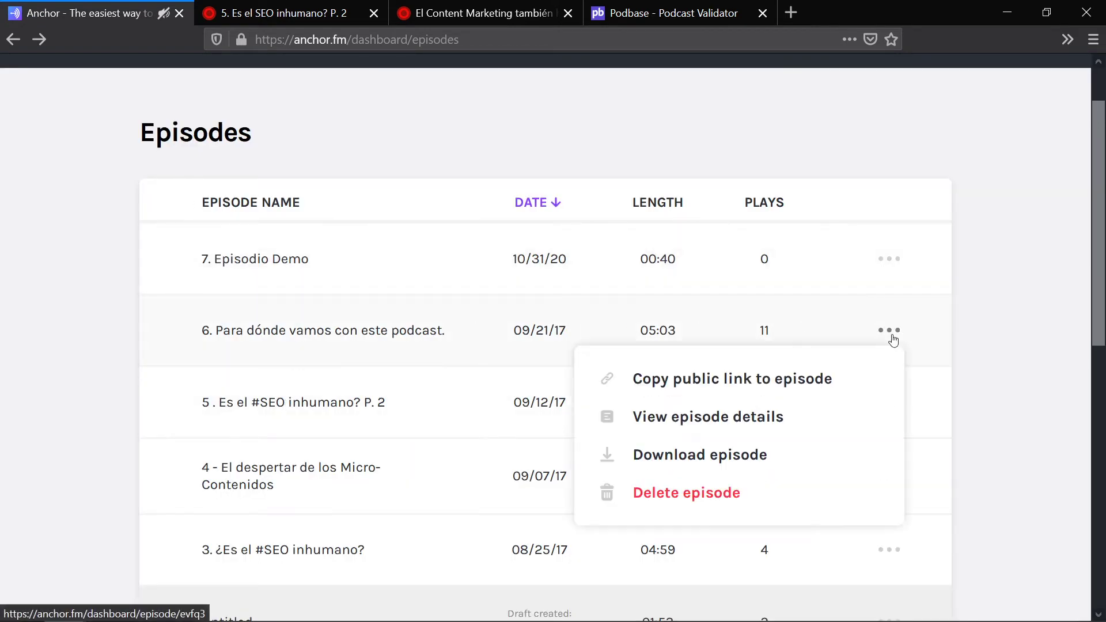
{"action": "left_click", "coordinate": [688, 455]}
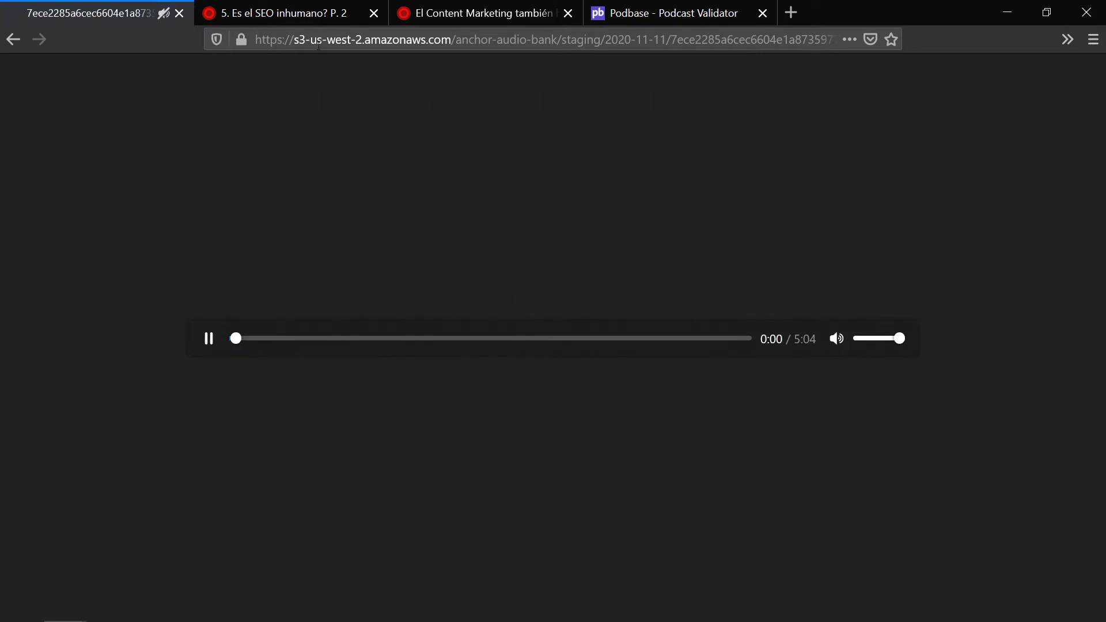
Step: Pause the episode 6 audio and copy the audio file's web address
{"action": "left_click", "coordinate": [345, 37]}
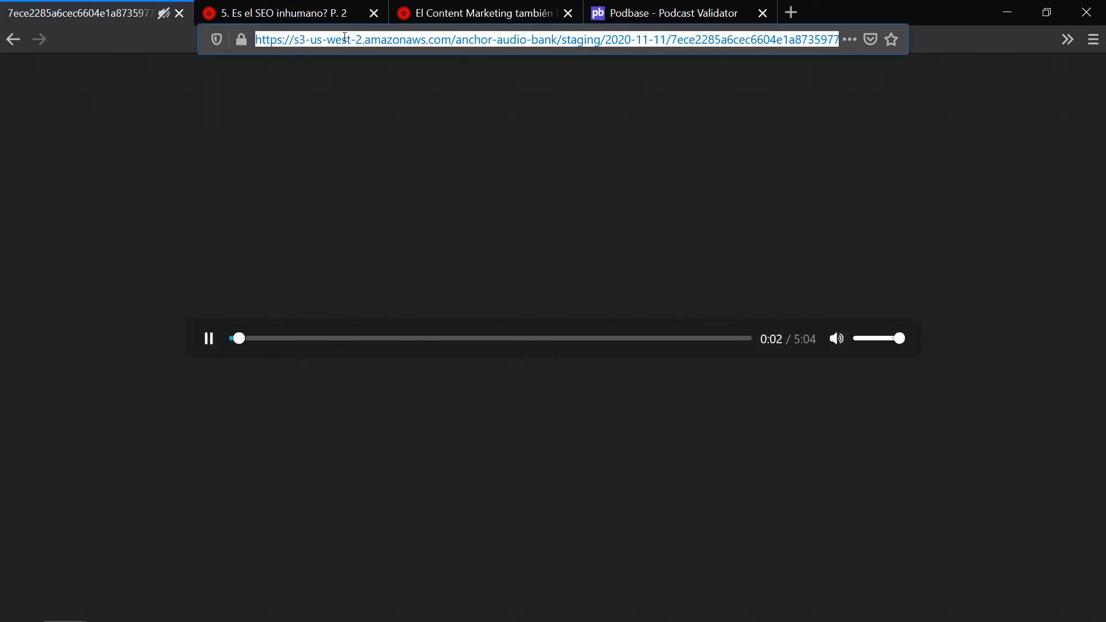
{"action": "left_click", "coordinate": [208, 339]}
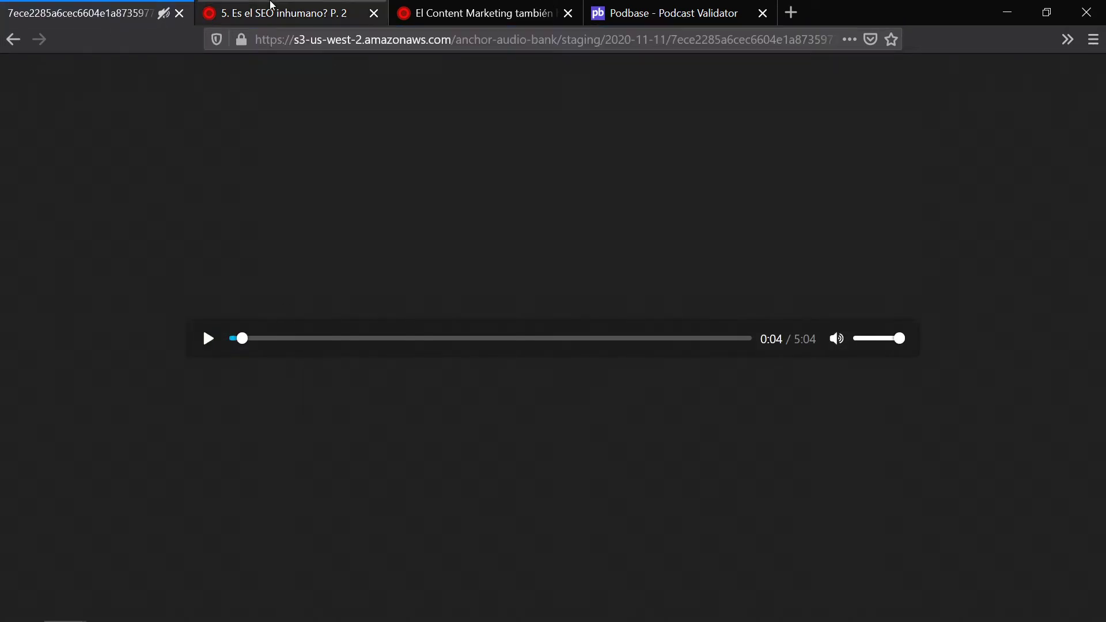
{"action": "key", "text": "ctrl+Tab"}
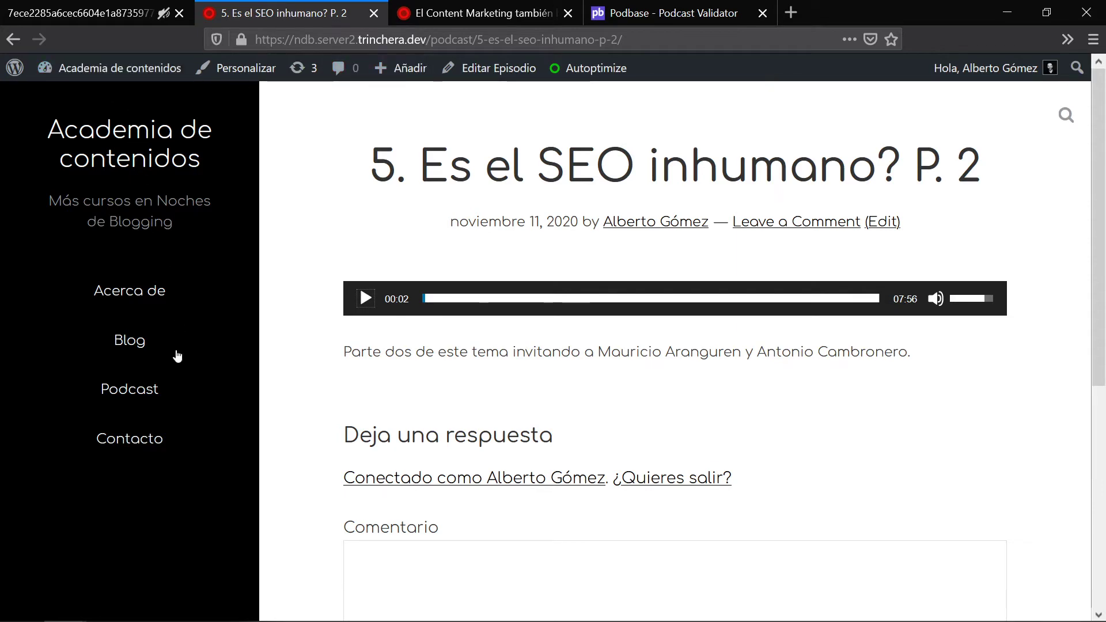
{"action": "left_click", "coordinate": [144, 399]}
{"action": "left_click", "coordinate": [117, 4]}
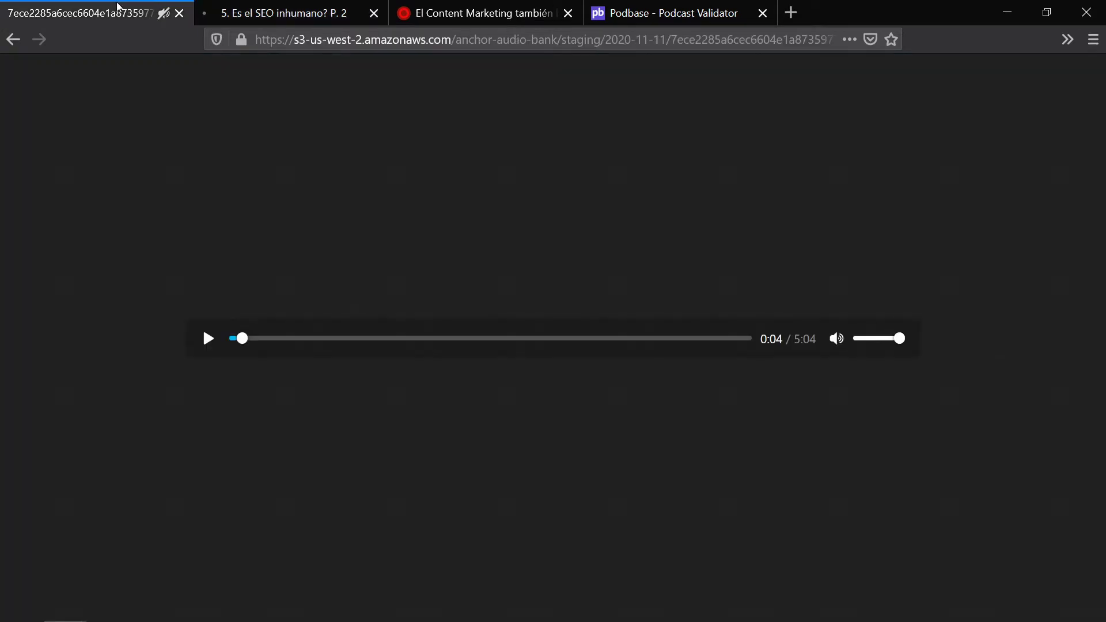
{"action": "left_click", "coordinate": [296, 3]}
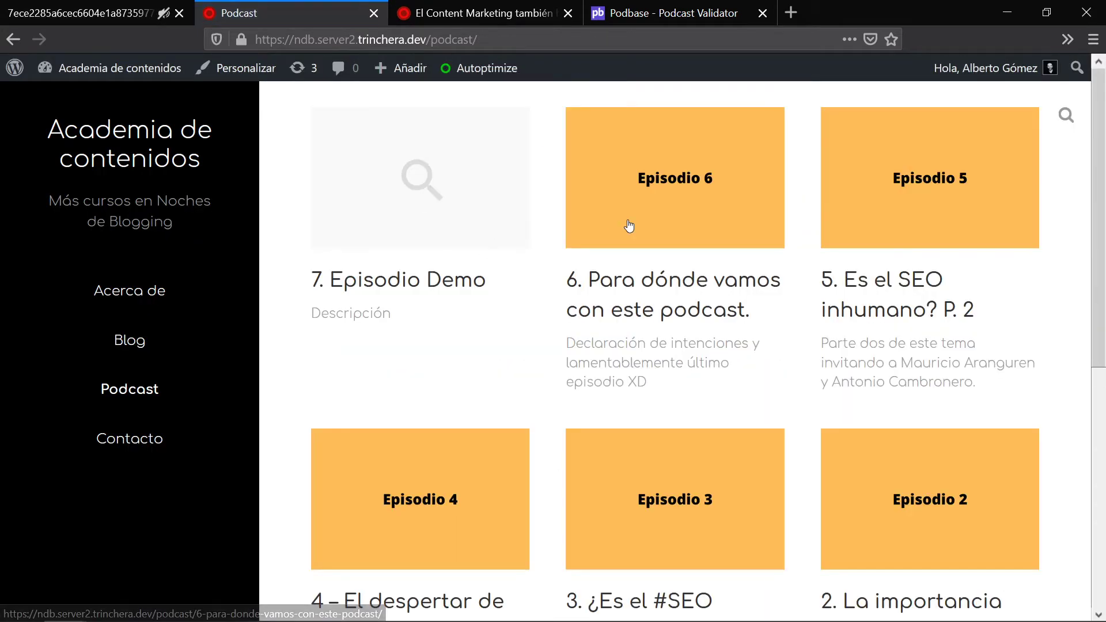
{"action": "left_click", "coordinate": [27, 6]}
Step: Paste the Anchor .m4a address into episode 6's Archivo de podcast field and update it
{"action": "left_click", "coordinate": [13, 38]}
{"action": "left_click", "coordinate": [288, 13]}
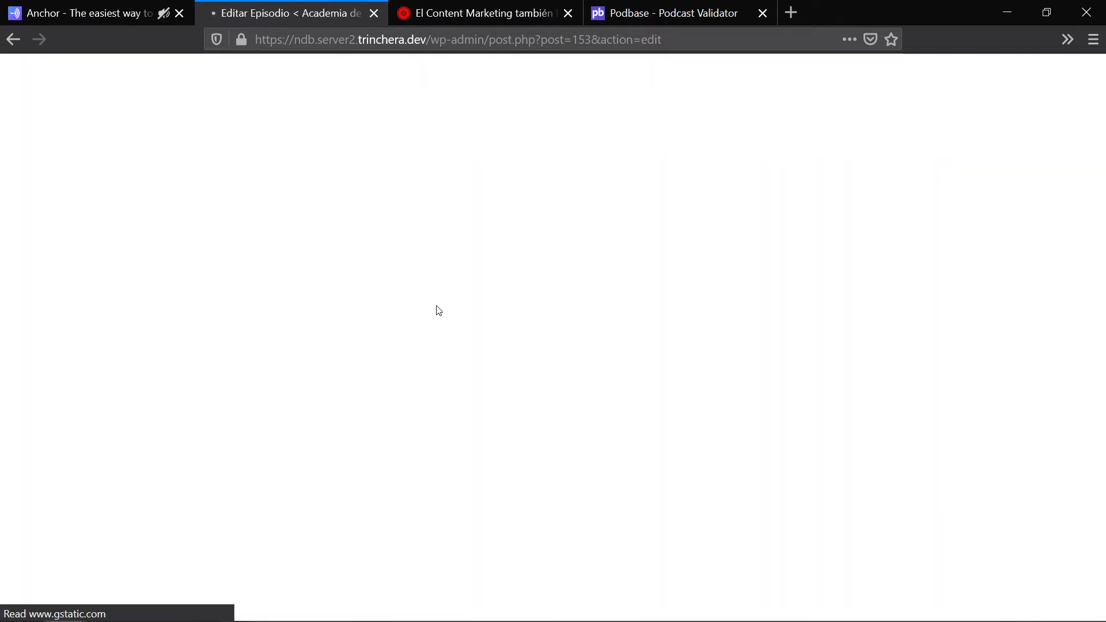
{"action": "scroll", "coordinate": [277, 389], "scroll_direction": "down", "scroll_amount": 3}
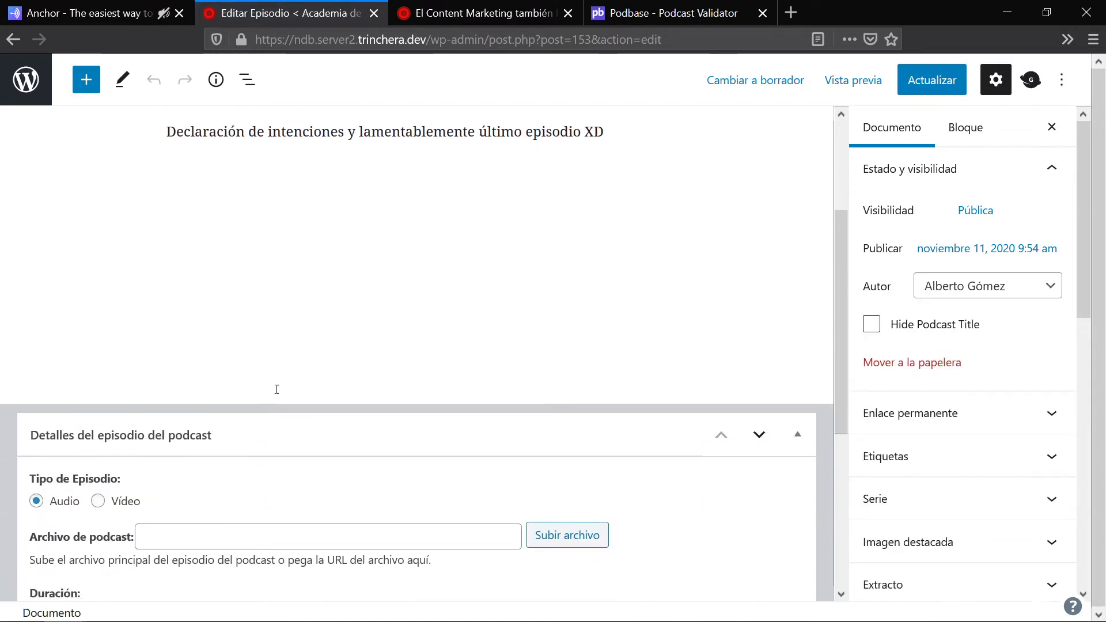
{"action": "left_click", "coordinate": [196, 543]}
{"action": "key", "text": "ctrl+v"}
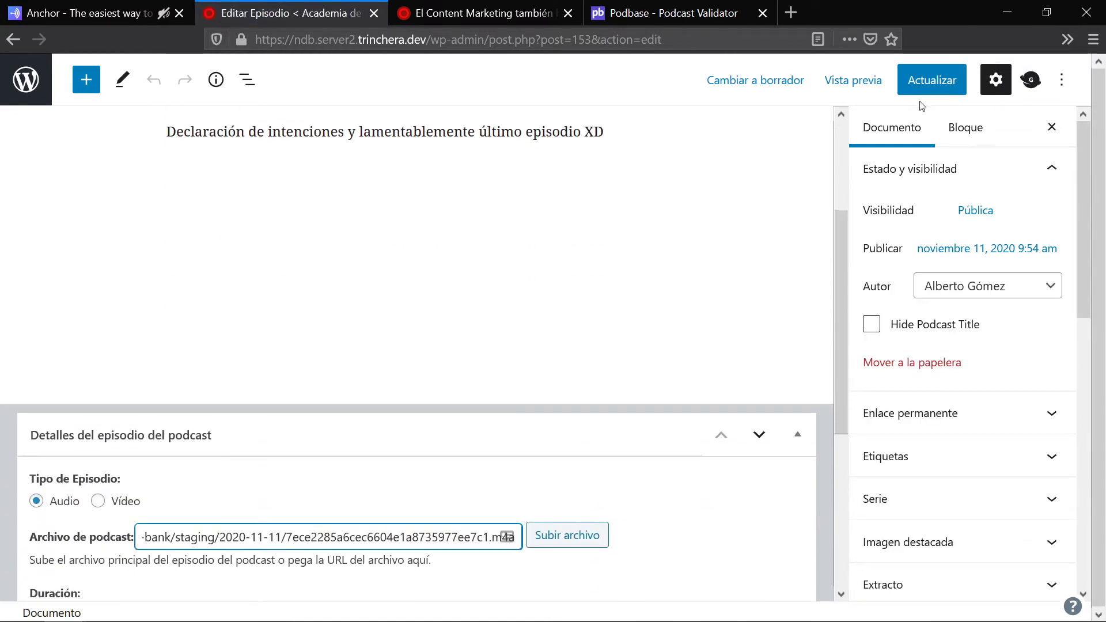
{"action": "left_click", "coordinate": [925, 94]}
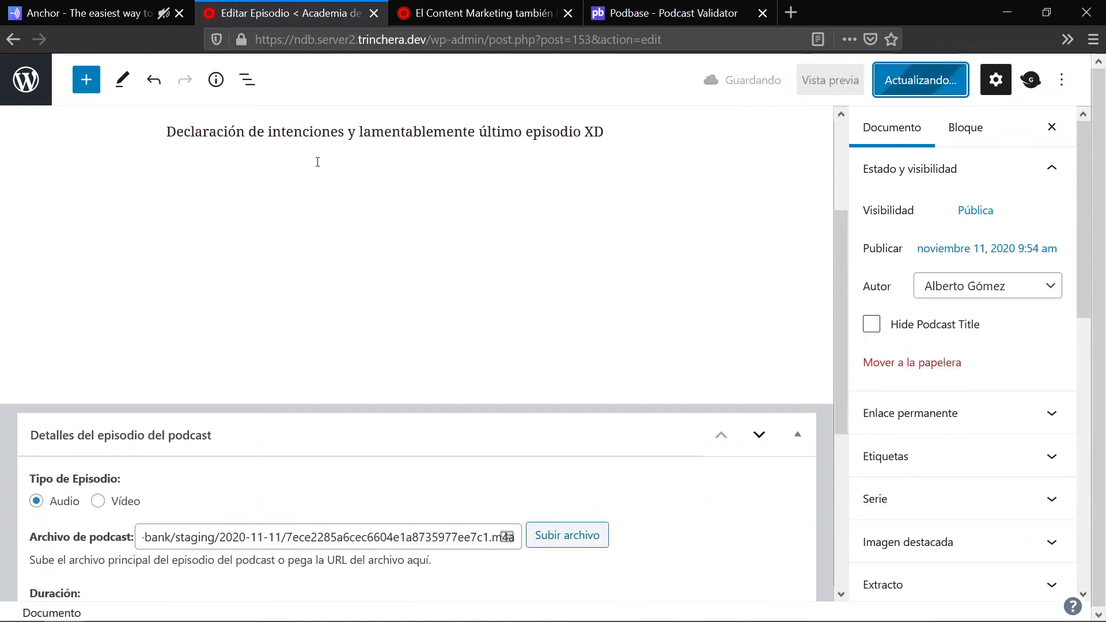
{"action": "left_click", "coordinate": [560, 9]}
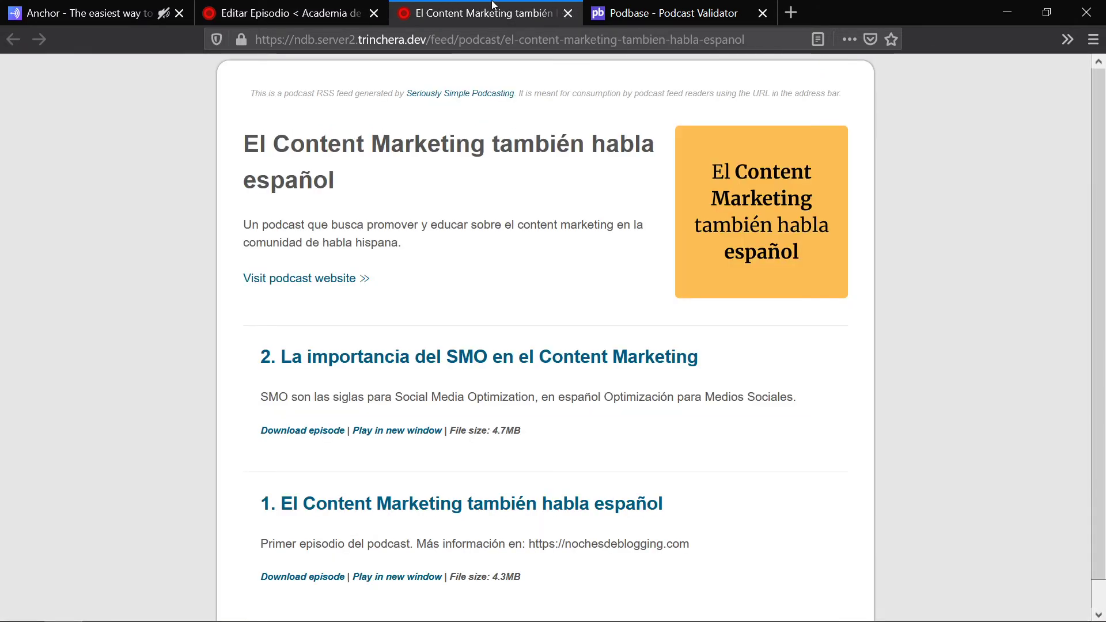
Step: Reload the podcast RSS feed and scroll through it to check for the new episodes
{"action": "key", "text": "F5"}
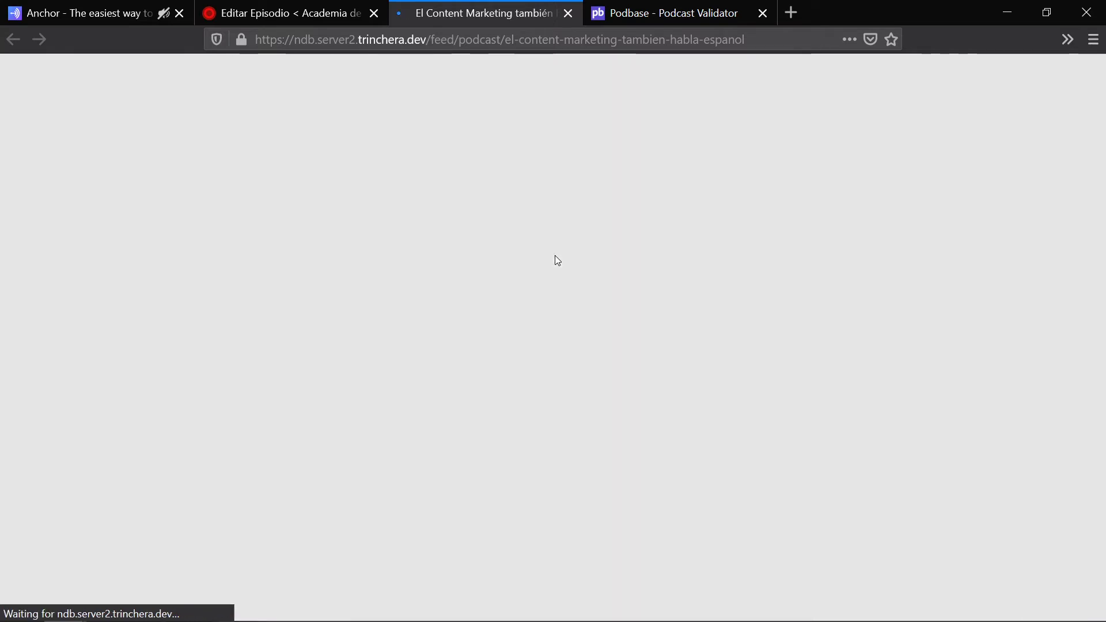
{"action": "scroll", "coordinate": [951, 275], "scroll_direction": "down", "scroll_amount": 10}
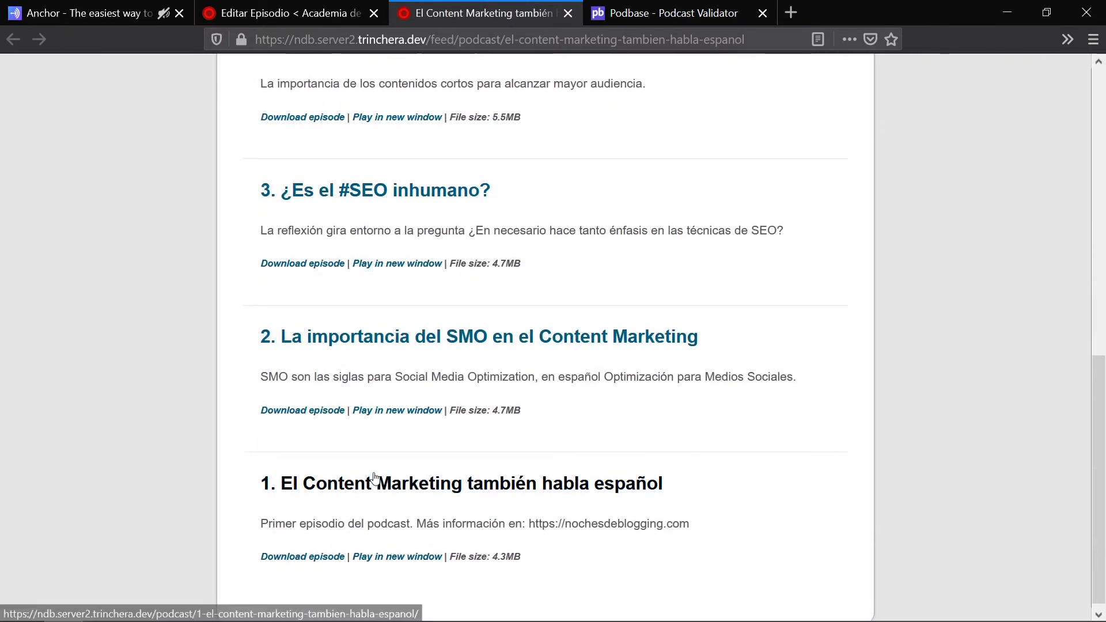
{"action": "scroll", "coordinate": [457, 341], "scroll_direction": "up", "scroll_amount": 5}
{"action": "scroll", "coordinate": [438, 242], "scroll_direction": "up", "scroll_amount": 6}
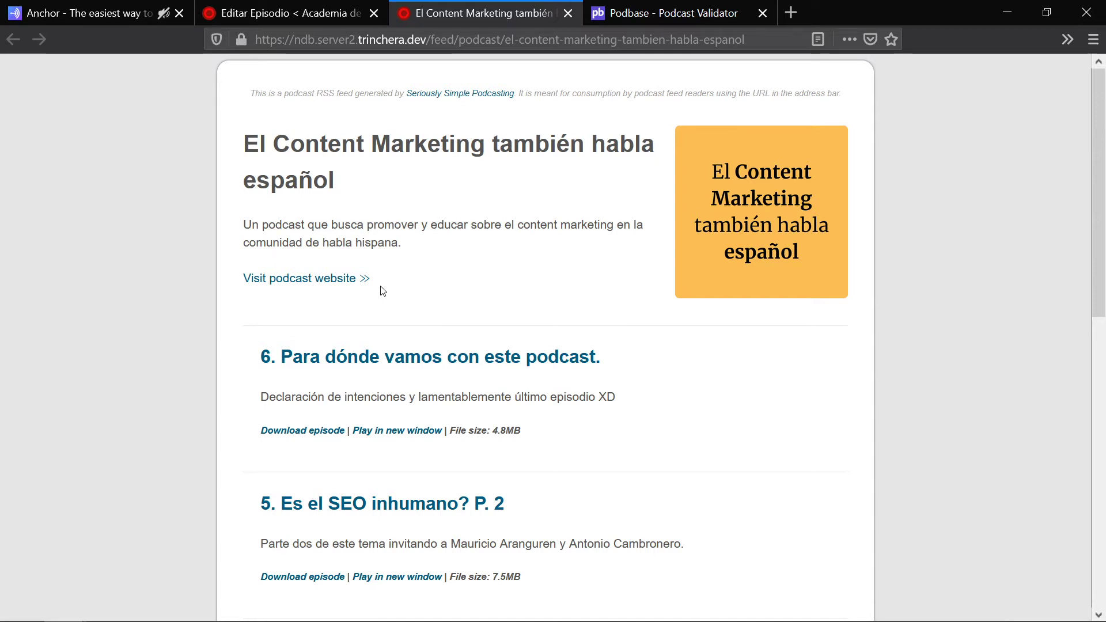
Step: Leave the episode 6 editor for the WordPress episode list, then bring up Anchor's Episodes list
{"action": "left_click", "coordinate": [248, 13]}
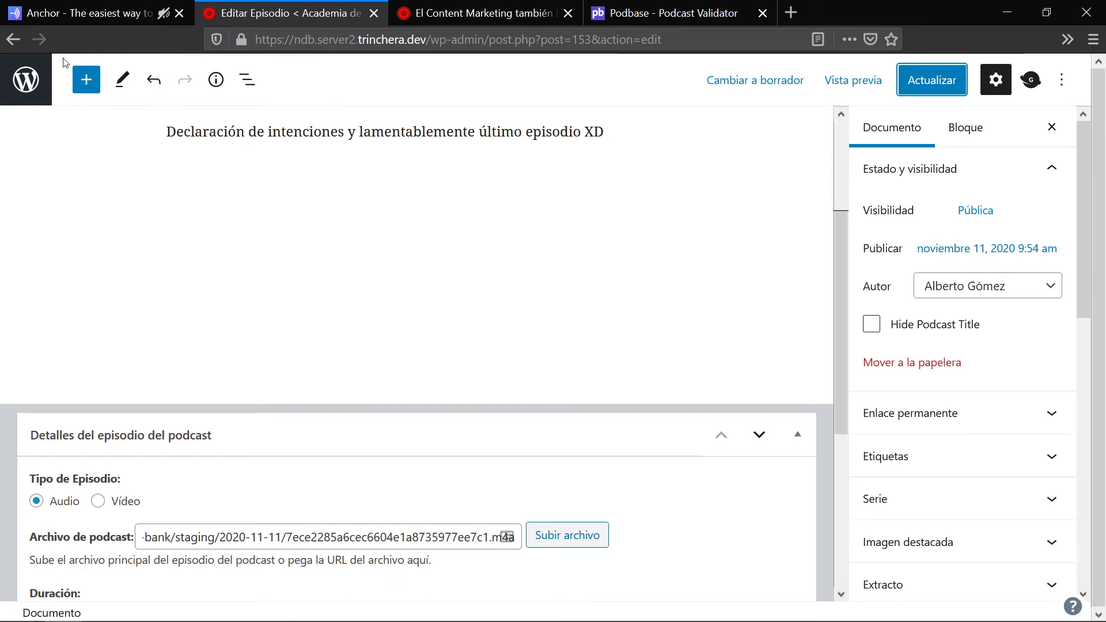
{"action": "left_click", "coordinate": [26, 79]}
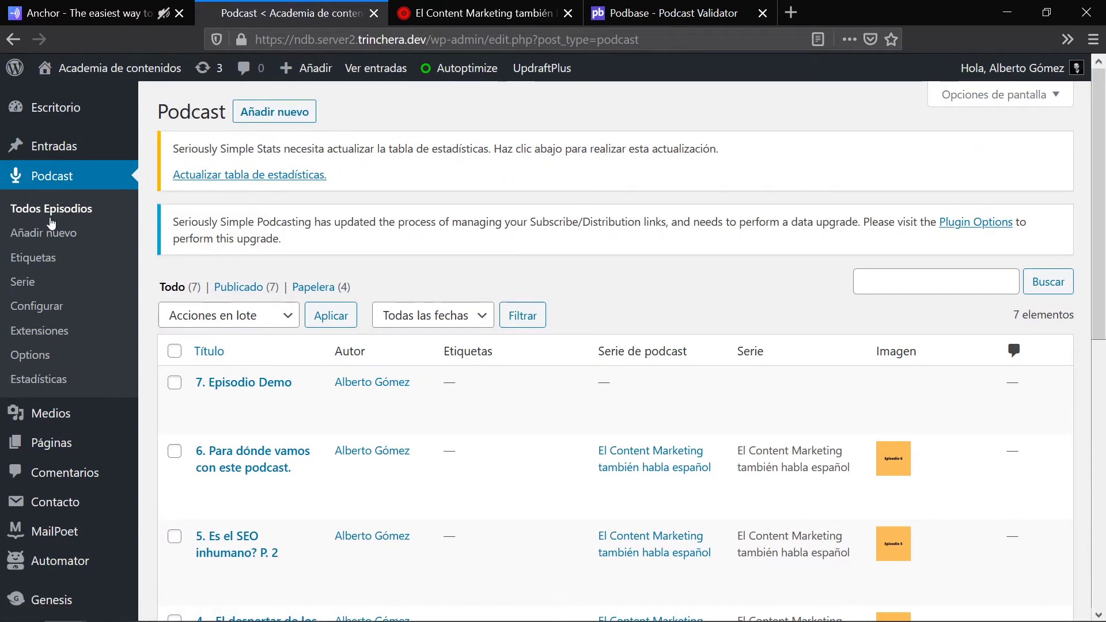
{"action": "mouse_move", "coordinate": [64, 148]}
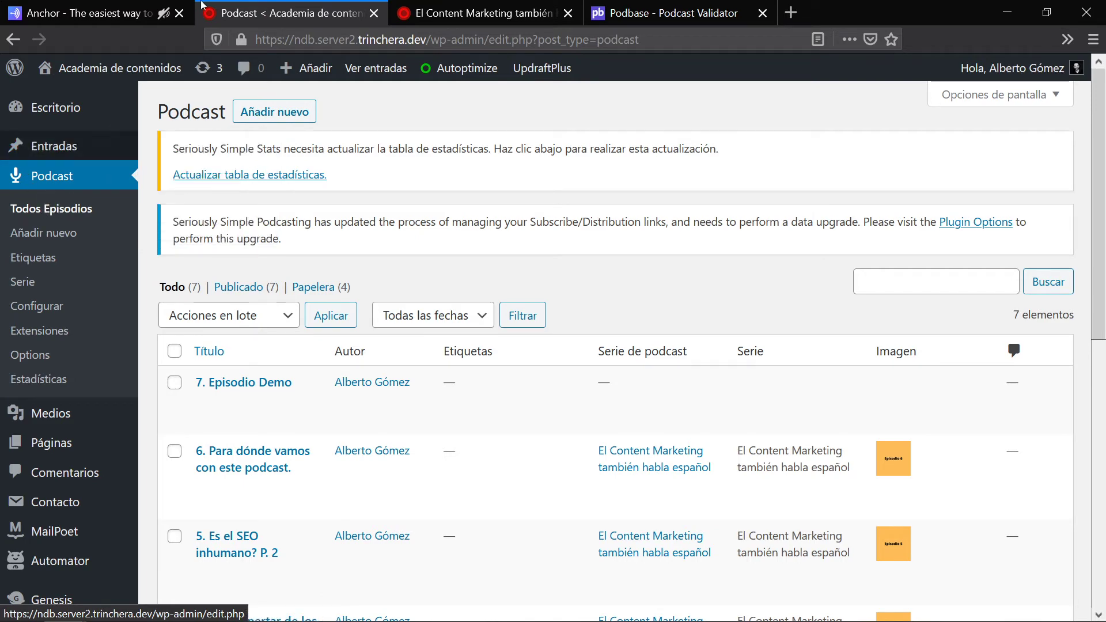
{"action": "left_click", "coordinate": [438, 13]}
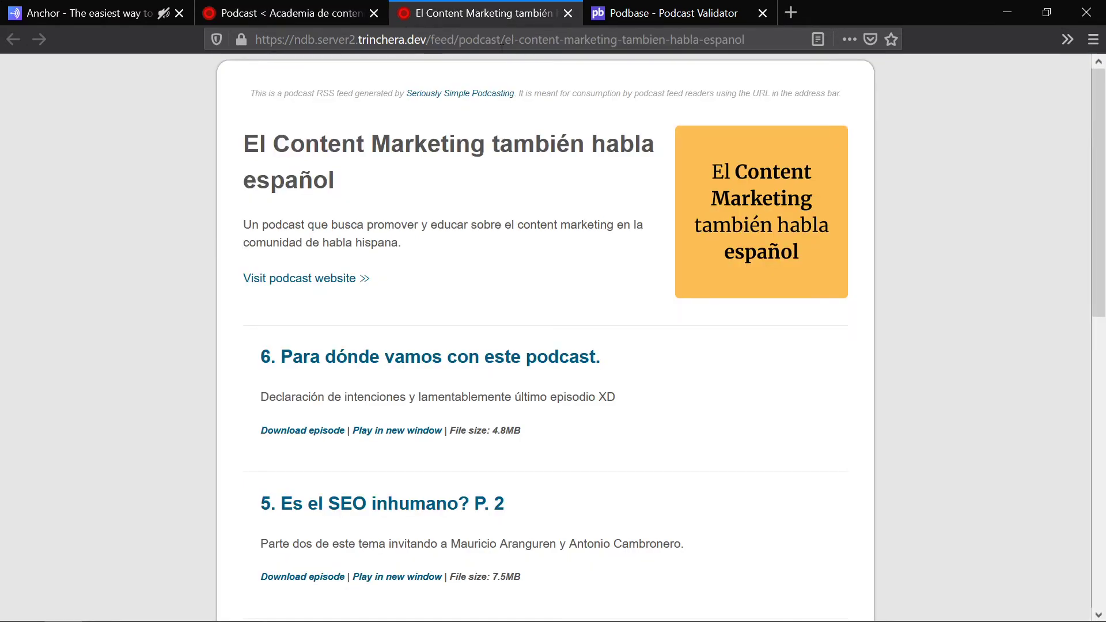
{"action": "left_click", "coordinate": [770, 37]}
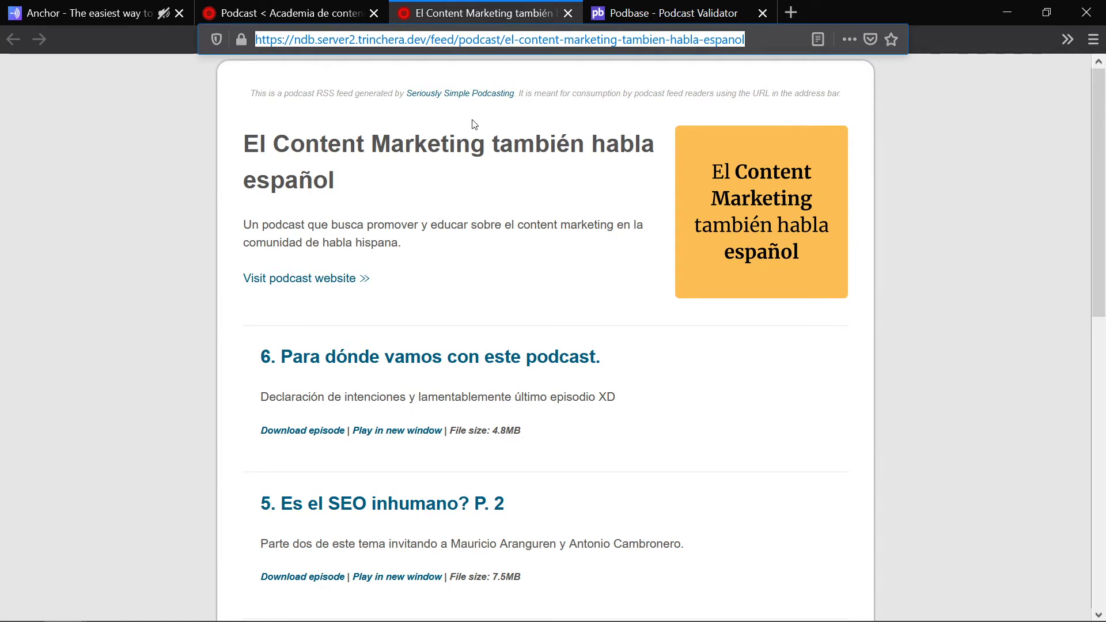
{"action": "left_click", "coordinate": [305, 5]}
{"action": "left_click", "coordinate": [77, 5]}
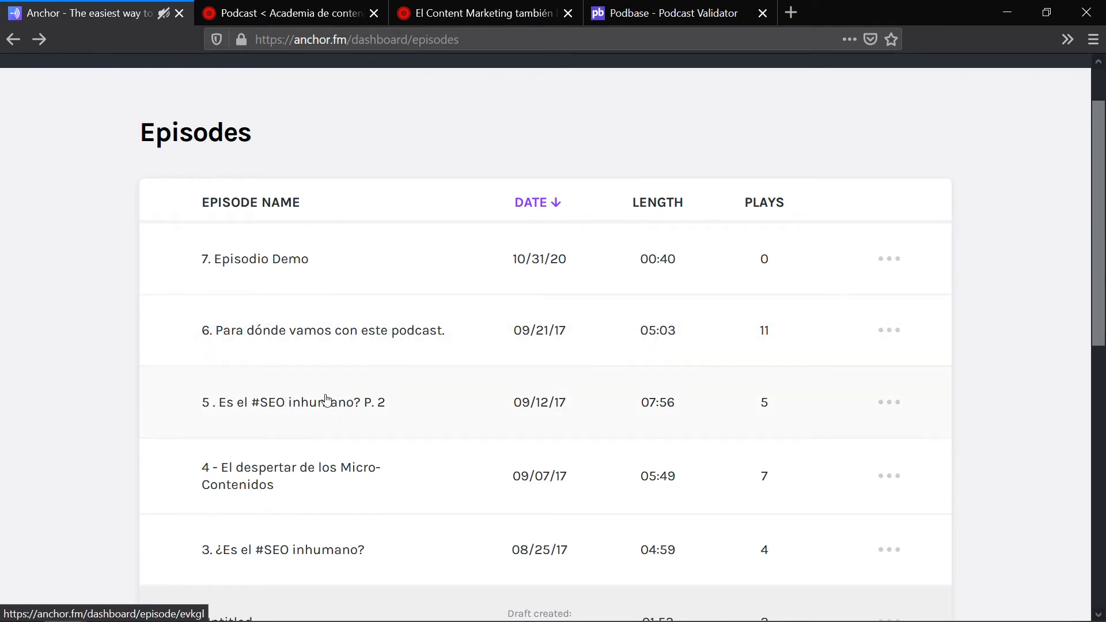
{"action": "scroll", "coordinate": [616, 349], "scroll_direction": "up", "scroll_amount": 2}
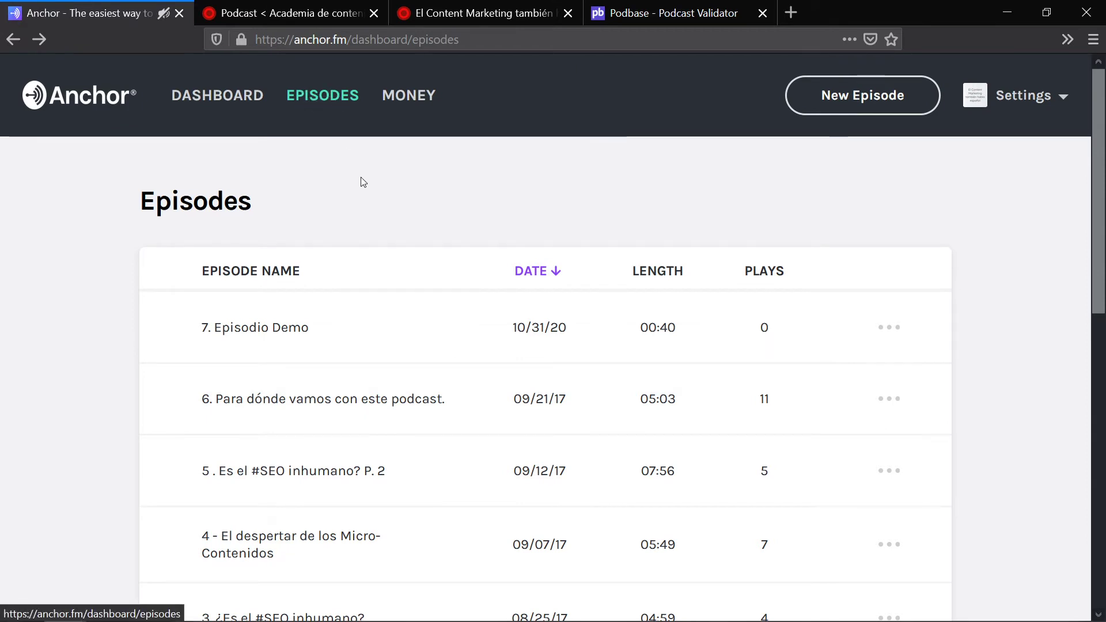
{"action": "scroll", "coordinate": [395, 138], "scroll_direction": "down", "scroll_amount": 2}
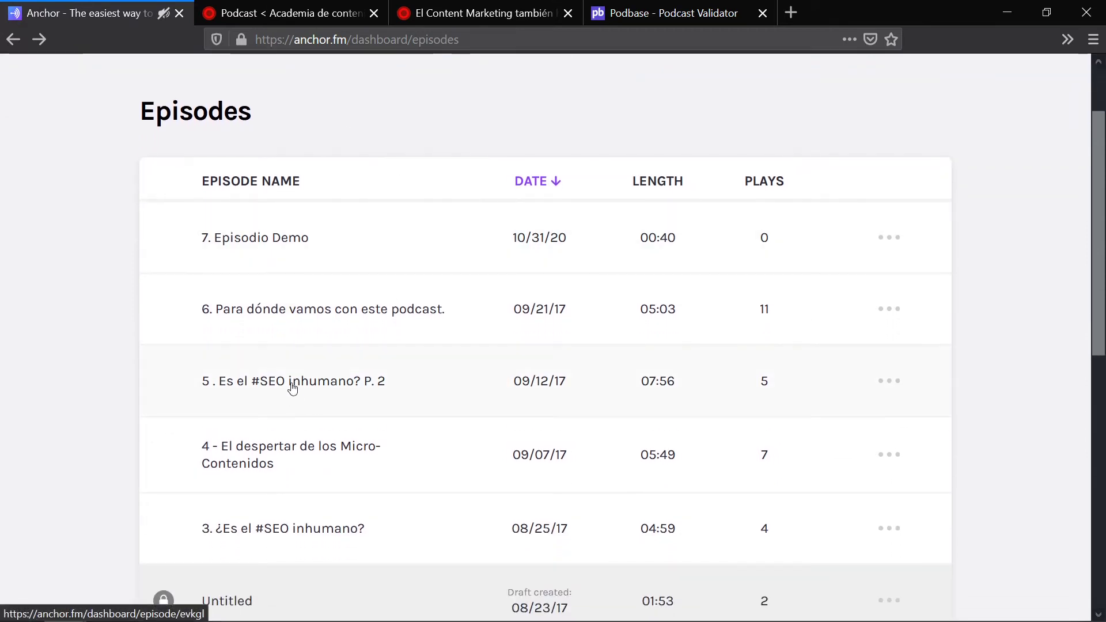
{"action": "left_click", "coordinate": [284, 306]}
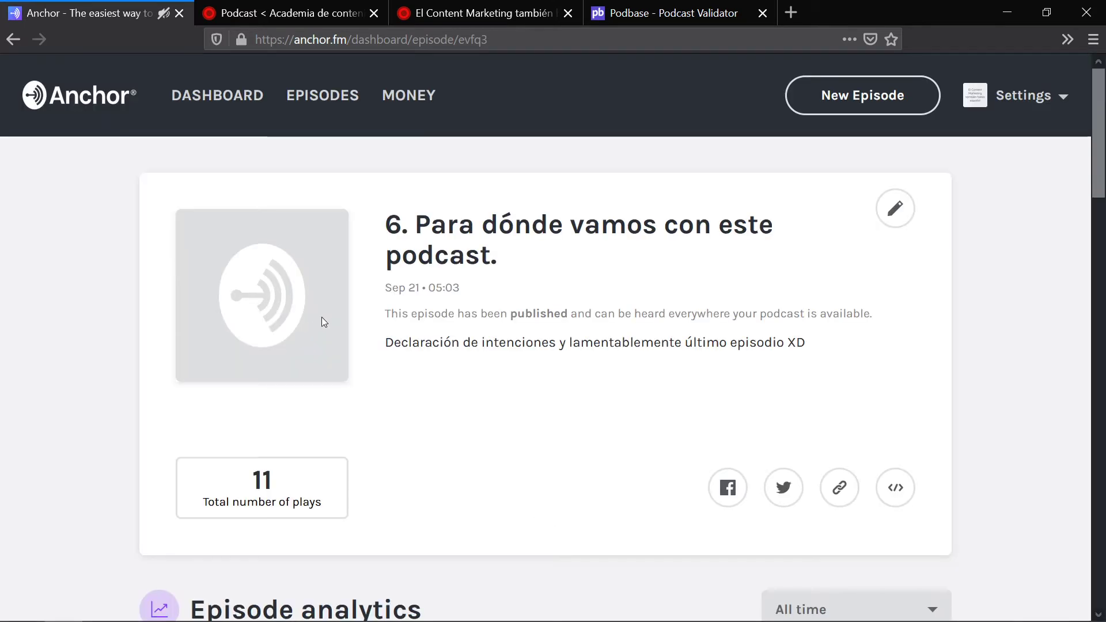
{"action": "scroll", "coordinate": [675, 344], "scroll_direction": "down", "scroll_amount": 12}
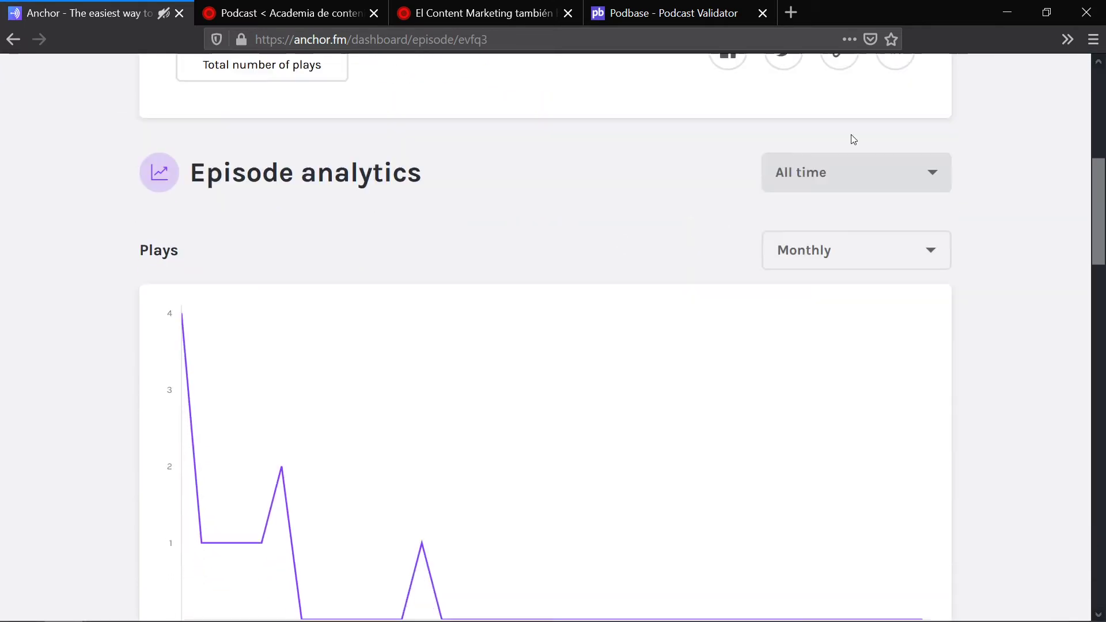
{"action": "scroll", "coordinate": [903, 174], "scroll_direction": "down", "scroll_amount": 18}
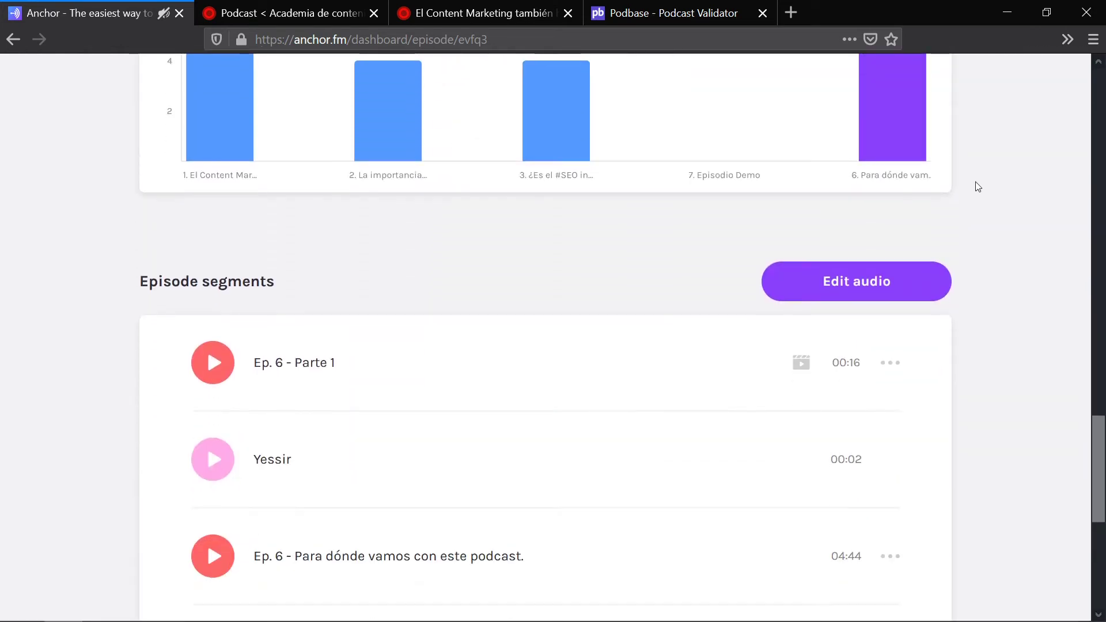
{"action": "scroll", "coordinate": [989, 193], "scroll_direction": "up", "scroll_amount": 3}
{"action": "scroll", "coordinate": [989, 196], "scroll_direction": "down", "scroll_amount": 2}
{"action": "scroll", "coordinate": [989, 198], "scroll_direction": "up", "scroll_amount": 1}
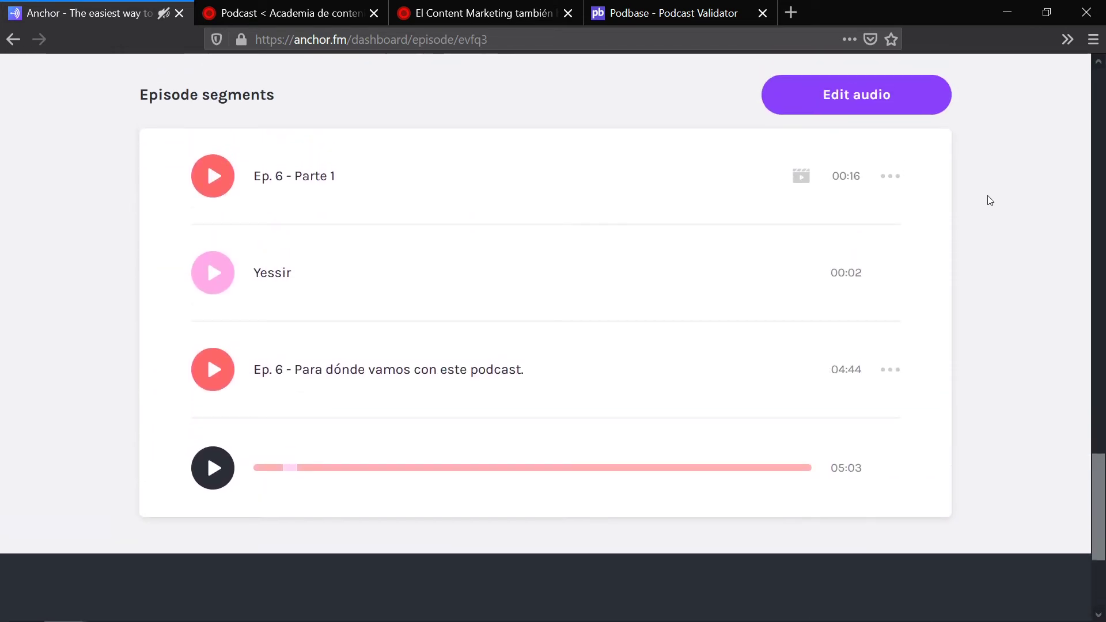
{"action": "right_click", "coordinate": [1001, 206]}
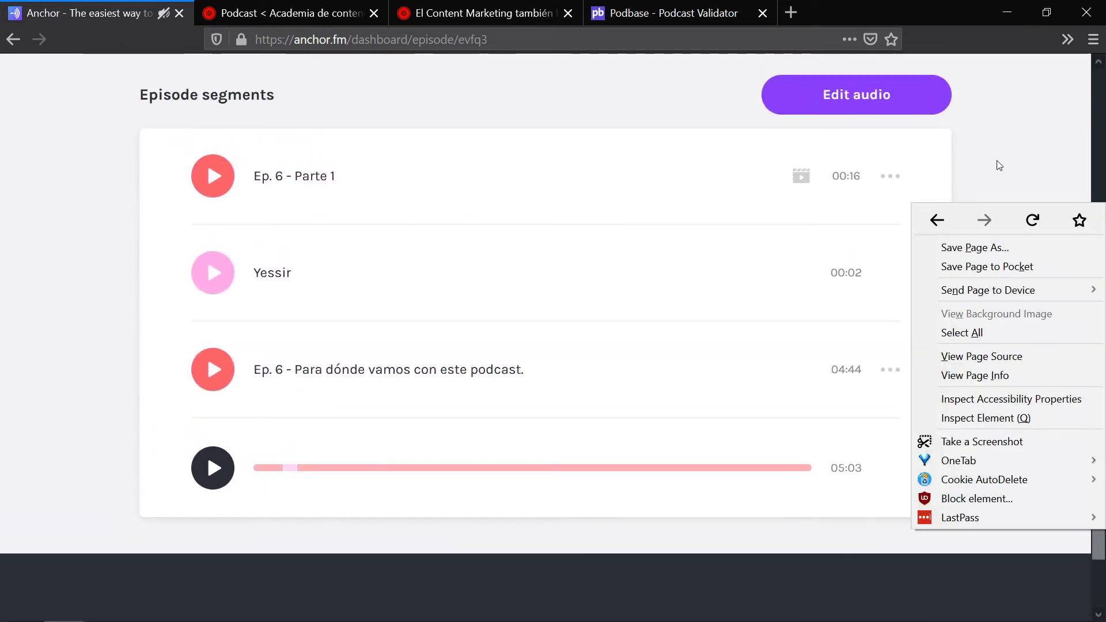
{"action": "left_click", "coordinate": [59, 200]}
{"action": "left_click_drag", "start_coordinate": [92, 106], "coordinate": [965, 474]}
{"action": "left_click", "coordinate": [1034, 400]}
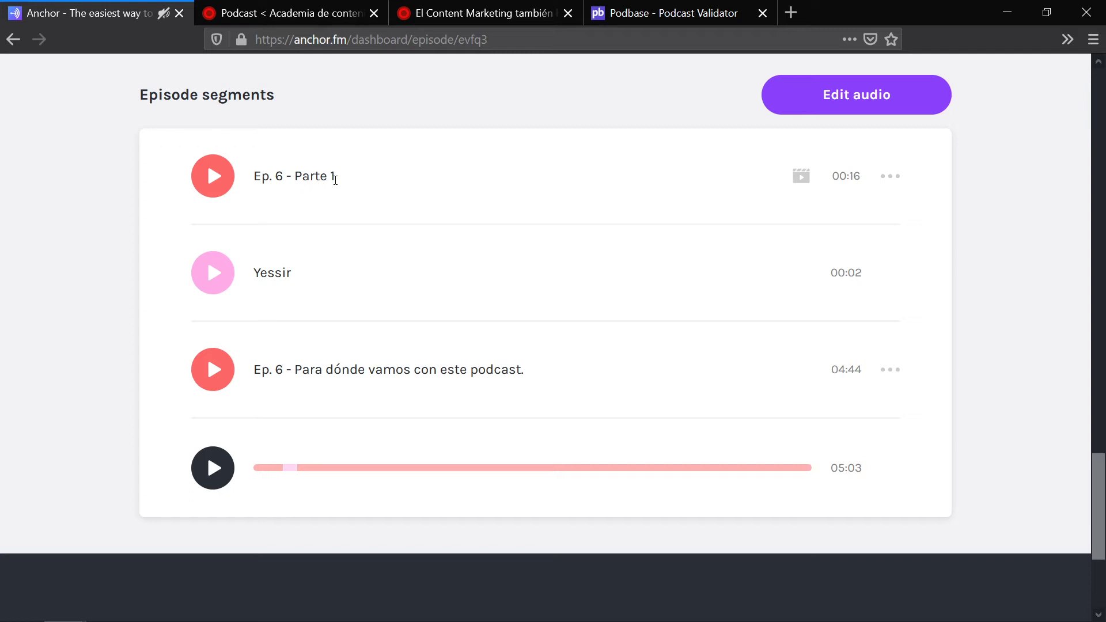
{"action": "left_click_drag", "start_coordinate": [335, 181], "coordinate": [254, 178]}
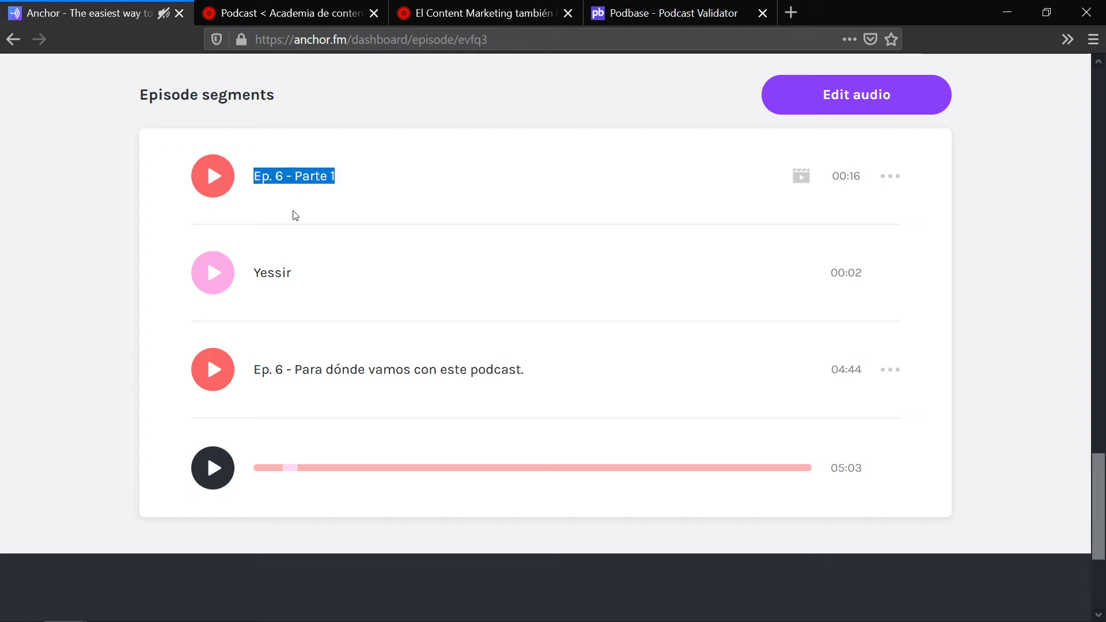
{"action": "left_click", "coordinate": [301, 280]}
{"action": "left_click_drag", "start_coordinate": [301, 280], "coordinate": [250, 278]}
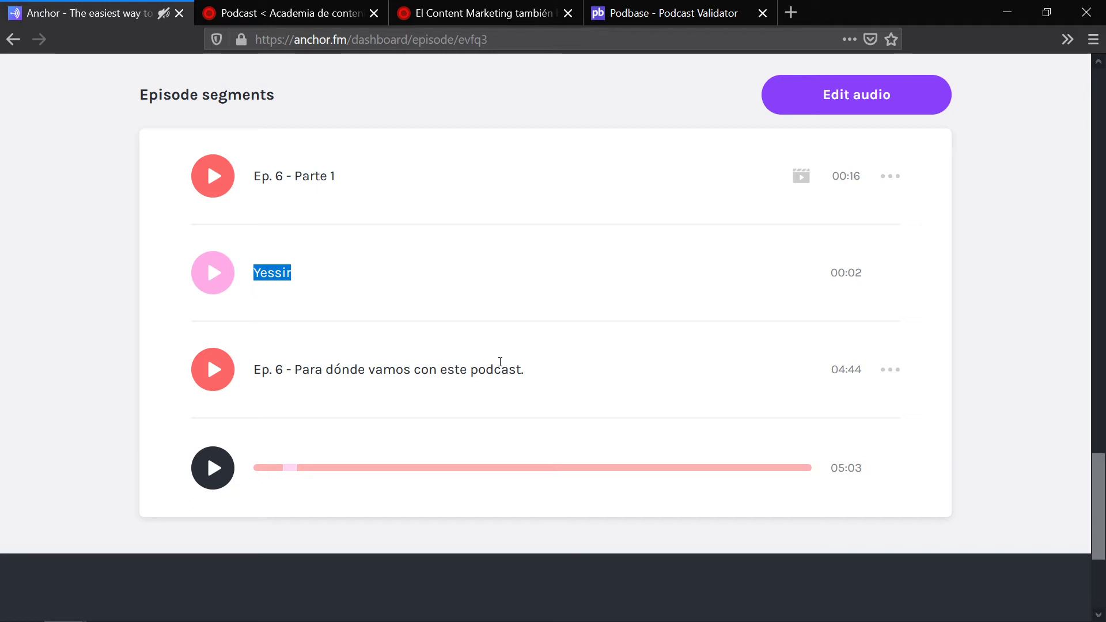
{"action": "left_click", "coordinate": [546, 372]}
{"action": "left_click_drag", "start_coordinate": [546, 375], "coordinate": [253, 379]}
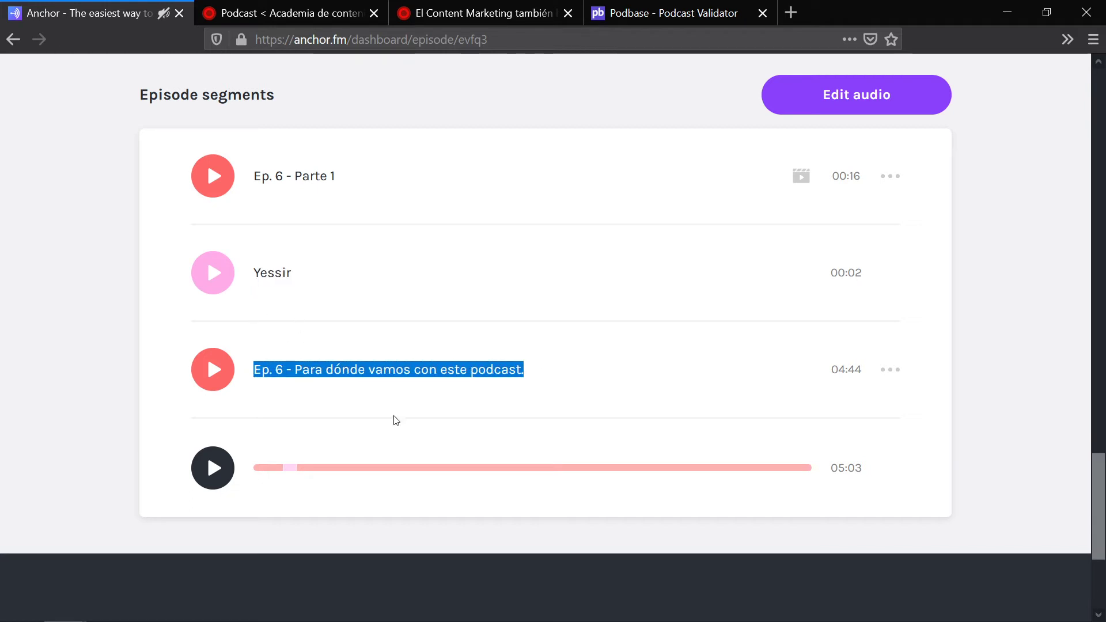
{"action": "left_click", "coordinate": [887, 181]}
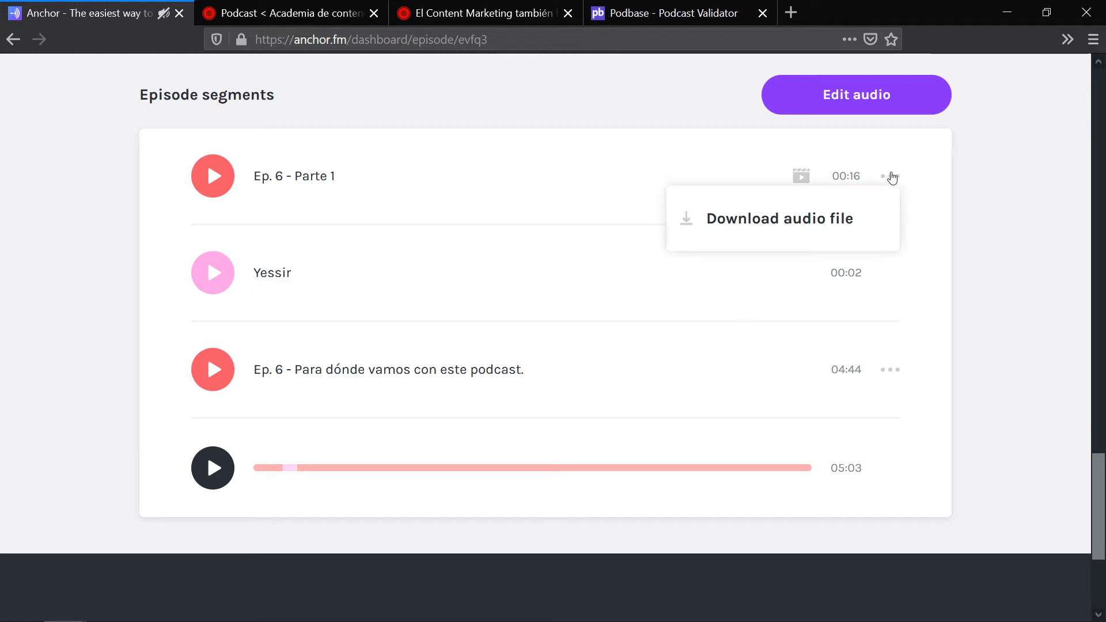
{"action": "left_click", "coordinate": [890, 371]}
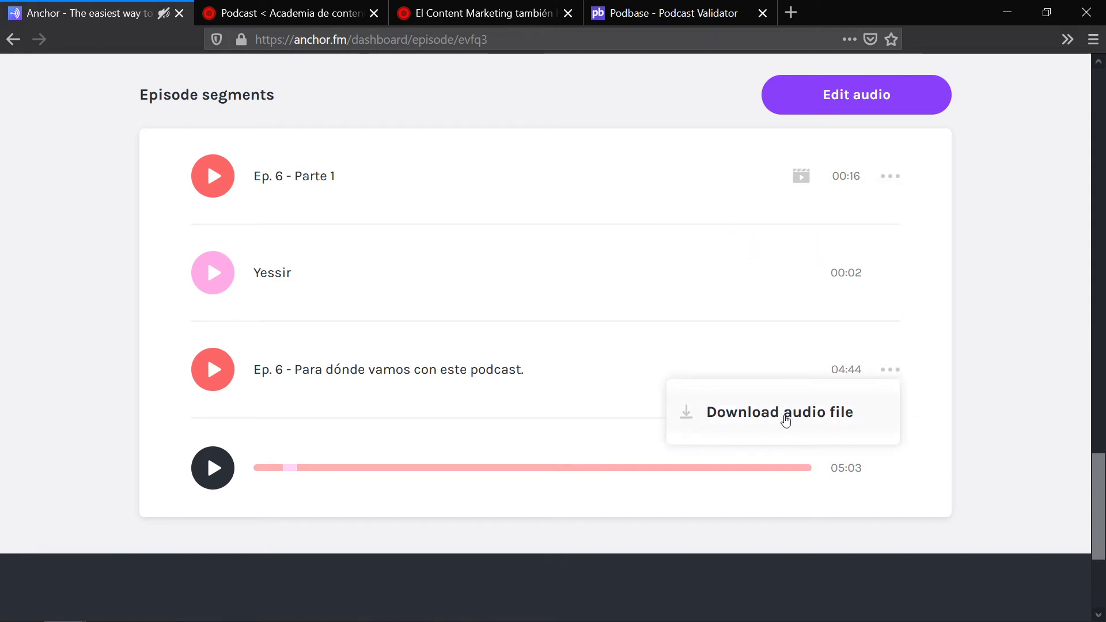
{"action": "left_click", "coordinate": [967, 237]}
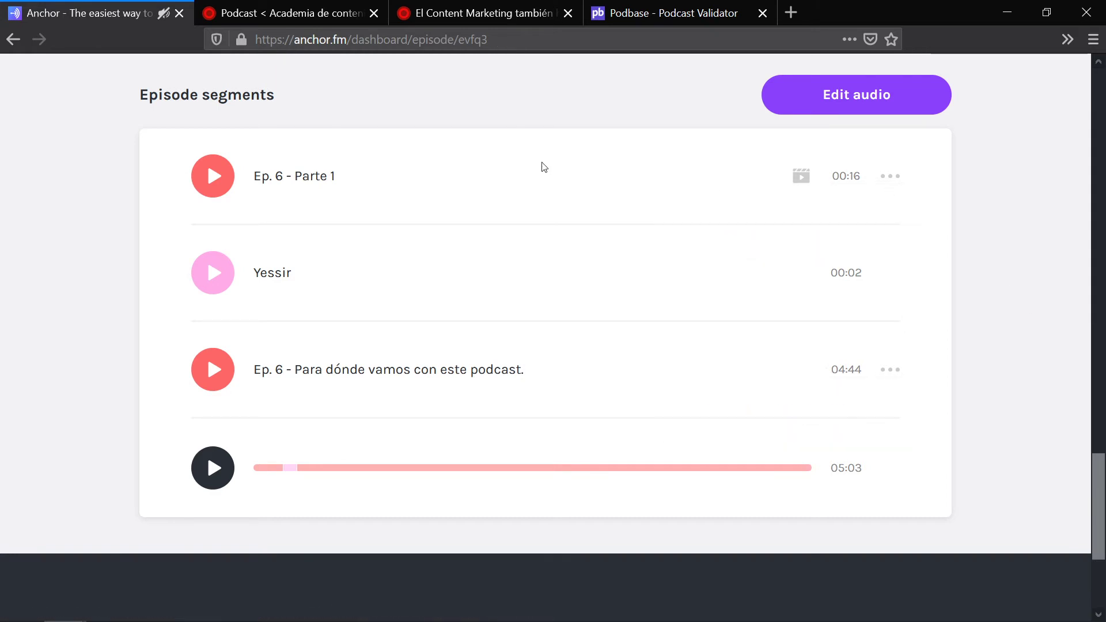
{"action": "left_click", "coordinate": [337, 7]}
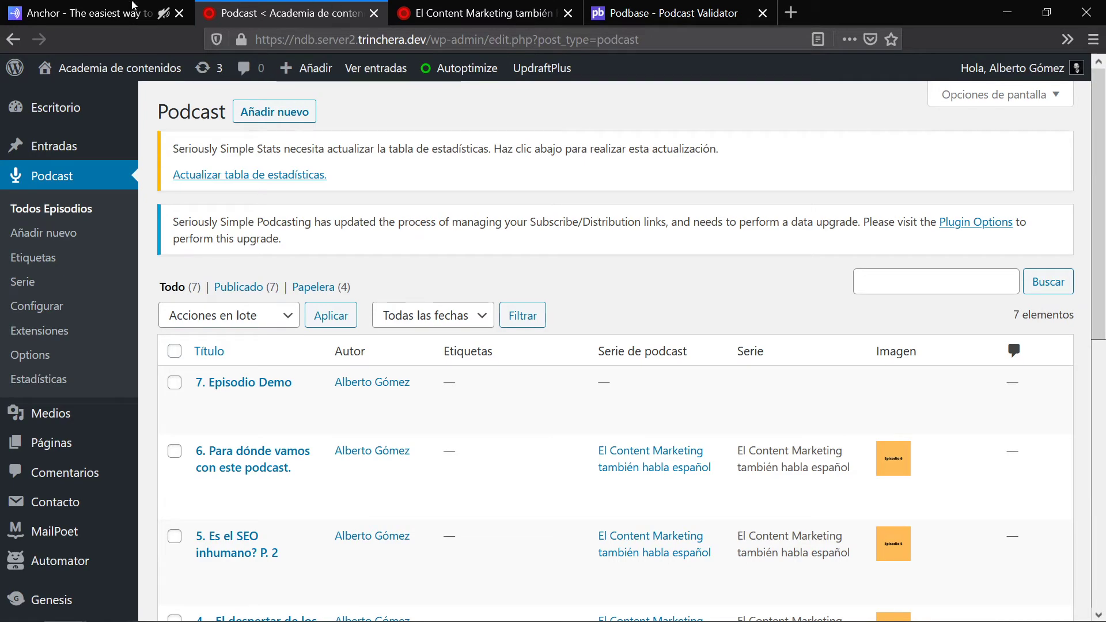
{"action": "left_click", "coordinate": [133, 4]}
{"action": "left_click", "coordinate": [13, 39]}
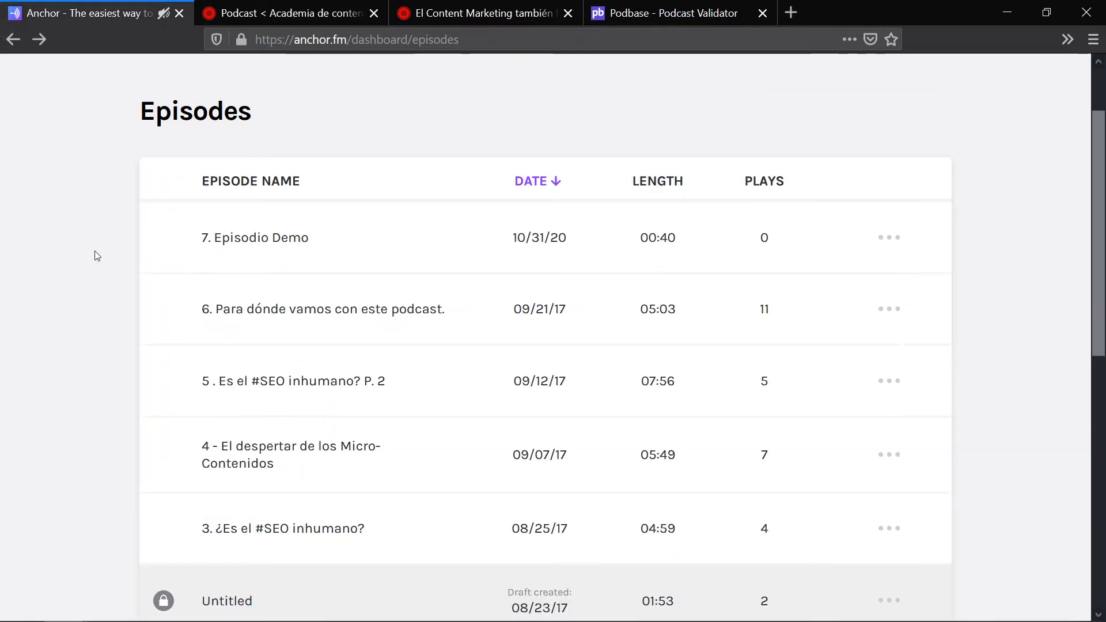
{"action": "left_click", "coordinate": [894, 312]}
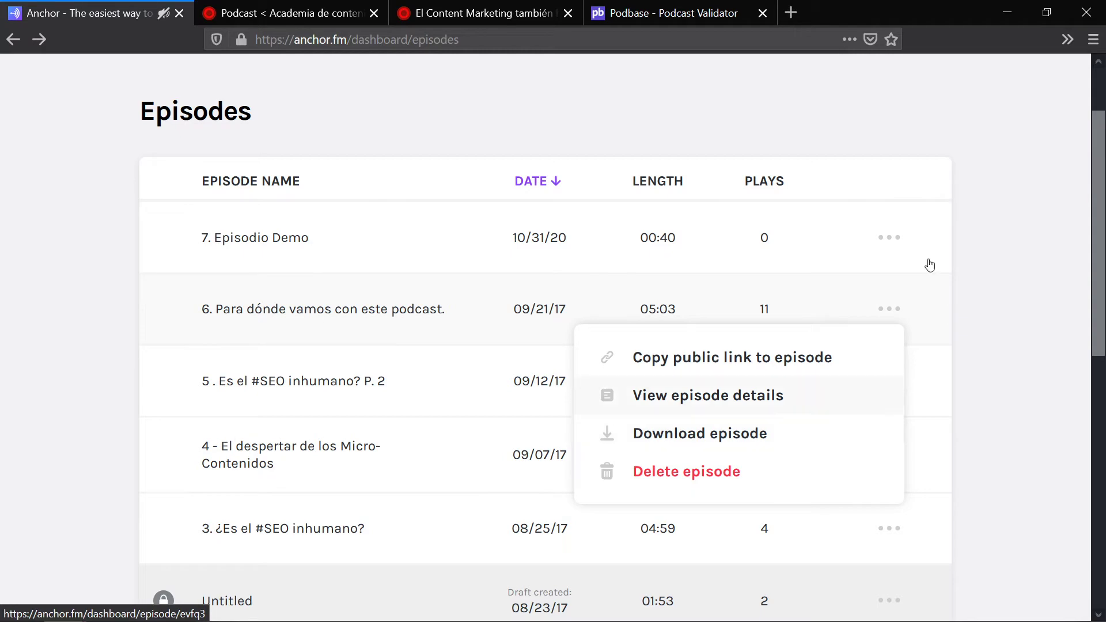
Step: Open episode 5 in Anchor and inspect its segments, including La paradoja de Google's download option
{"action": "left_click", "coordinate": [314, 381]}
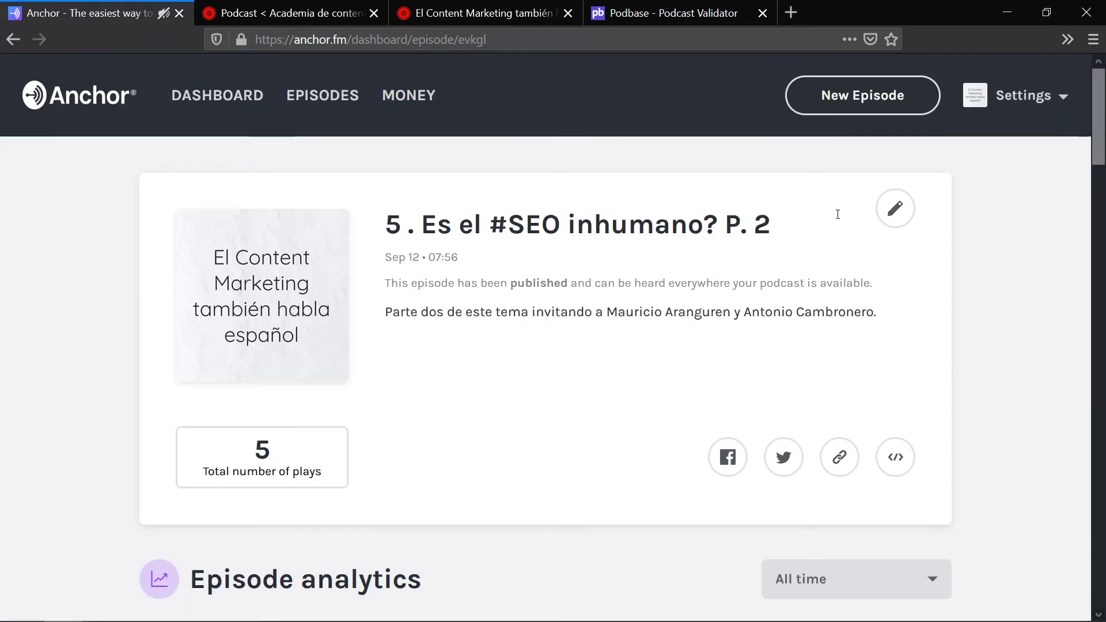
{"action": "scroll", "coordinate": [993, 296], "scroll_direction": "down", "scroll_amount": 20}
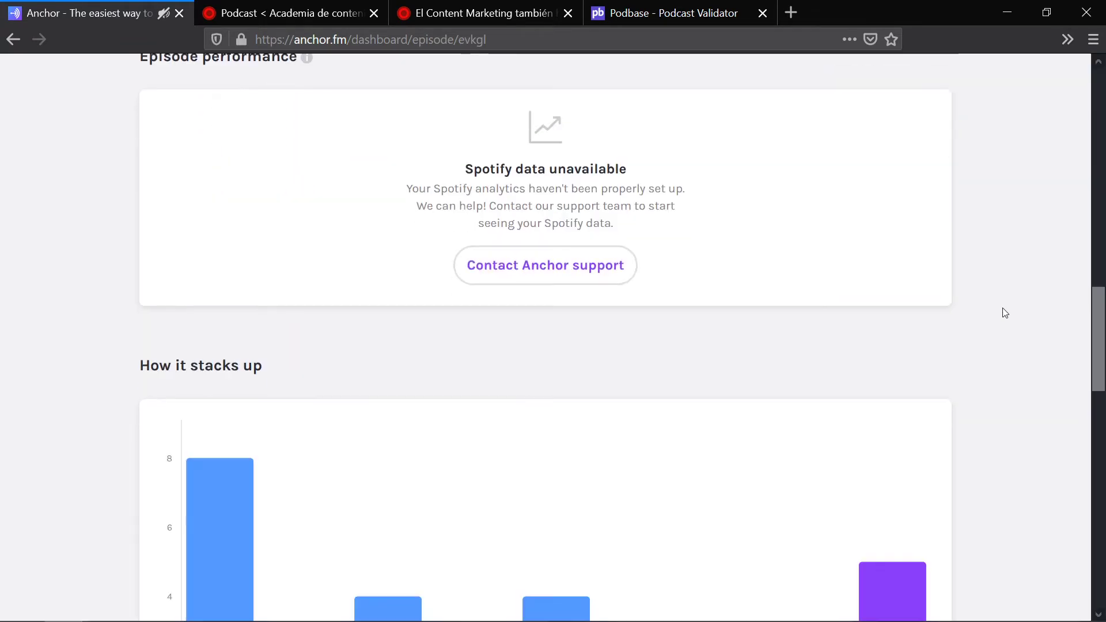
{"action": "scroll", "coordinate": [1005, 311], "scroll_direction": "down", "scroll_amount": 6}
{"action": "scroll", "coordinate": [910, 279], "scroll_direction": "up", "scroll_amount": 3}
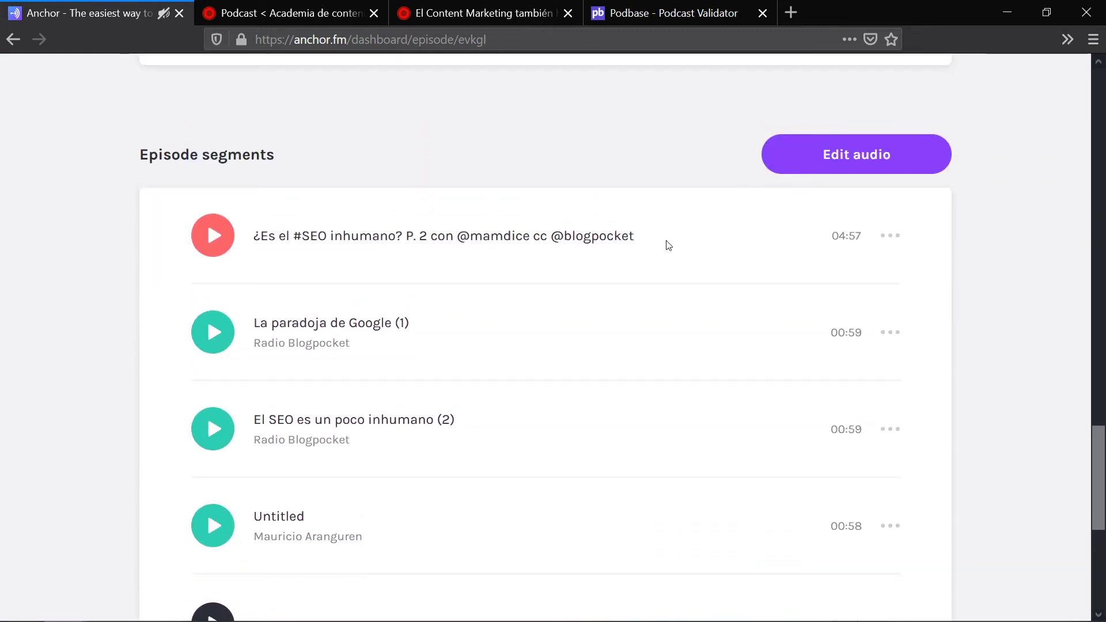
{"action": "left_click_drag", "start_coordinate": [668, 246], "coordinate": [251, 238]}
{"action": "scroll", "coordinate": [363, 294], "scroll_direction": "down", "scroll_amount": 2}
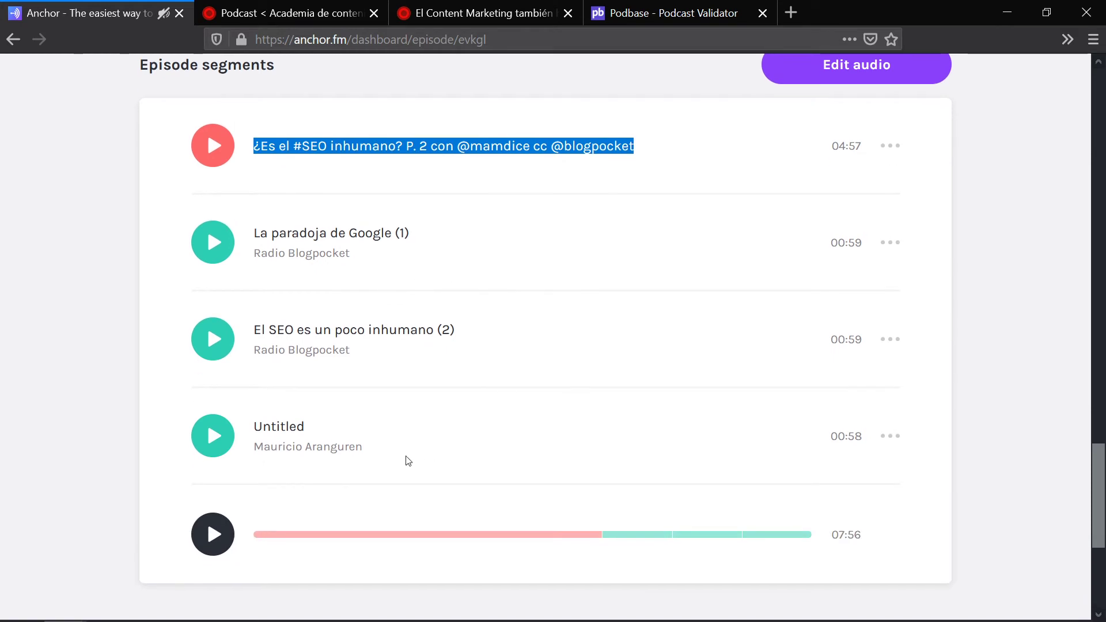
{"action": "left_click_drag", "start_coordinate": [409, 461], "coordinate": [225, 240]}
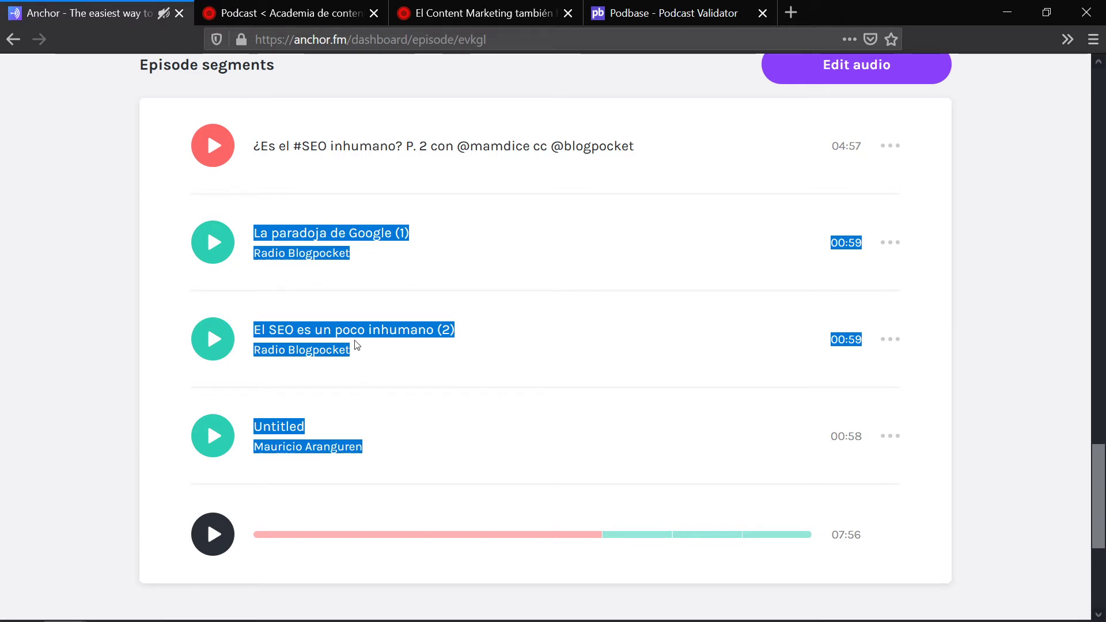
{"action": "left_click_drag", "start_coordinate": [252, 147], "coordinate": [268, 232]}
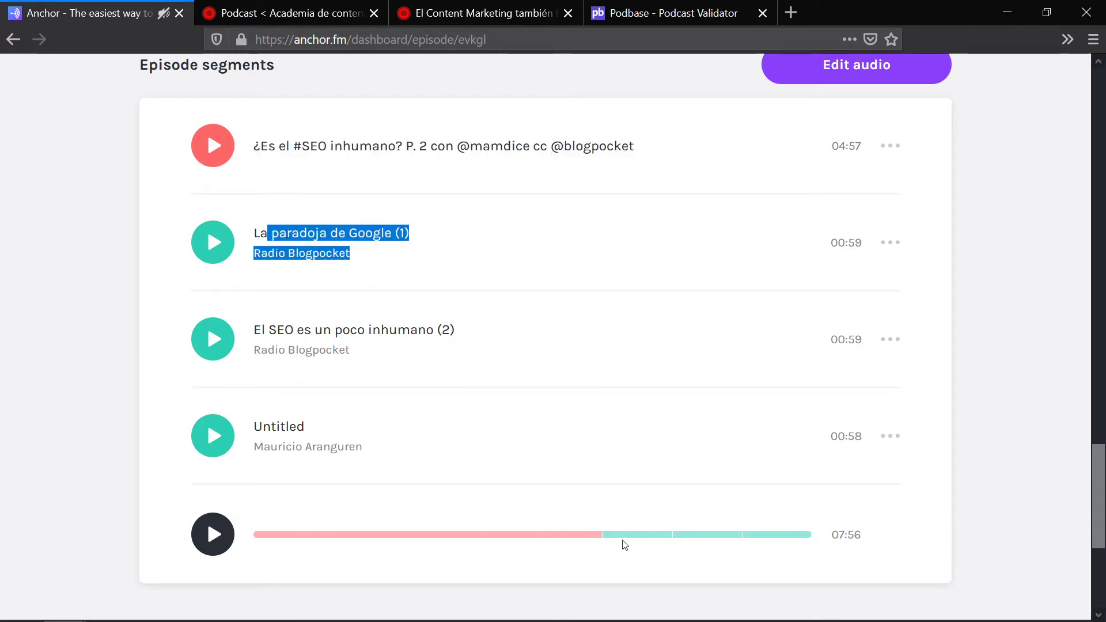
{"action": "left_click", "coordinate": [890, 148]}
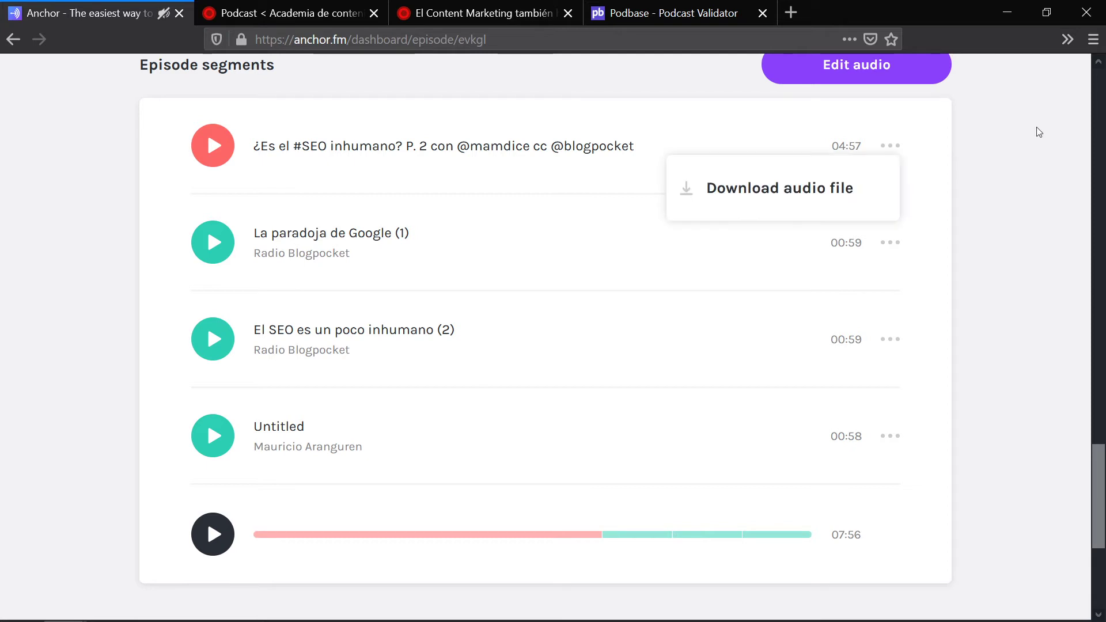
{"action": "left_click", "coordinate": [897, 147]}
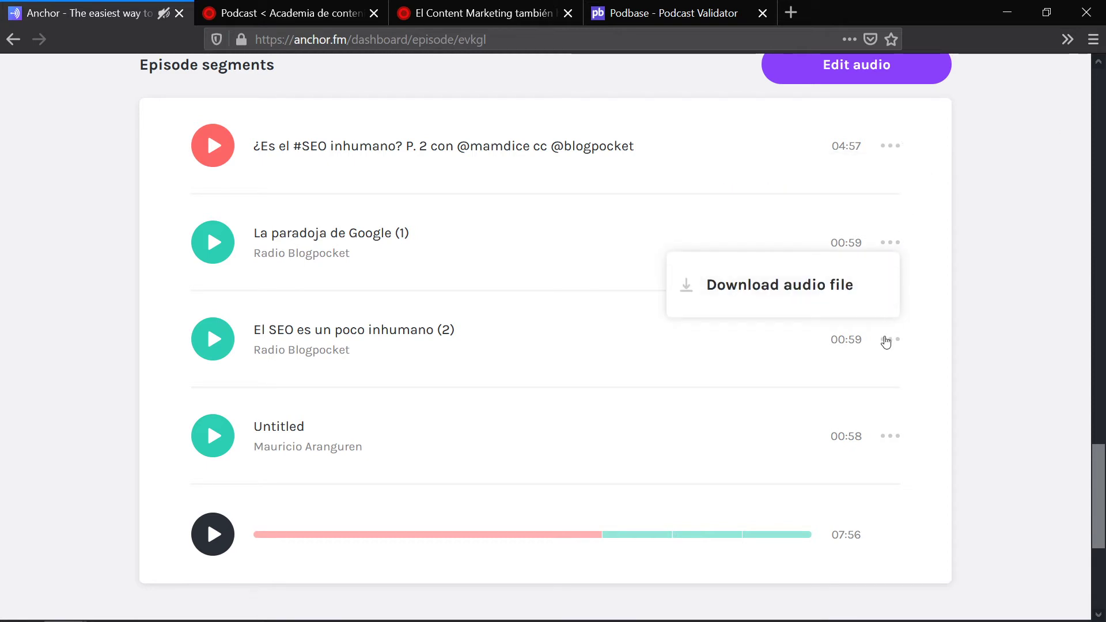
{"action": "mouse_move", "coordinate": [892, 443]}
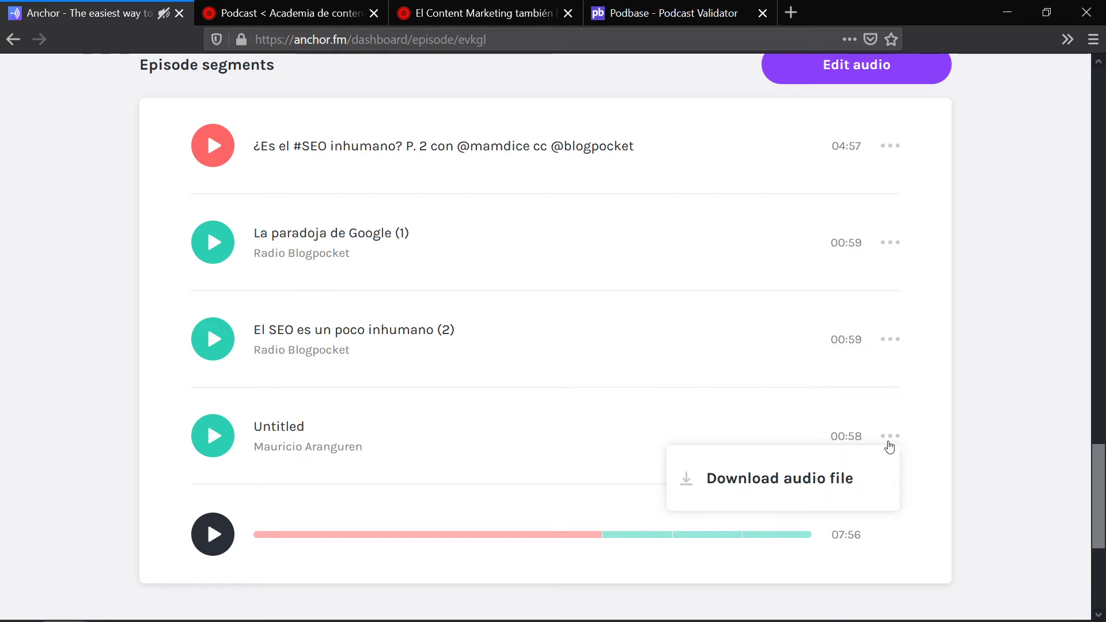
{"action": "scroll", "coordinate": [109, 239], "scroll_direction": "up", "scroll_amount": 20}
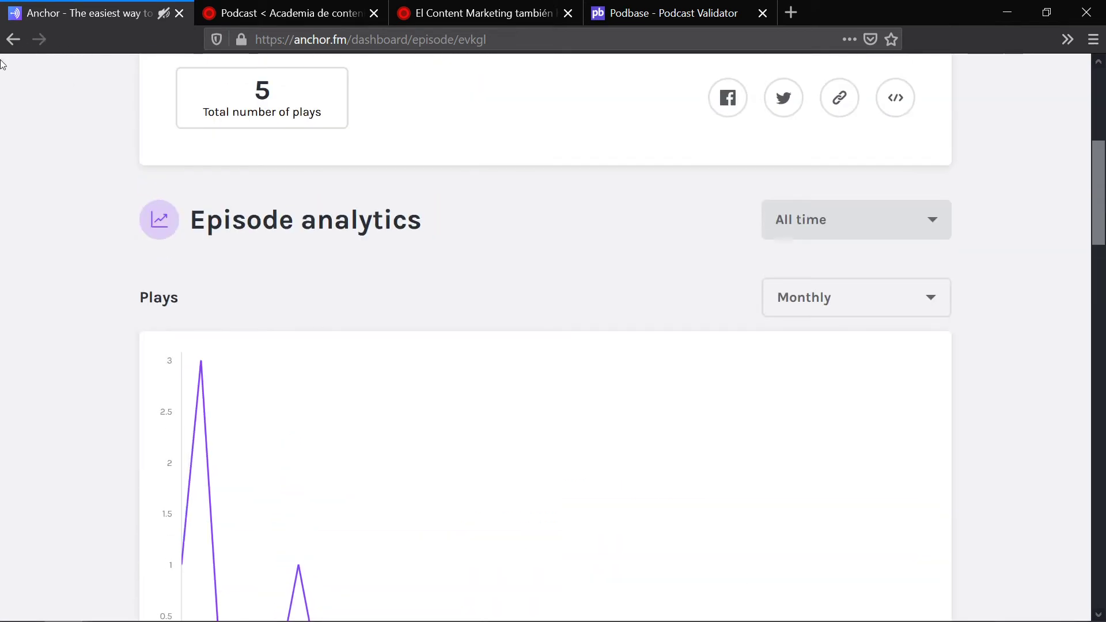
Step: Return to Anchor's episode list, check episode 7's options, then show the WordPress podcast list
{"action": "left_click", "coordinate": [13, 39]}
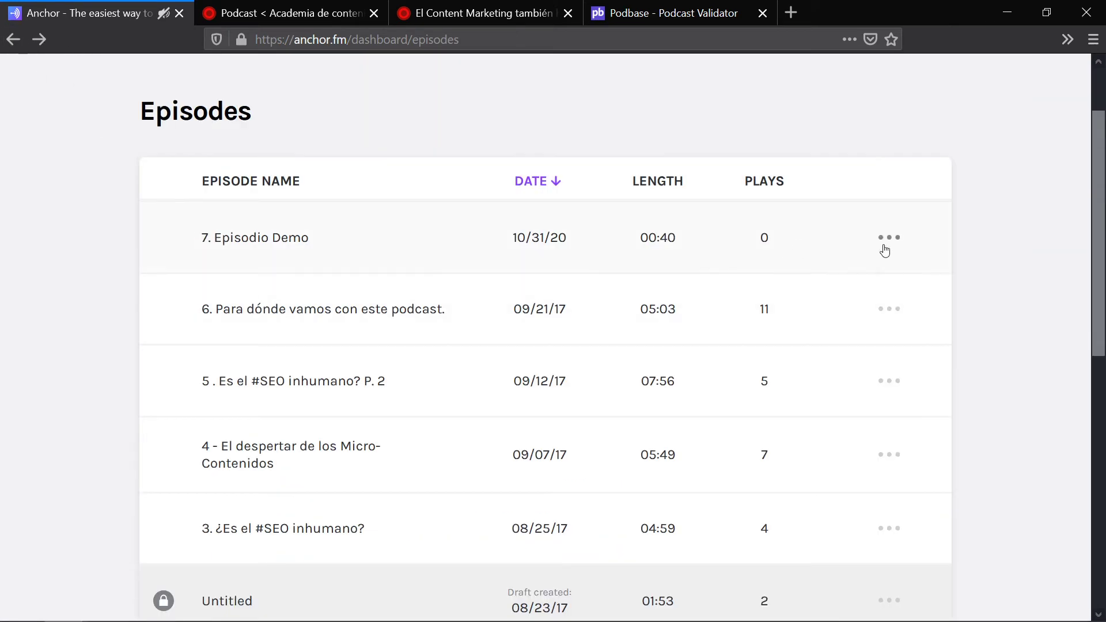
{"action": "left_click", "coordinate": [893, 238]}
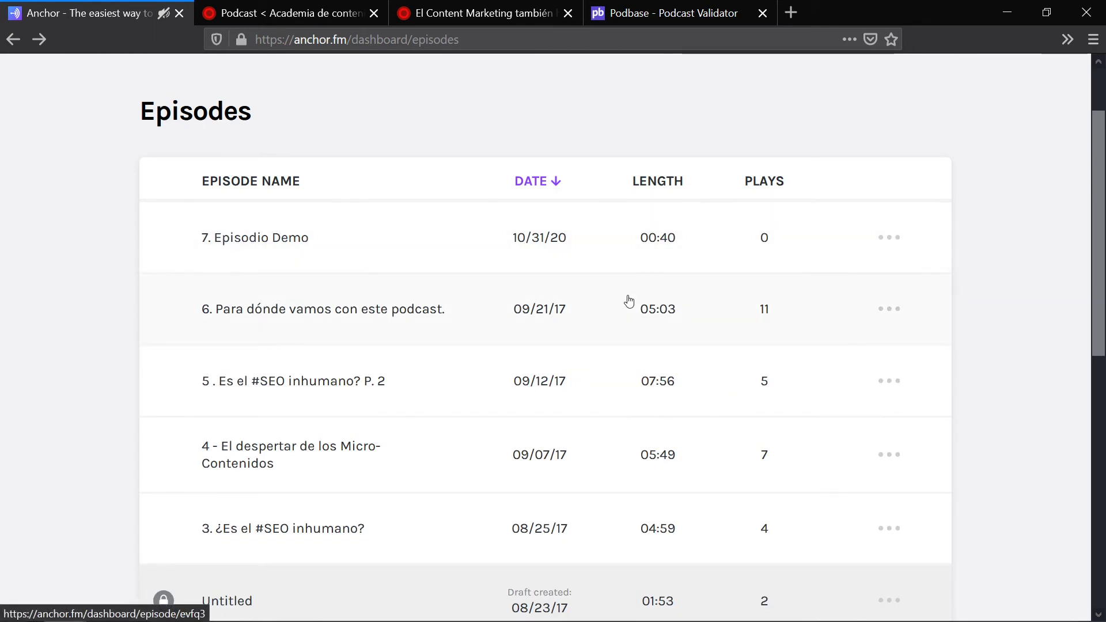
{"action": "scroll", "coordinate": [626, 301], "scroll_direction": "up", "scroll_amount": 2}
{"action": "left_click", "coordinate": [275, 7]}
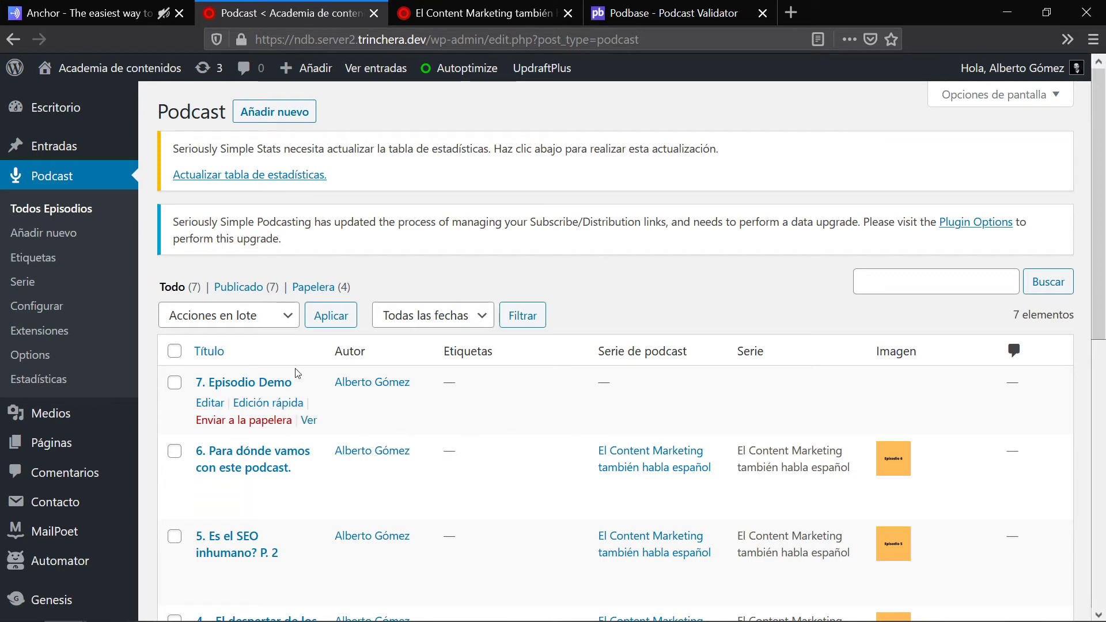
Step: Quick-edit 7. Episodio Demo to join the El Content Marketing también habla español series
{"action": "left_click", "coordinate": [530, 12]}
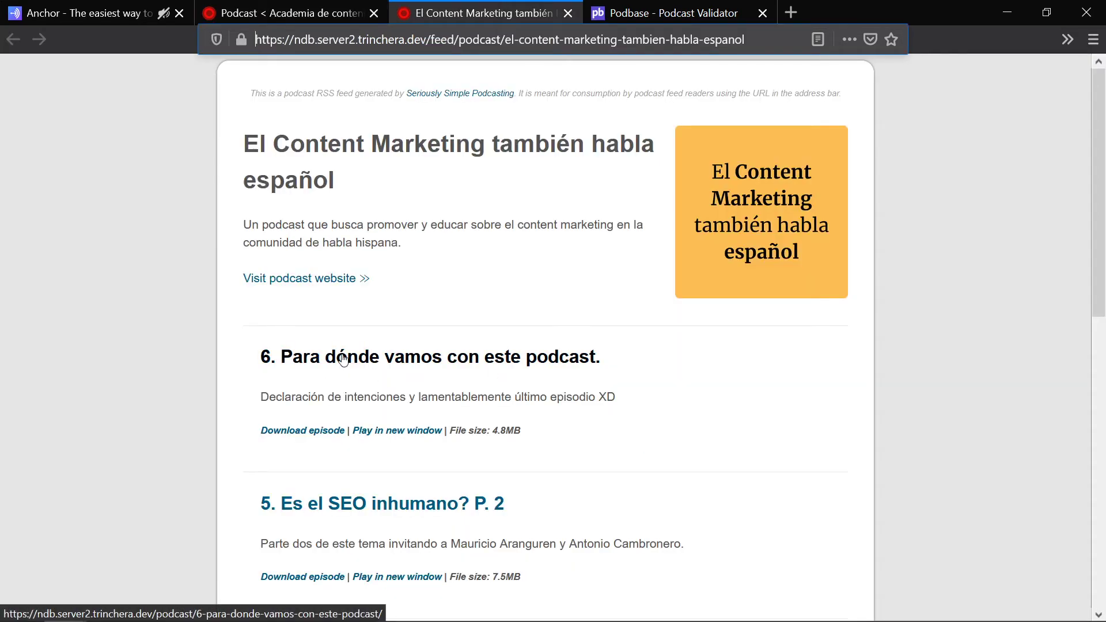
{"action": "left_click", "coordinate": [288, 13]}
{"action": "mouse_move", "coordinate": [634, 385]}
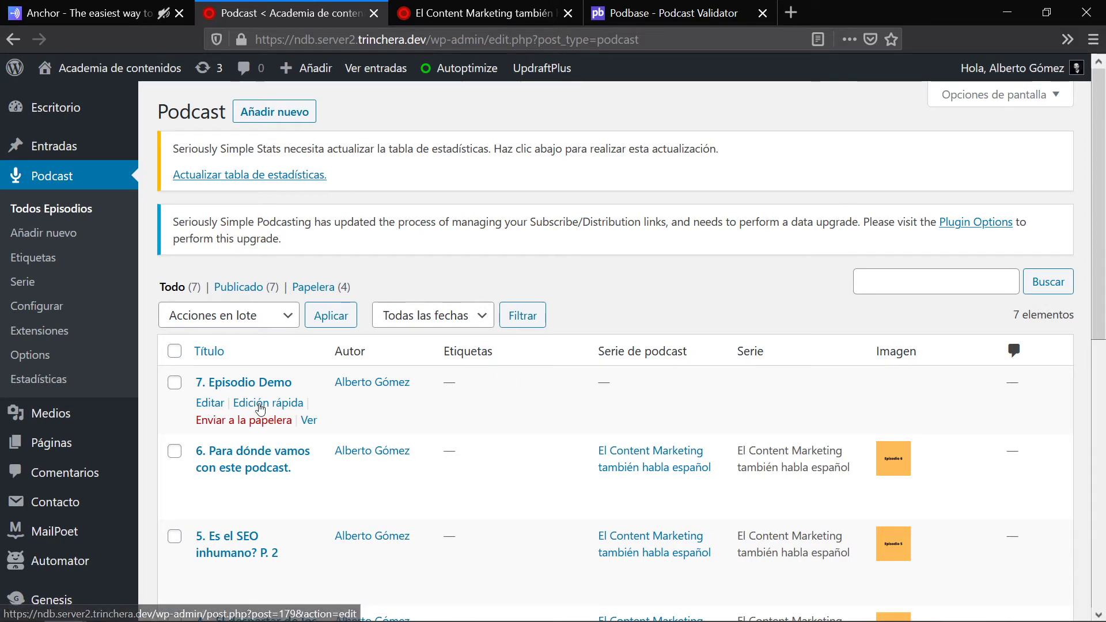
{"action": "left_click", "coordinate": [261, 403]}
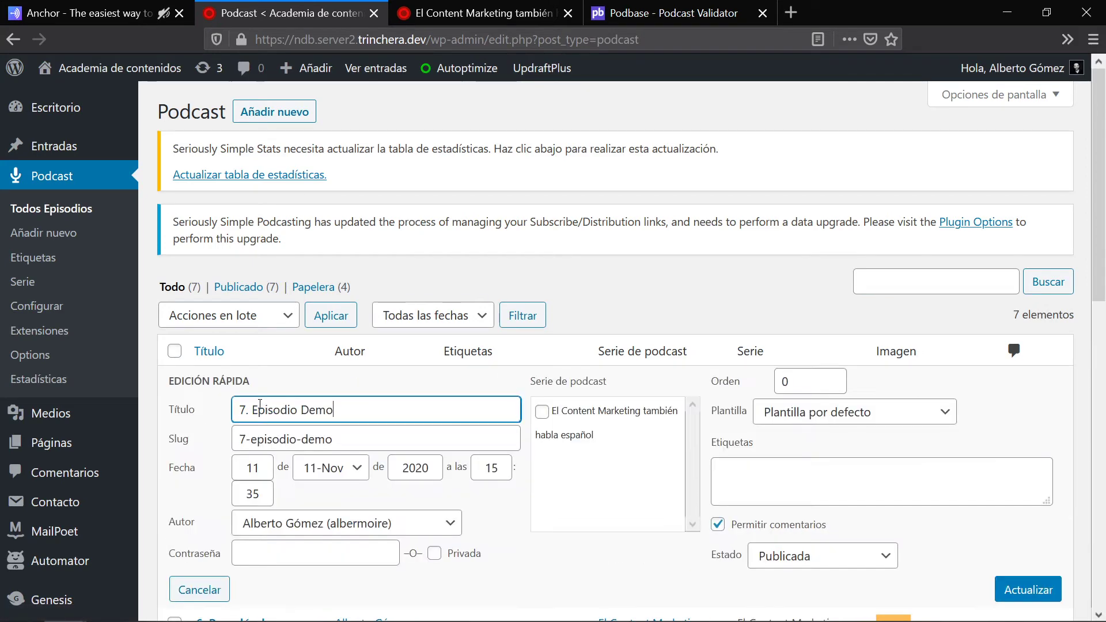
{"action": "left_click", "coordinate": [542, 411]}
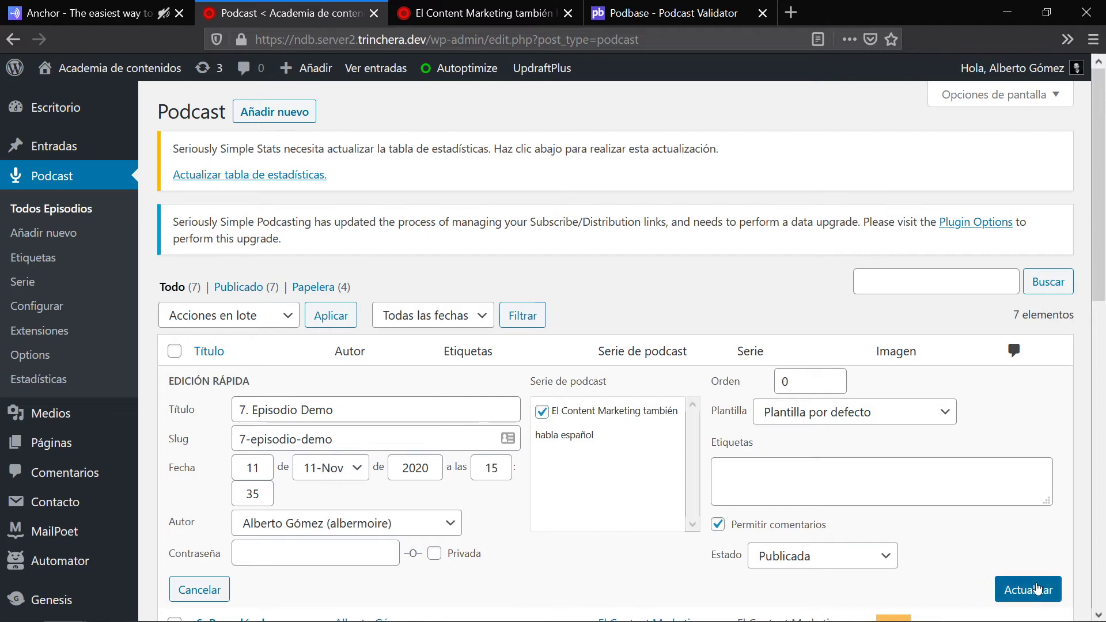
{"action": "left_click", "coordinate": [1037, 590]}
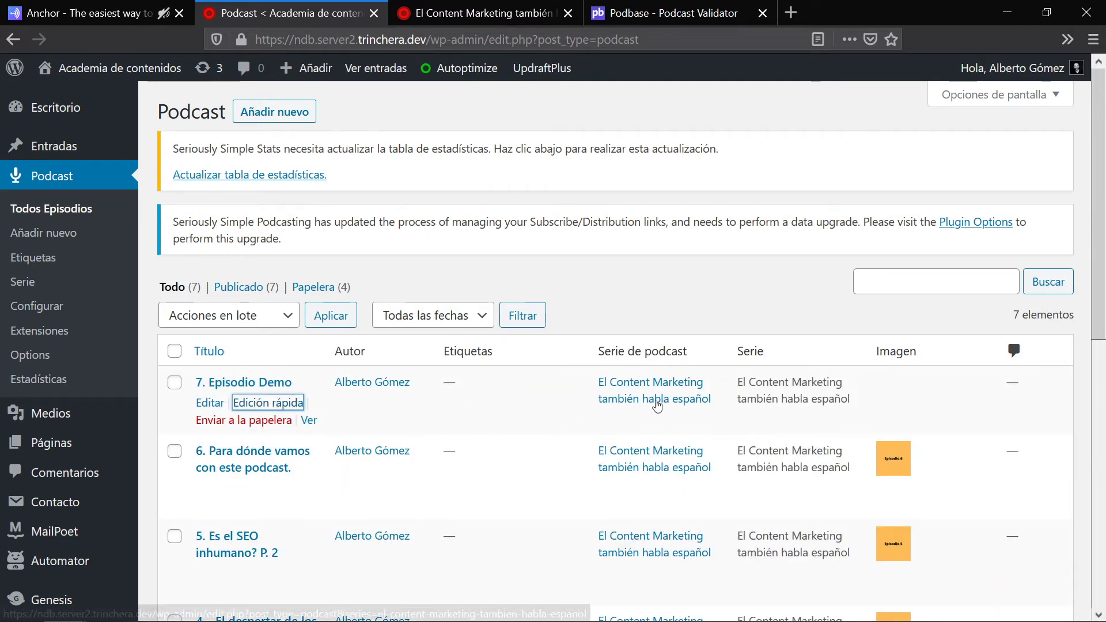
Step: Reload the podcast RSS feed to confirm episode 7 now appears
{"action": "left_click", "coordinate": [484, 13]}
{"action": "key", "text": "F5"}
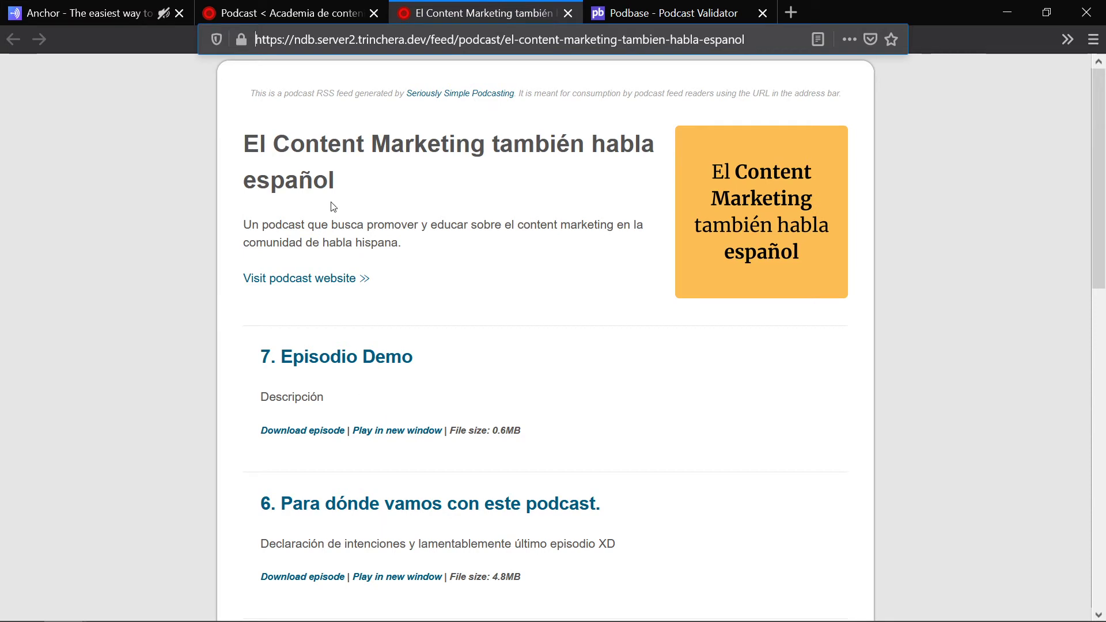
{"action": "left_click", "coordinate": [311, 13]}
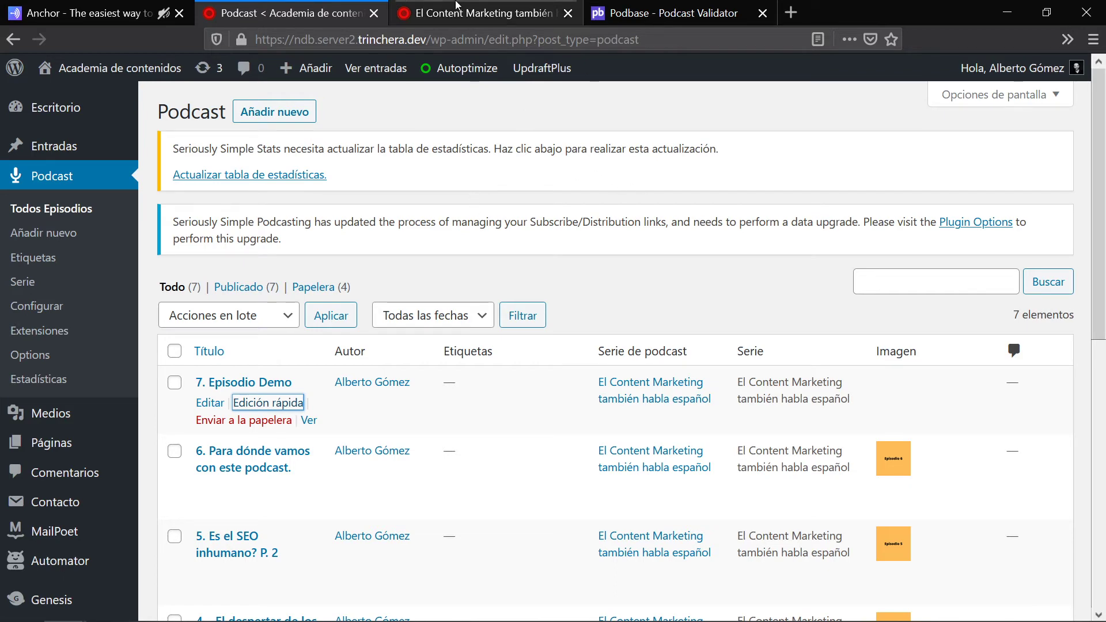
{"action": "left_click", "coordinate": [458, 12]}
{"action": "left_click", "coordinate": [323, 12]}
Step: Compare Anchor's episode 7 with the WordPress feed address, then go to Anchor's dashboard overview
{"action": "left_click", "coordinate": [81, 6]}
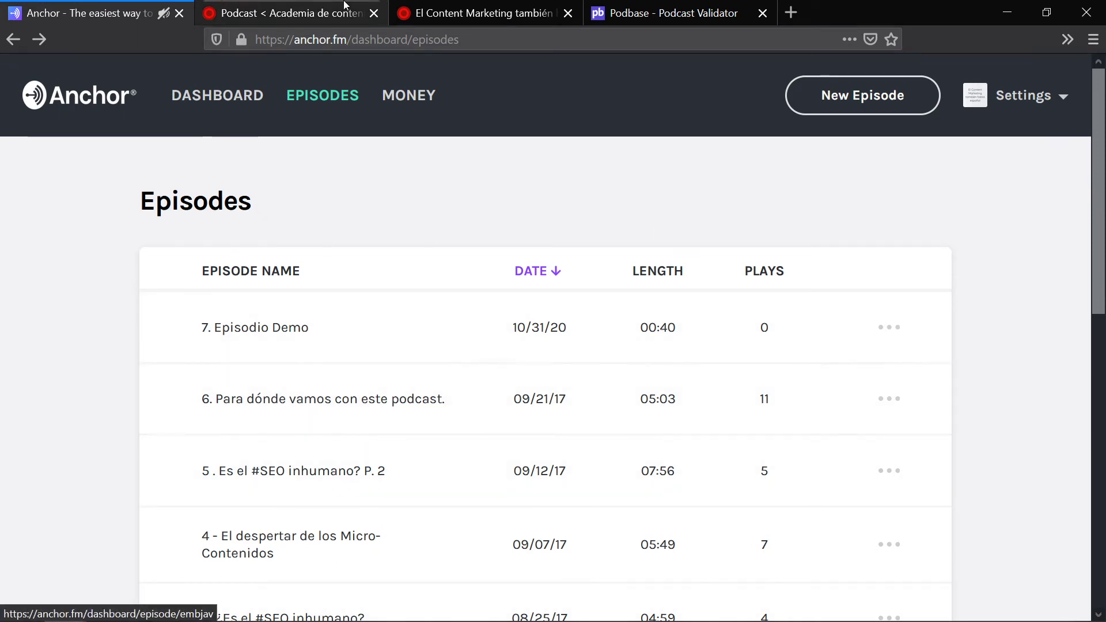
{"action": "left_click", "coordinate": [283, 13]}
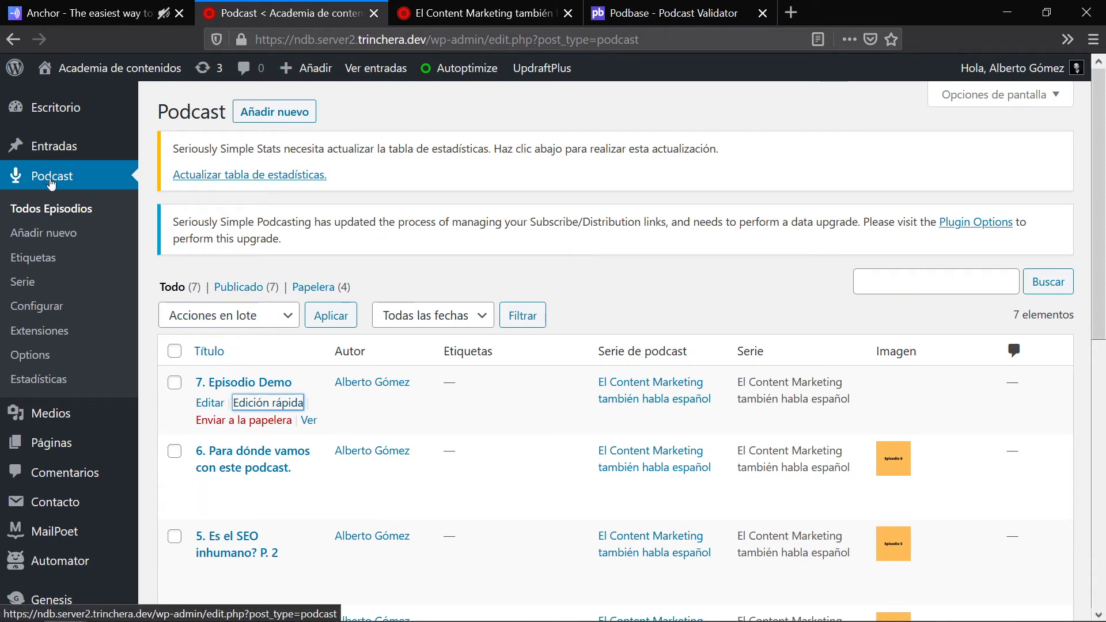
{"action": "left_click", "coordinate": [105, 13]}
{"action": "left_click", "coordinate": [889, 327]}
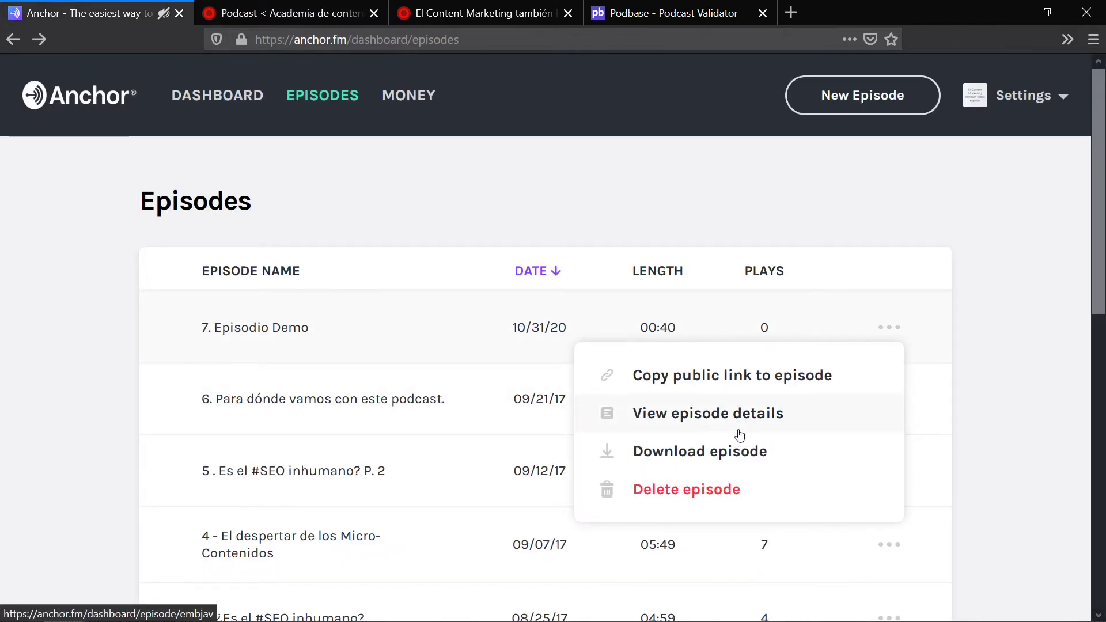
{"action": "left_click", "coordinate": [343, 8]}
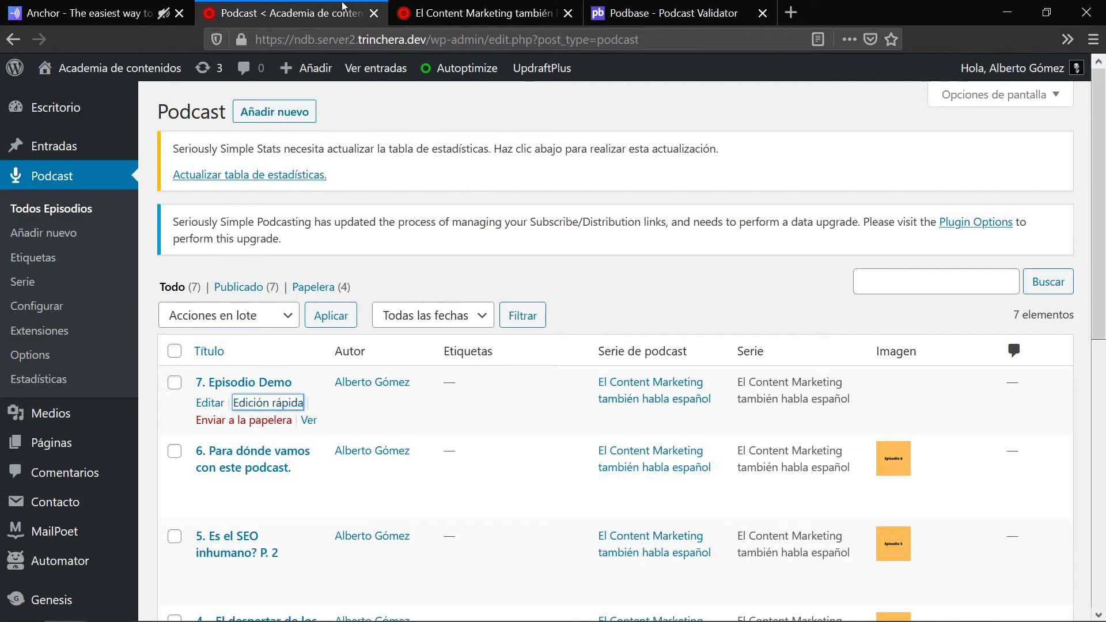
{"action": "left_click", "coordinate": [487, 8]}
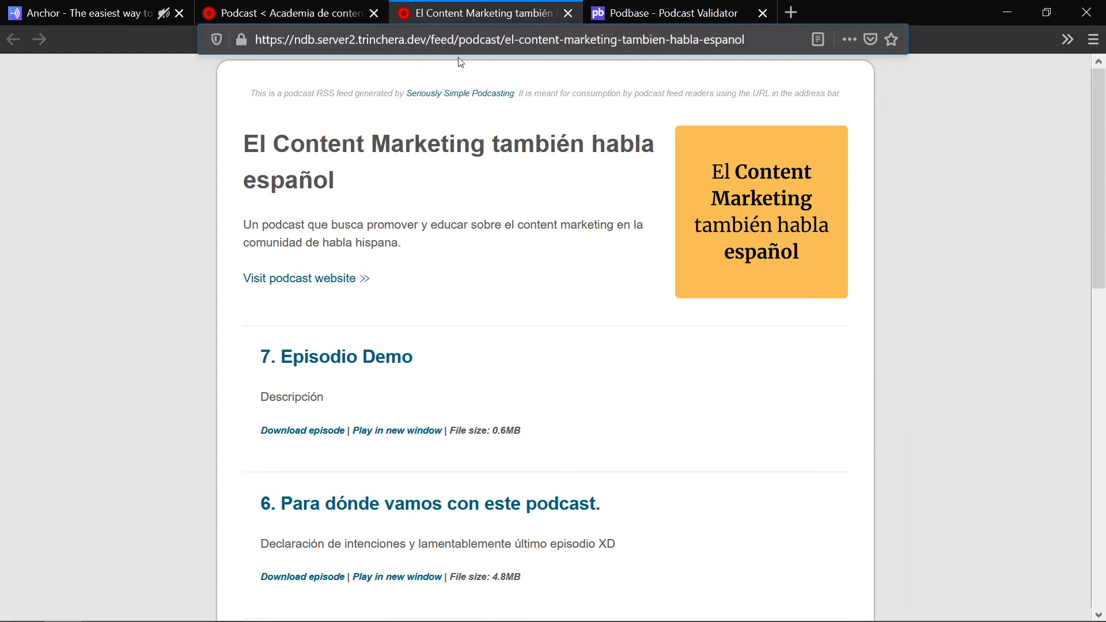
{"action": "left_click_drag", "start_coordinate": [746, 40], "coordinate": [166, 37]}
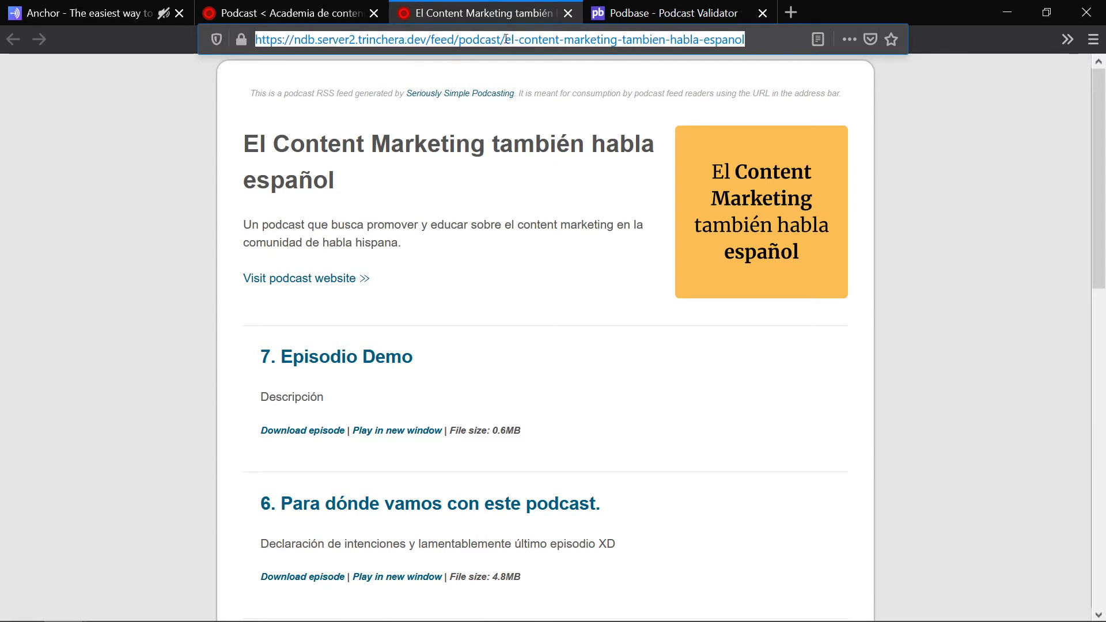
{"action": "left_click", "coordinate": [92, 12]}
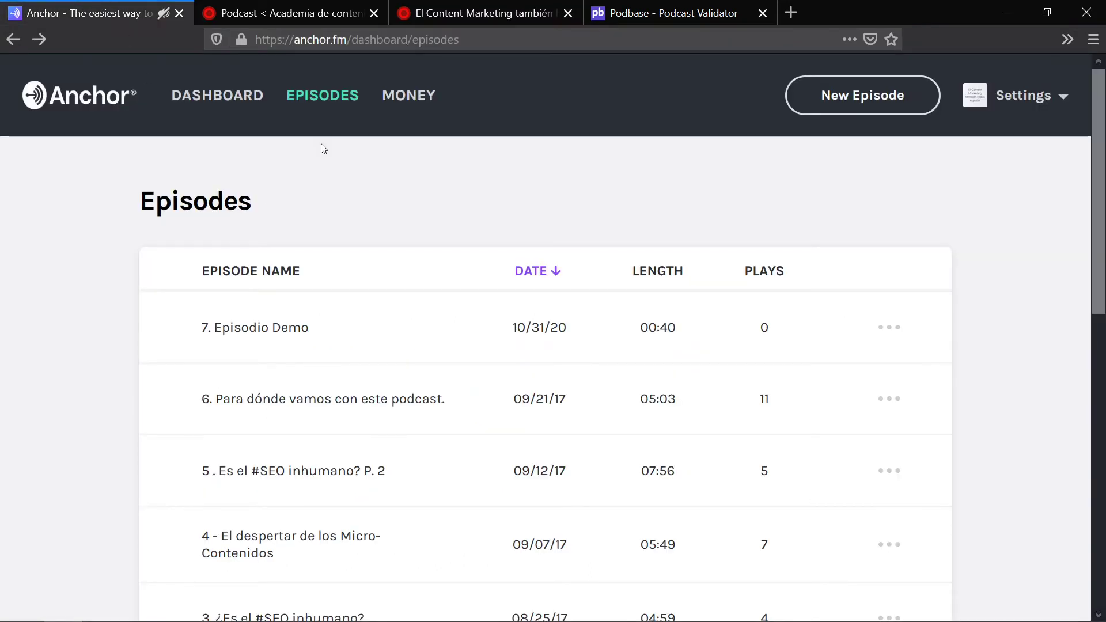
{"action": "left_click", "coordinate": [240, 102]}
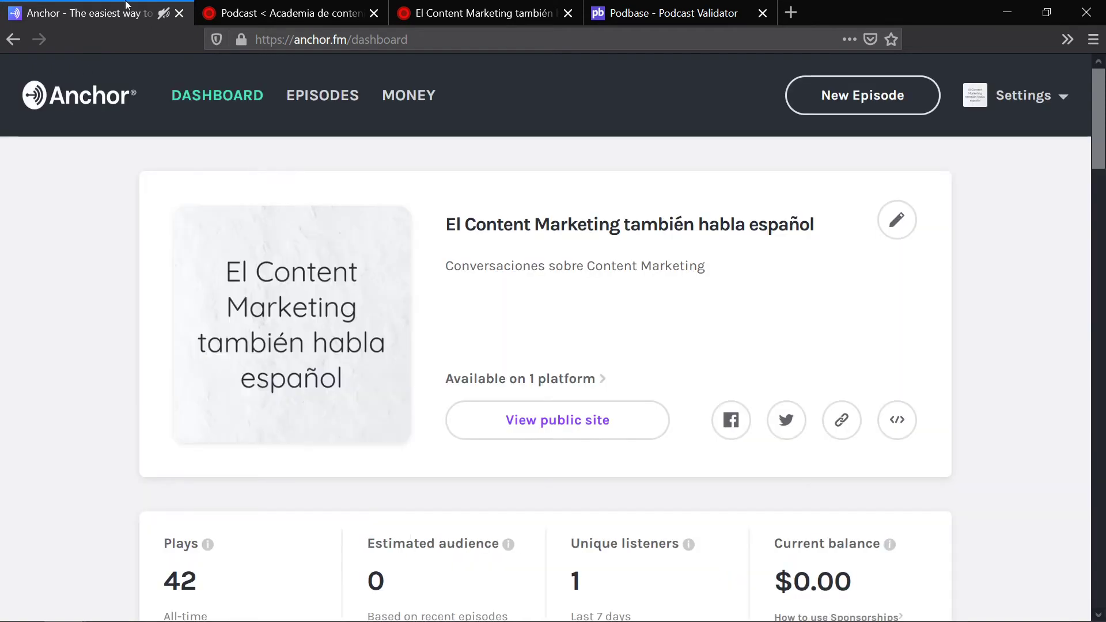
Step: Open the Anchor podcast settings and go to the Distribution page
{"action": "scroll", "coordinate": [732, 277], "scroll_direction": "down", "scroll_amount": 6}
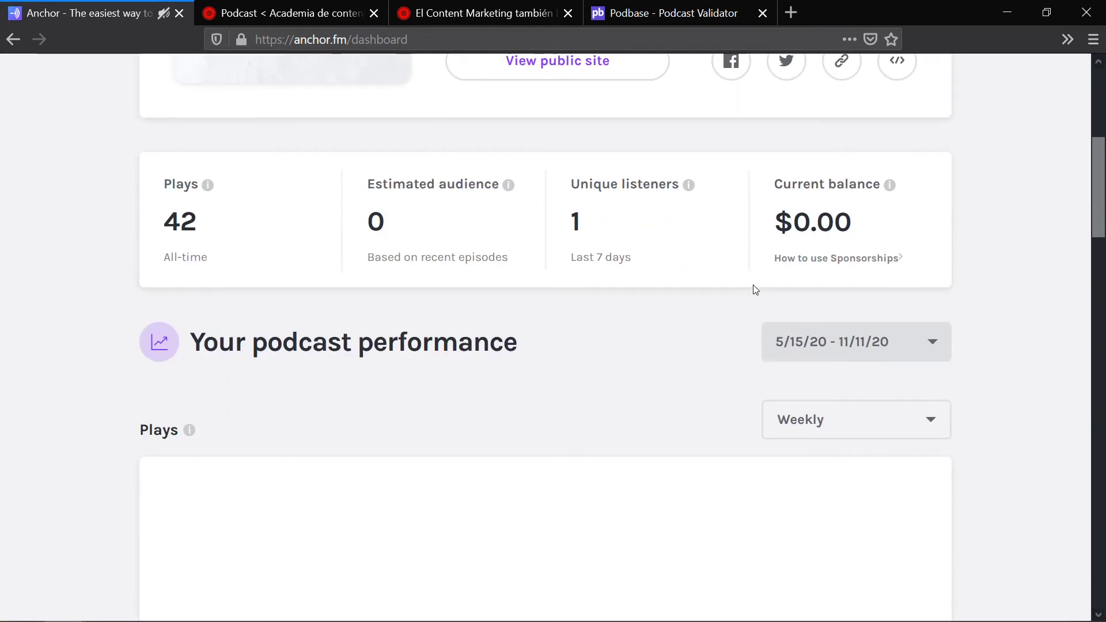
{"action": "scroll", "coordinate": [754, 311], "scroll_direction": "up", "scroll_amount": 6}
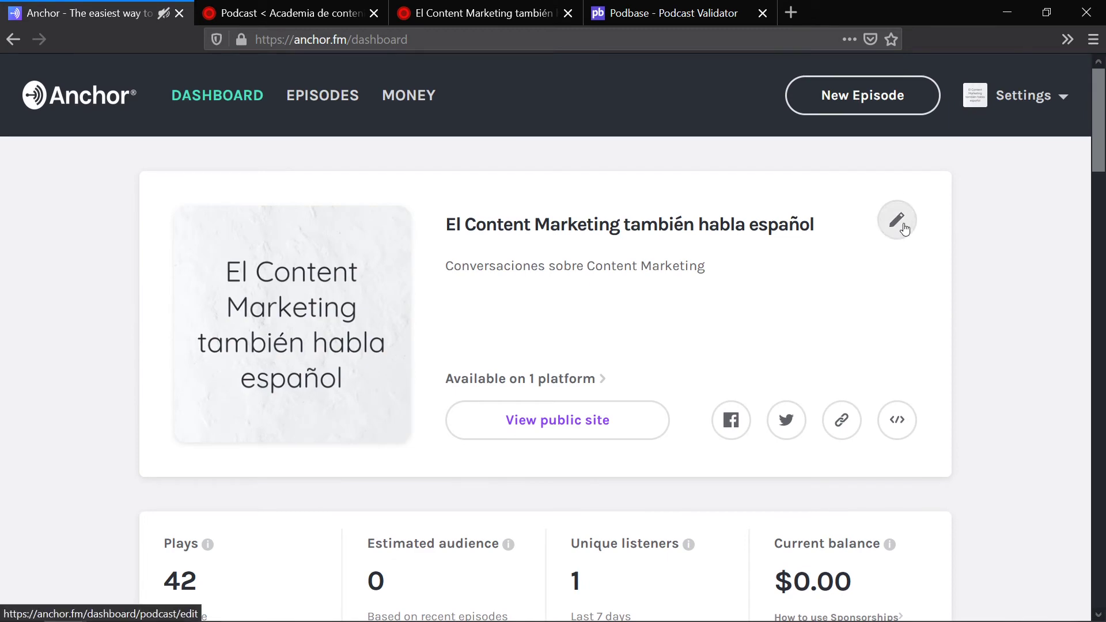
{"action": "left_click", "coordinate": [905, 230]}
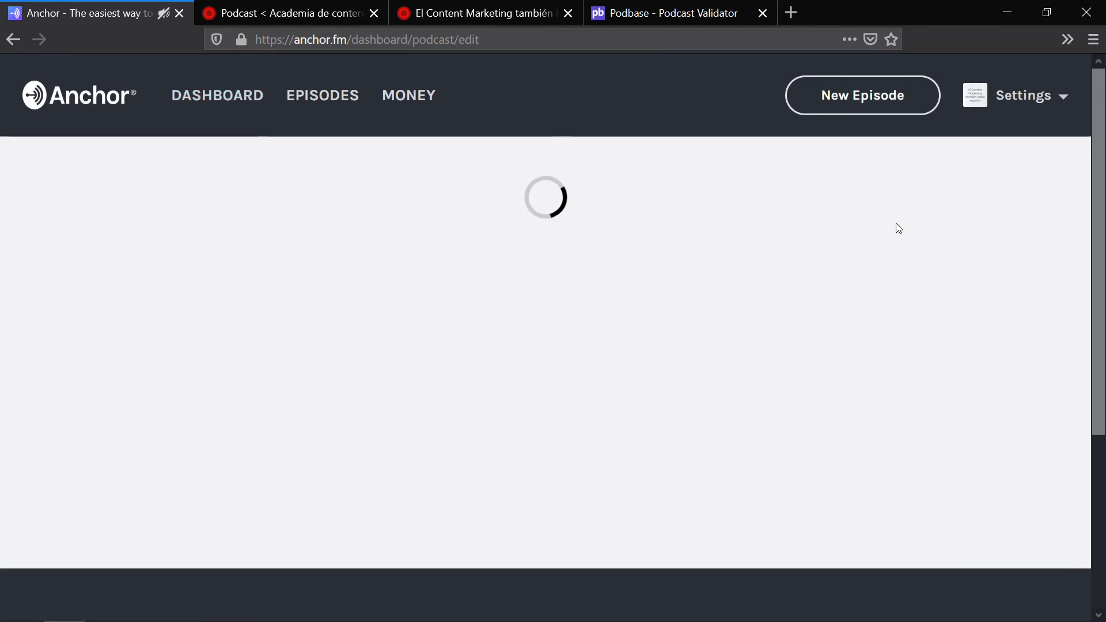
{"action": "scroll", "coordinate": [837, 240], "scroll_direction": "down", "scroll_amount": 7}
{"action": "scroll", "coordinate": [865, 256], "scroll_direction": "up", "scroll_amount": 7}
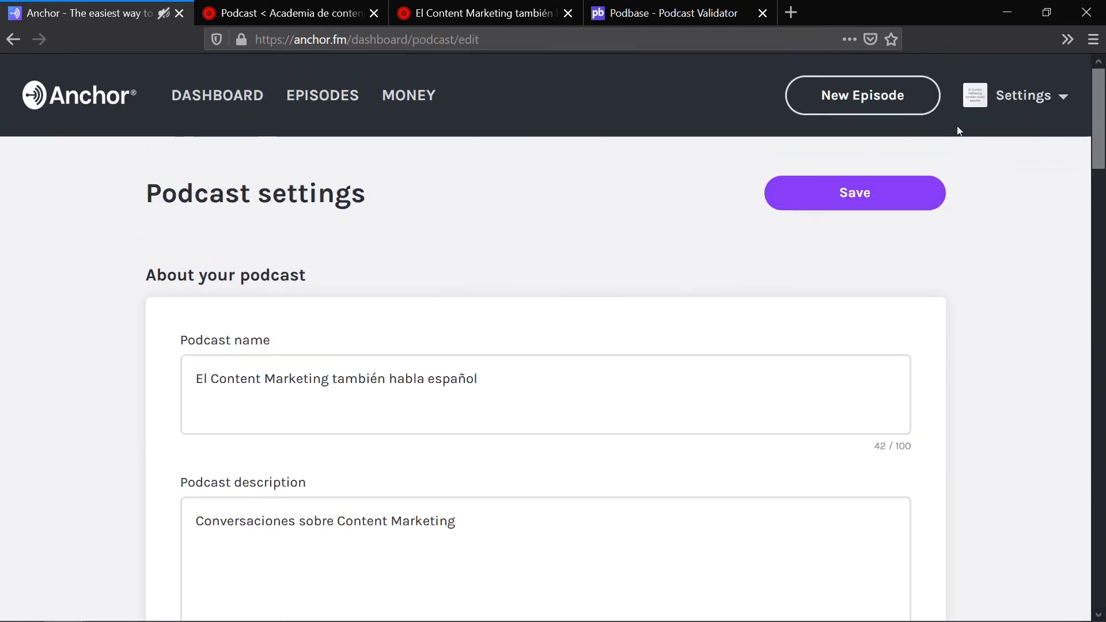
{"action": "left_click", "coordinate": [1032, 92]}
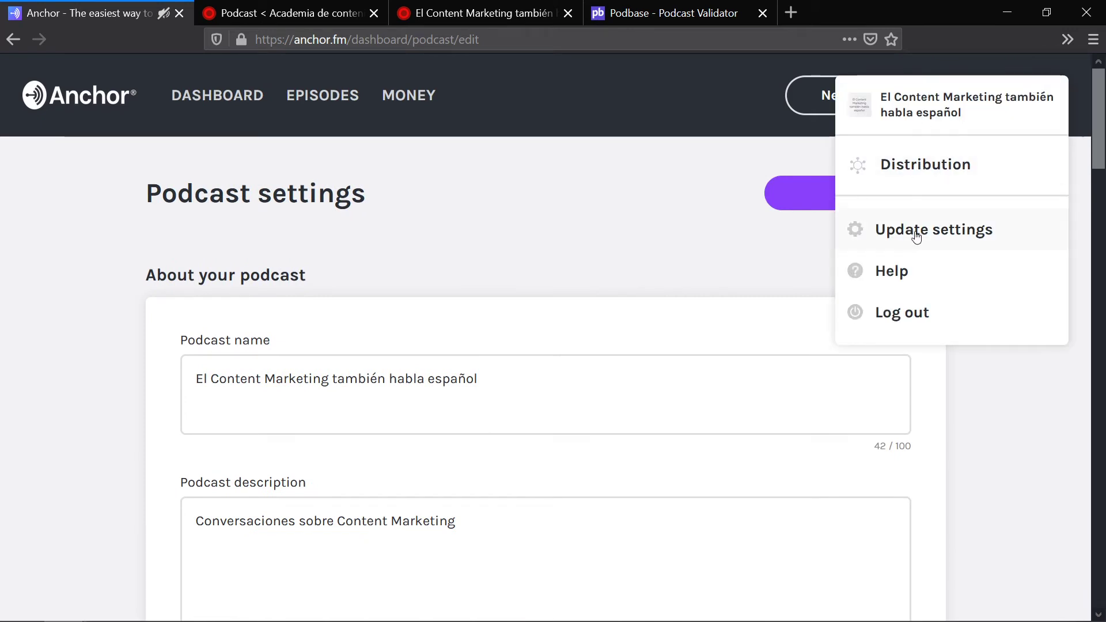
{"action": "left_click", "coordinate": [923, 168]}
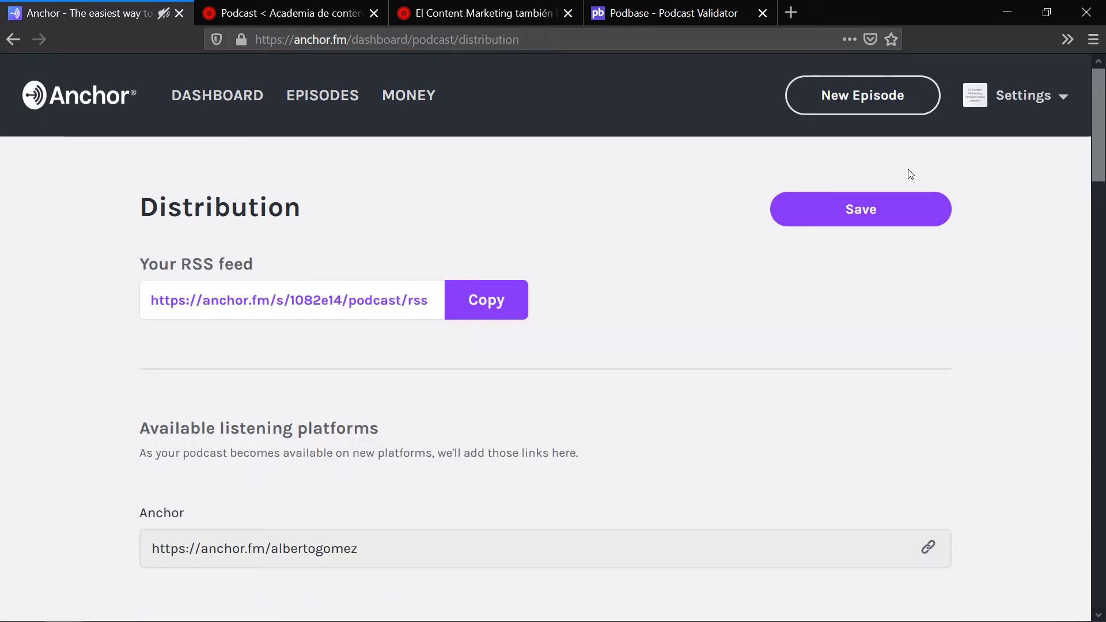
Step: Select the whole Anchor RSS feed address and copy it
{"action": "left_click", "coordinate": [257, 314]}
{"action": "left_click_drag", "start_coordinate": [209, 305], "coordinate": [486, 299]}
{"action": "left_click", "coordinate": [673, 292]}
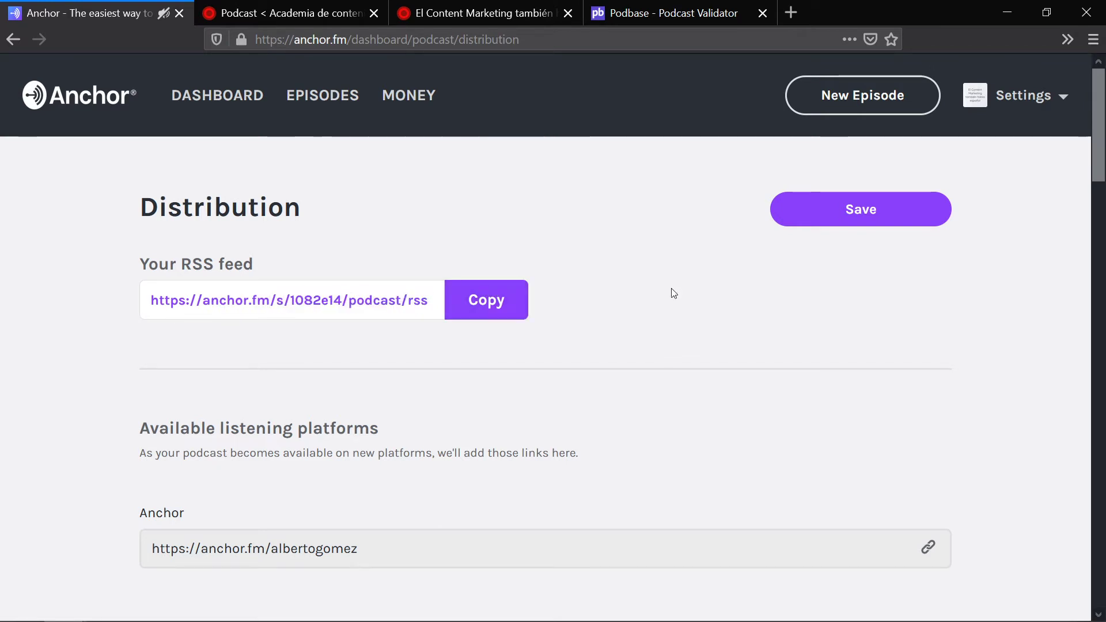
{"action": "left_click", "coordinate": [486, 4]}
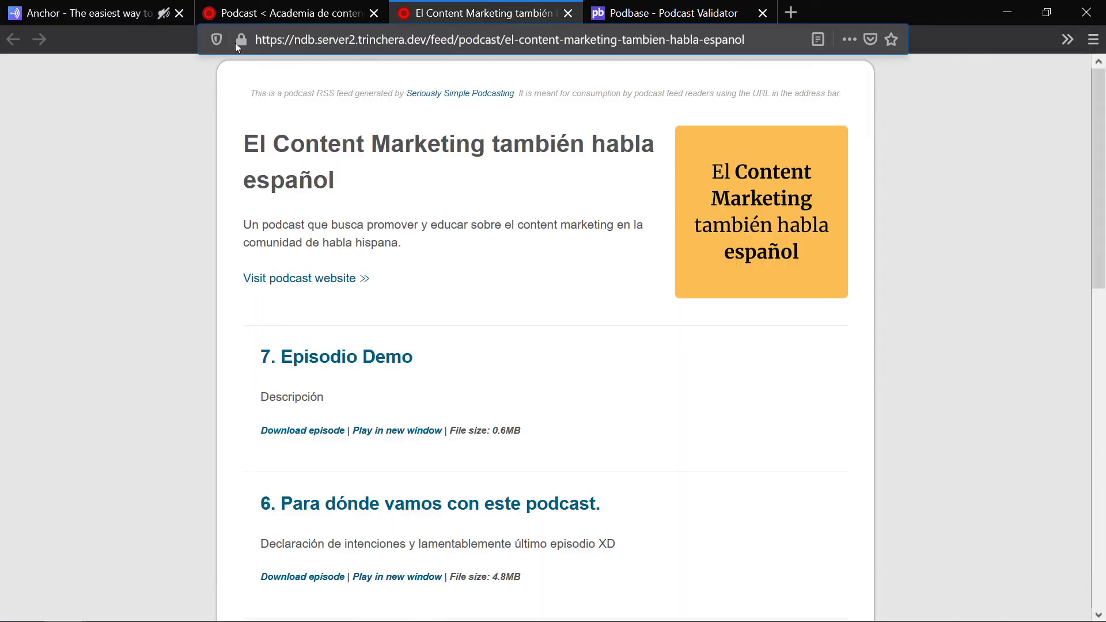
{"action": "key", "text": "ctrl+Tab"}
{"action": "left_click", "coordinate": [524, 4]}
{"action": "key", "text": "ctrl+Tab"}
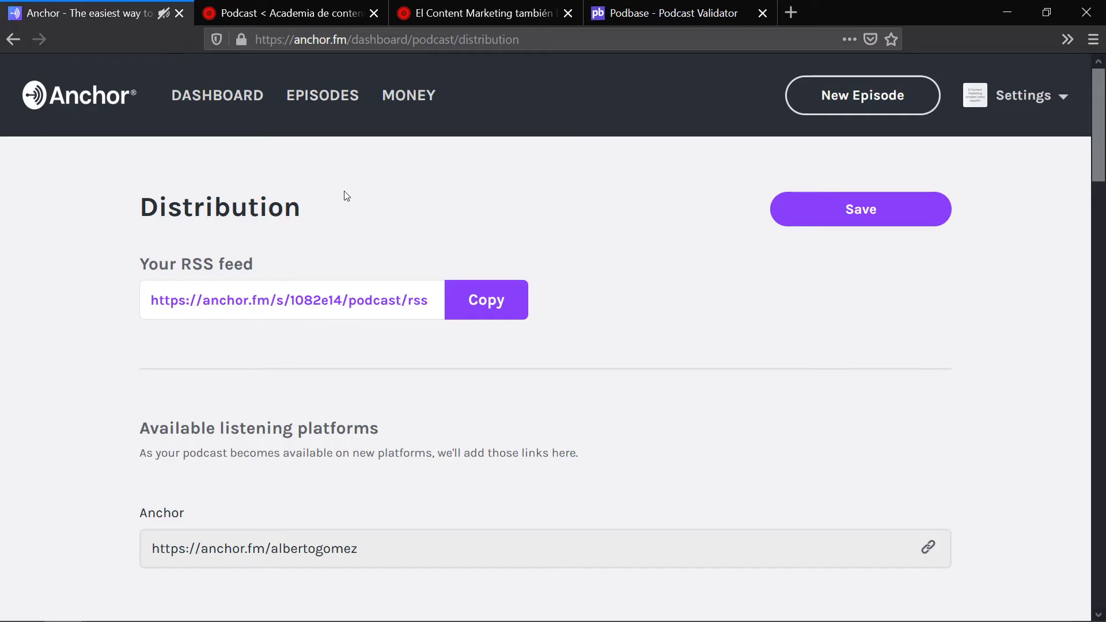
{"action": "triple_click", "coordinate": [367, 300]}
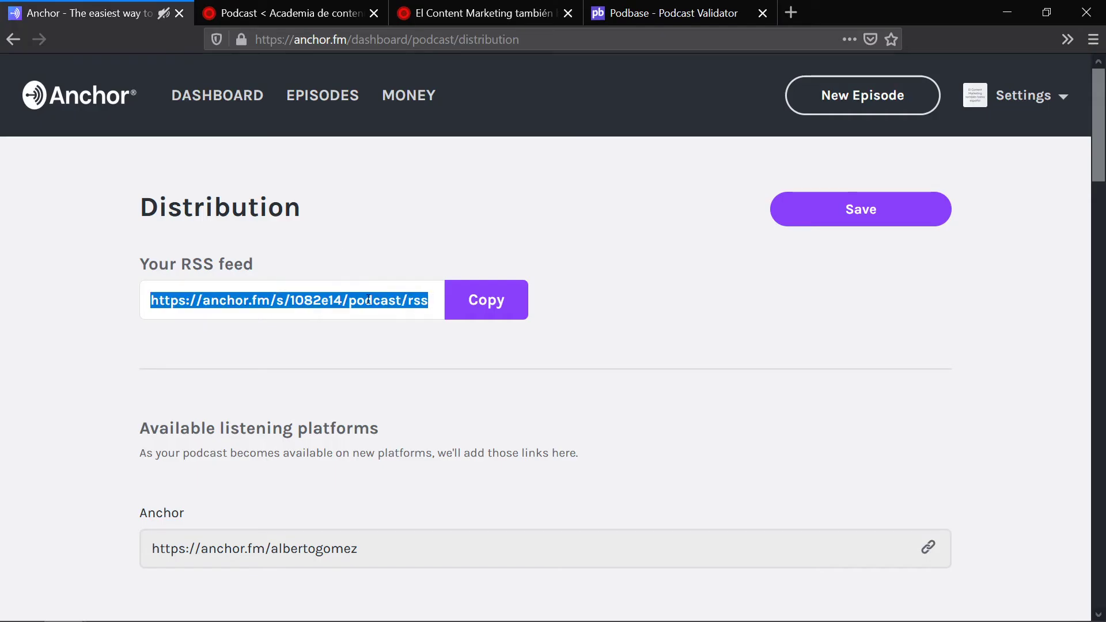
{"action": "key", "text": "ctrl+c"}
Step: Load the copied Anchor RSS feed in a new tab and cancel saving the rss file
{"action": "left_click", "coordinate": [791, 12]}
{"action": "key", "text": "ctrl+v"}
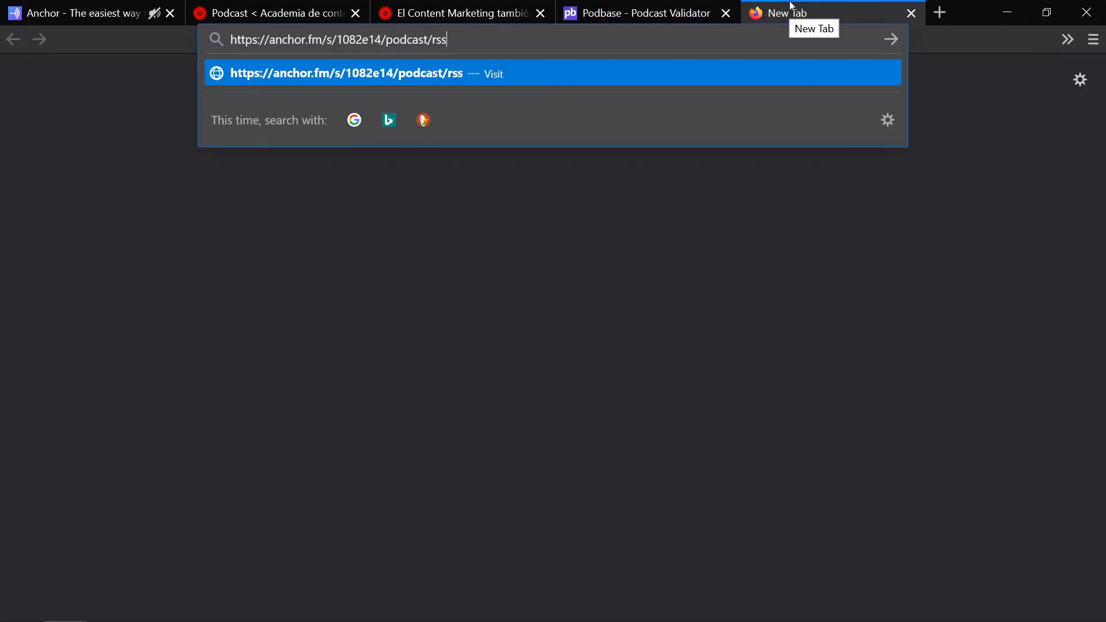
{"action": "key", "text": "Return"}
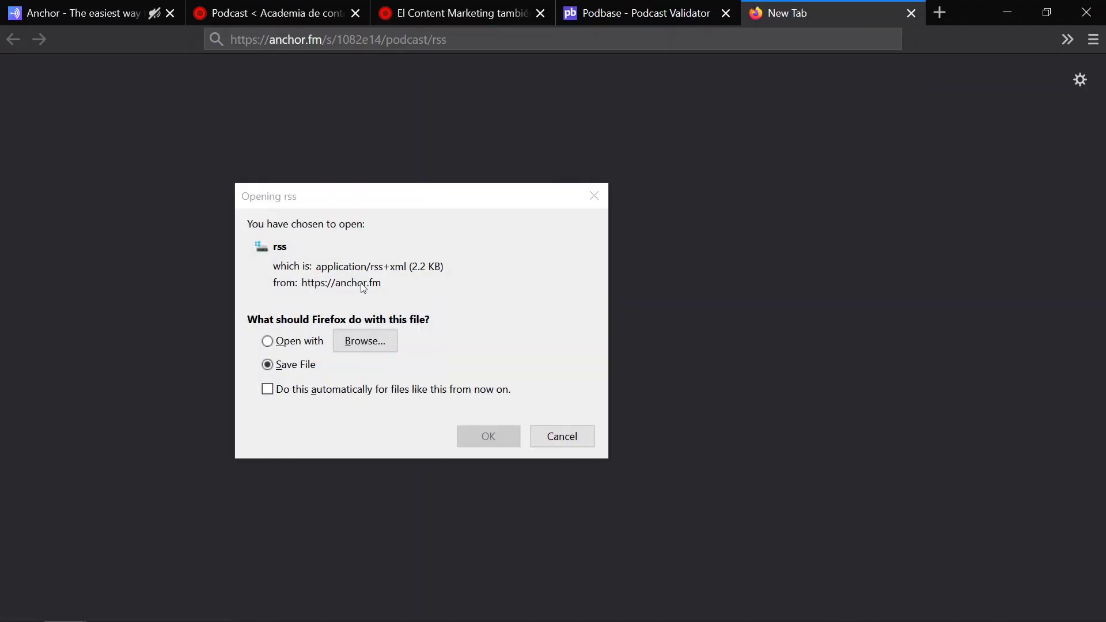
{"action": "left_click", "coordinate": [569, 437]}
Step: Check the WordPress feed address, then advance the slideshow to 'Cómo publicar un podcast'
{"action": "left_click", "coordinate": [461, 8]}
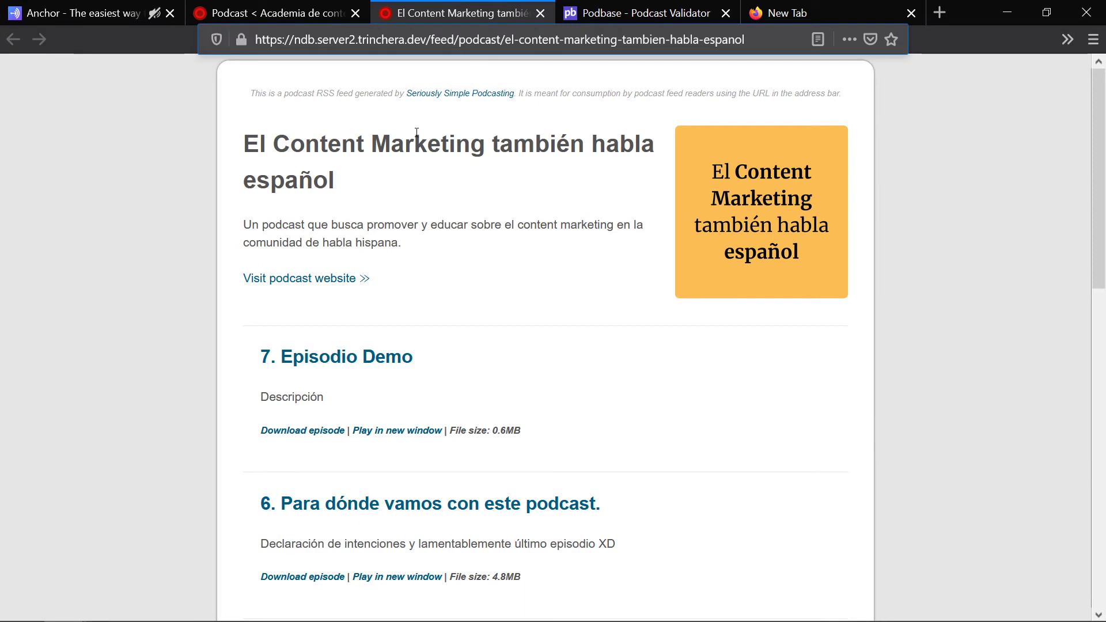
{"action": "left_click", "coordinate": [779, 41]}
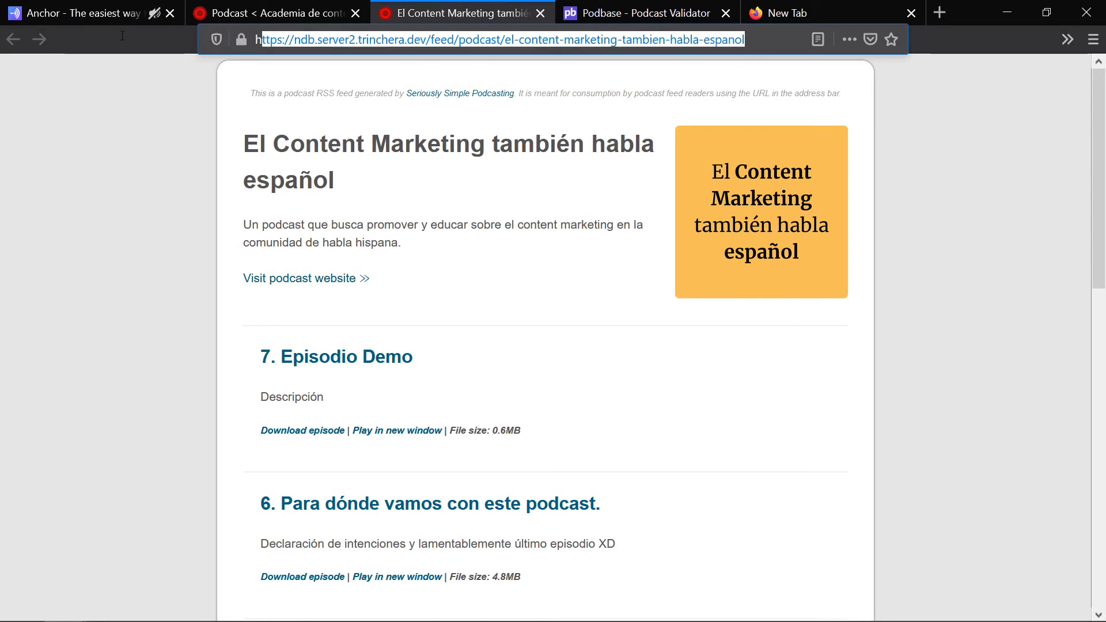
{"action": "left_click", "coordinate": [377, 108]}
{"action": "key", "text": "alt+Tab"}
{"action": "key", "text": "Right"}
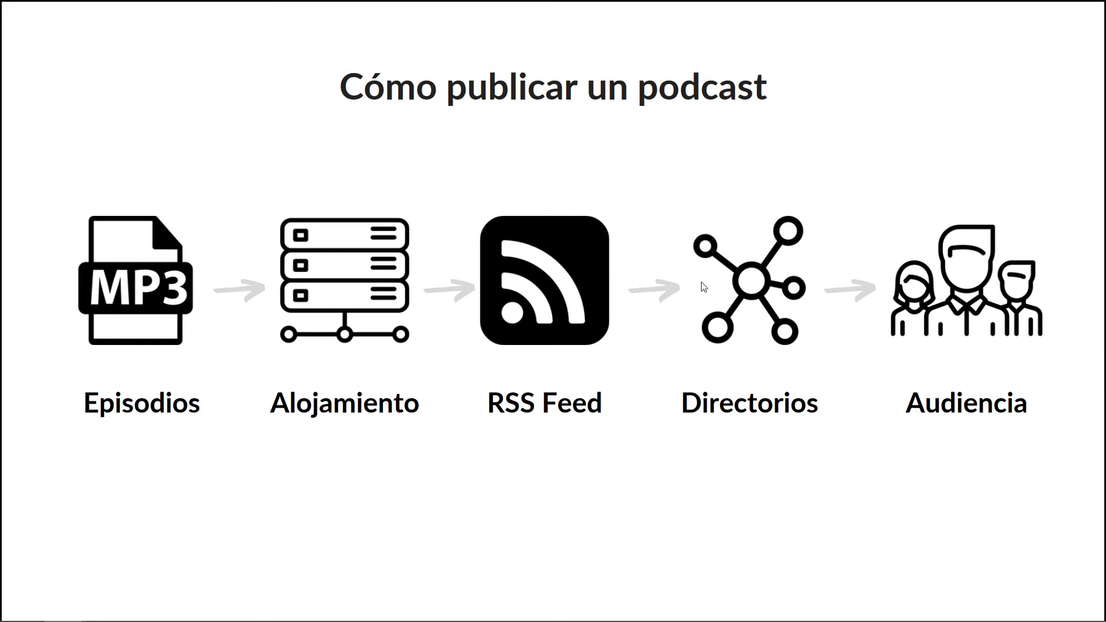
Step: Reveal the podcast directory badges on the slide and switch to the Podbase validator page
{"action": "key", "text": "Right"}
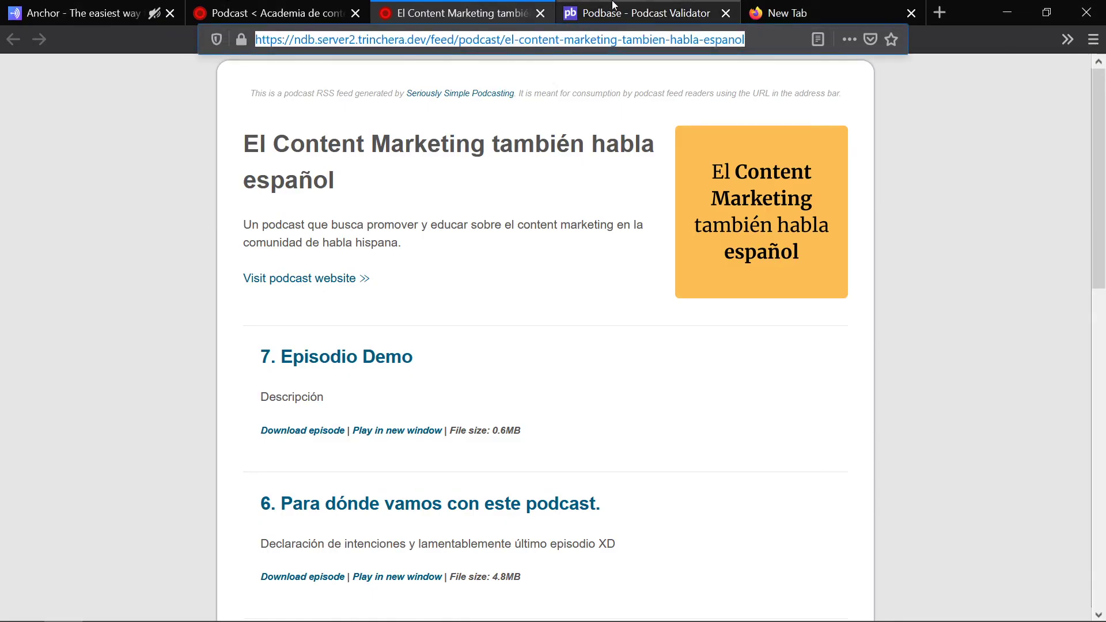
{"action": "left_click", "coordinate": [640, 12]}
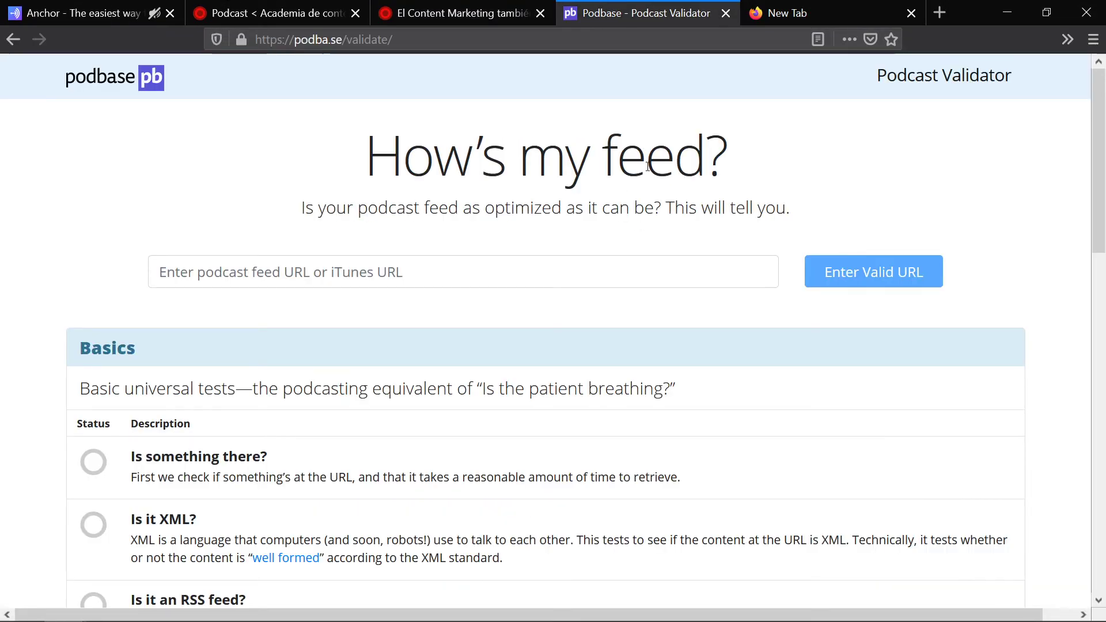
Step: Paste the podcast feed URL into Podbase, validate it, and review the results
{"action": "left_click", "coordinate": [398, 40]}
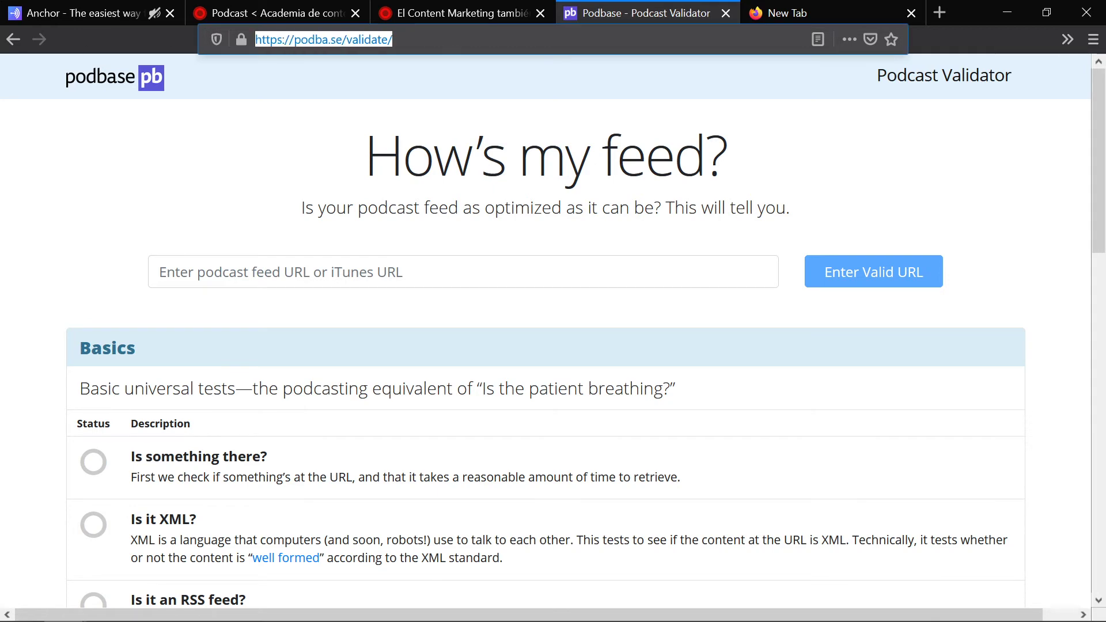
{"action": "left_click", "coordinate": [298, 281]}
{"action": "type", "text": "https://ndb.server2.trinchera.dev/feed/podcast/el-content-marketing-tambien-habla-espanol"}
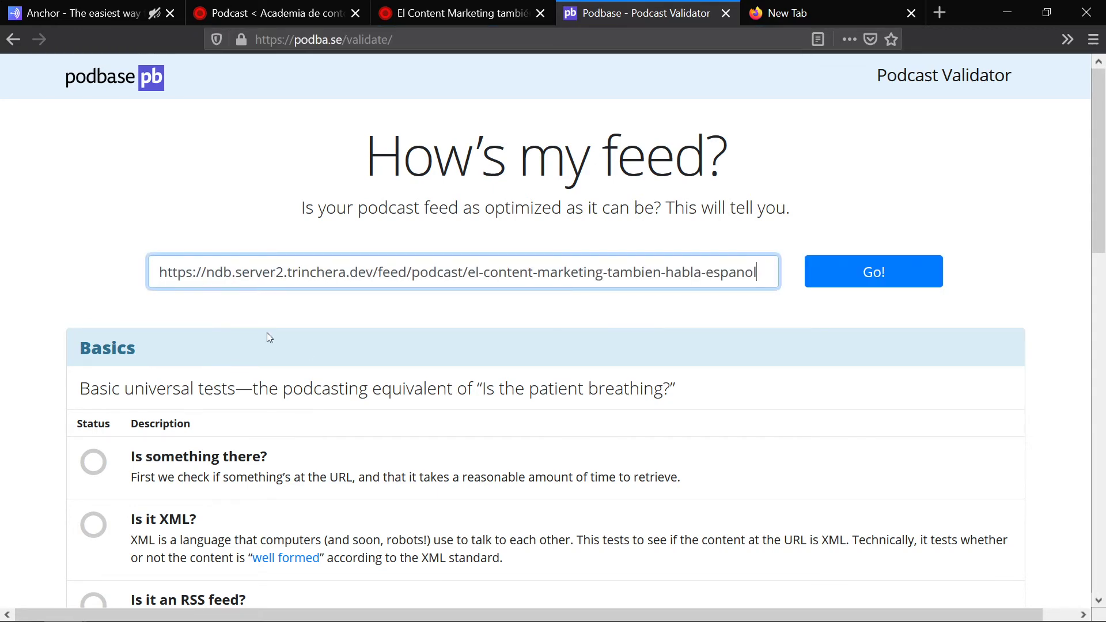
{"action": "left_click", "coordinate": [861, 273]}
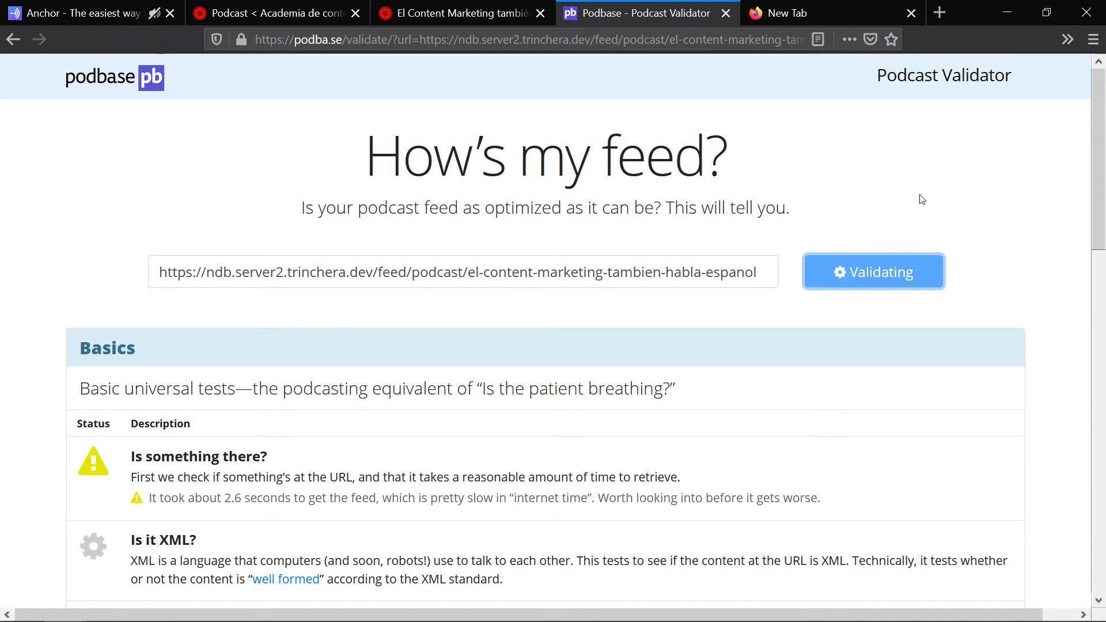
{"action": "scroll", "coordinate": [921, 199], "scroll_direction": "down", "scroll_amount": 5}
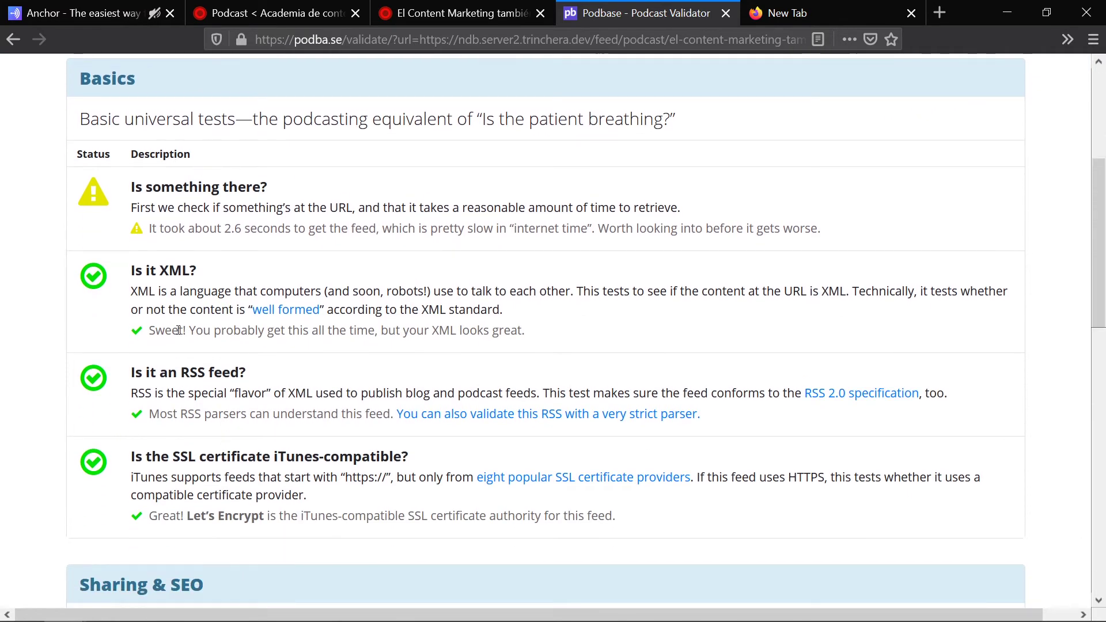
{"action": "scroll", "coordinate": [184, 230], "scroll_direction": "down", "scroll_amount": 2}
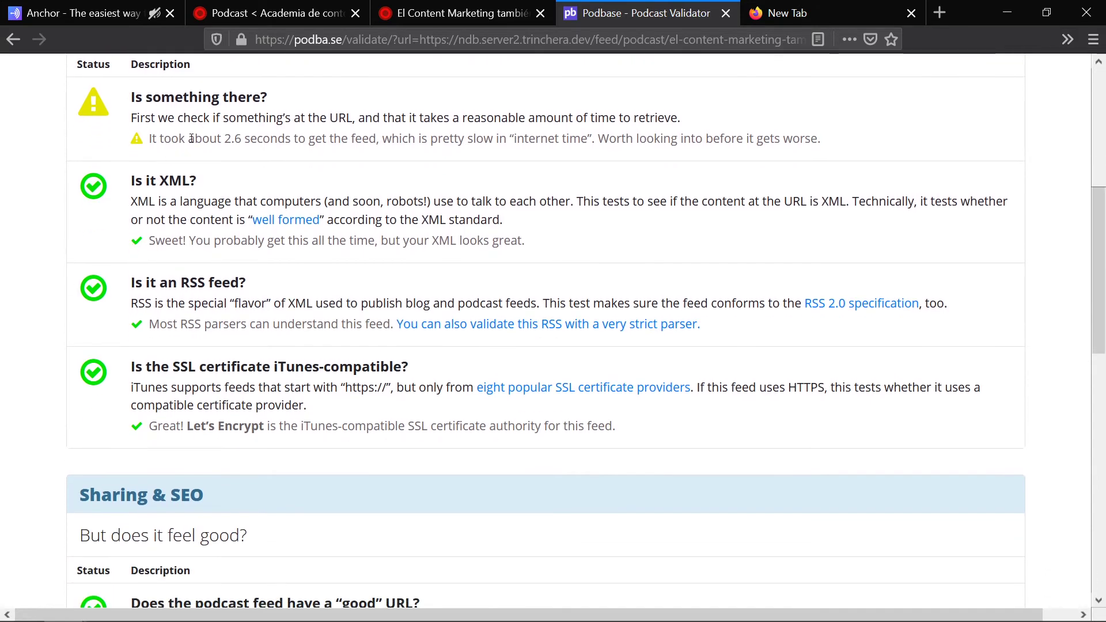
{"action": "scroll", "coordinate": [275, 173], "scroll_direction": "down", "scroll_amount": 4}
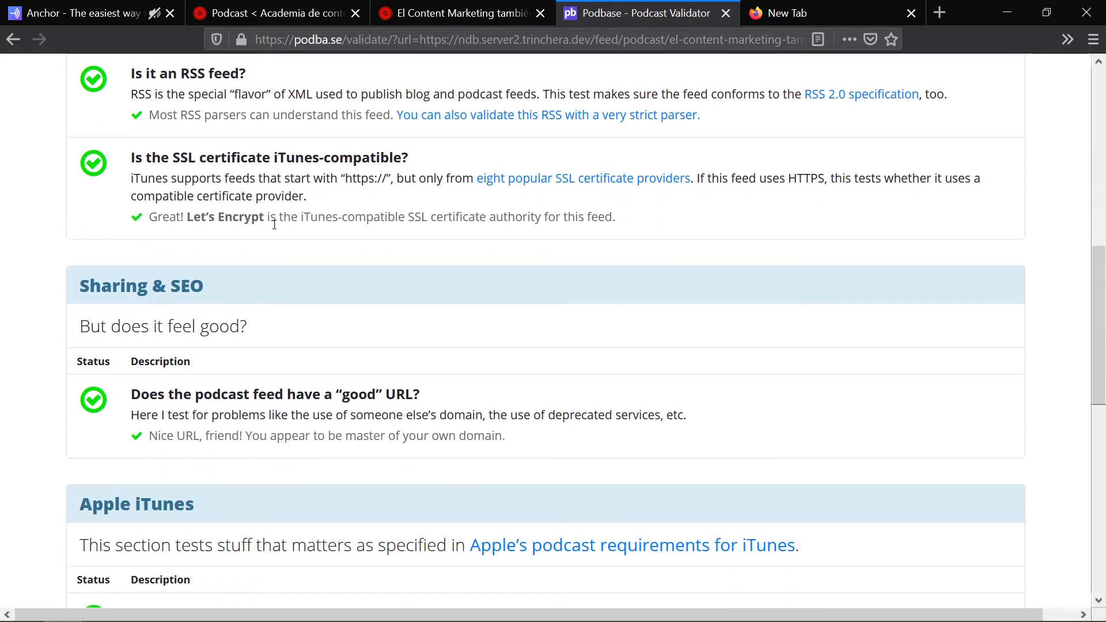
{"action": "scroll", "coordinate": [457, 180], "scroll_direction": "down", "scroll_amount": 7}
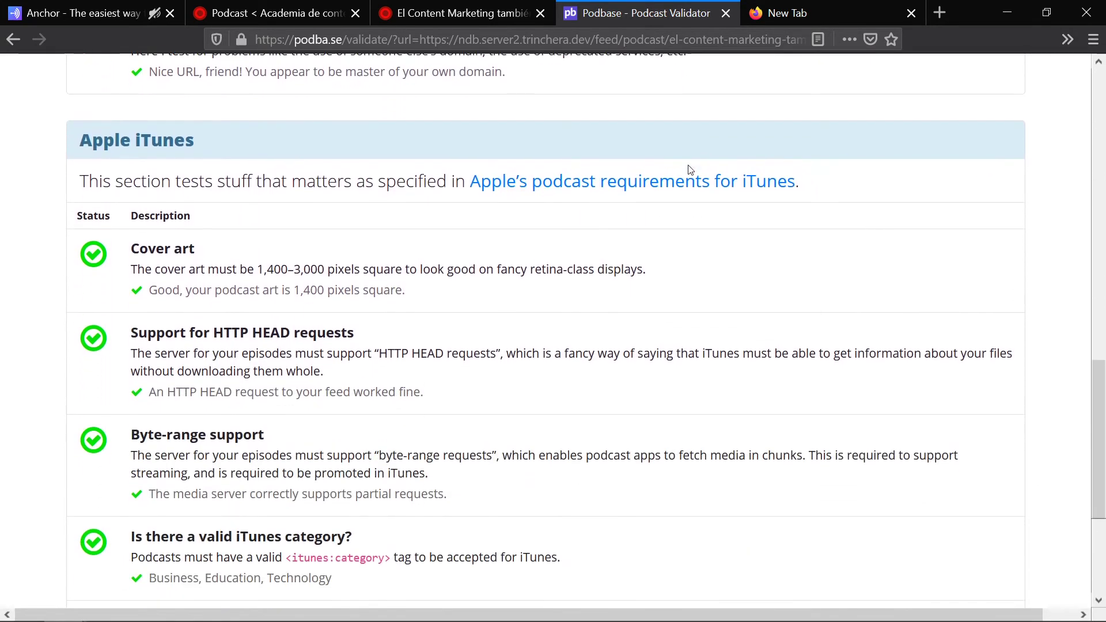
{"action": "scroll", "coordinate": [690, 168], "scroll_direction": "down", "scroll_amount": 5}
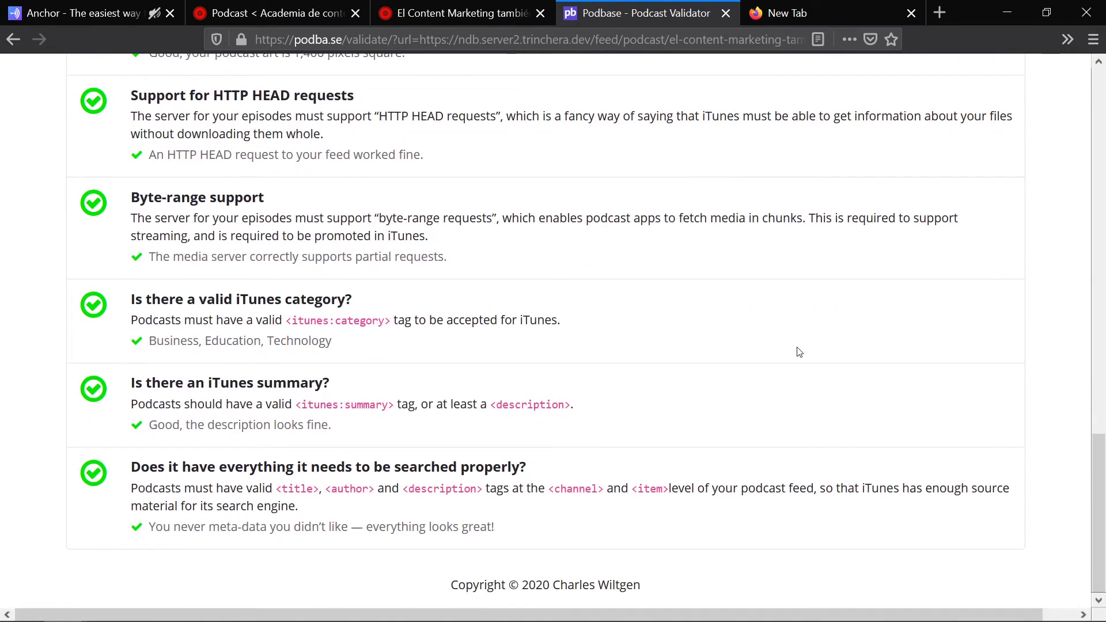
{"action": "scroll", "coordinate": [792, 342], "scroll_direction": "up", "scroll_amount": 16}
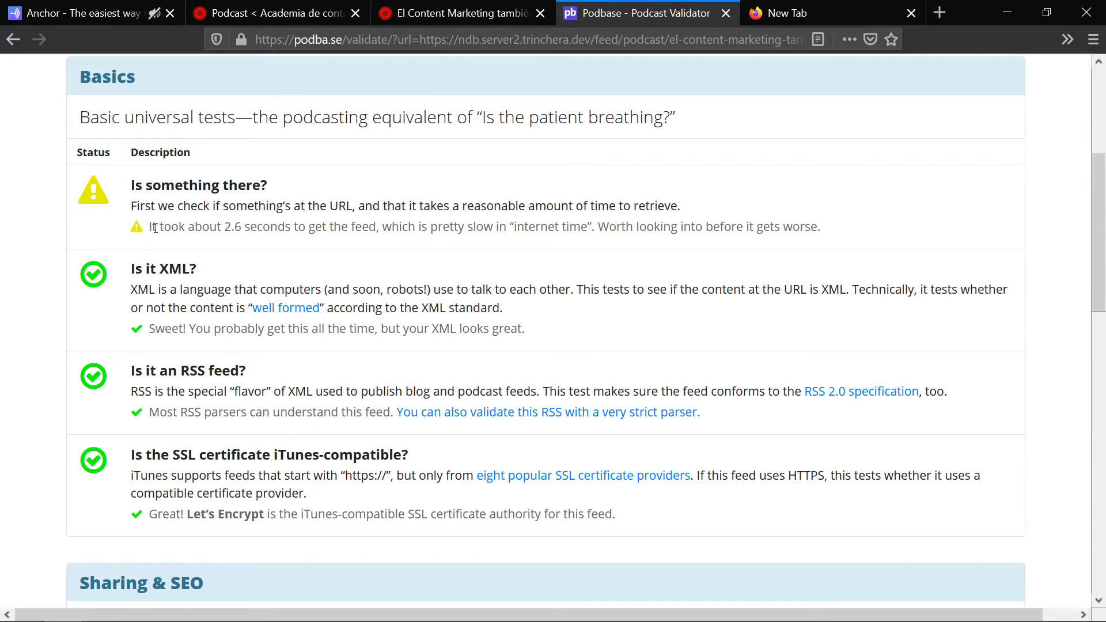
Step: Highlight the slow-feed retrieval warning and compare it against the podcast's RSS feed page
{"action": "left_click_drag", "start_coordinate": [148, 229], "coordinate": [307, 229]}
{"action": "left_click", "coordinate": [245, 229]}
{"action": "left_click_drag", "start_coordinate": [378, 226], "coordinate": [171, 229]}
{"action": "left_click", "coordinate": [493, 228]}
{"action": "left_click_drag", "start_coordinate": [860, 235], "coordinate": [415, 227]}
{"action": "left_click", "coordinate": [461, 13]}
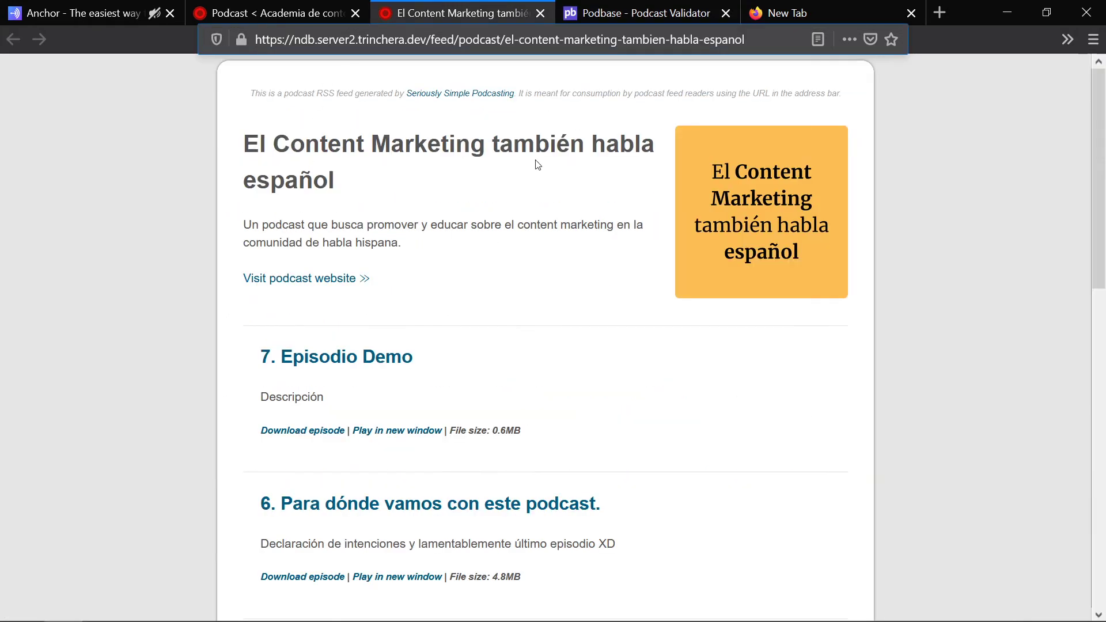
{"action": "left_click", "coordinate": [602, 7]}
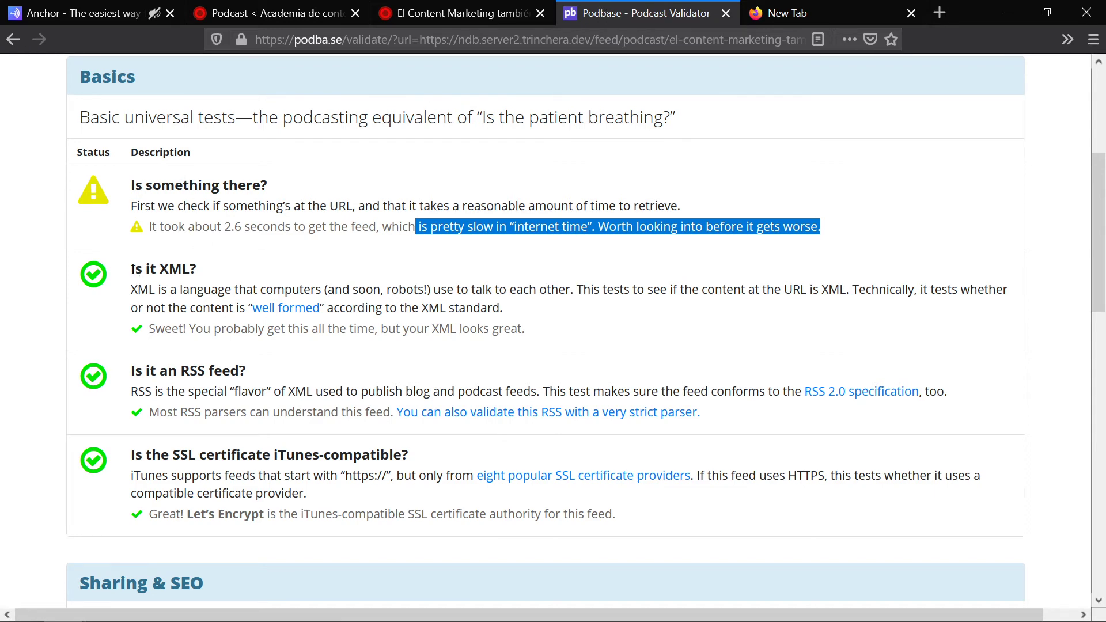
Step: Highlight the 'Is it XML?' and 'Is it an RSS feed?' results, comparing them with the feed
{"action": "triple_click", "coordinate": [164, 268]}
{"action": "left_click_drag", "start_coordinate": [128, 372], "coordinate": [301, 372]}
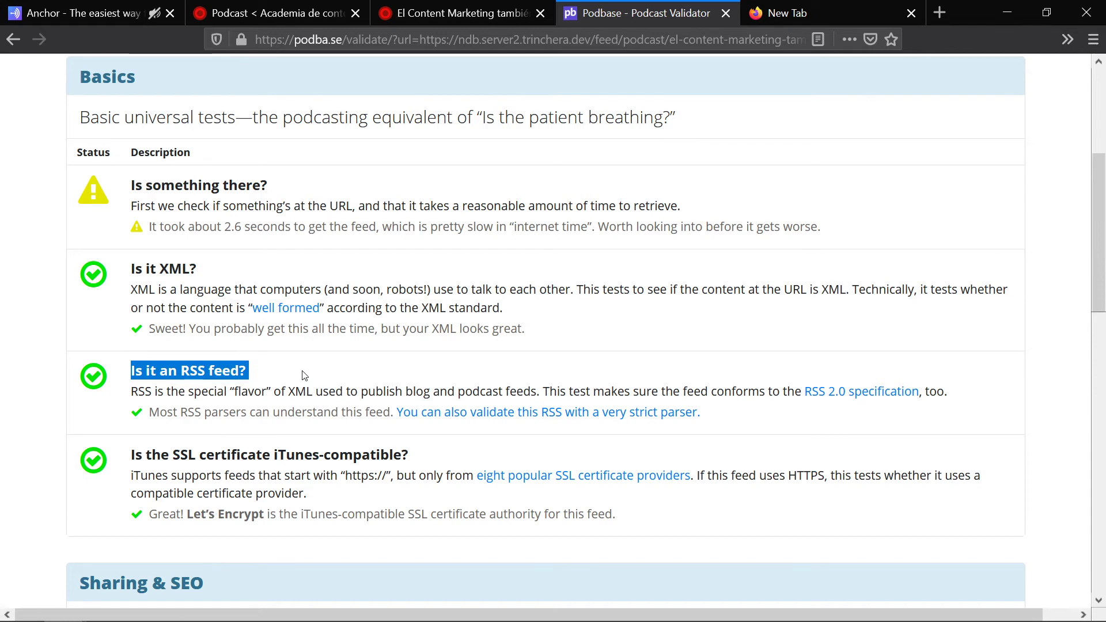
{"action": "scroll", "coordinate": [415, 372], "scroll_direction": "down", "scroll_amount": 2}
{"action": "left_click_drag", "start_coordinate": [413, 367], "coordinate": [128, 369]}
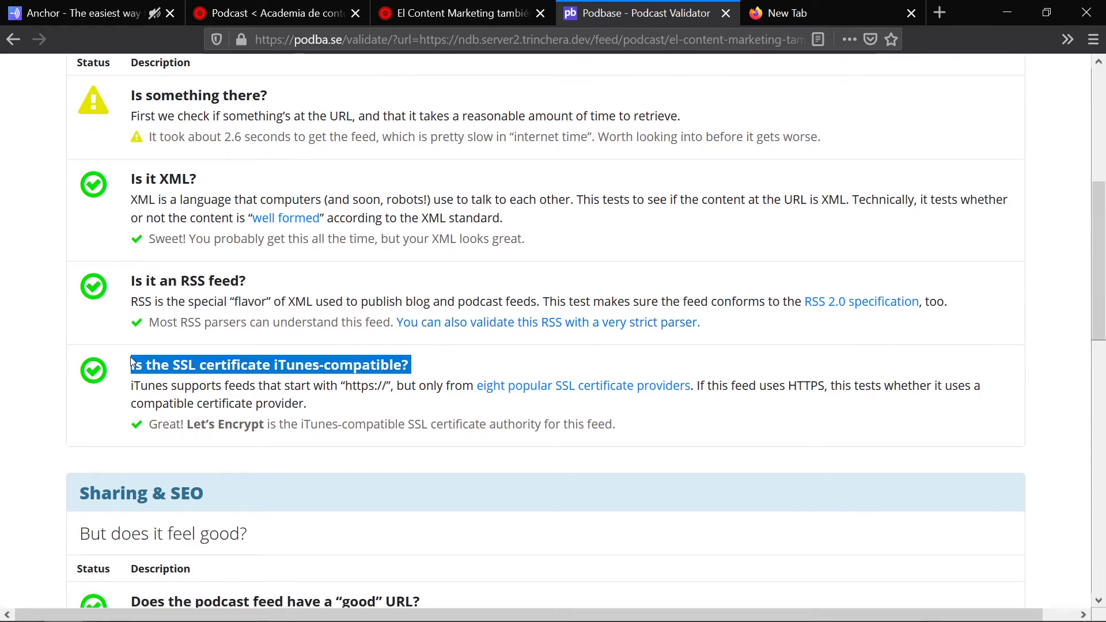
{"action": "left_click", "coordinate": [461, 13]}
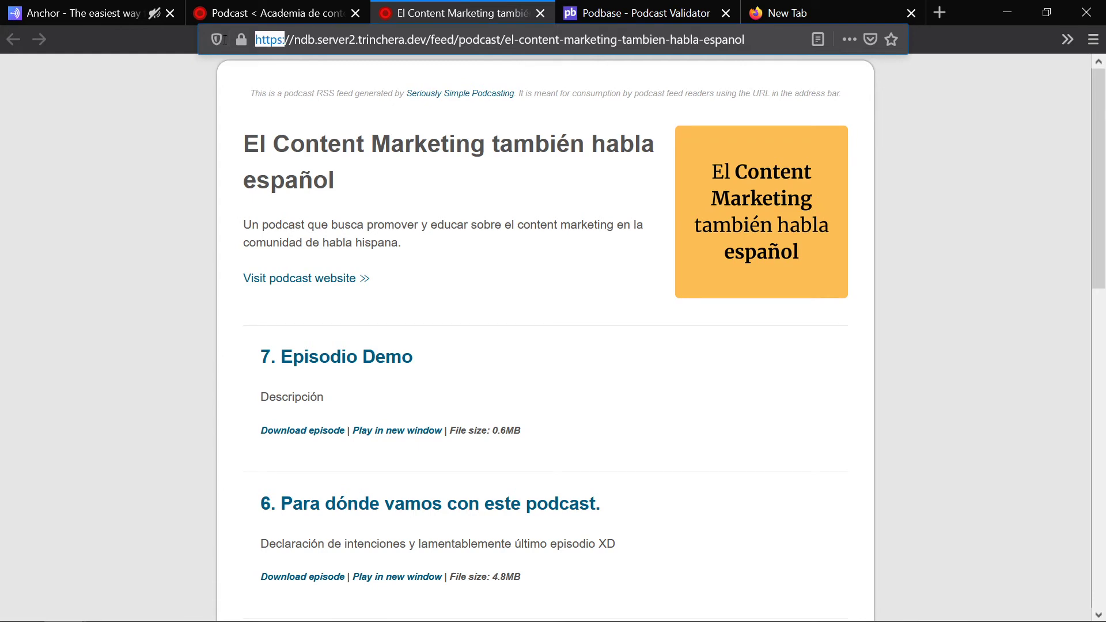
{"action": "left_click", "coordinate": [639, 12]}
Step: Check the good-URL and remaining results against the feed, then go to the WordPress podcast admin
{"action": "scroll", "coordinate": [625, 322], "scroll_direction": "down", "scroll_amount": 2}
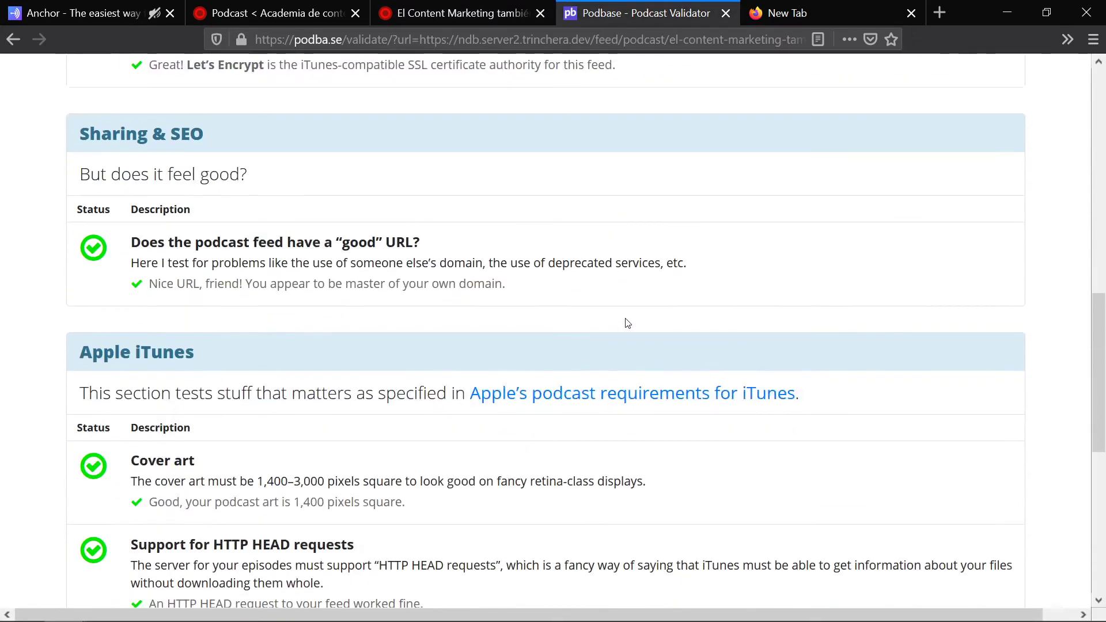
{"action": "left_click_drag", "start_coordinate": [414, 238], "coordinate": [124, 242]}
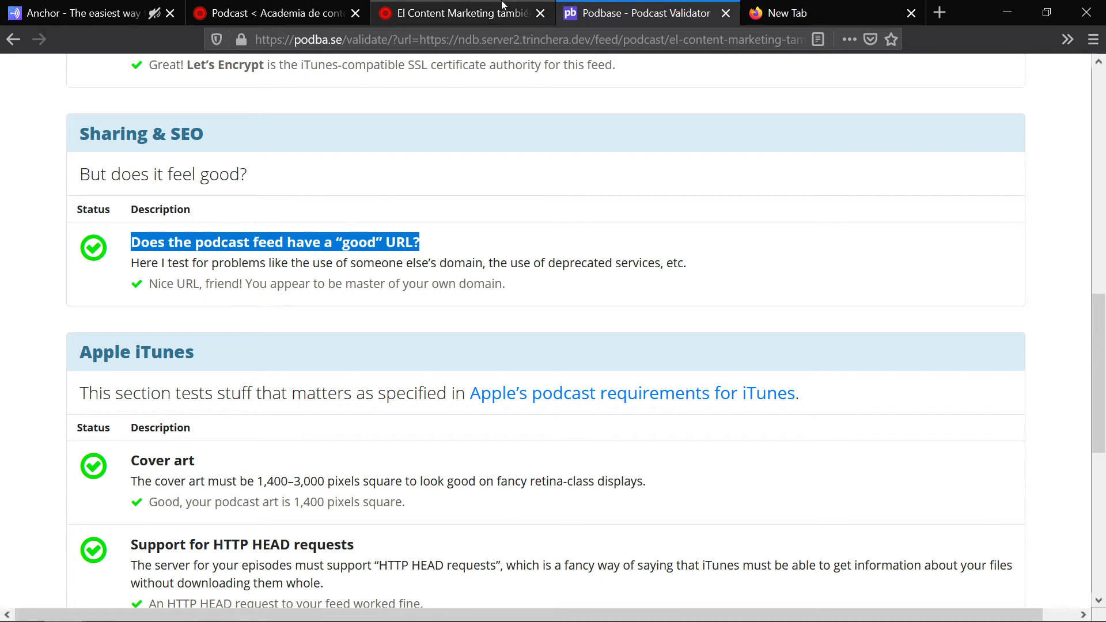
{"action": "left_click", "coordinate": [494, 14]}
{"action": "key", "text": "ctrl+Tab"}
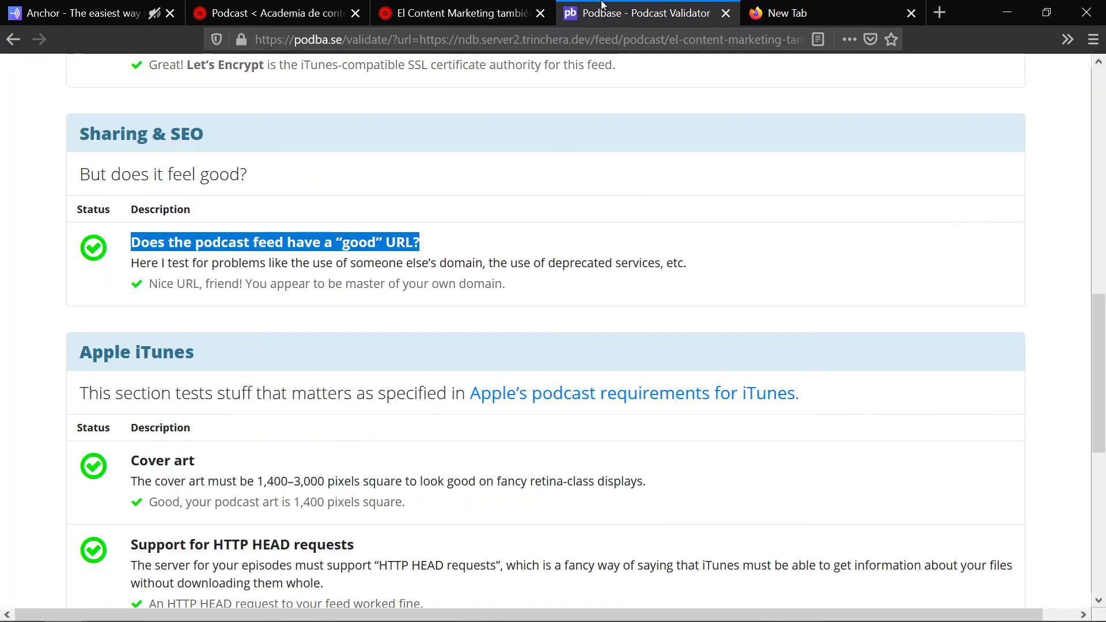
{"action": "key", "text": "ctrl+shift+Tab"}
{"action": "key", "text": "ctrl+Tab"}
{"action": "scroll", "coordinate": [375, 318], "scroll_direction": "down", "scroll_amount": 3}
{"action": "scroll", "coordinate": [380, 322], "scroll_direction": "down", "scroll_amount": 2}
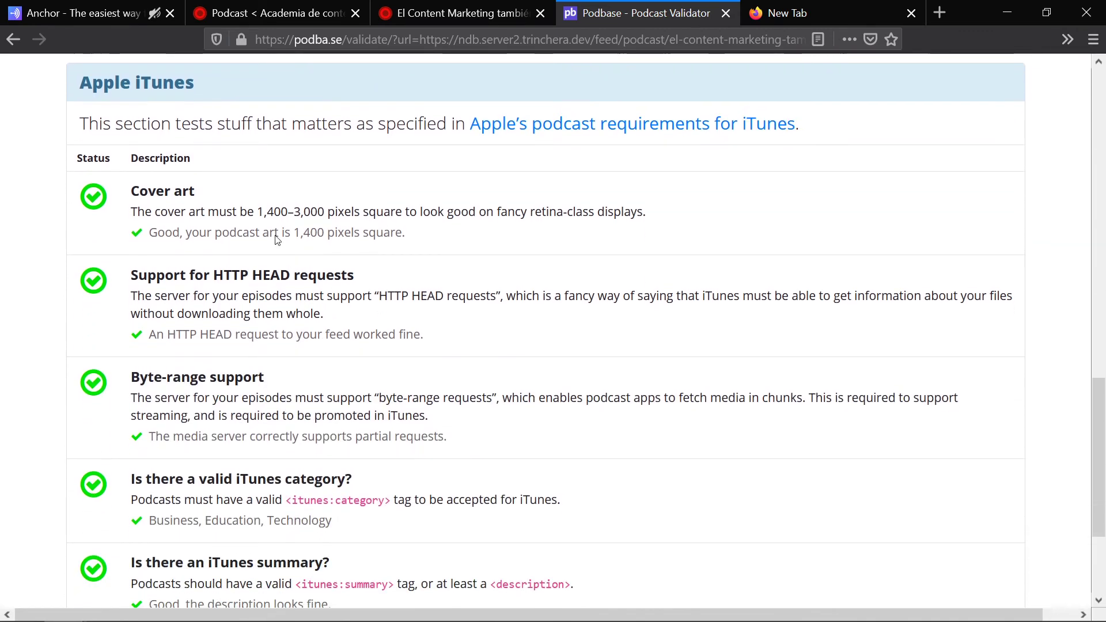
{"action": "left_click_drag", "start_coordinate": [210, 196], "coordinate": [133, 197]}
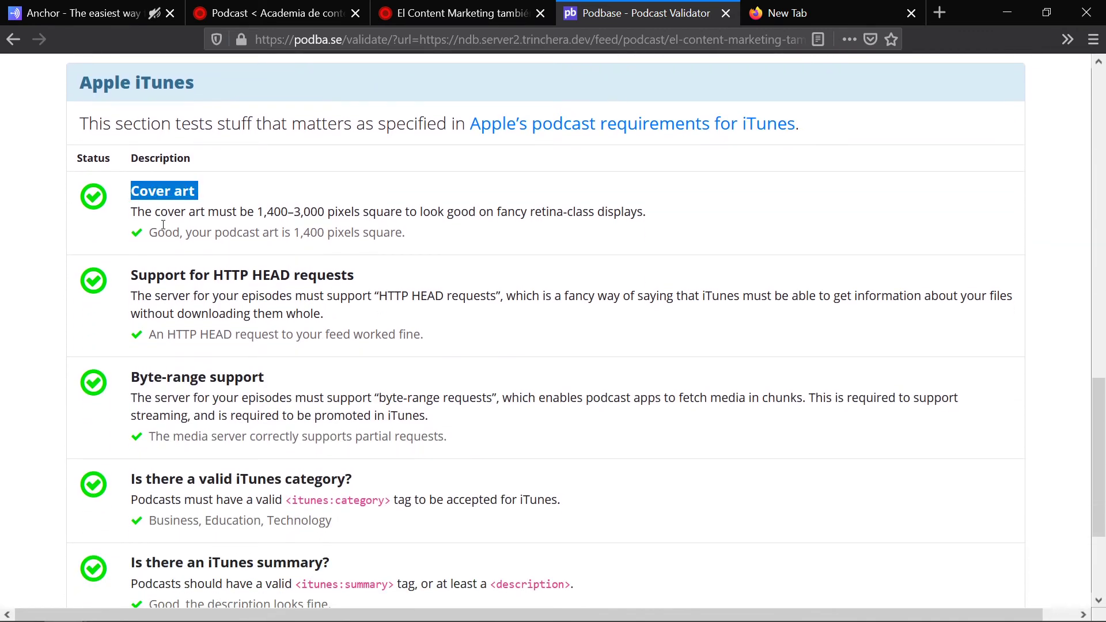
{"action": "key", "text": "ctrl+shift+Tab"}
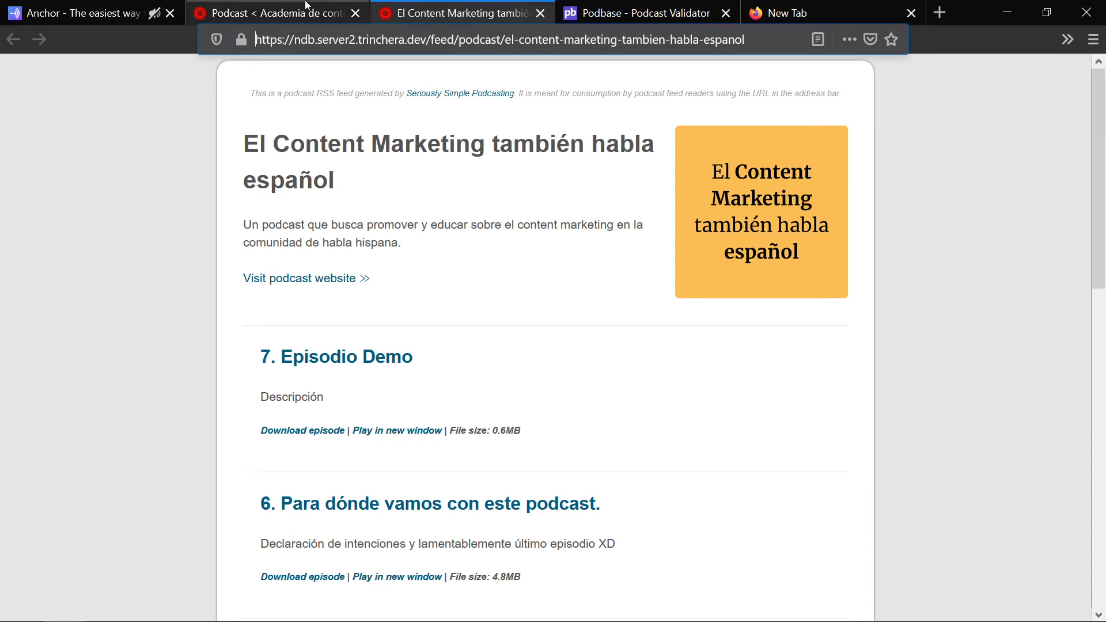
{"action": "left_click", "coordinate": [306, 8]}
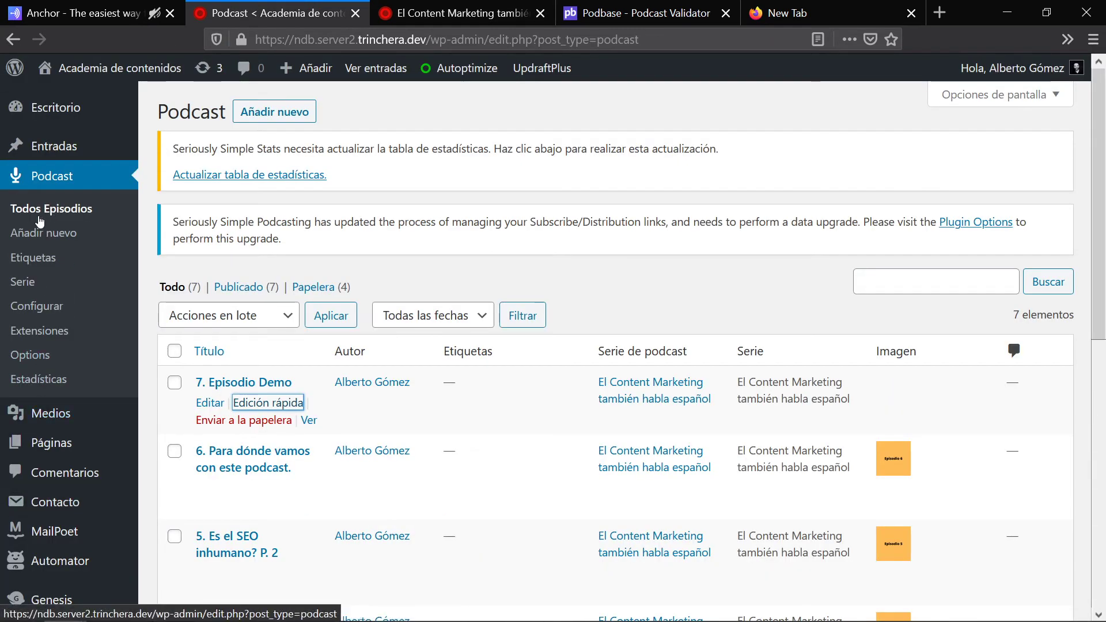
Step: Check the 1400×1400-pixel cover image minimum under Podcast settings' Detalles del feed, then return to Podbase
{"action": "left_click", "coordinate": [37, 310]}
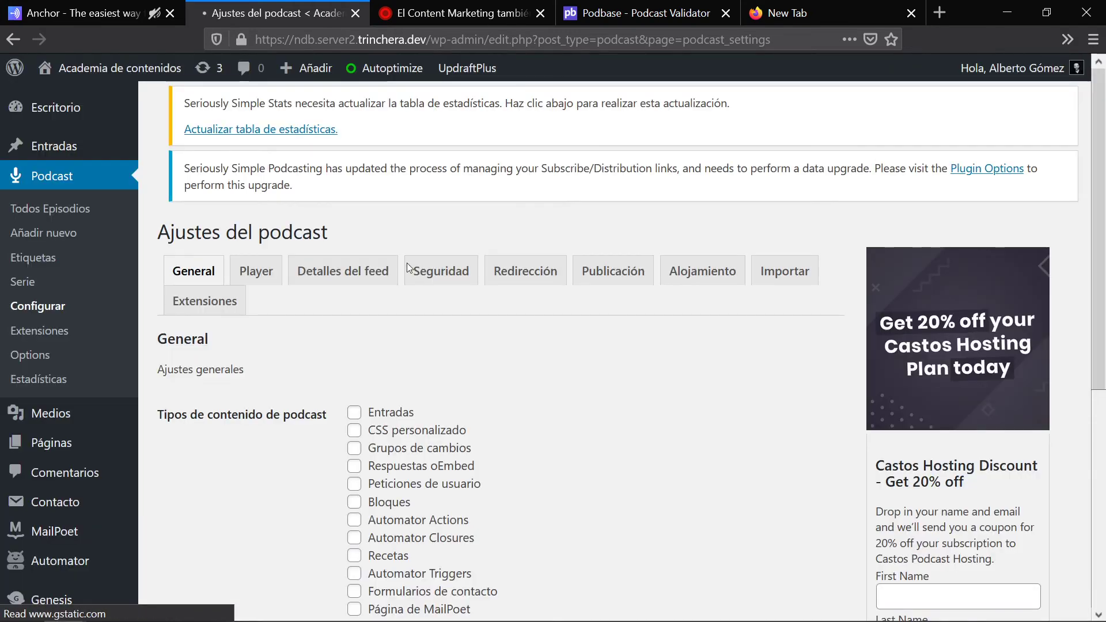
{"action": "left_click", "coordinate": [349, 292]}
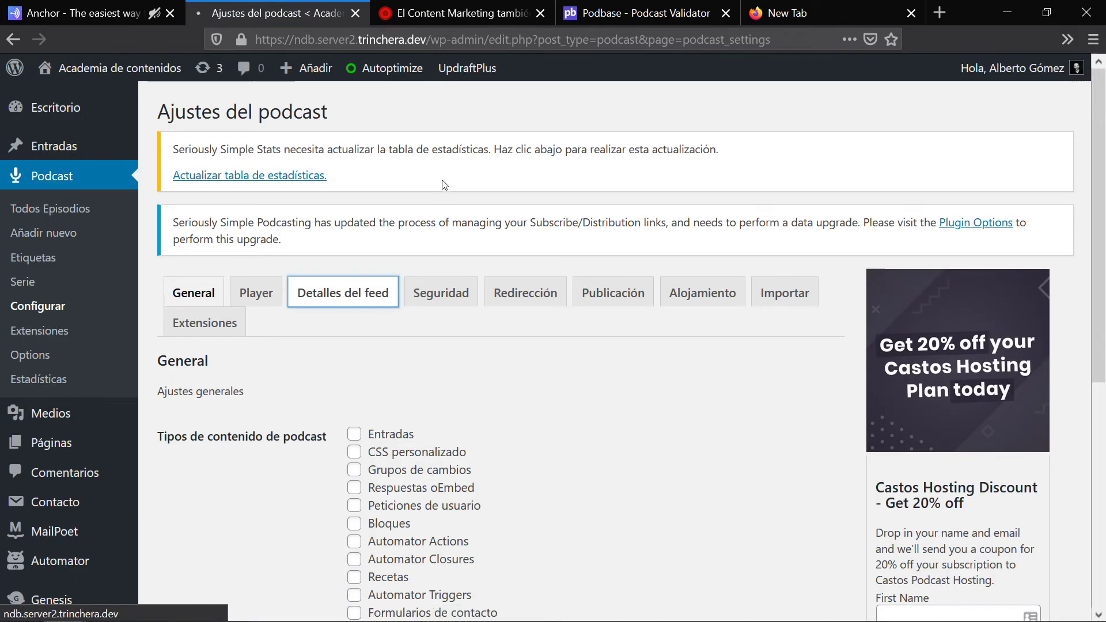
{"action": "scroll", "coordinate": [444, 184], "scroll_direction": "down", "scroll_amount": 3}
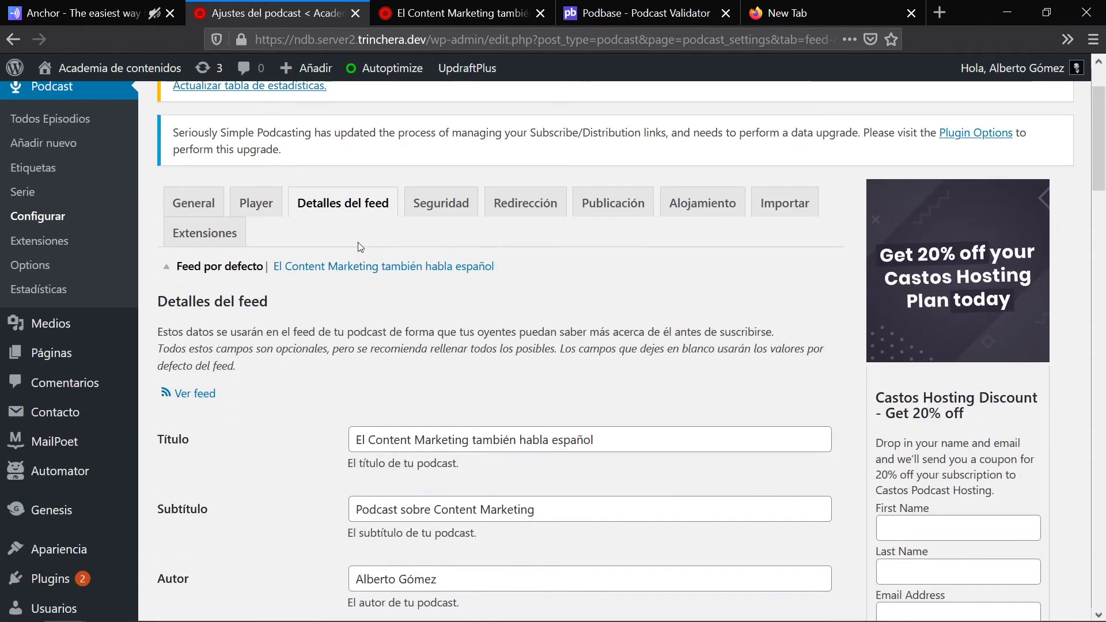
{"action": "scroll", "coordinate": [360, 246], "scroll_direction": "down", "scroll_amount": 15}
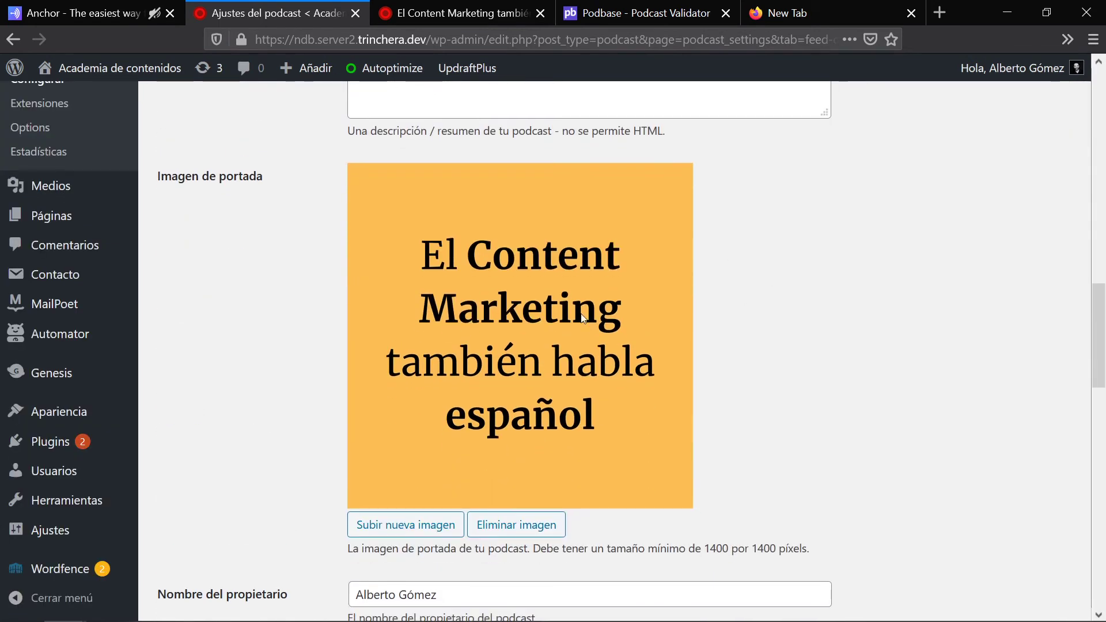
{"action": "left_click_drag", "start_coordinate": [809, 550], "coordinate": [710, 557]}
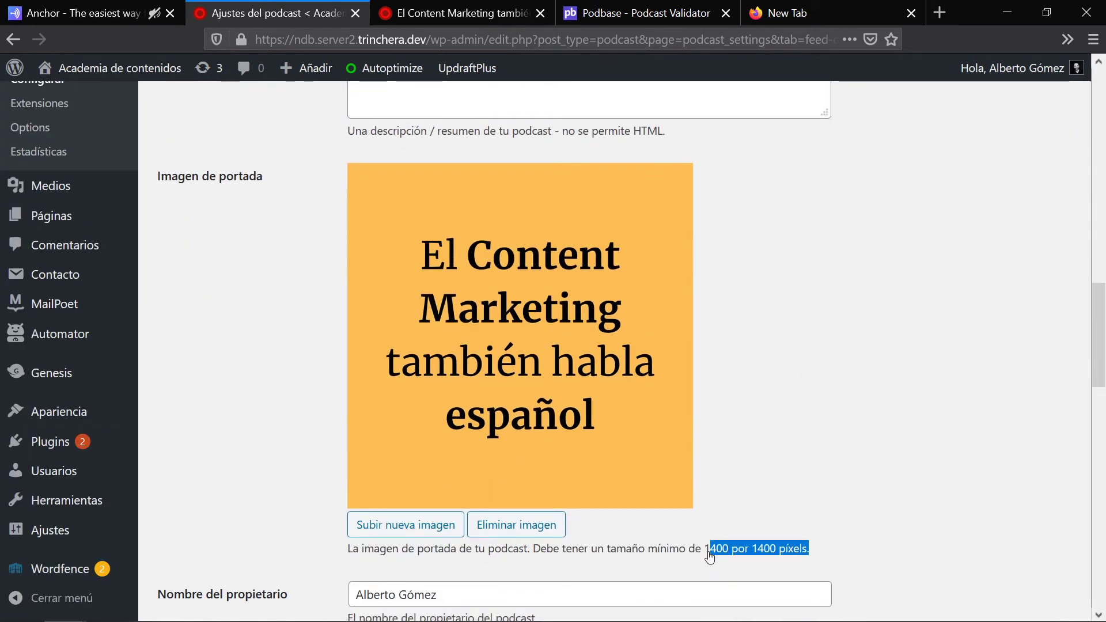
{"action": "left_click", "coordinate": [648, 8]}
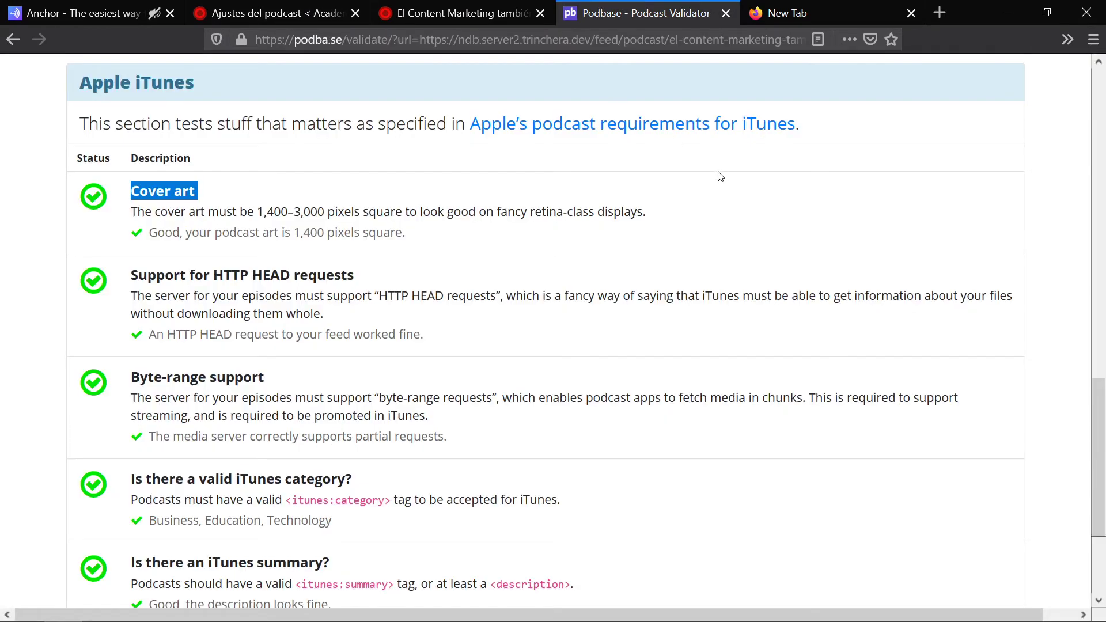
Step: Review the passing Apple iTunes checks and copy the validated feed URL from Podbase
{"action": "scroll", "coordinate": [720, 175], "scroll_direction": "down", "scroll_amount": 3}
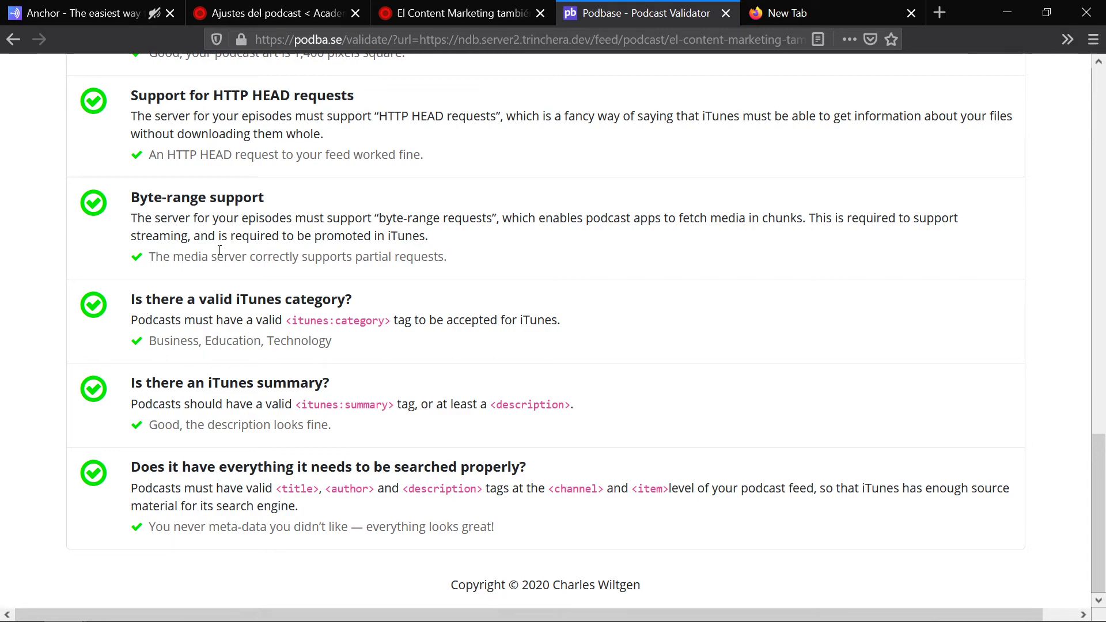
{"action": "scroll", "coordinate": [370, 300], "scroll_direction": "up", "scroll_amount": 10}
{"action": "scroll", "coordinate": [369, 295], "scroll_direction": "up", "scroll_amount": 7}
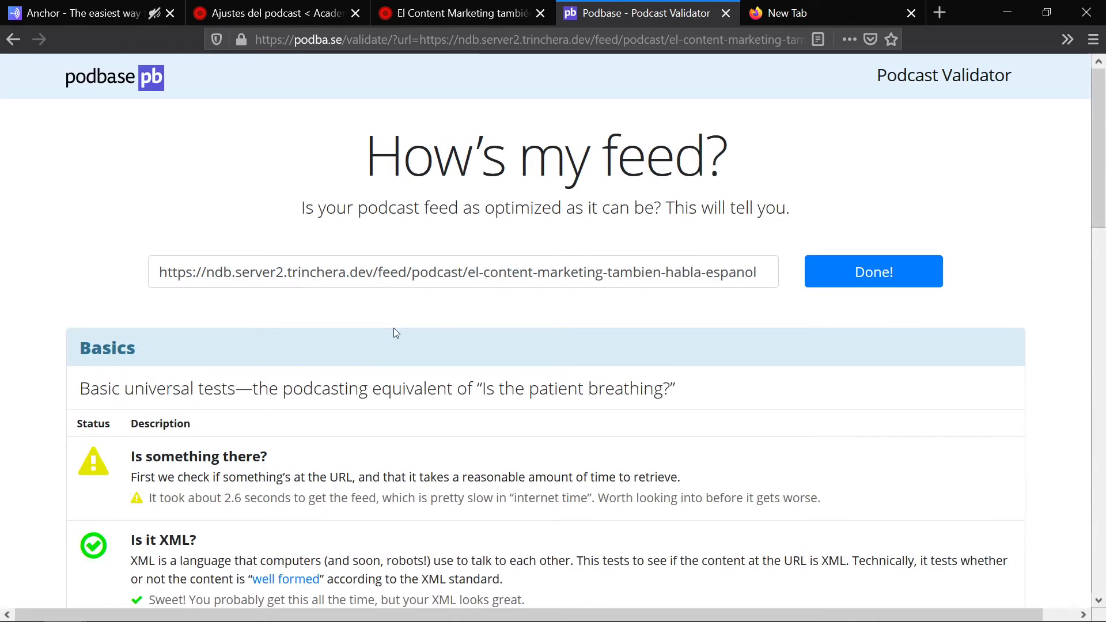
{"action": "triple_click", "coordinate": [349, 279]}
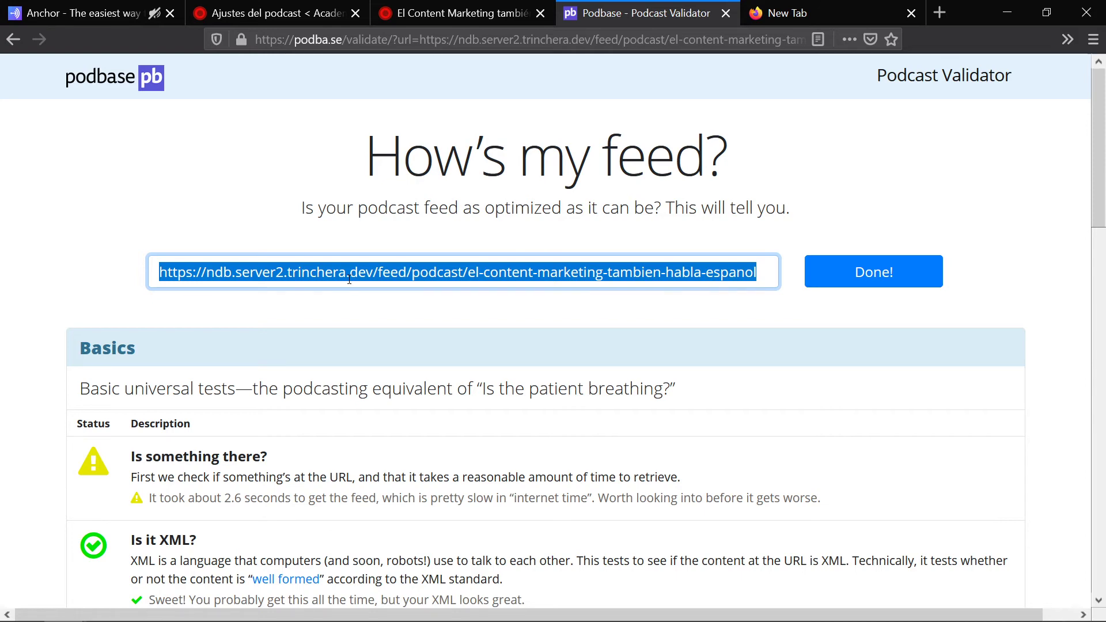
{"action": "key", "text": "alt+Tab"}
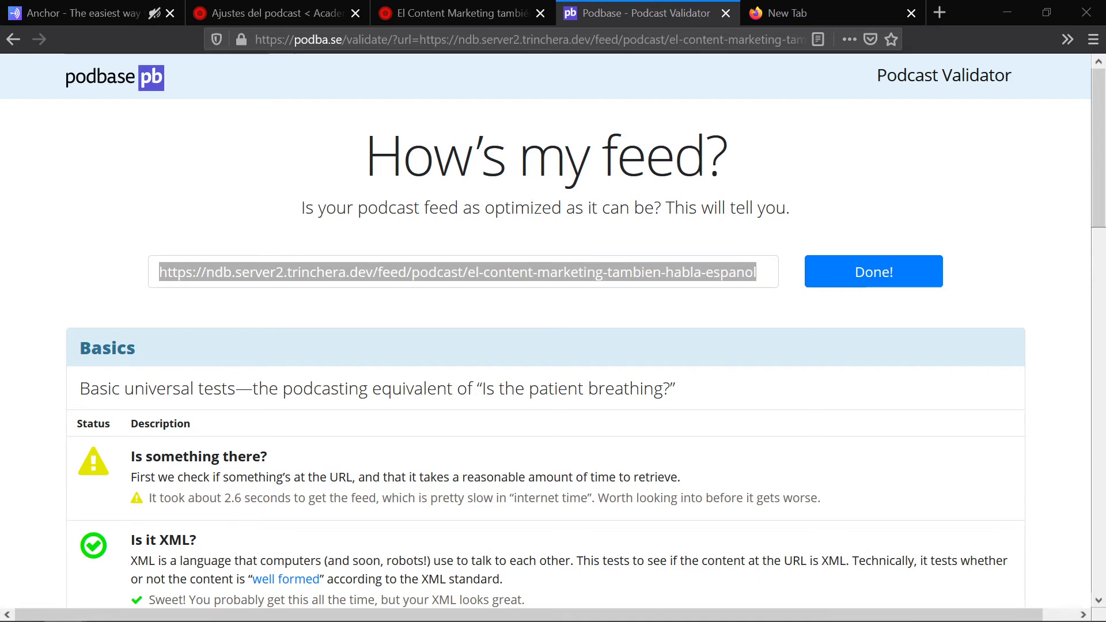
{"action": "left_click", "coordinate": [807, 13]}
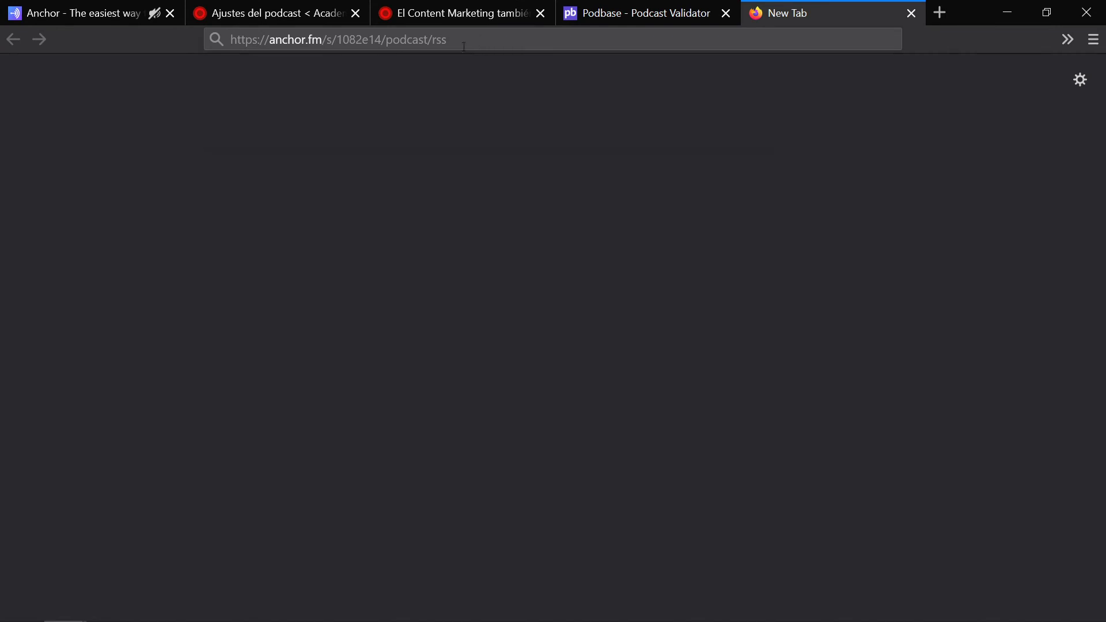
Step: Load podcastsconnect.apple.com to reach the iTunes Connect Podcast Providers sign-in page
{"action": "left_click", "coordinate": [464, 46]}
{"action": "type", "text": "https://podcastsconnect.apple.com/"}
{"action": "key", "text": "Return"}
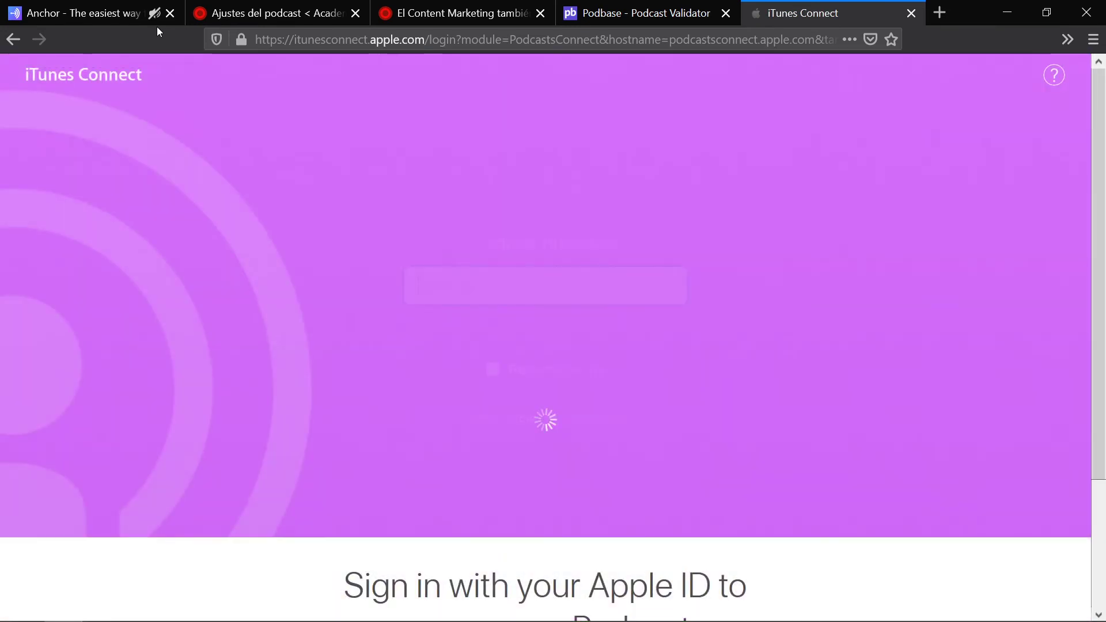
{"action": "left_click", "coordinate": [459, 6]}
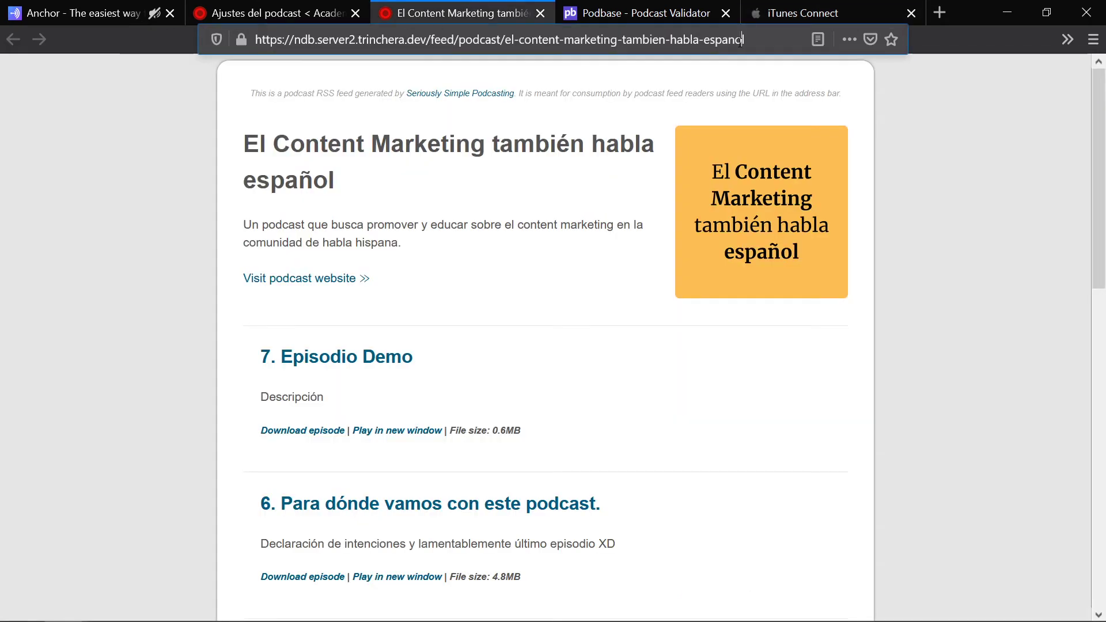
{"action": "left_click_drag", "start_coordinate": [742, 39], "coordinate": [254, 39]}
{"action": "left_click", "coordinate": [824, 10]}
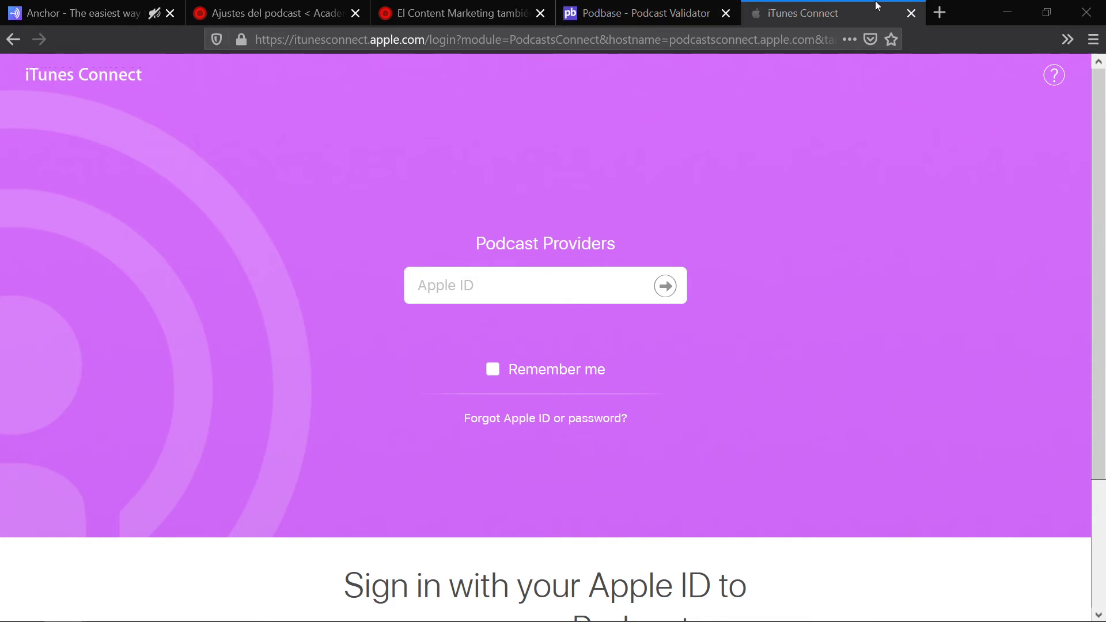
Step: Open podcasters.spotify.com in a new tab
{"action": "left_click", "coordinate": [940, 15]}
{"action": "type", "text": "podcasters.spotify.com"}
{"action": "key", "text": "Return"}
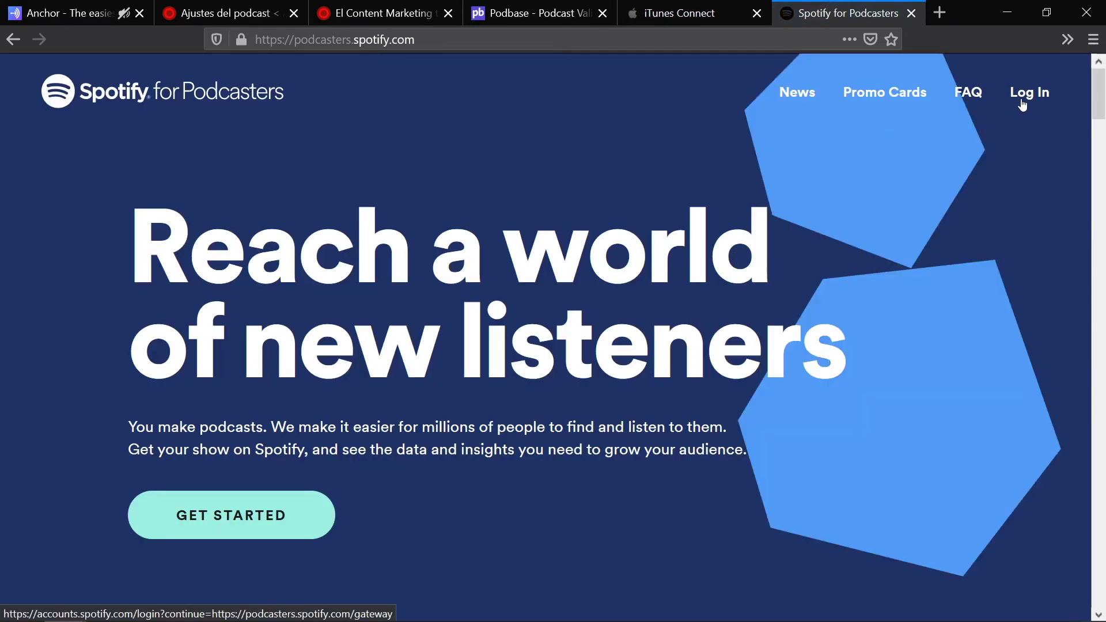
Step: Log in to Spotify for Podcasters, reaching 'Add your podcast to see stats', then open a blank tab
{"action": "left_click", "coordinate": [1014, 94]}
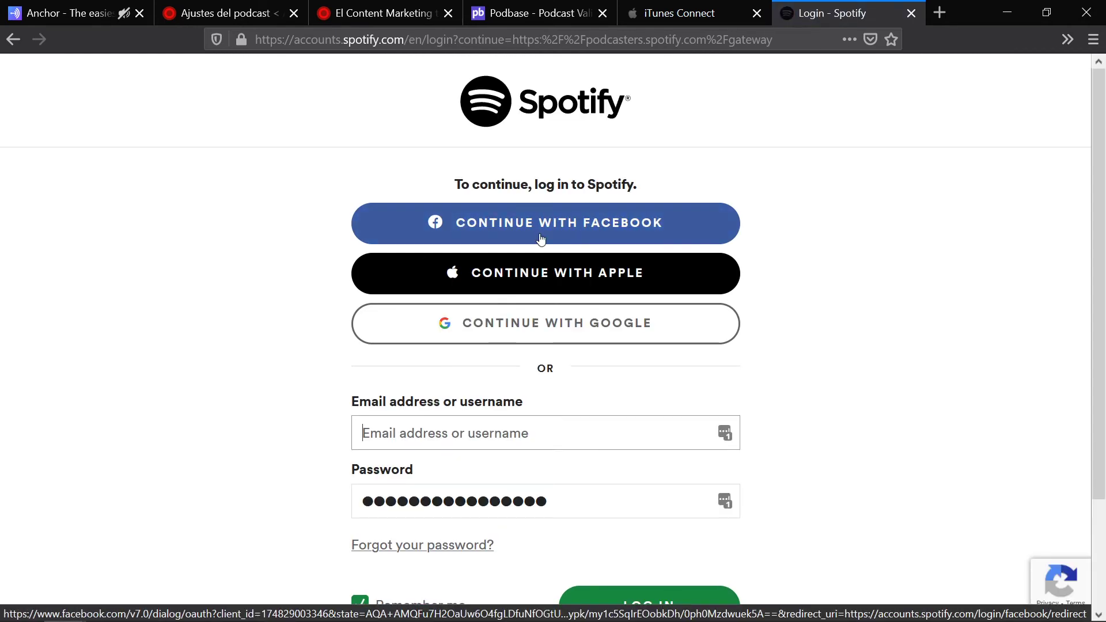
{"action": "left_click", "coordinate": [648, 605]}
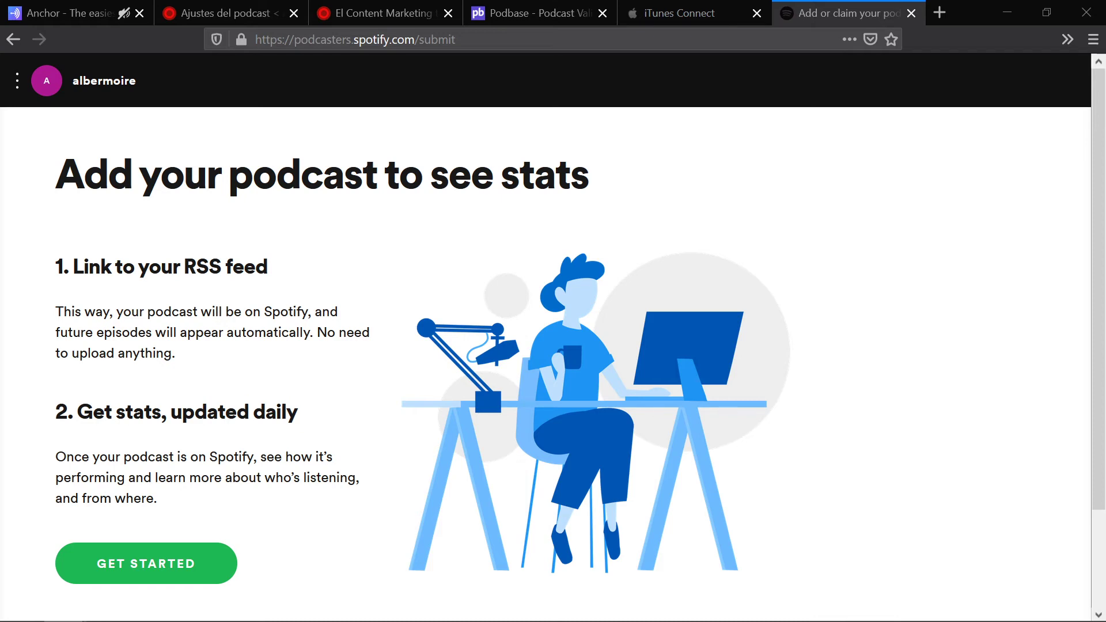
{"action": "left_click", "coordinate": [940, 13]}
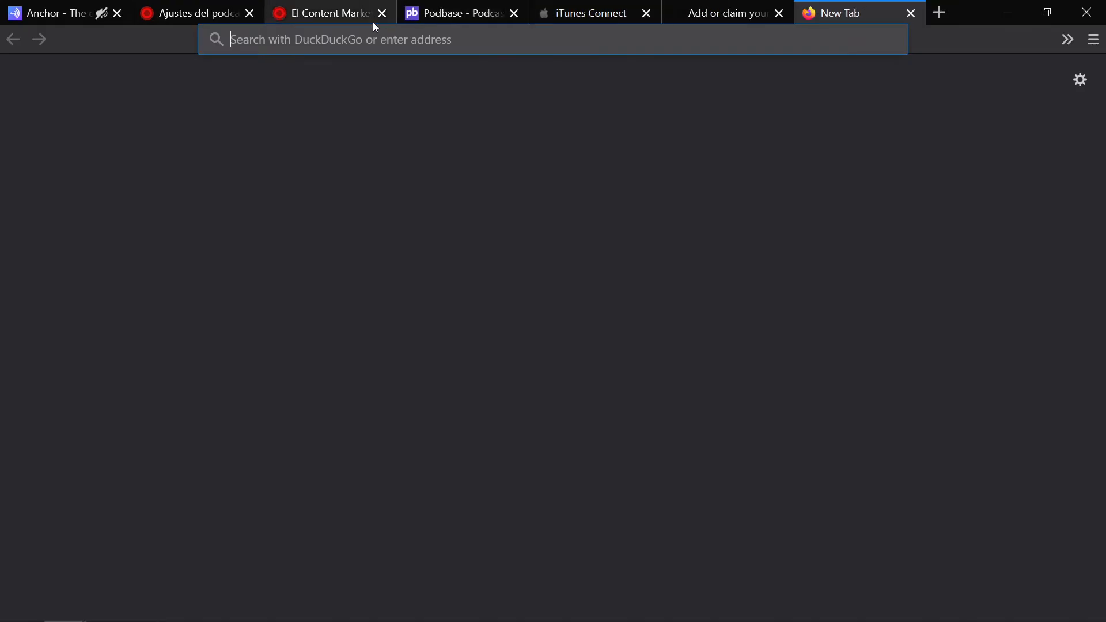
Step: Load pubsubhubbub.appspot.com/publish, then partners.stitcher.com/join in another tab
{"action": "type", "text": "https://pubsubhubbub.appspot.com/publish"}
{"action": "key", "text": "Return"}
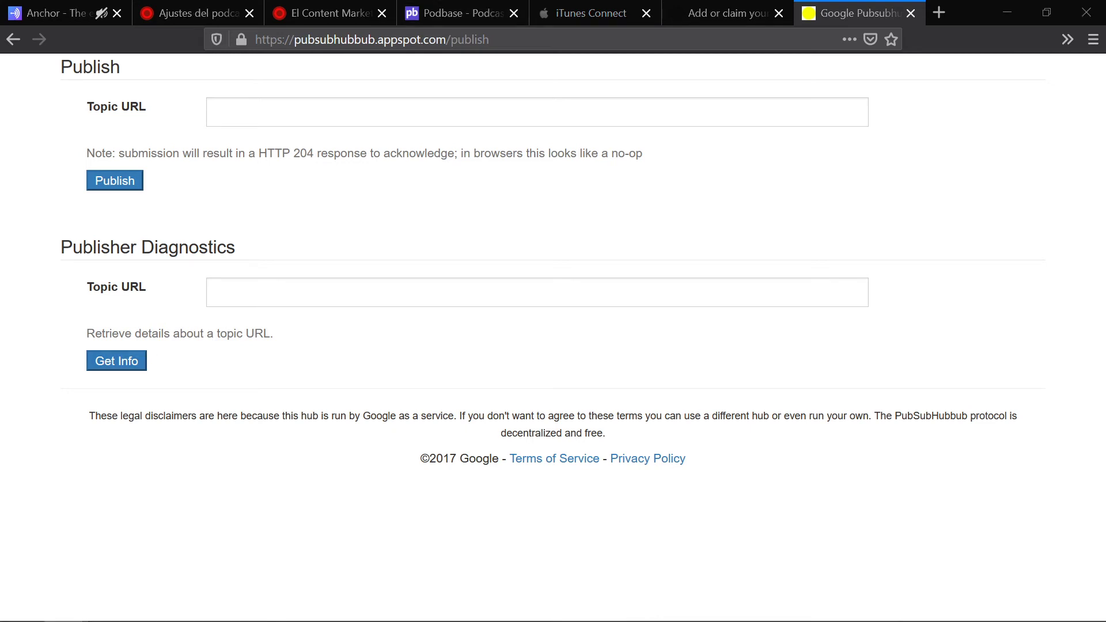
{"action": "left_click", "coordinate": [940, 12]}
{"action": "type", "text": "https://partners.stitcher.com/join"}
{"action": "key", "text": "Return"}
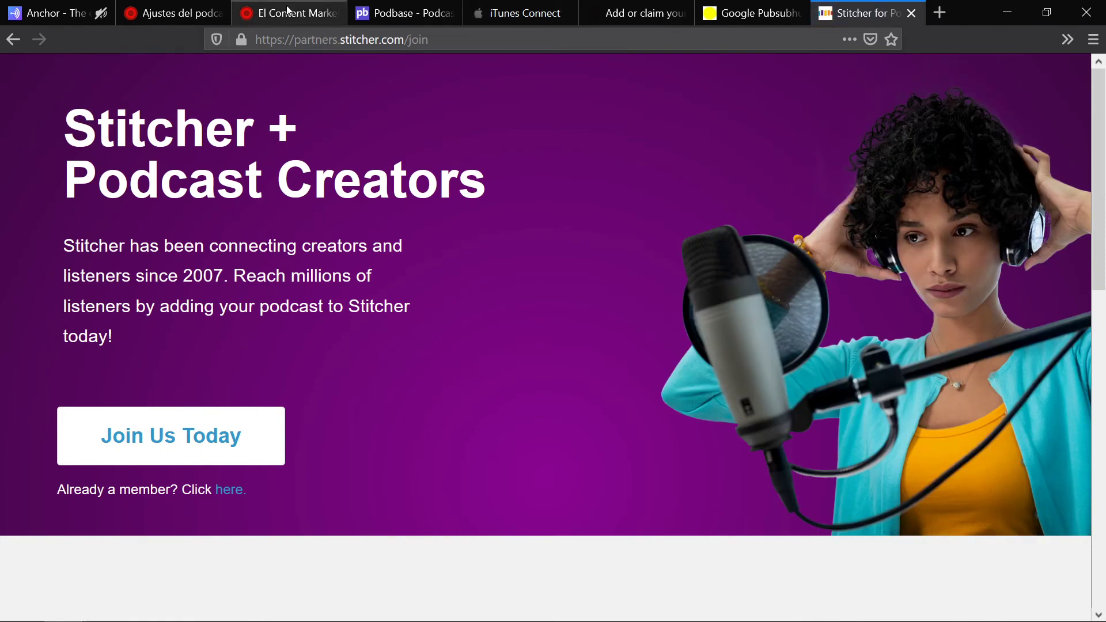
Step: Compare the iTunes Connect, Spotify, PubSubHubbub and Stitcher directory submission tabs
{"action": "left_click", "coordinate": [519, 6]}
{"action": "left_click", "coordinate": [602, 8]}
{"action": "left_click", "coordinate": [517, 6]}
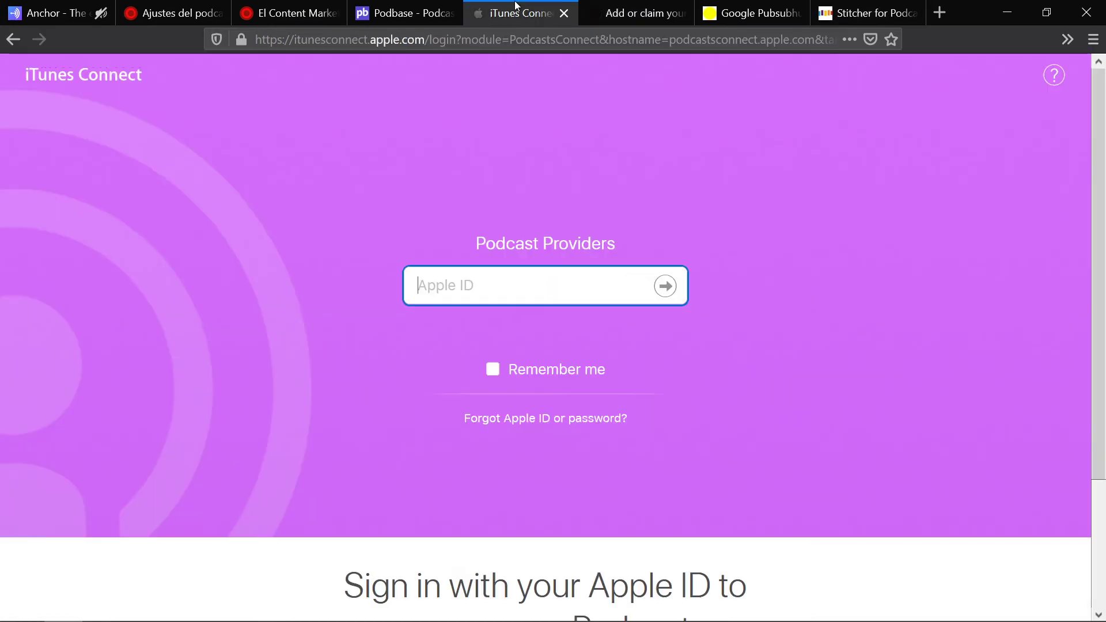
{"action": "left_click", "coordinate": [629, 7]}
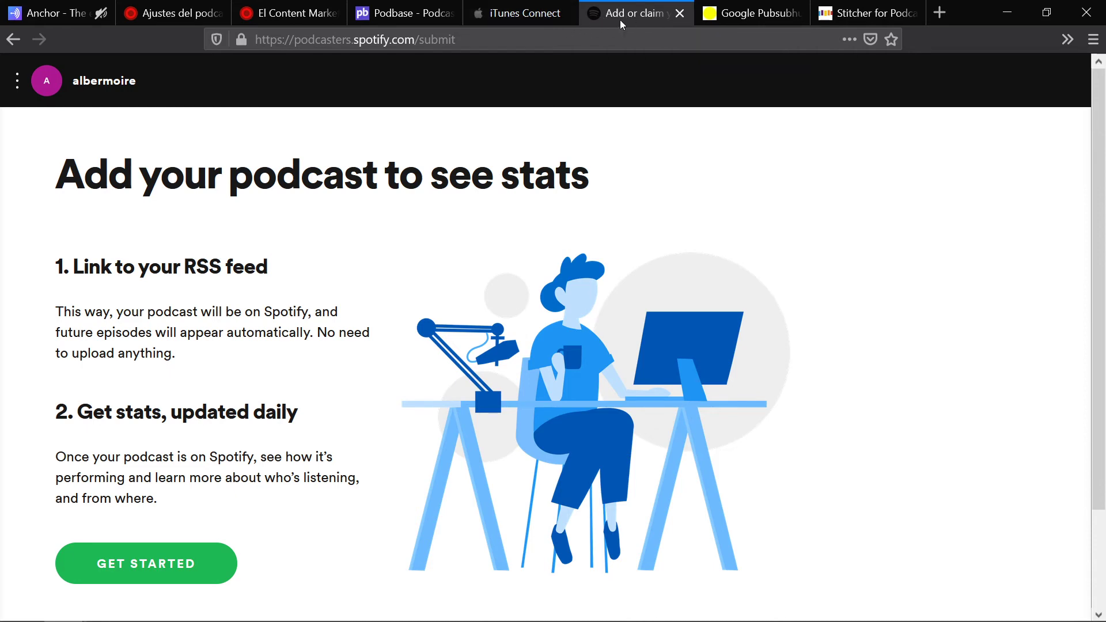
{"action": "left_click", "coordinate": [757, 12]}
{"action": "left_click", "coordinate": [870, 12]}
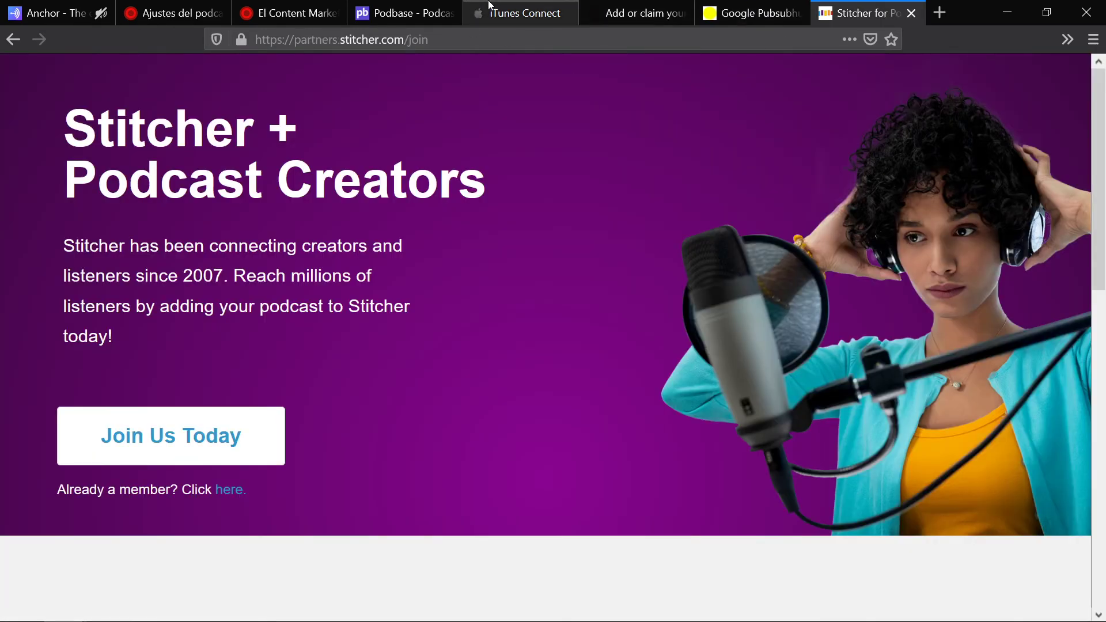
{"action": "left_click", "coordinate": [639, 12]}
{"action": "left_click", "coordinate": [754, 11]}
{"action": "left_click", "coordinate": [861, 11]}
{"action": "left_click", "coordinate": [639, 12]}
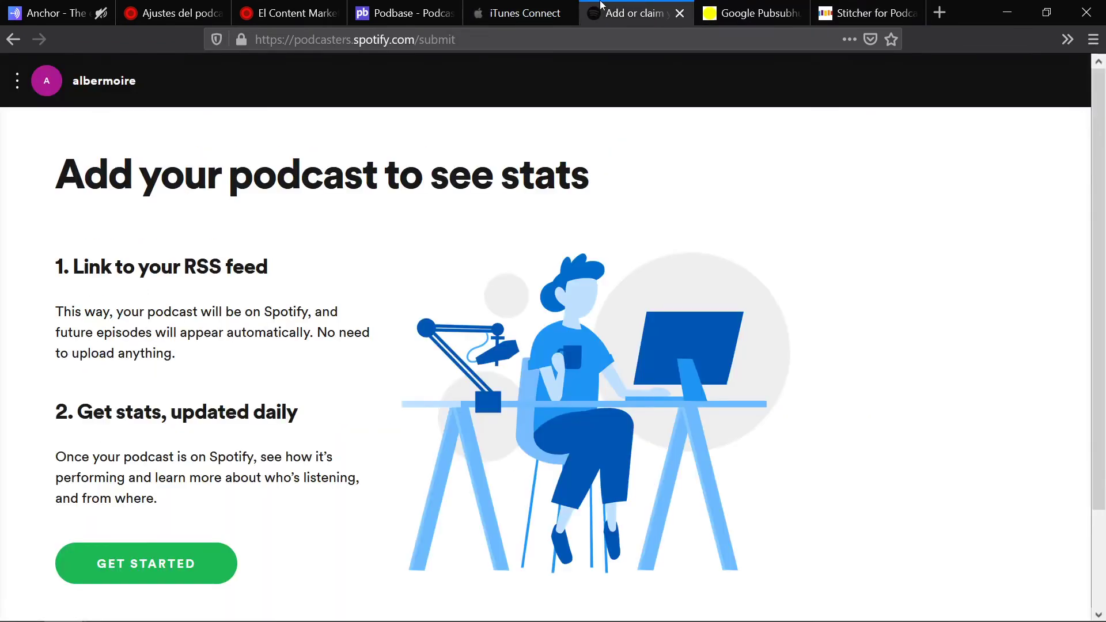
{"action": "left_click", "coordinate": [522, 11]}
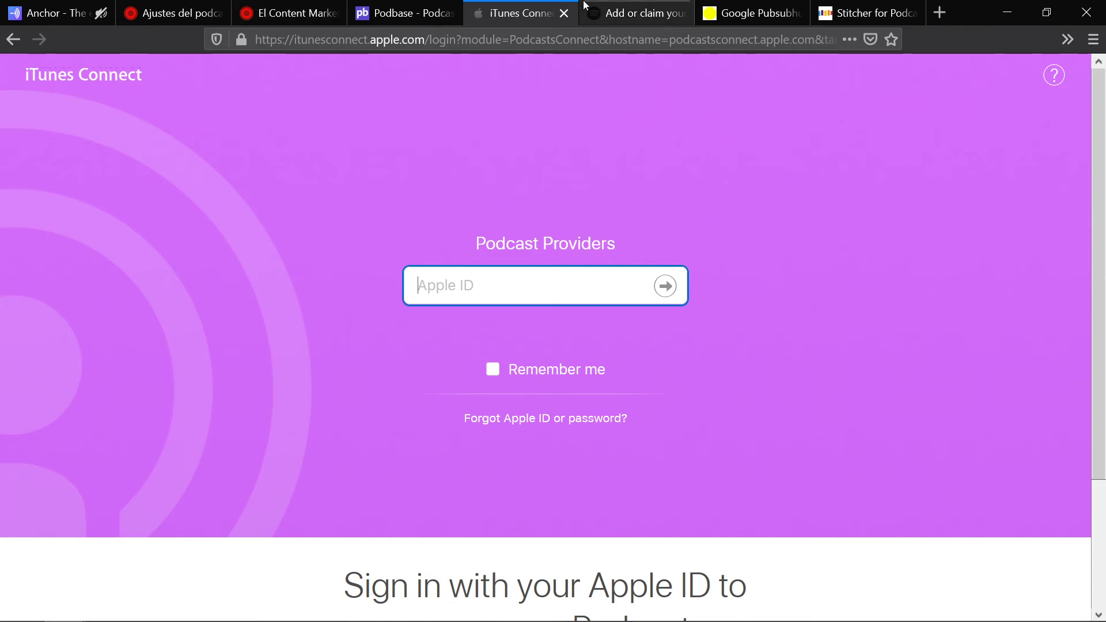
Step: Go through the directory tabs once more, finishing on the podcast's RSS feed page
{"action": "left_click", "coordinate": [634, 18]}
{"action": "left_click", "coordinate": [507, 12]}
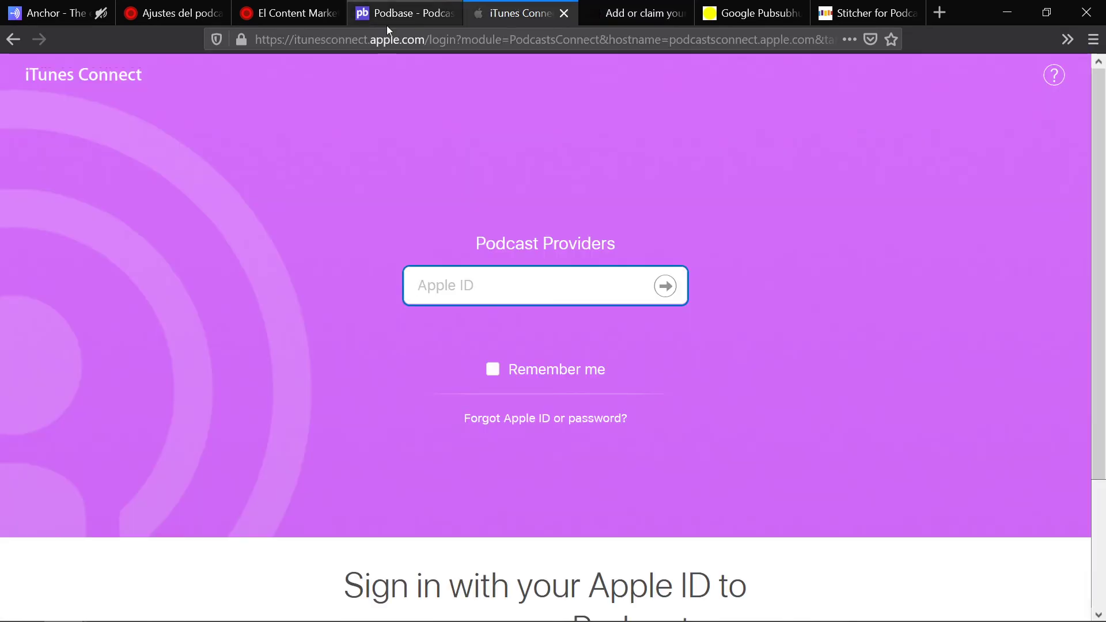
{"action": "left_click", "coordinate": [637, 9]}
{"action": "left_click", "coordinate": [752, 7]}
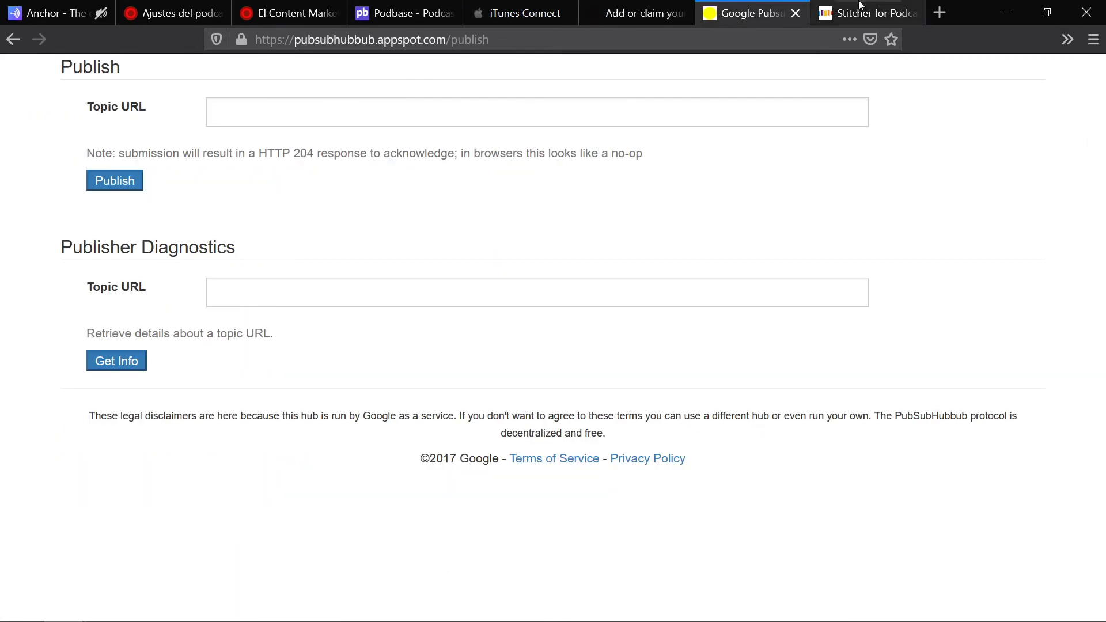
{"action": "left_click", "coordinate": [856, 6]}
{"action": "left_click", "coordinate": [519, 10]}
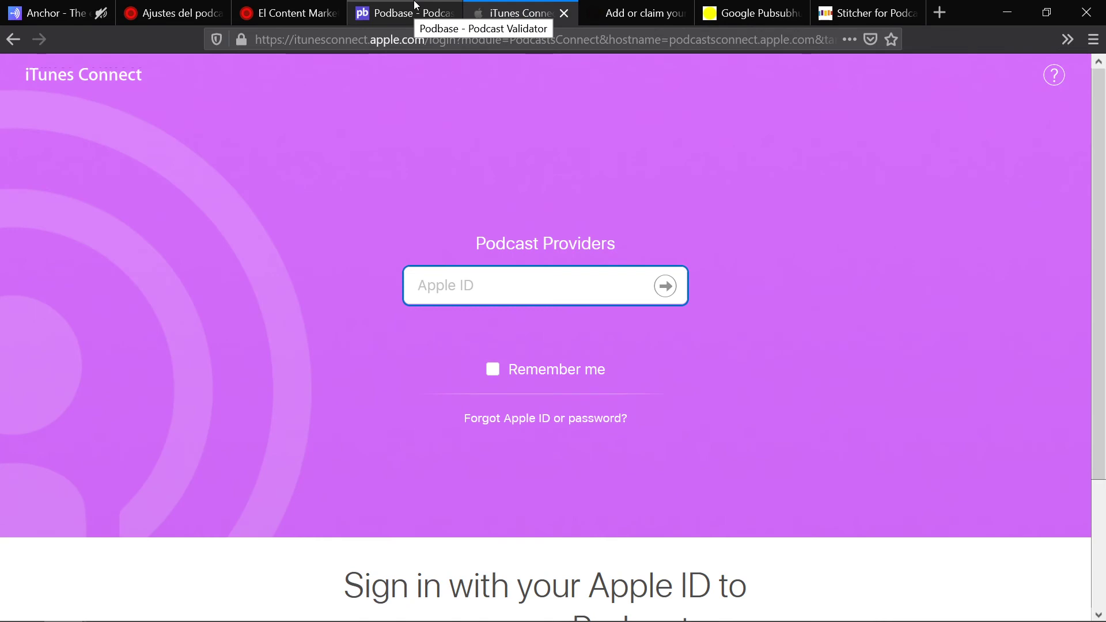
{"action": "left_click", "coordinate": [288, 9]}
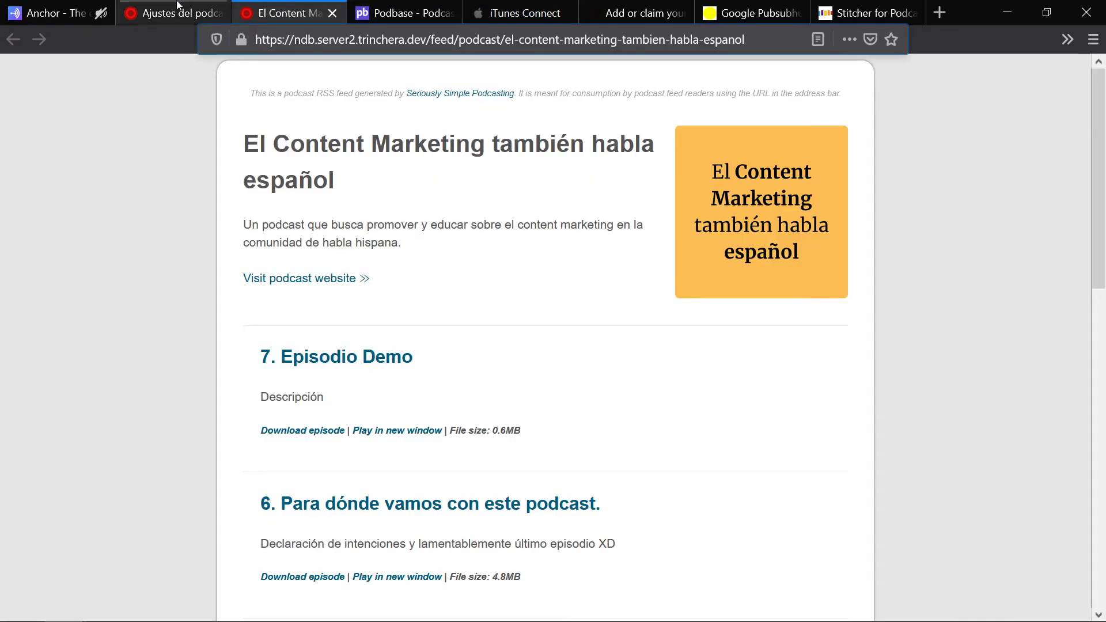
Step: Review WordPress's Ajustes del podcast feed details, noting the empty URL de Anchor field, then go to Anchor
{"action": "left_click", "coordinate": [177, 7]}
{"action": "scroll", "coordinate": [691, 290], "scroll_direction": "down", "scroll_amount": 20}
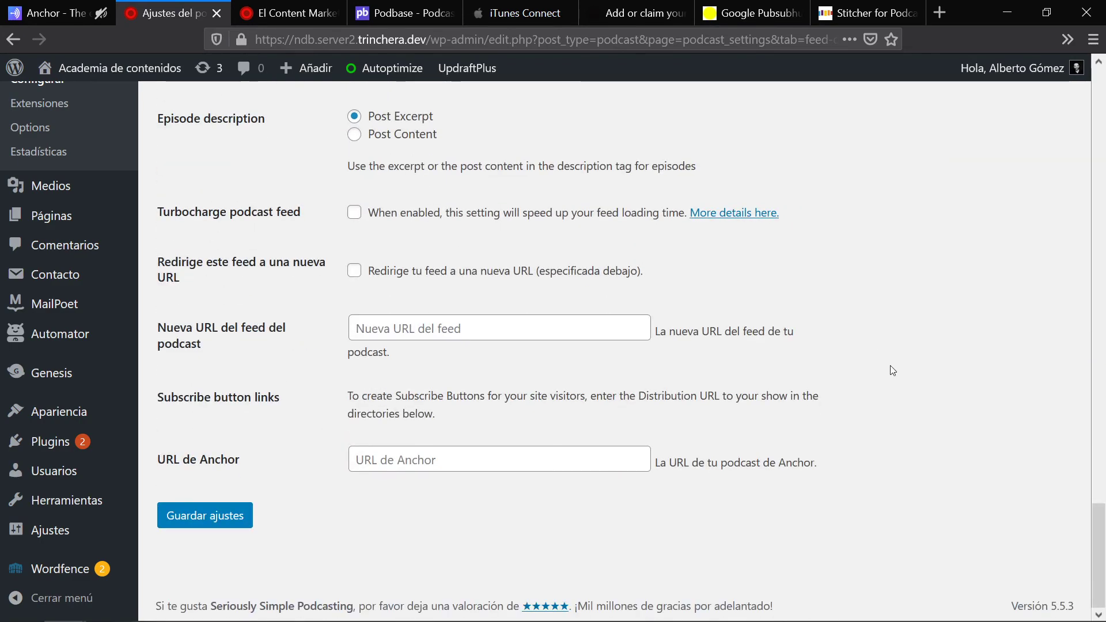
{"action": "scroll", "coordinate": [896, 481], "scroll_direction": "up", "scroll_amount": 15}
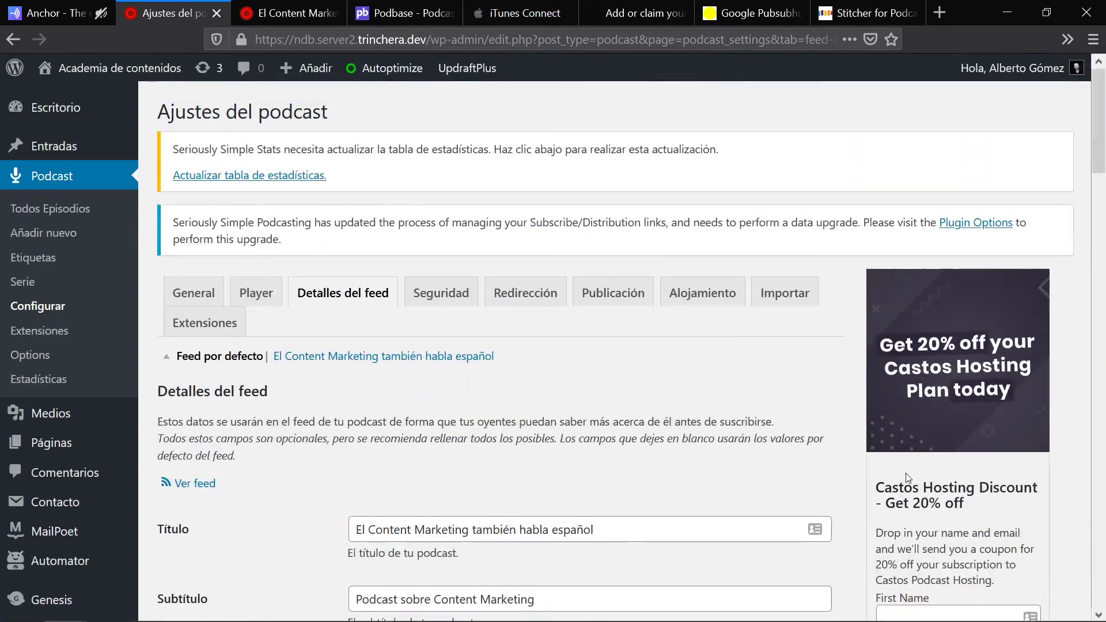
{"action": "scroll", "coordinate": [679, 414], "scroll_direction": "down", "scroll_amount": 15}
{"action": "scroll", "coordinate": [679, 414], "scroll_direction": "down", "scroll_amount": 5}
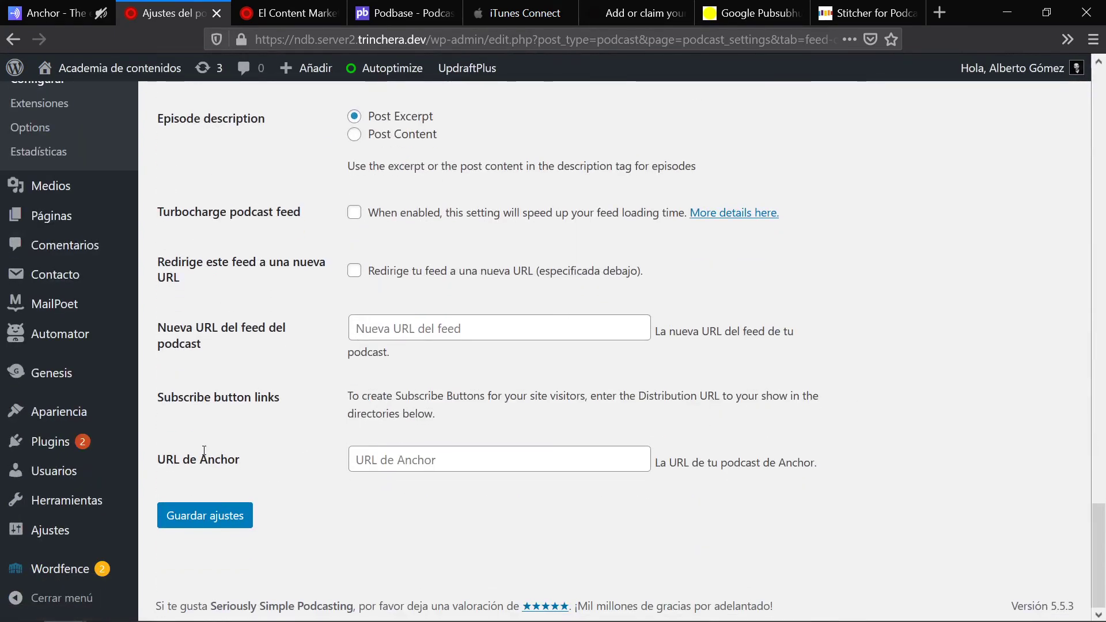
{"action": "scroll", "coordinate": [537, 455], "scroll_direction": "up", "scroll_amount": 20}
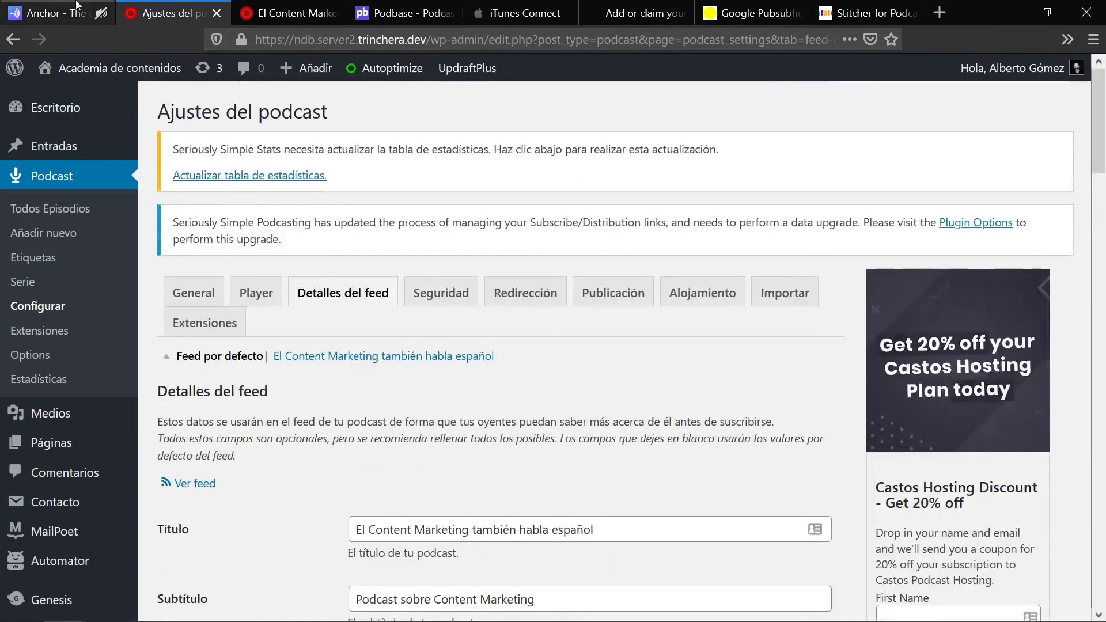
{"action": "left_click", "coordinate": [76, 5]}
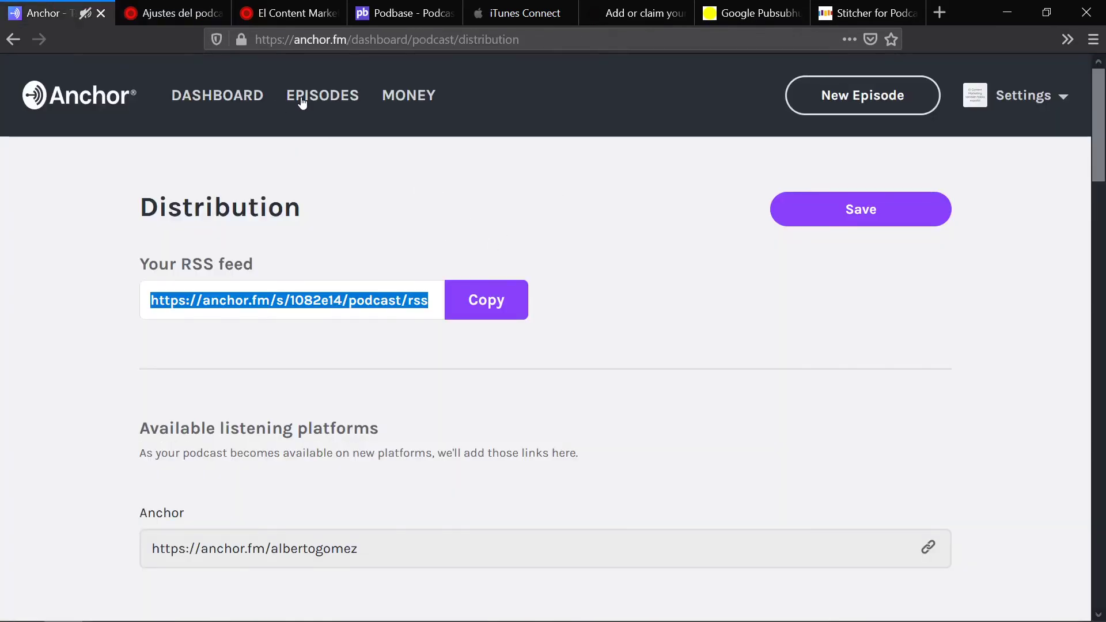
Step: Open the podcast's Anchor public page in a new tab and copy its web address
{"action": "left_click", "coordinate": [241, 92]}
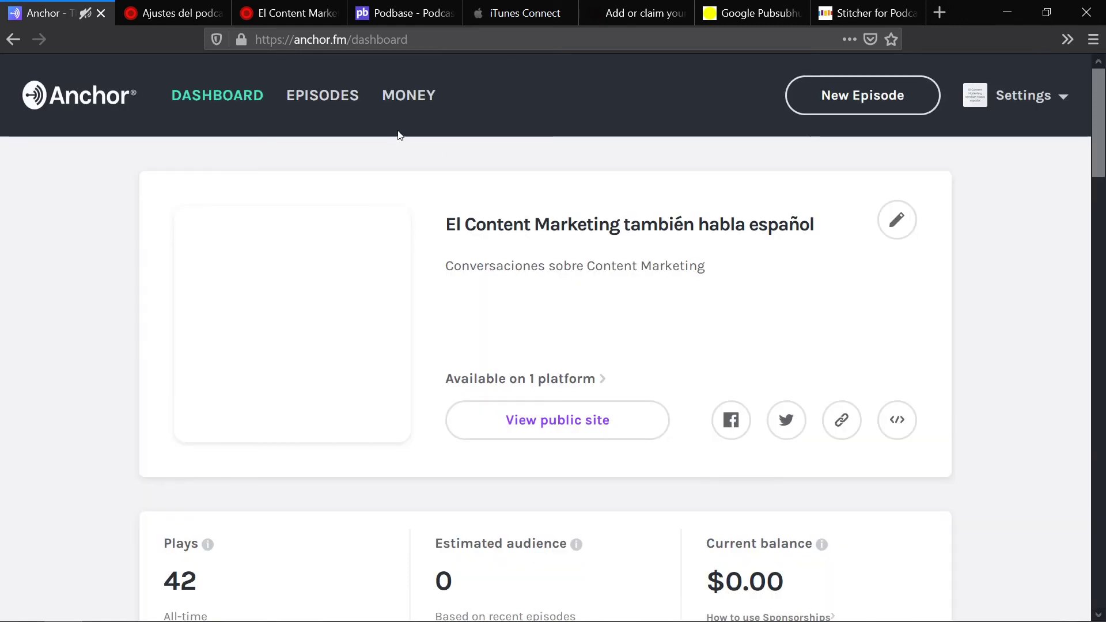
{"action": "left_click", "coordinate": [578, 427]}
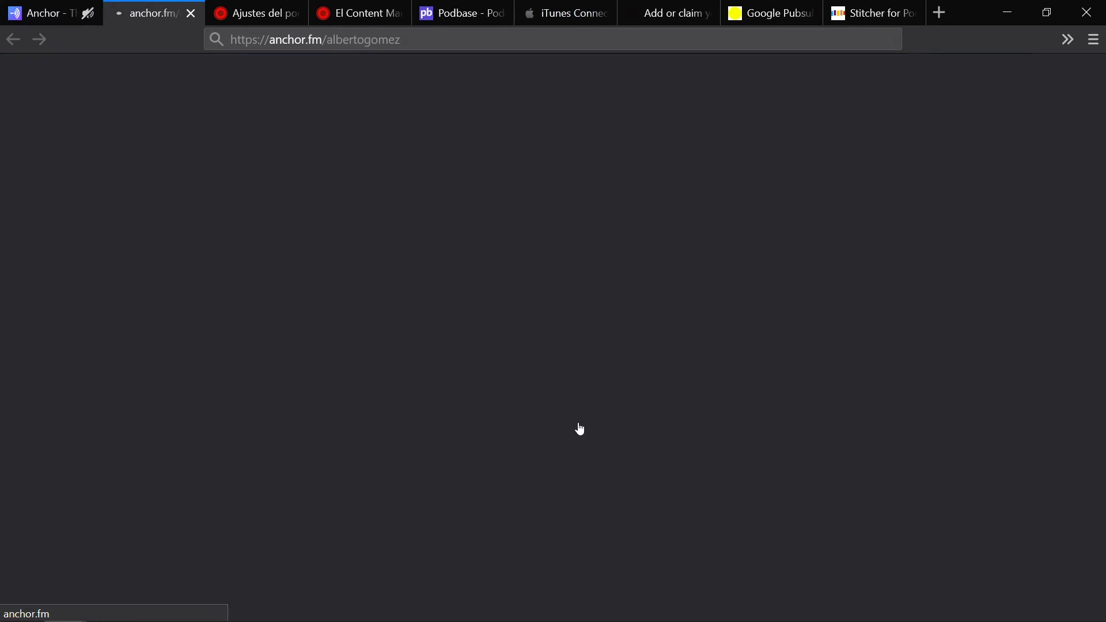
{"action": "left_click", "coordinate": [449, 42]}
{"action": "key", "text": "ctrl+c"}
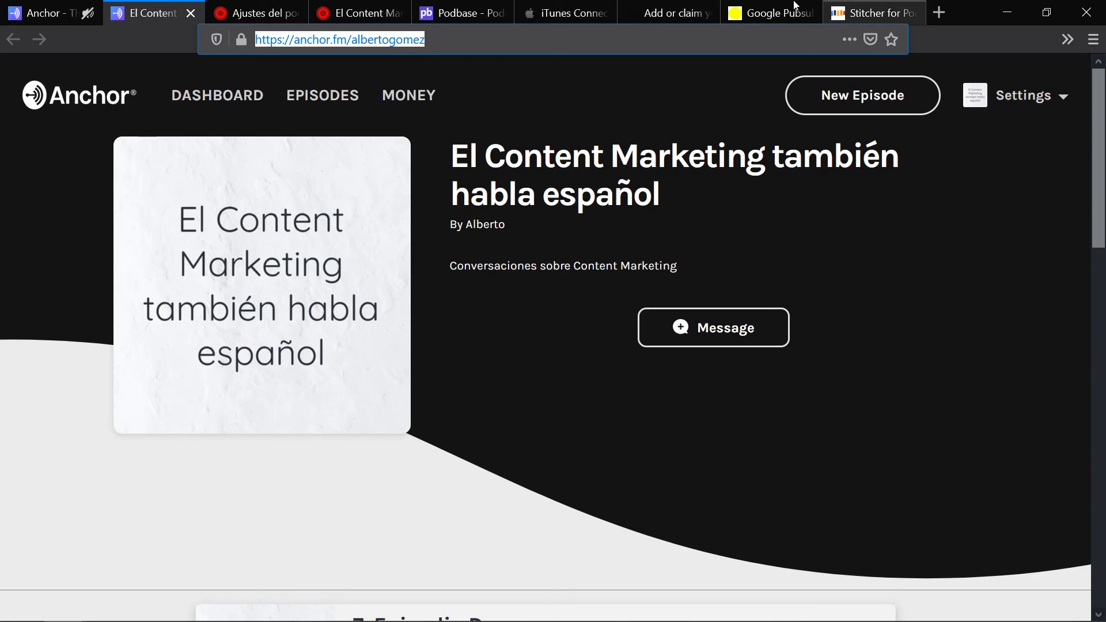
{"action": "left_click", "coordinate": [397, 13]}
{"action": "left_click", "coordinate": [254, 12]}
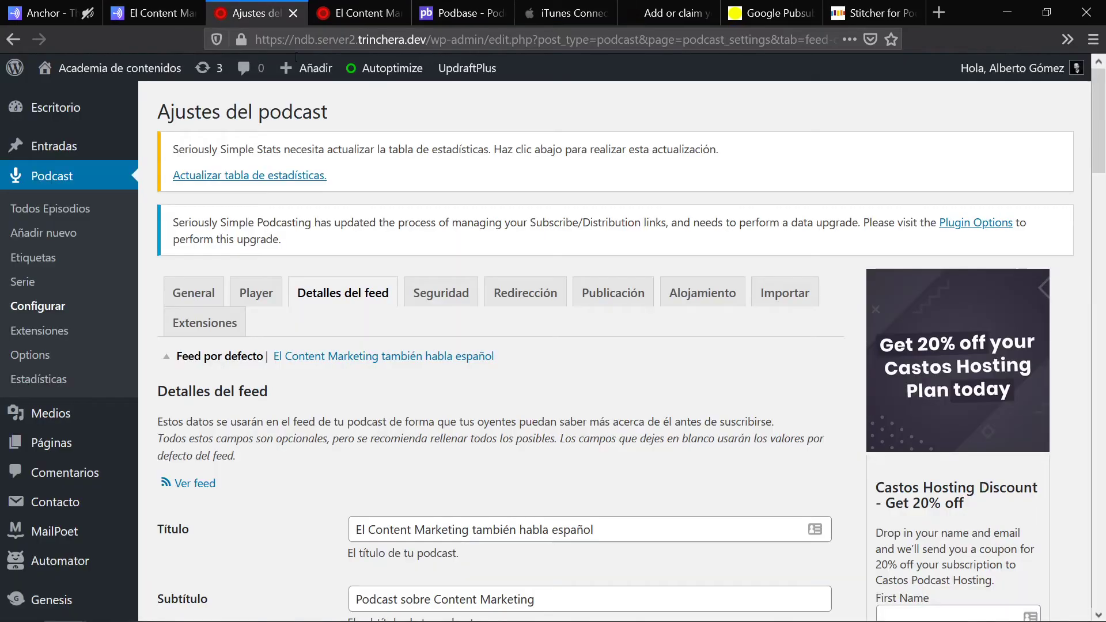
Step: Paste the Anchor page address into the URL de Anchor field and save the feed details
{"action": "scroll", "coordinate": [478, 404], "scroll_direction": "down", "scroll_amount": 15}
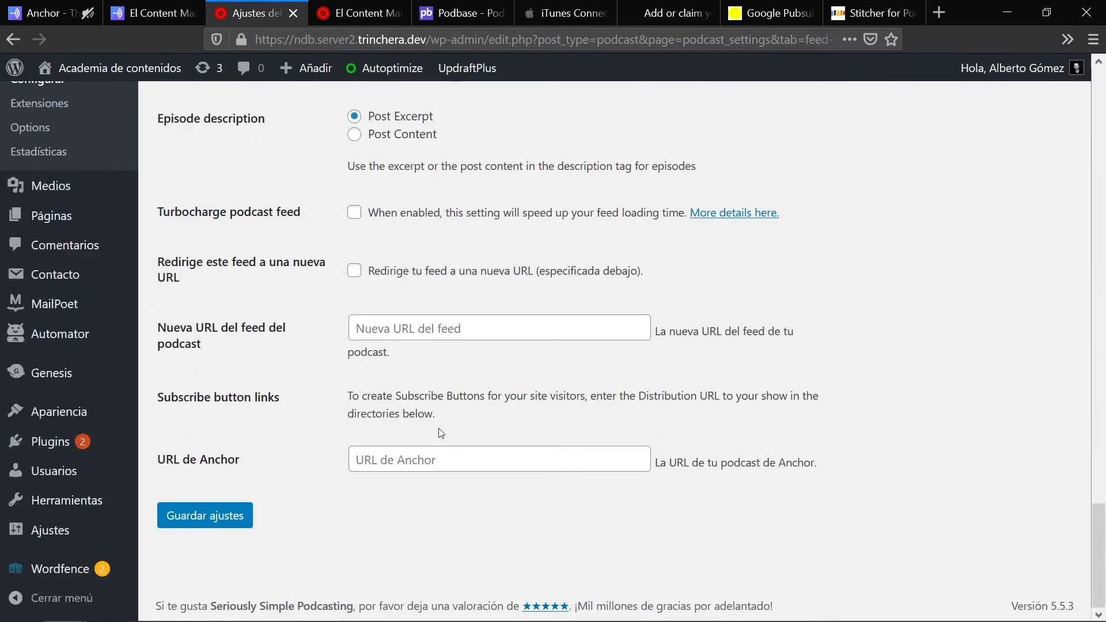
{"action": "left_click", "coordinate": [419, 455]}
{"action": "key", "text": "ctrl+v"}
{"action": "left_click", "coordinate": [205, 517]}
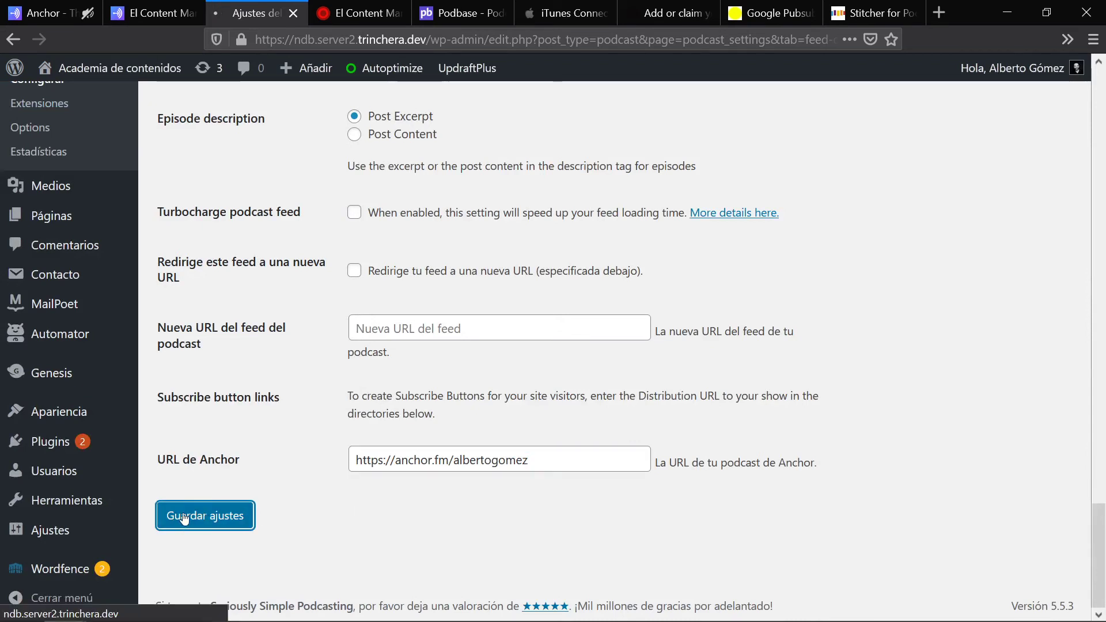
Step: Confirm the 7. Episodio Demo episode page now shows a 'Suscribir: Anchor' link
{"action": "left_click", "coordinate": [322, 8]}
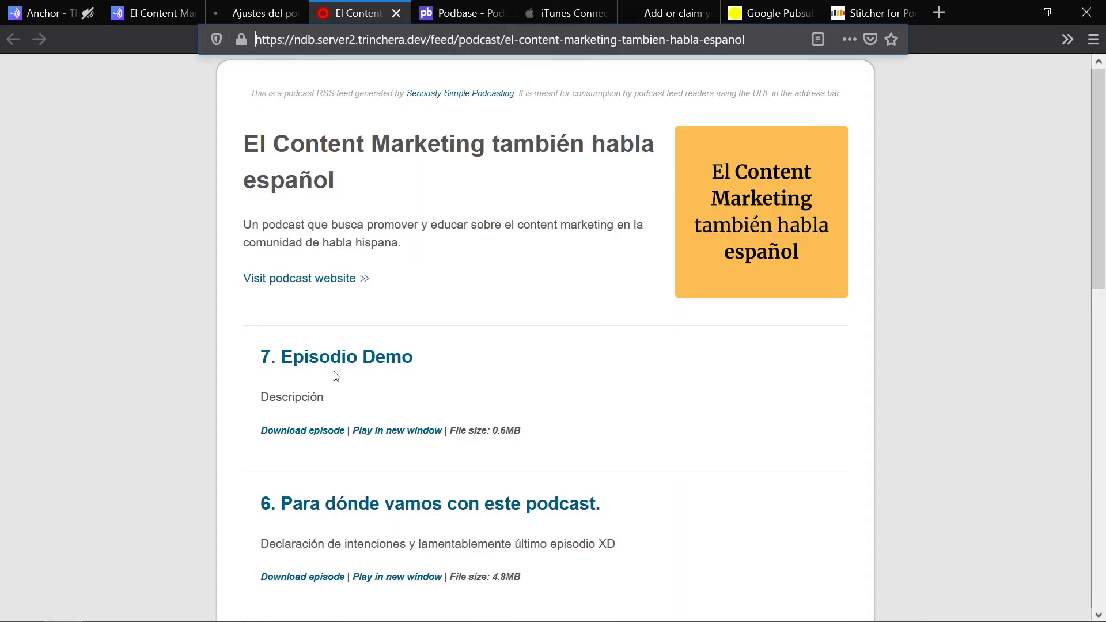
{"action": "left_click", "coordinate": [338, 362]}
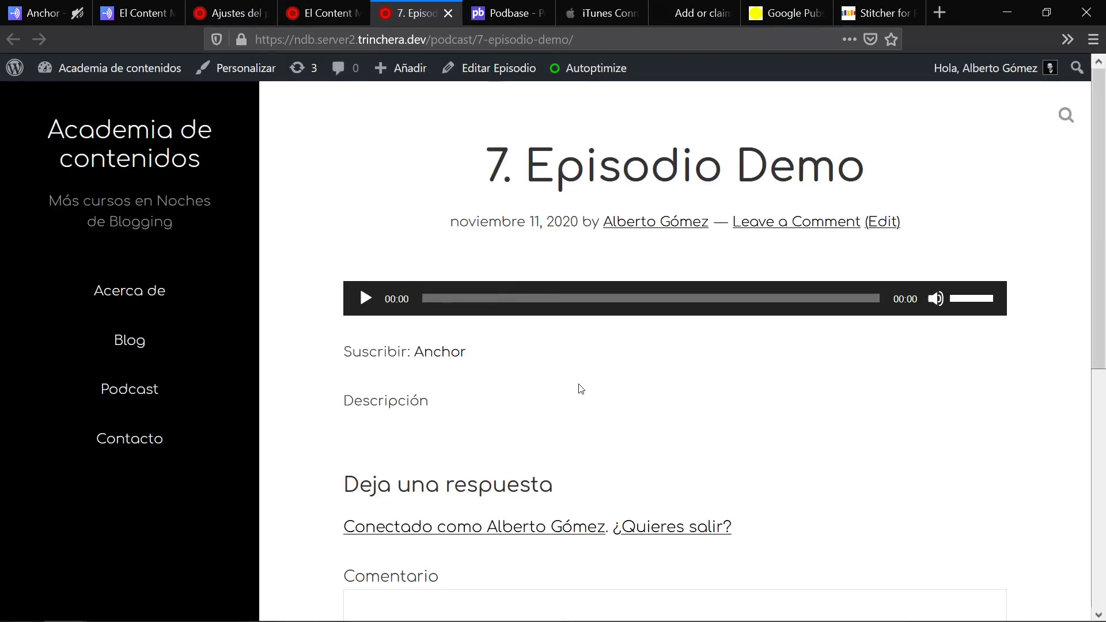
{"action": "left_click_drag", "start_coordinate": [487, 354], "coordinate": [341, 355]}
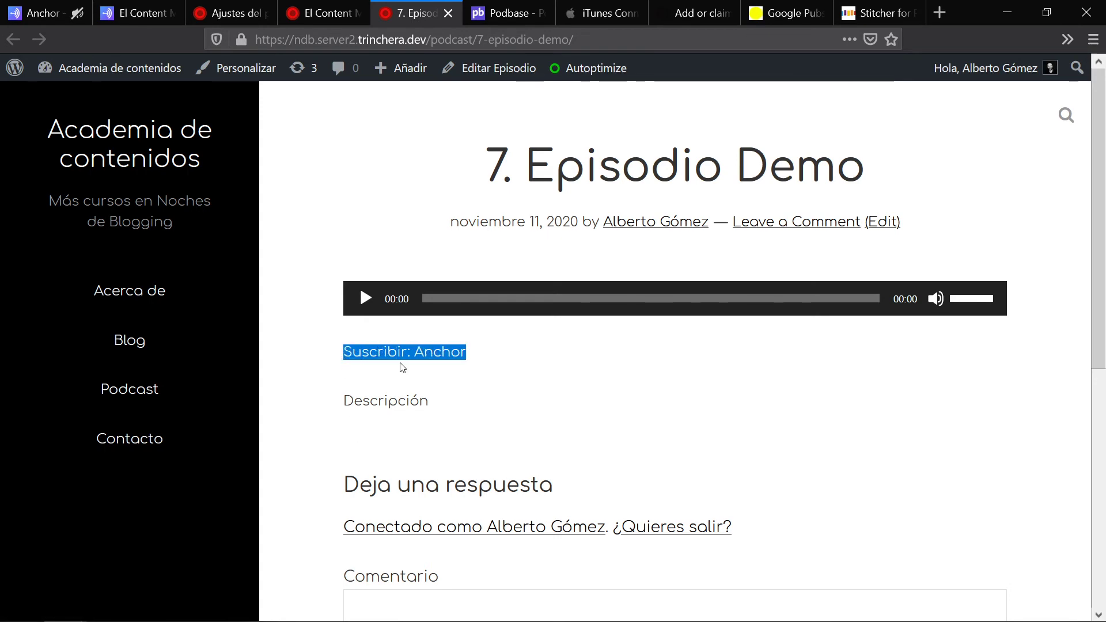
Step: Review the iTunes Connect, Spotify for Podcasters, Google PubSubHubbub and Stitcher partner pages
{"action": "left_click", "coordinate": [230, 12]}
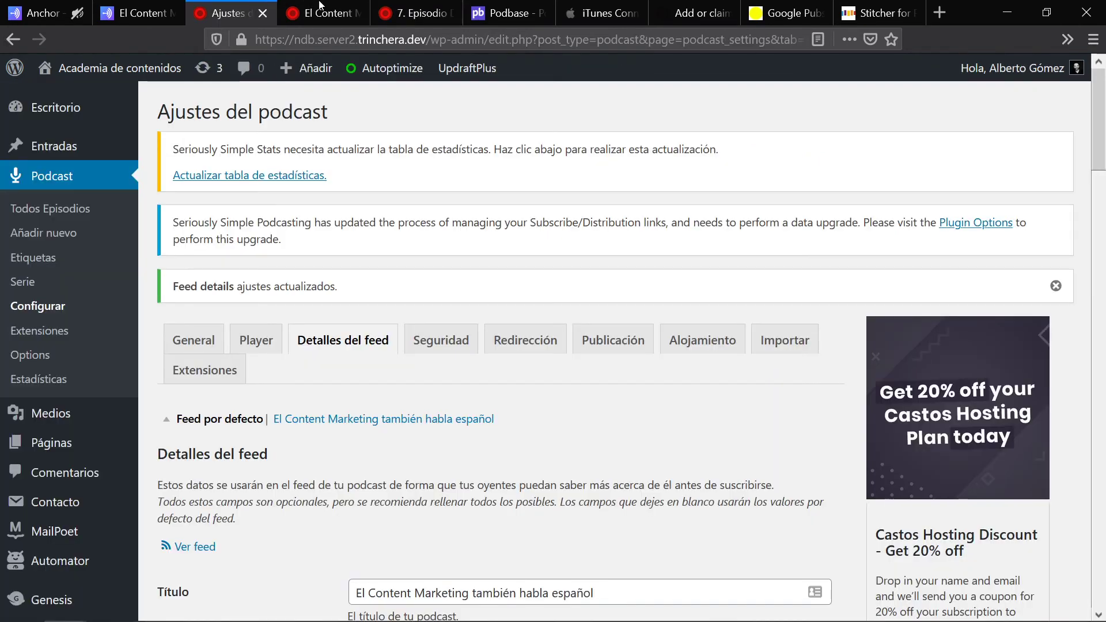
{"action": "left_click", "coordinate": [627, 5]}
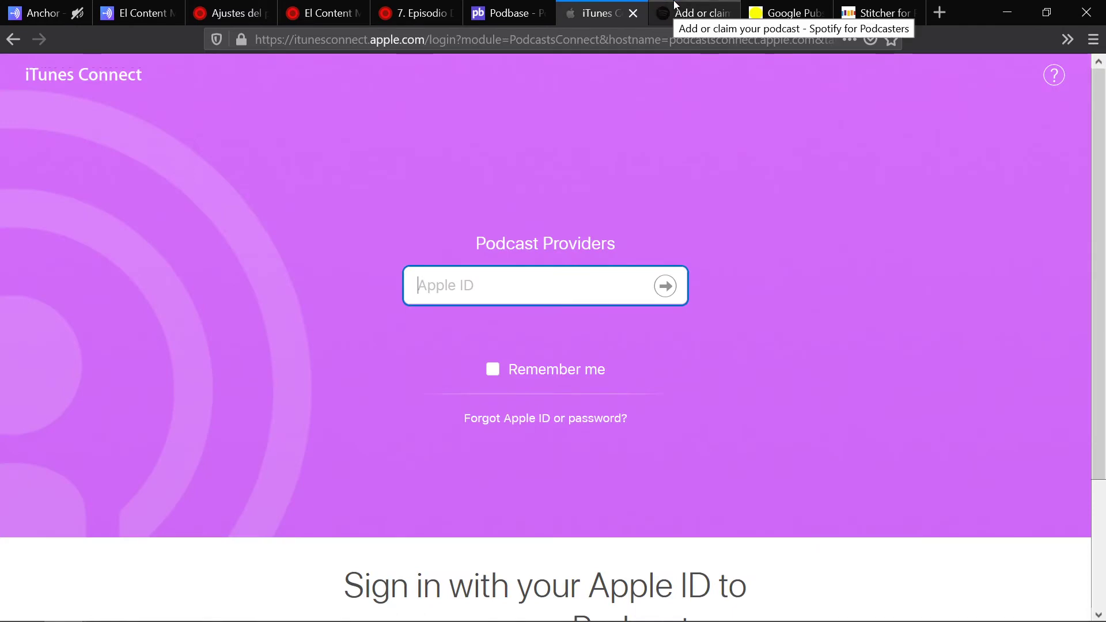
{"action": "left_click", "coordinate": [675, 7]}
{"action": "left_click", "coordinate": [790, 5]}
{"action": "left_click", "coordinate": [864, 8]}
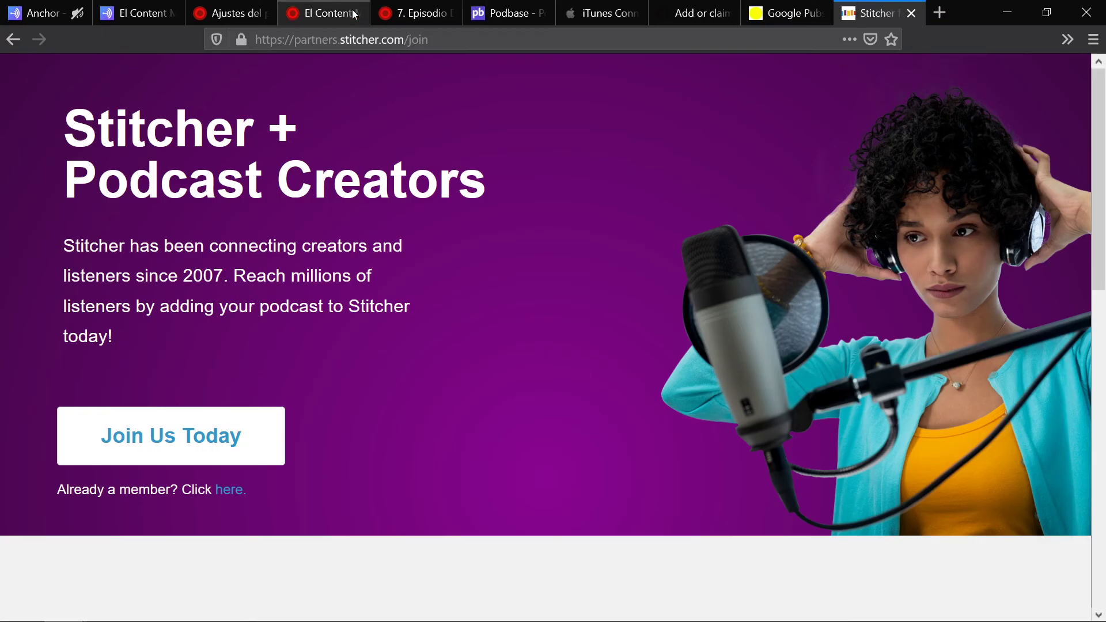
{"action": "left_click", "coordinate": [222, 11]}
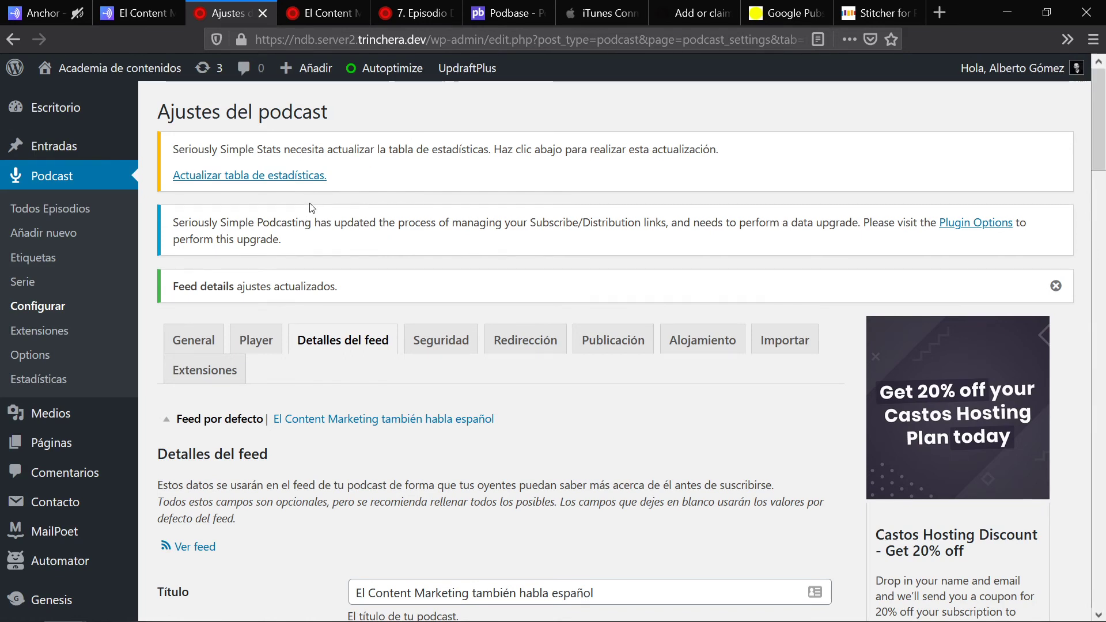
Step: In Podcast Options, tick Apple Podcasts, Google Podcasts, Spotify and Stitcher and save the options
{"action": "left_click", "coordinate": [34, 356]}
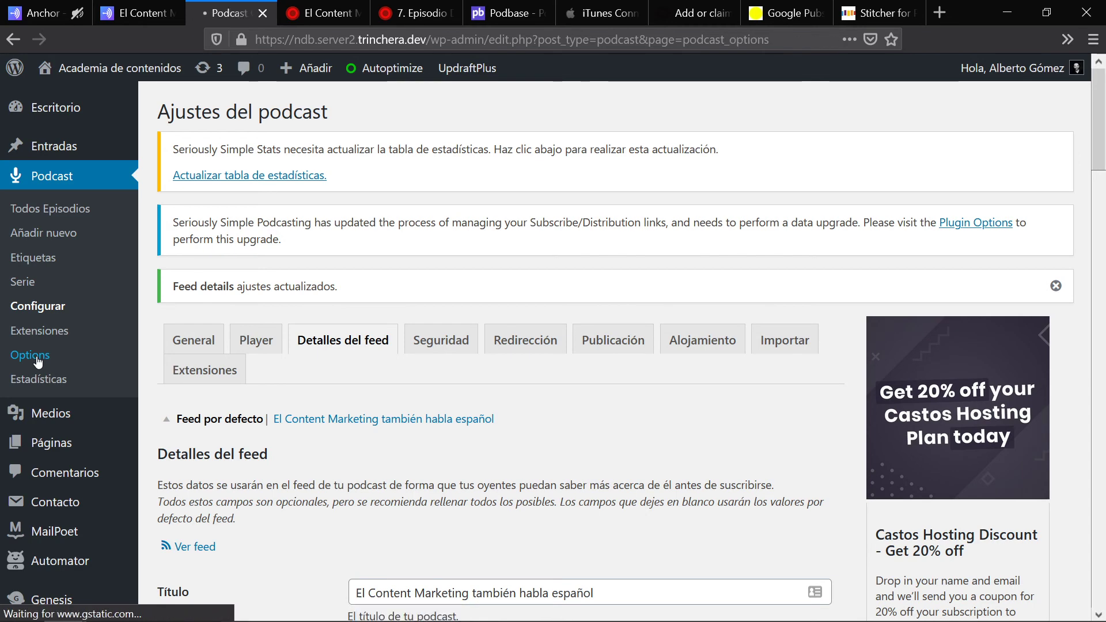
{"action": "scroll", "coordinate": [634, 340], "scroll_direction": "down", "scroll_amount": 3}
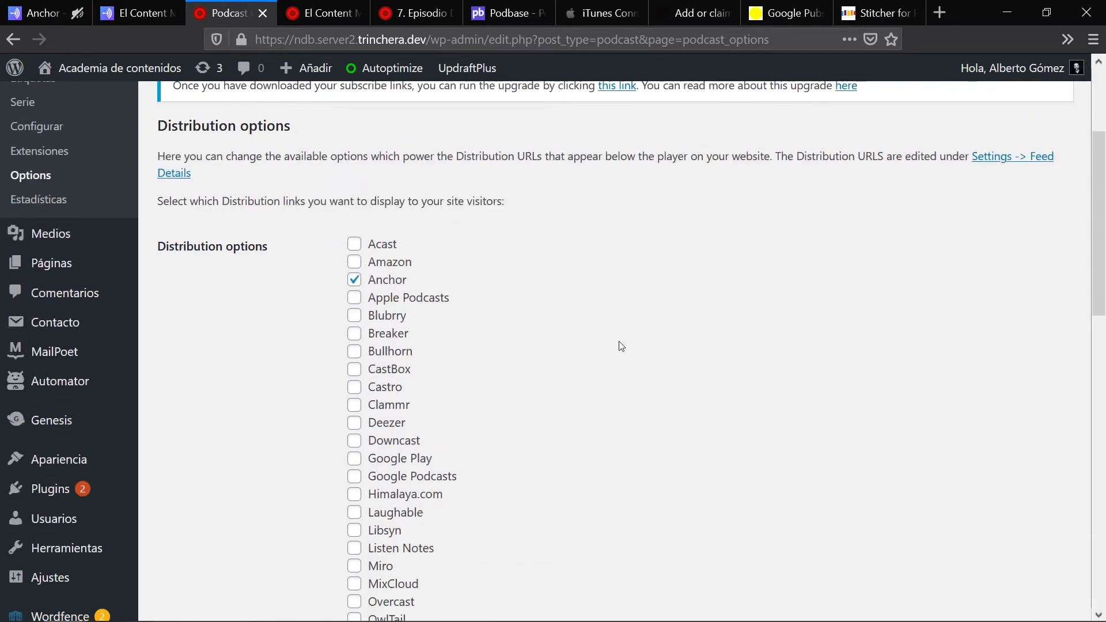
{"action": "left_click", "coordinate": [355, 298]}
{"action": "scroll", "coordinate": [553, 268], "scroll_direction": "down", "scroll_amount": 2}
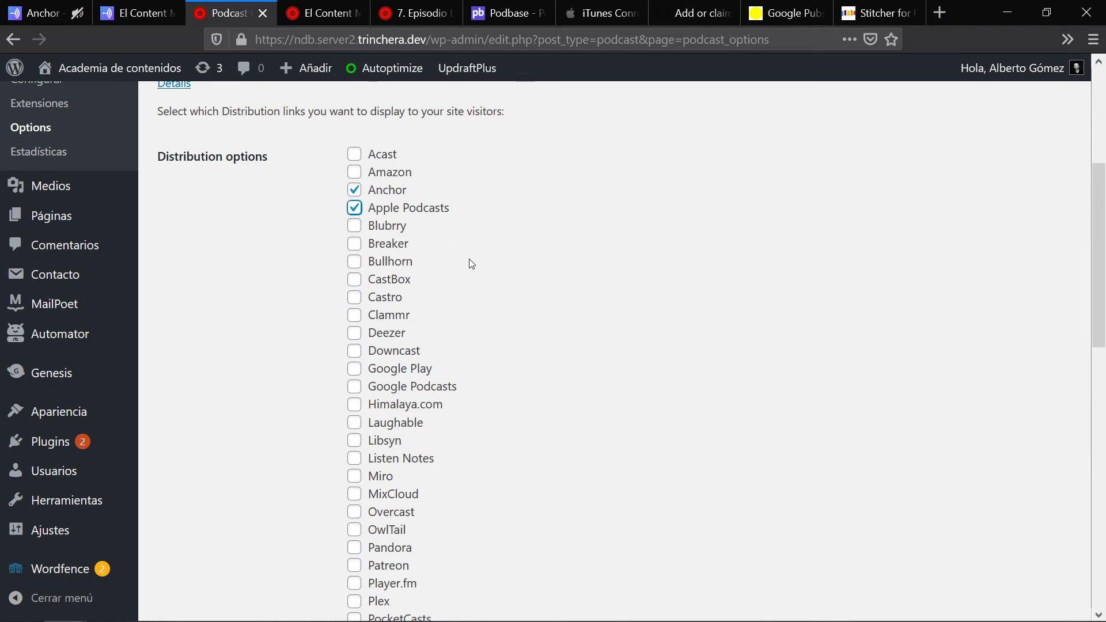
{"action": "left_click", "coordinate": [354, 386]}
{"action": "scroll", "coordinate": [550, 276], "scroll_direction": "down", "scroll_amount": 2}
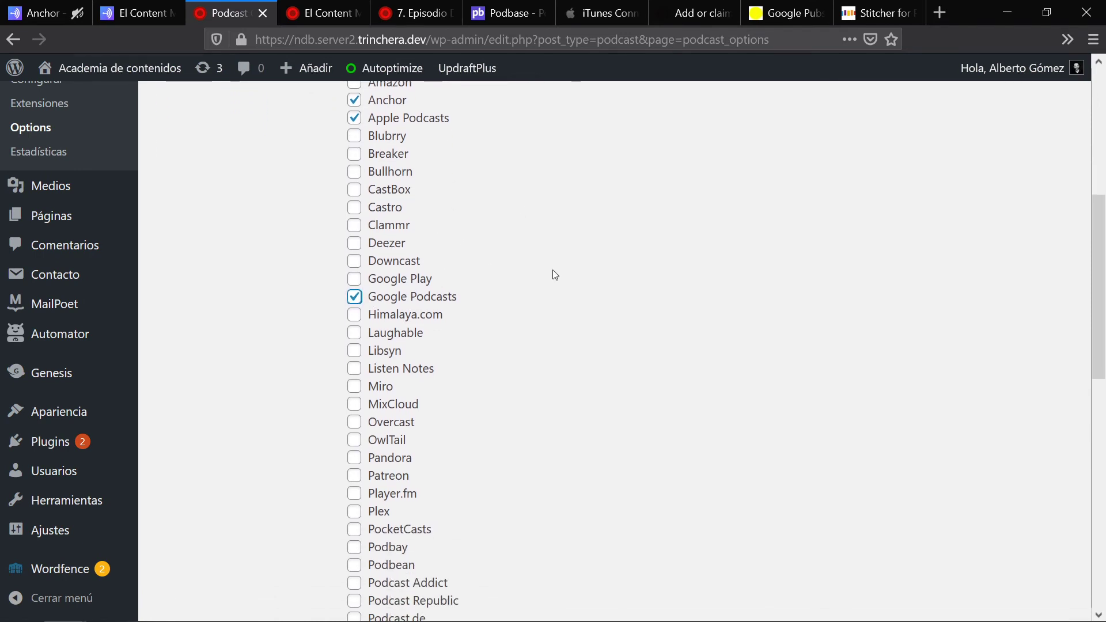
{"action": "scroll", "coordinate": [555, 275], "scroll_direction": "down", "scroll_amount": 8}
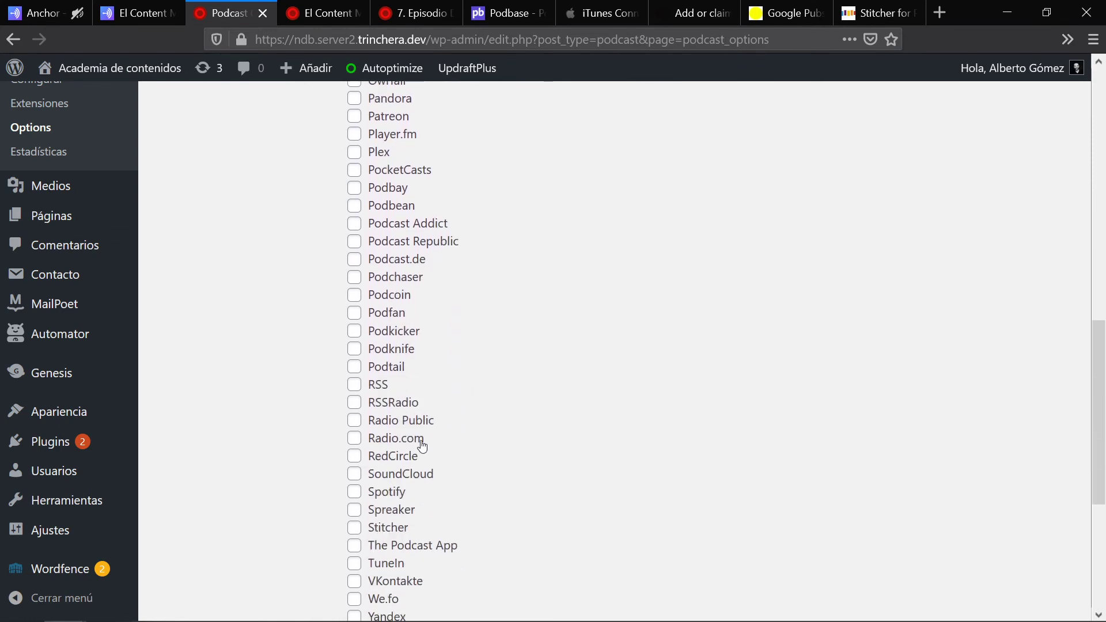
{"action": "left_click", "coordinate": [354, 491]}
{"action": "scroll", "coordinate": [386, 436], "scroll_direction": "down", "scroll_amount": 2}
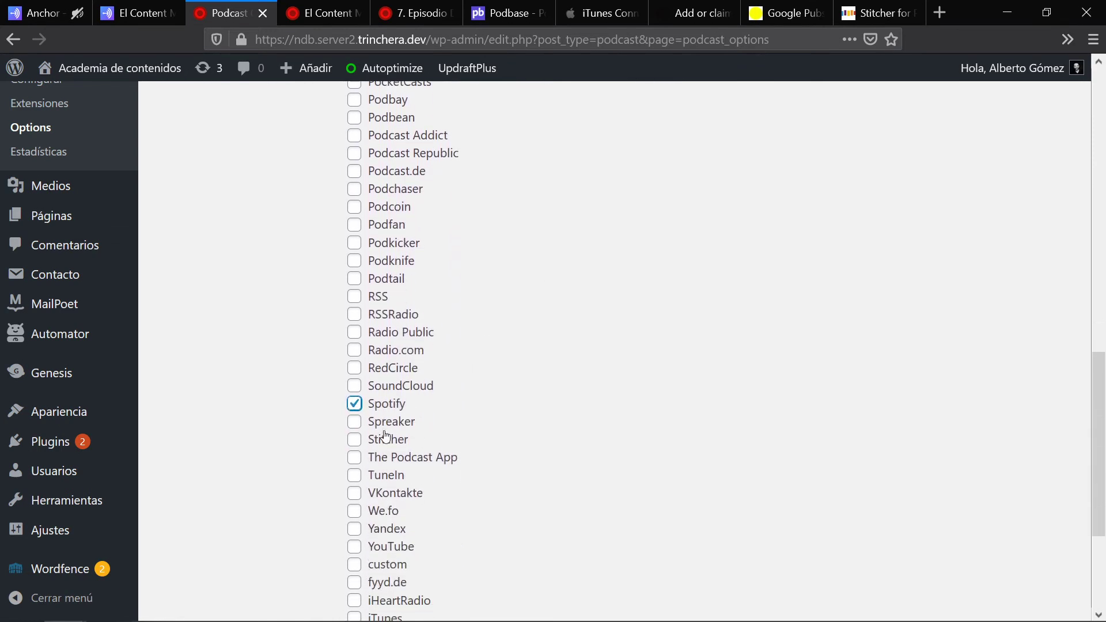
{"action": "left_click", "coordinate": [355, 439]}
{"action": "scroll", "coordinate": [507, 303], "scroll_direction": "down", "scroll_amount": 5}
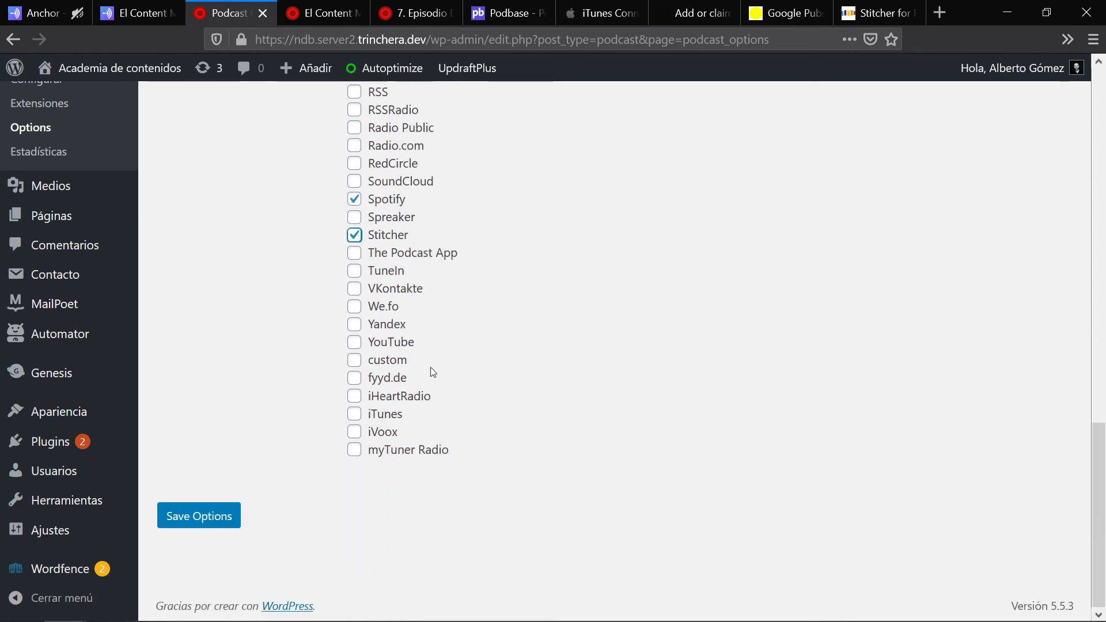
{"action": "left_click", "coordinate": [199, 520]}
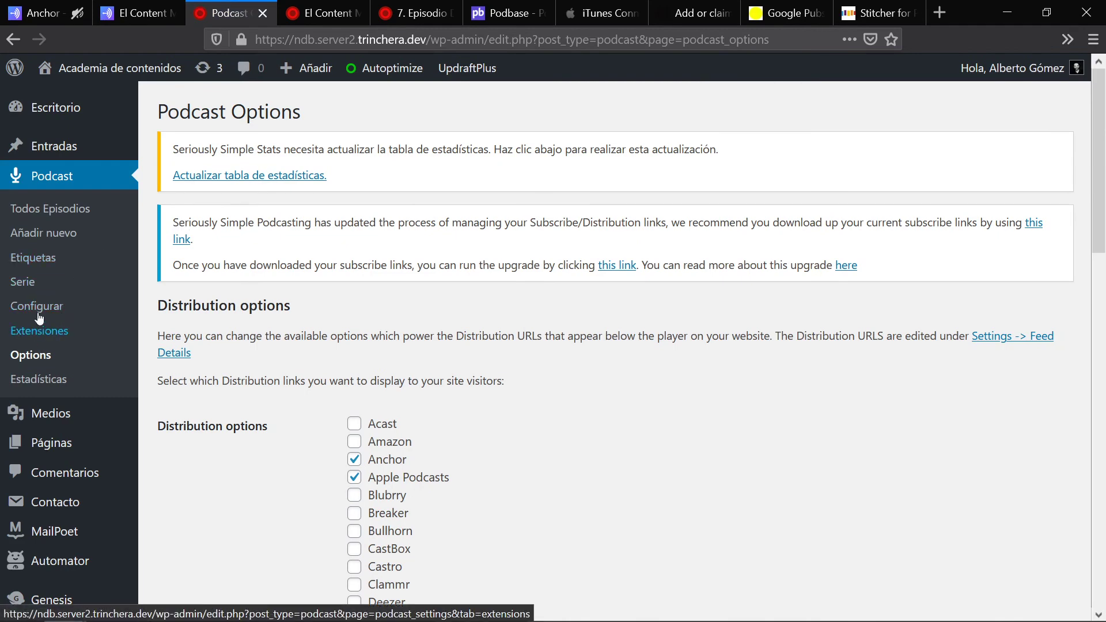
Step: Open the podcast settings' Detalles del feed section and scroll to the subscribe URL fields
{"action": "left_click", "coordinate": [37, 313]}
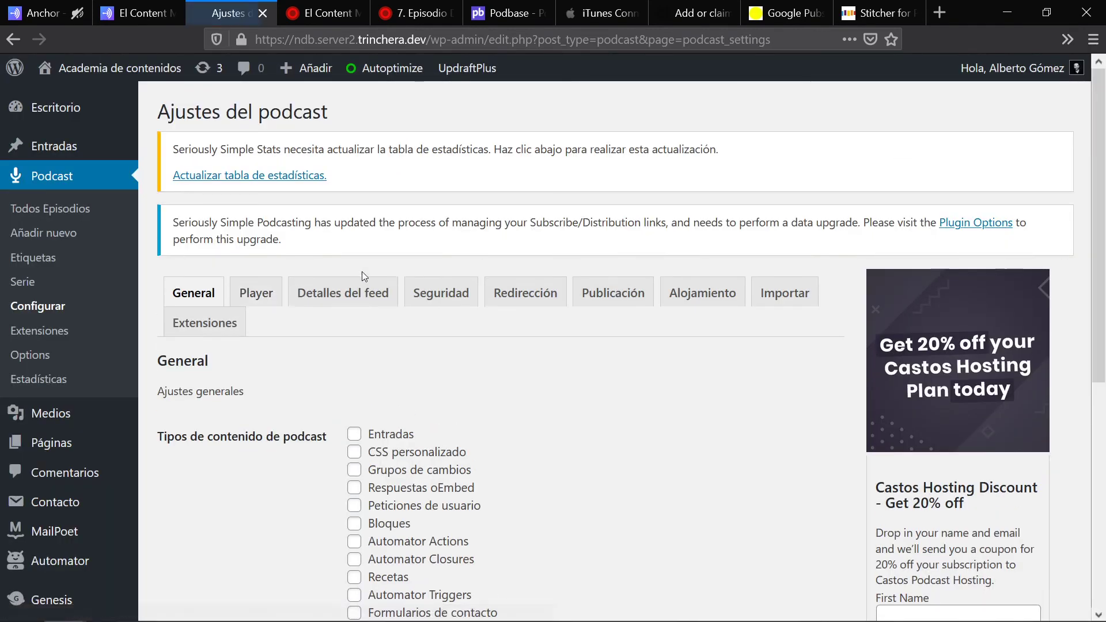
{"action": "left_click", "coordinate": [346, 300]}
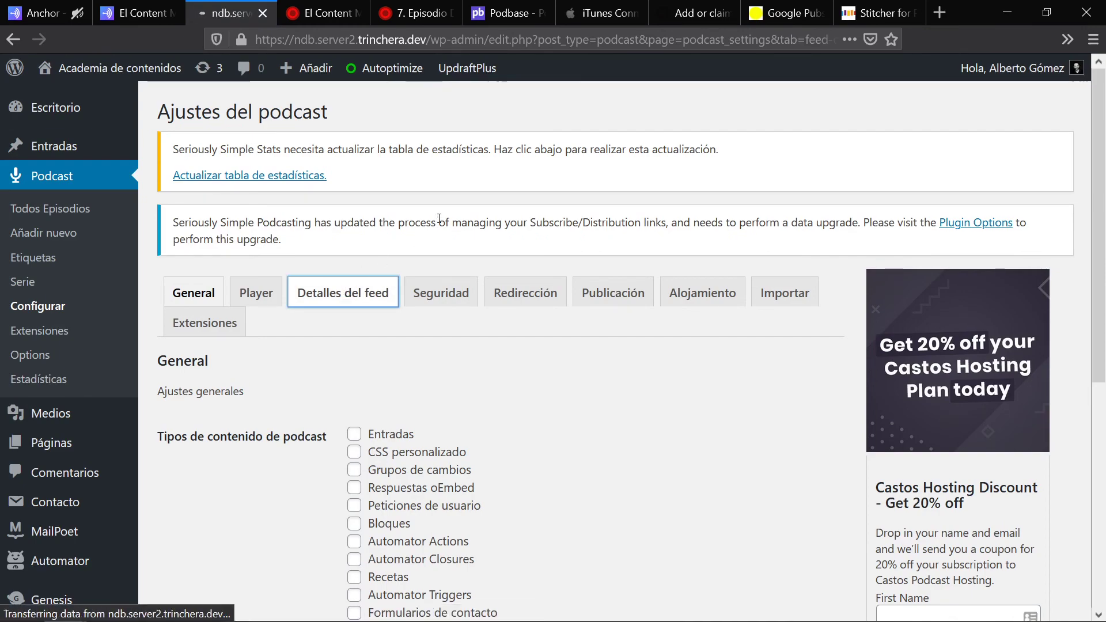
{"action": "scroll", "coordinate": [639, 299], "scroll_direction": "down", "scroll_amount": 12}
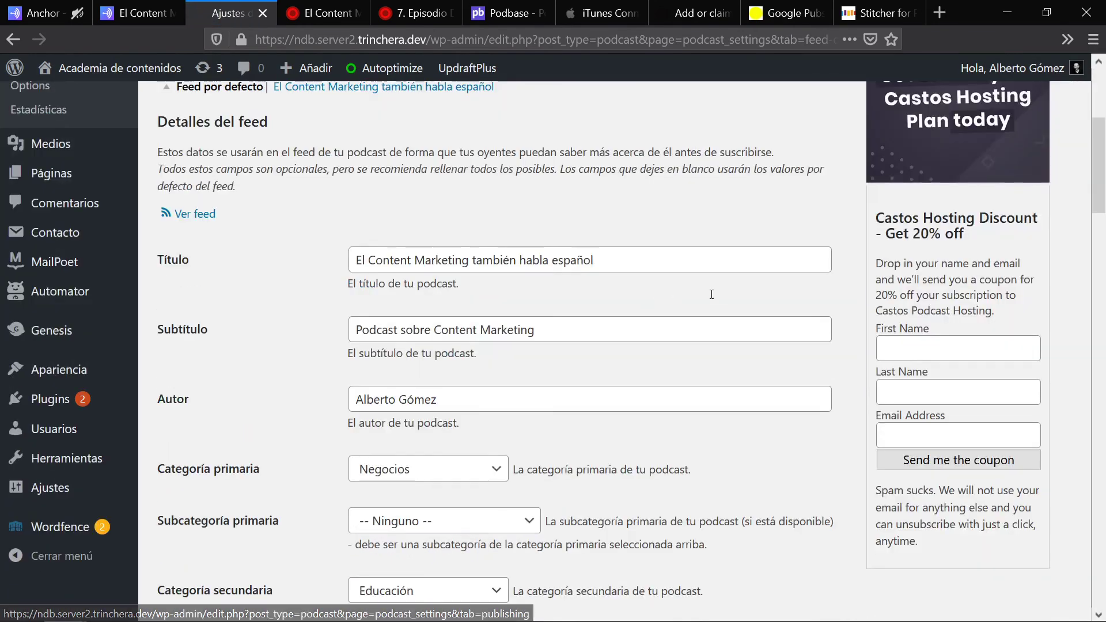
{"action": "scroll", "coordinate": [744, 280], "scroll_direction": "down", "scroll_amount": 10}
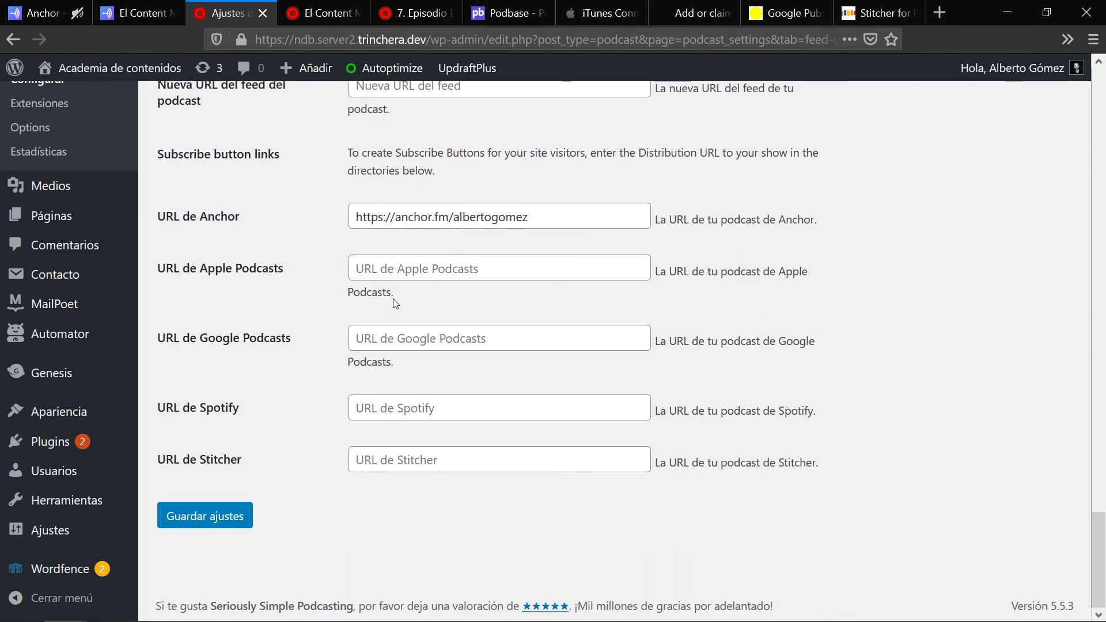
Step: Check the new Apple Podcasts, Google Podcasts, Spotify and Stitcher URL fields, then return to the 7. Episodio Demo page
{"action": "left_click", "coordinate": [425, 266]}
{"action": "left_click", "coordinate": [398, 340]}
{"action": "left_click", "coordinate": [421, 407]}
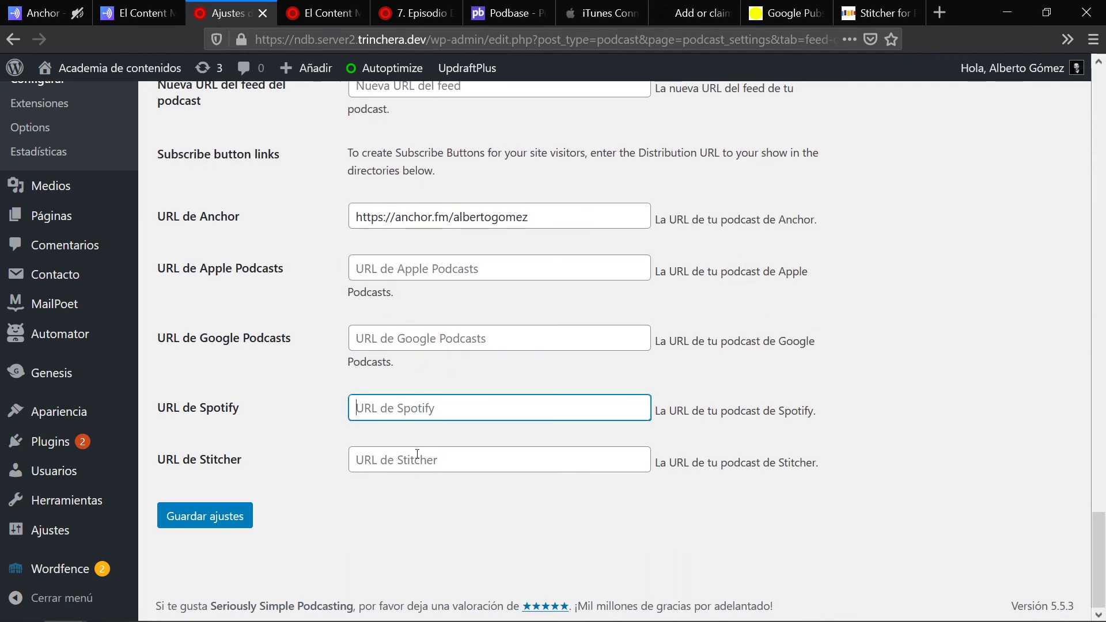
{"action": "left_click", "coordinate": [381, 459]}
{"action": "left_click", "coordinate": [426, 268]}
{"action": "left_click", "coordinate": [432, 269]}
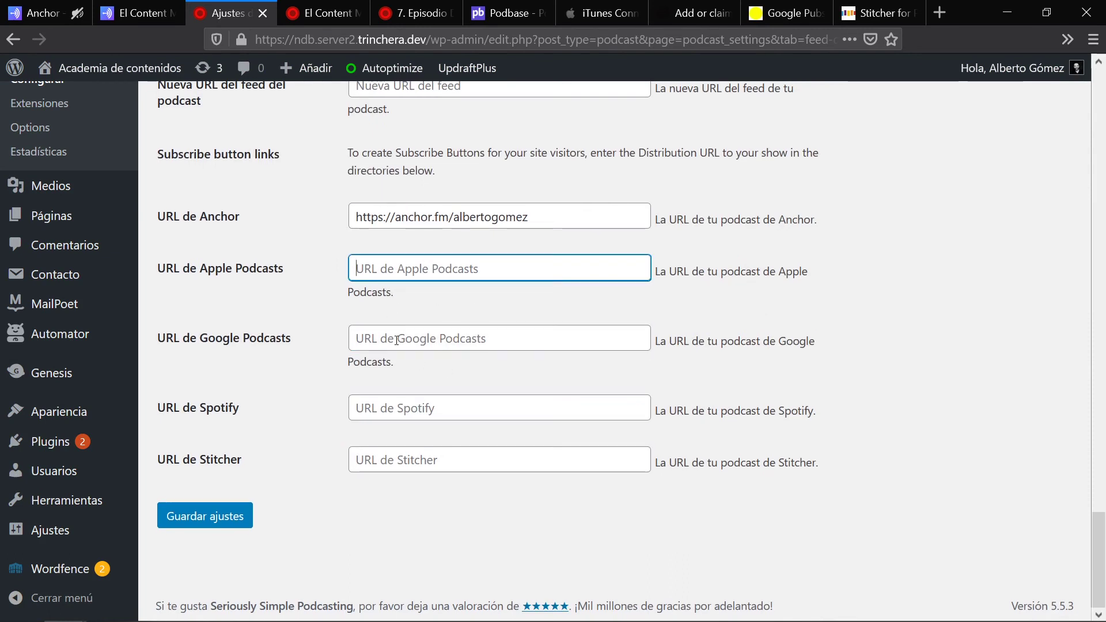
{"action": "left_click", "coordinate": [397, 355]}
{"action": "left_click", "coordinate": [448, 6]}
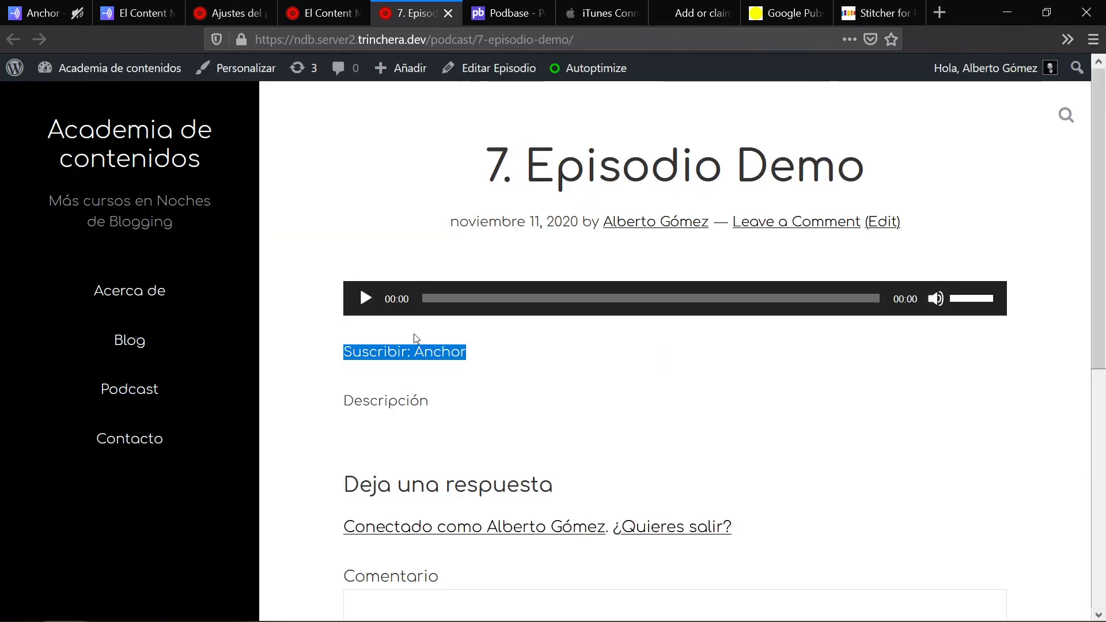
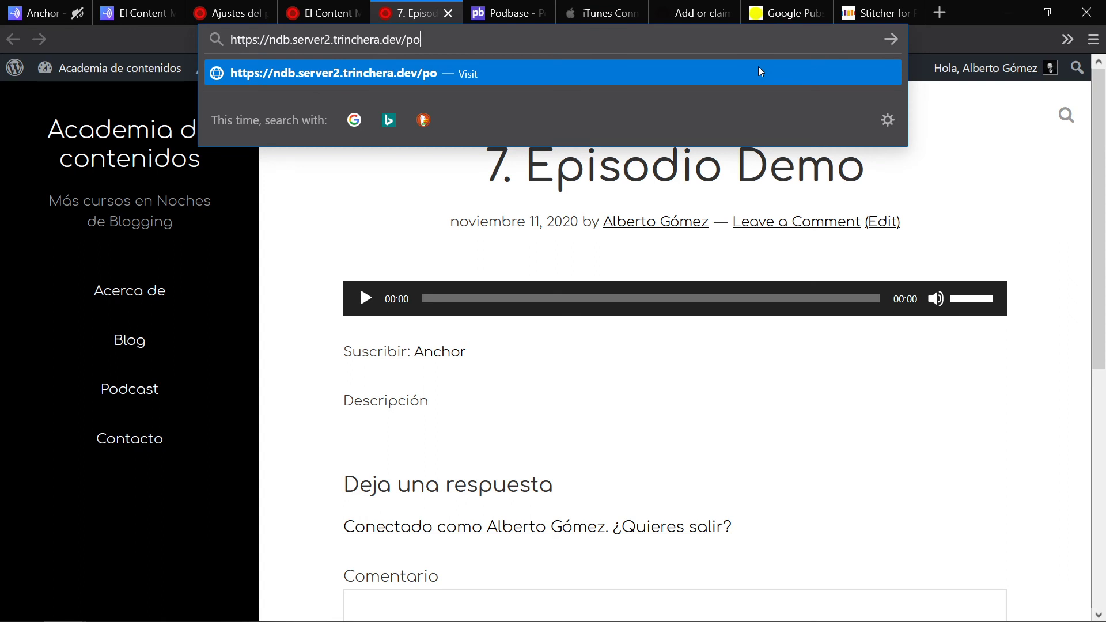
Step: Load the /podlinks page and scroll through its heading and subscribe buttons
{"action": "type", "text": "dlinks"}
{"action": "key", "text": "Return"}
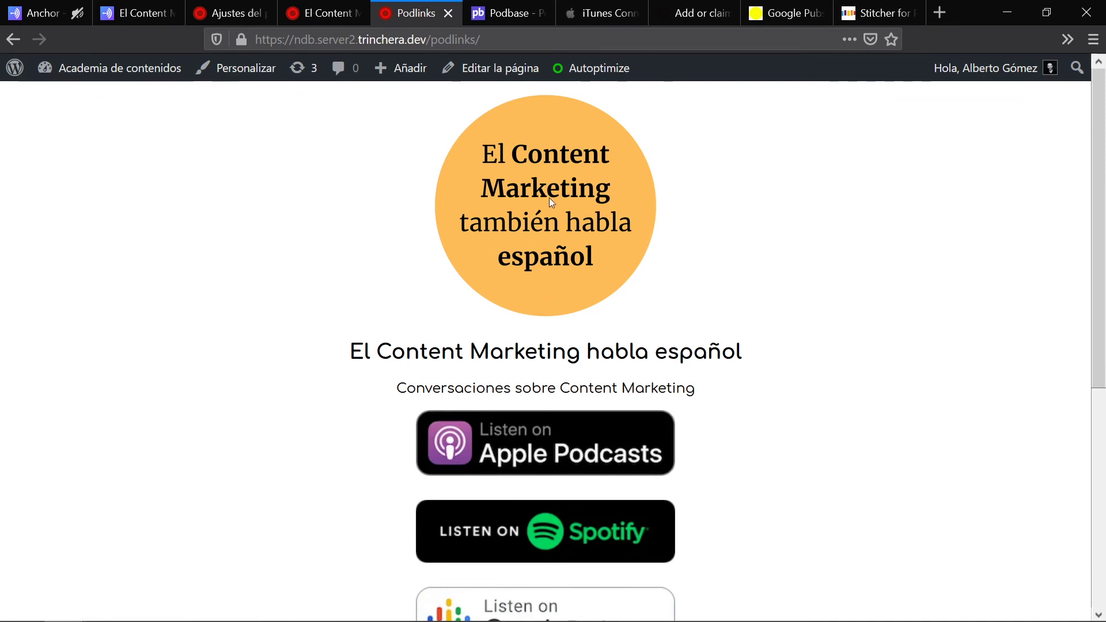
{"action": "left_click_drag", "start_coordinate": [347, 352], "coordinate": [760, 355]}
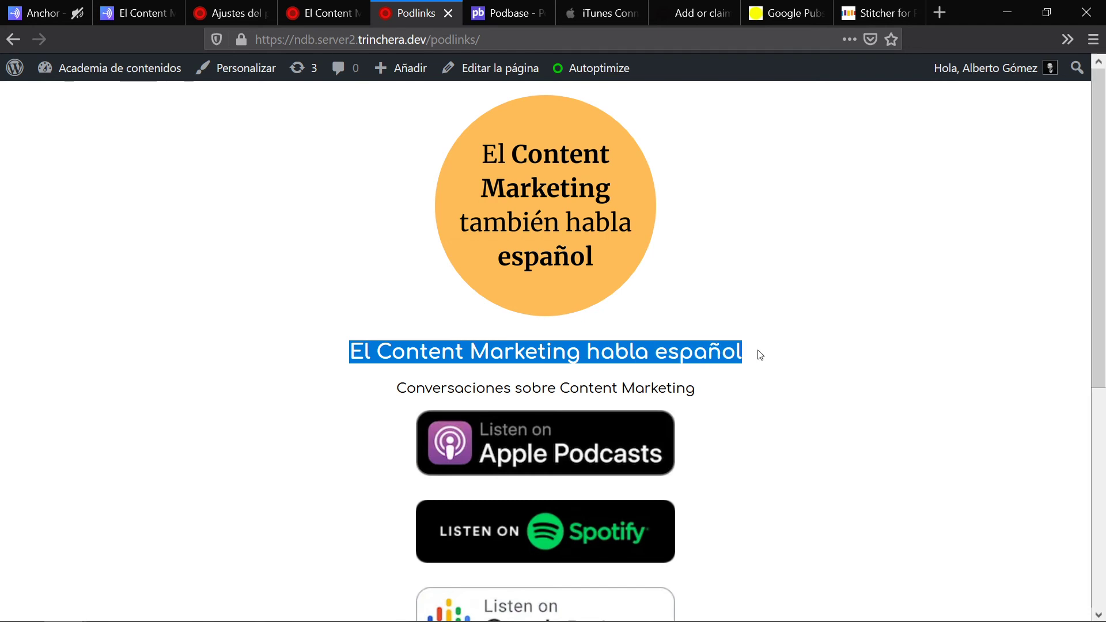
{"action": "left_click_drag", "start_coordinate": [720, 386], "coordinate": [394, 388]}
{"action": "left_click", "coordinate": [960, 244]}
{"action": "scroll", "coordinate": [801, 236], "scroll_direction": "down", "scroll_amount": 5}
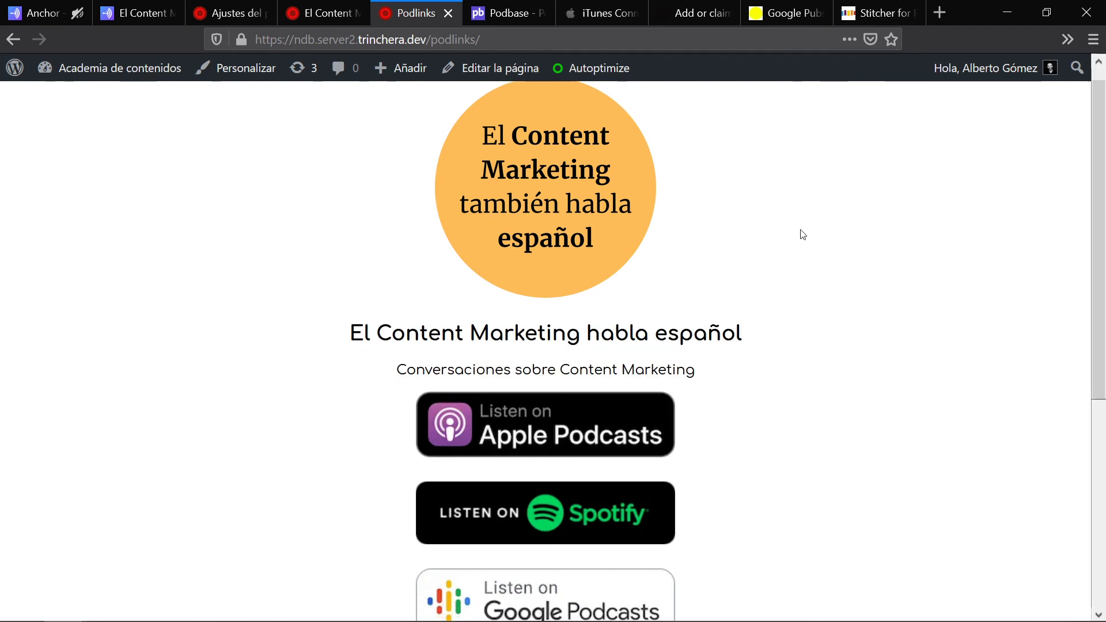
{"action": "scroll", "coordinate": [801, 241], "scroll_direction": "down", "scroll_amount": 2}
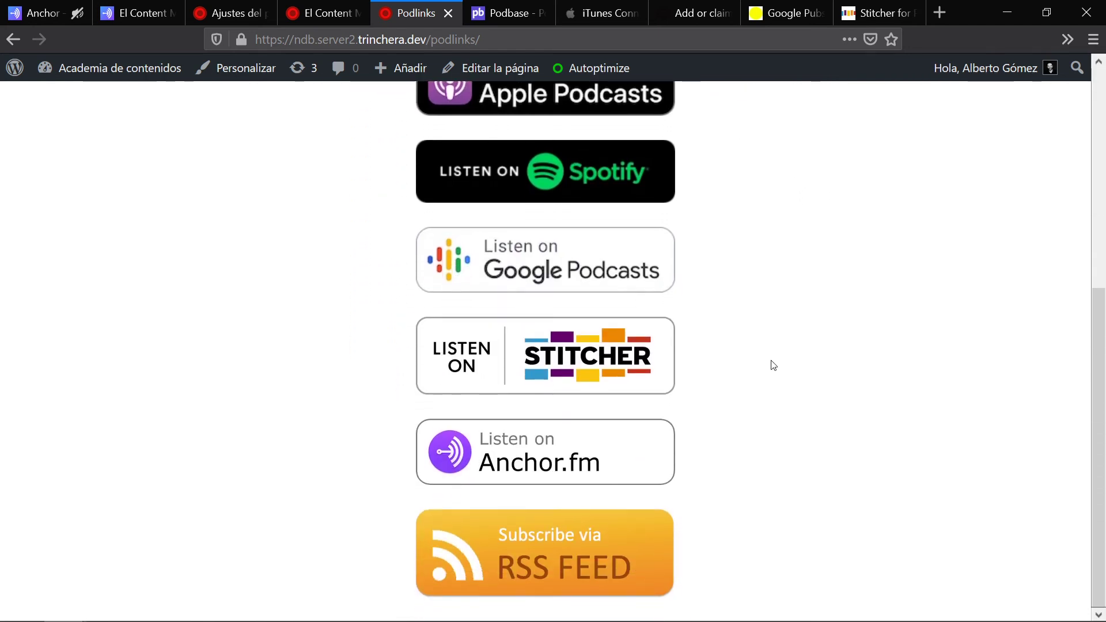
{"action": "scroll", "coordinate": [682, 444], "scroll_direction": "up", "scroll_amount": 6}
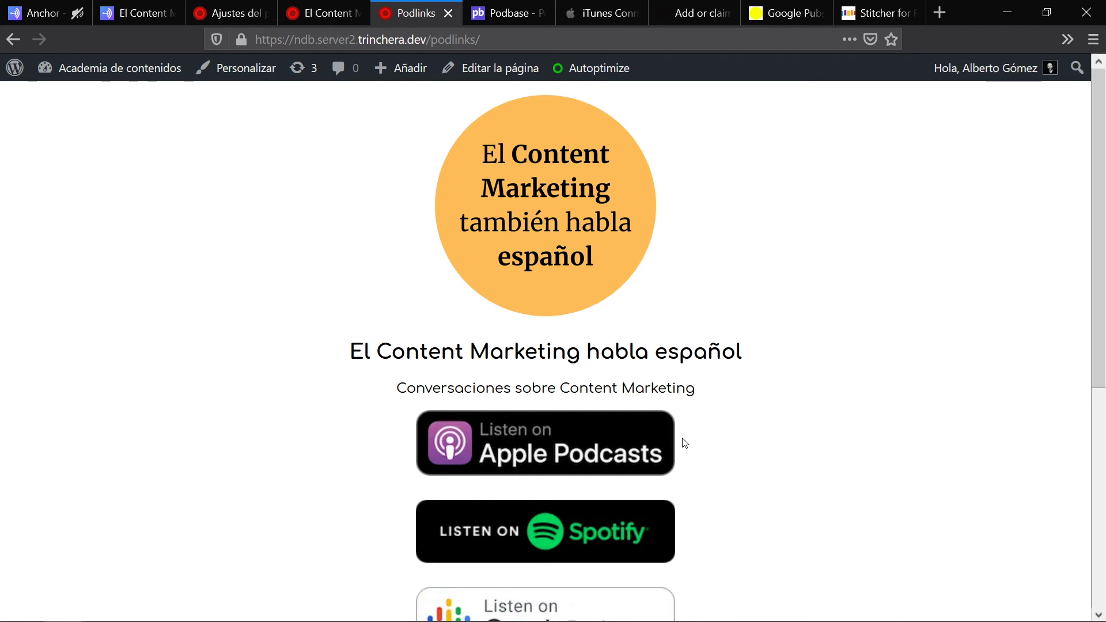
Step: Highlight 'podlinks' in the page address and scroll through the Apple, Spotify, Google, Stitcher, Anchor and RSS buttons again
{"action": "left_click_drag", "start_coordinate": [432, 38], "coordinate": [570, 43]}
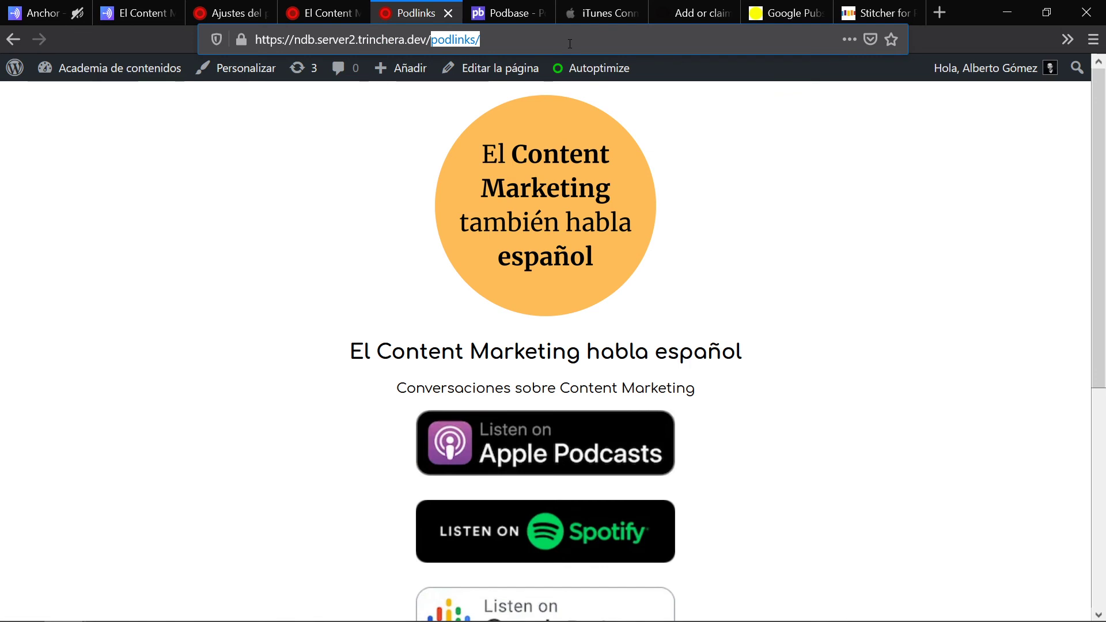
{"action": "scroll", "coordinate": [589, 225], "scroll_direction": "down", "scroll_amount": 3}
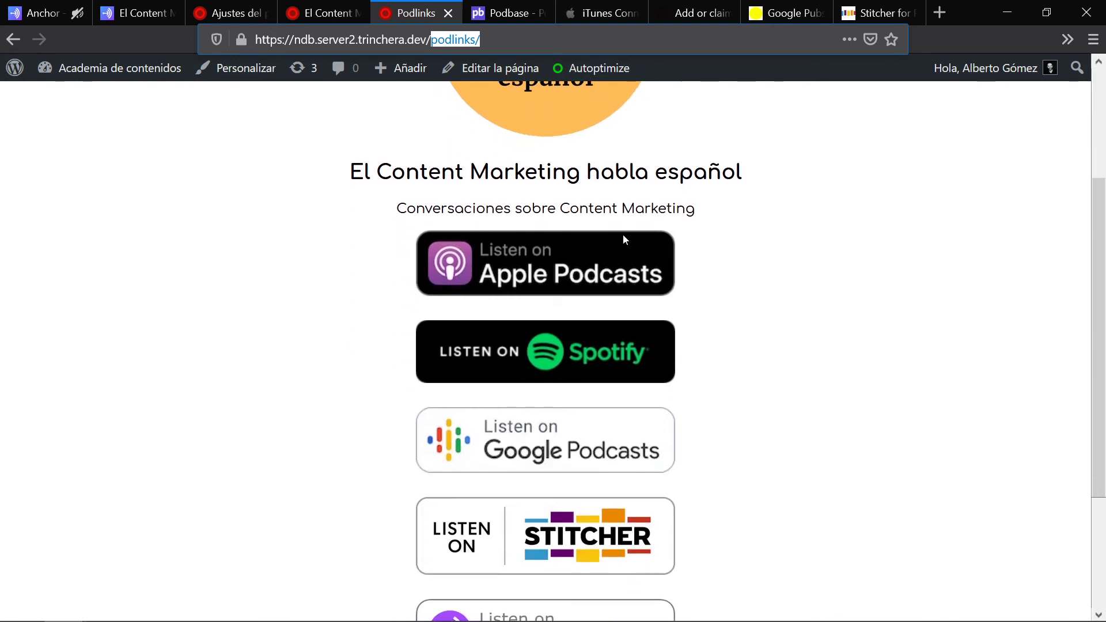
{"action": "scroll", "coordinate": [623, 236], "scroll_direction": "down", "scroll_amount": 3}
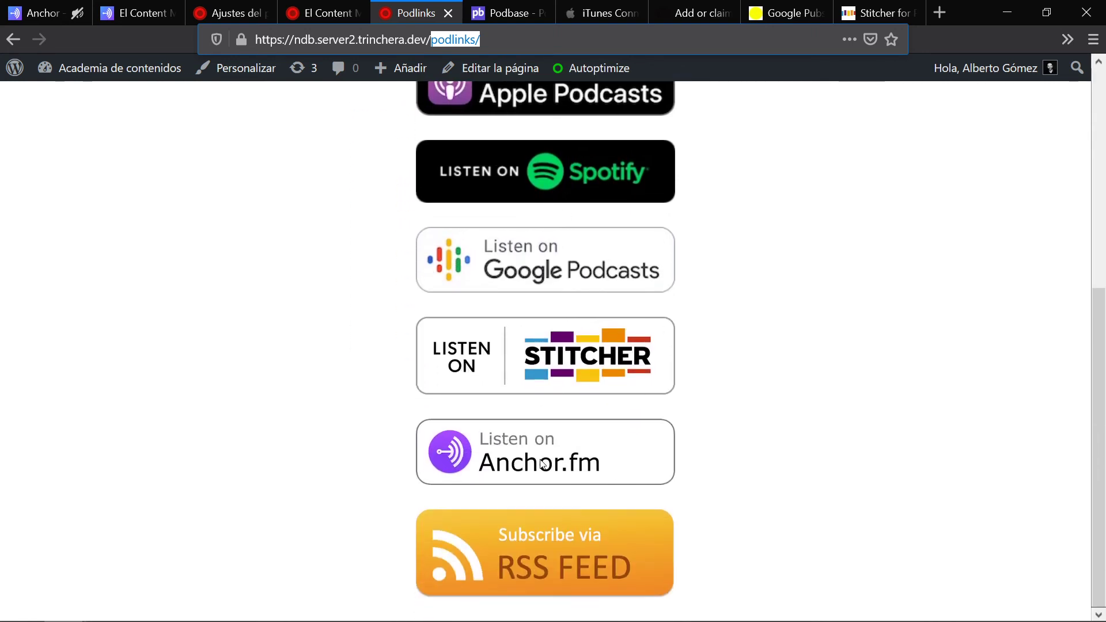
{"action": "scroll", "coordinate": [738, 411], "scroll_direction": "up", "scroll_amount": 3}
{"action": "scroll", "coordinate": [736, 410], "scroll_direction": "down", "scroll_amount": 3}
{"action": "scroll", "coordinate": [707, 452], "scroll_direction": "up", "scroll_amount": 6}
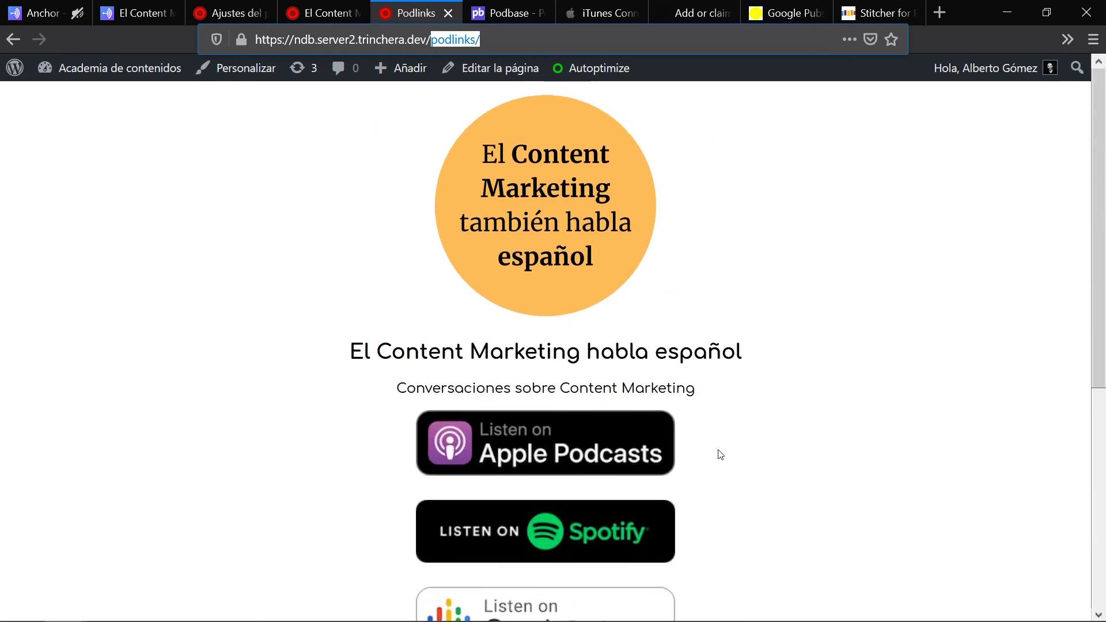
Step: Open the Podlinks page in the block editor, selecting the podcast RSS feed address in its tab along the way
{"action": "left_click", "coordinate": [487, 77]}
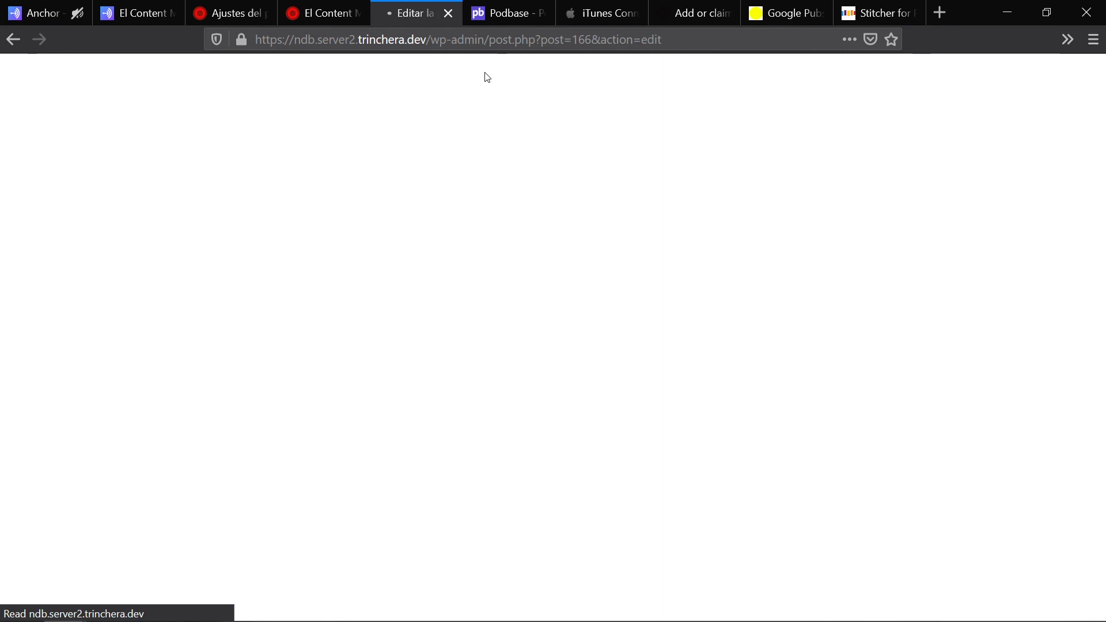
{"action": "left_click", "coordinate": [320, 7]}
{"action": "left_click", "coordinate": [299, 40]}
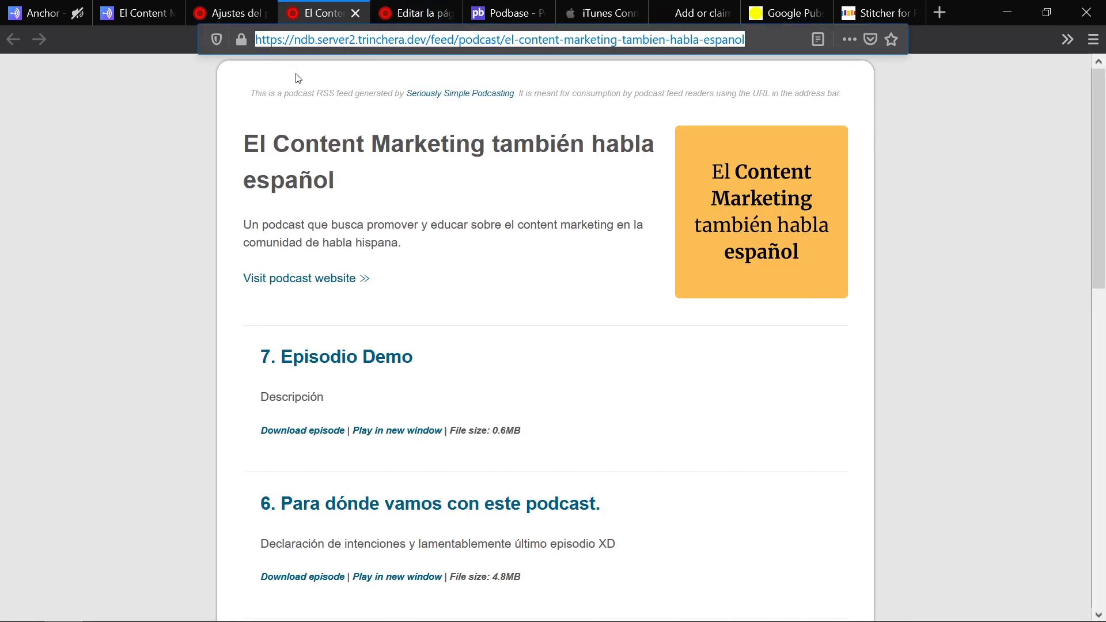
{"action": "left_click", "coordinate": [410, 7]}
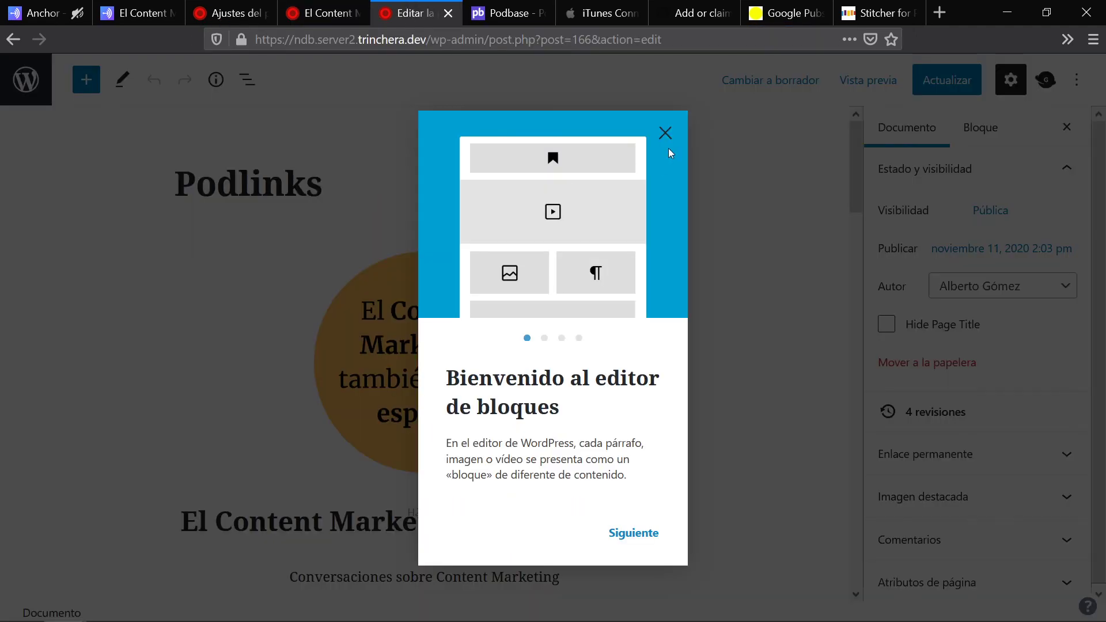
{"action": "left_click", "coordinate": [666, 132]}
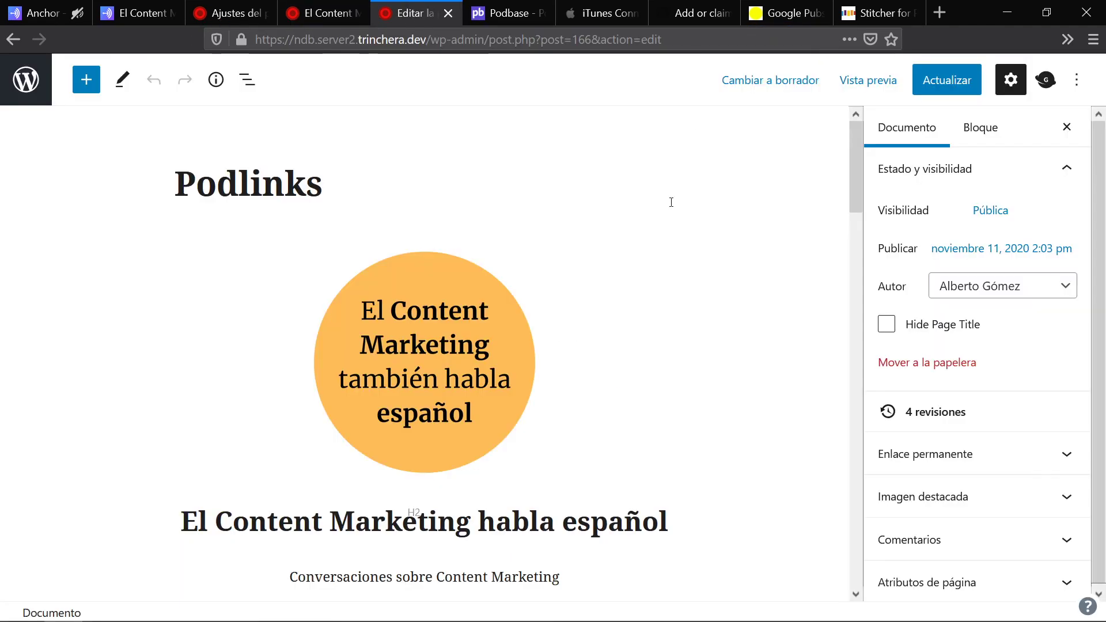
{"action": "left_click", "coordinate": [566, 197]}
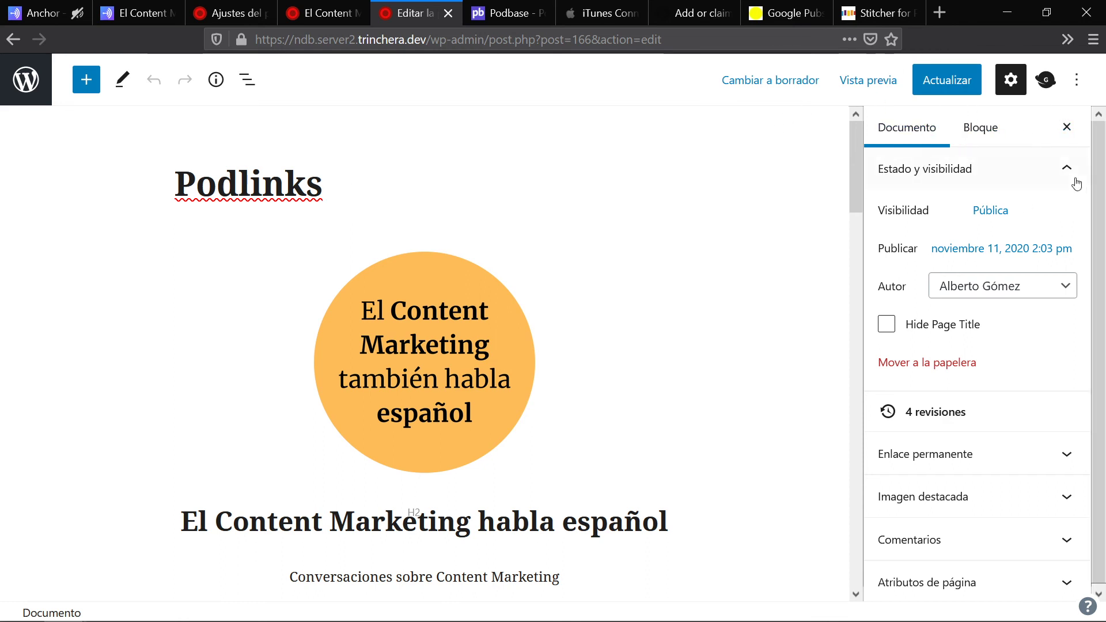
Step: Switch the page template to Plantilla por defecto and preview the page in a new tab
{"action": "left_click", "coordinate": [968, 593]}
{"action": "scroll", "coordinate": [979, 395], "scroll_direction": "down", "scroll_amount": 2}
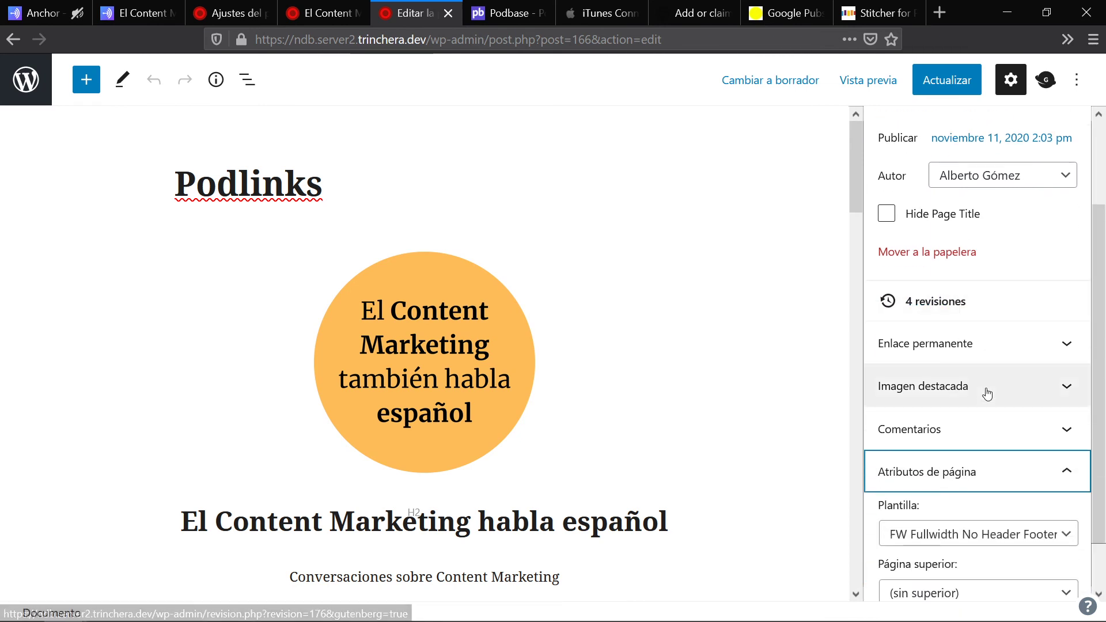
{"action": "scroll", "coordinate": [987, 393], "scroll_direction": "down", "scroll_amount": 1}
{"action": "left_click", "coordinate": [1063, 477]}
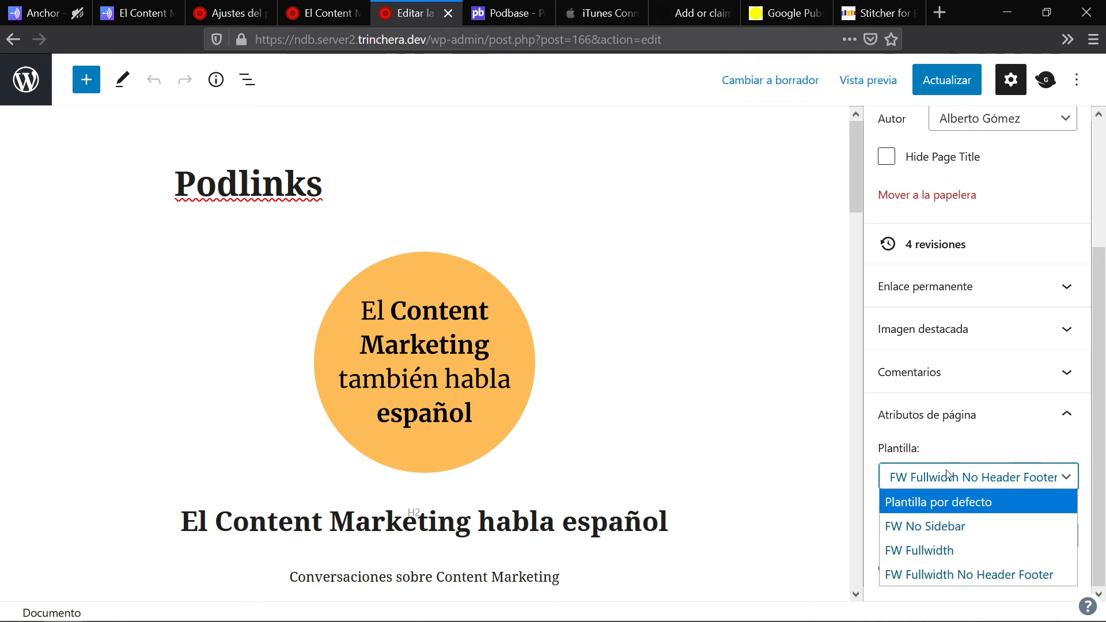
{"action": "left_click", "coordinate": [928, 502]}
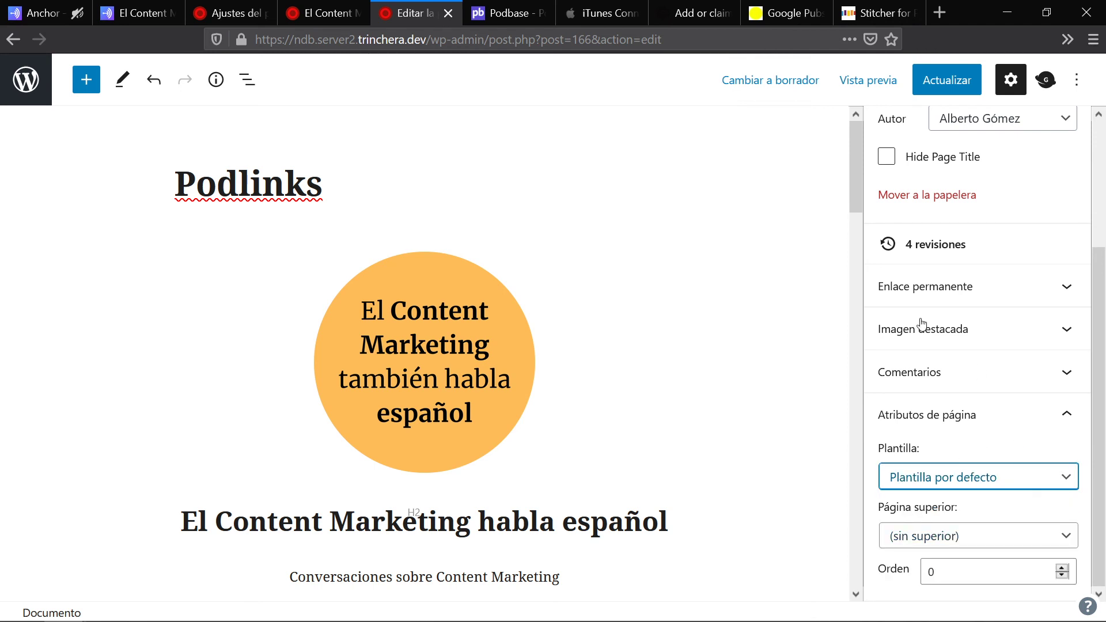
{"action": "left_click", "coordinate": [880, 92]}
{"action": "left_click", "coordinate": [742, 247]}
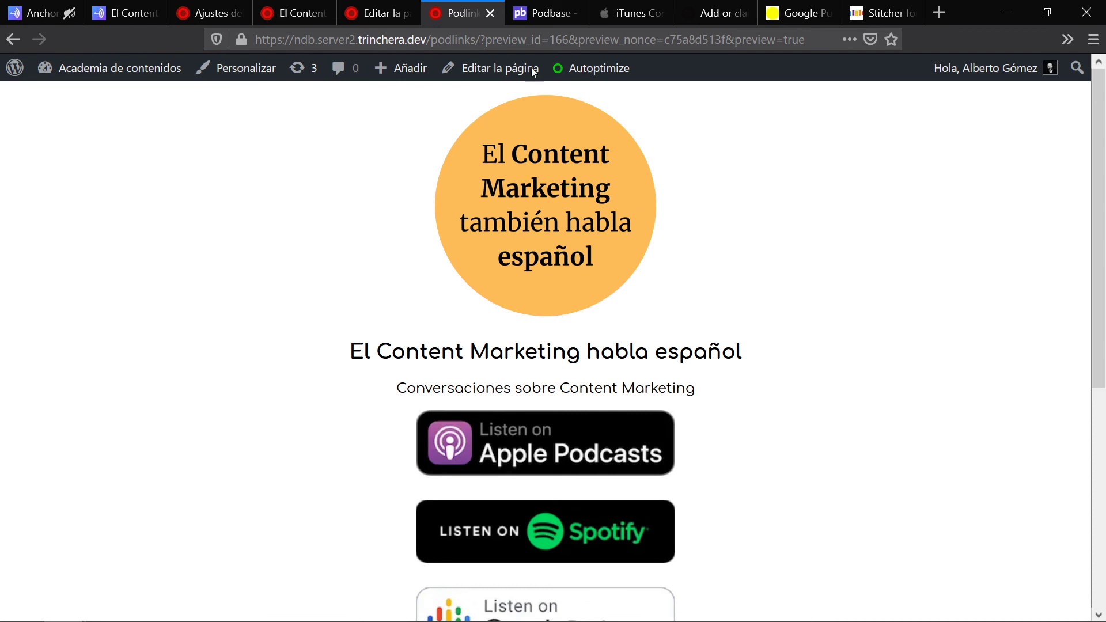
Step: Update the Podlinks page with the default template, view the live page, then go back to the editor
{"action": "left_click", "coordinate": [406, 6]}
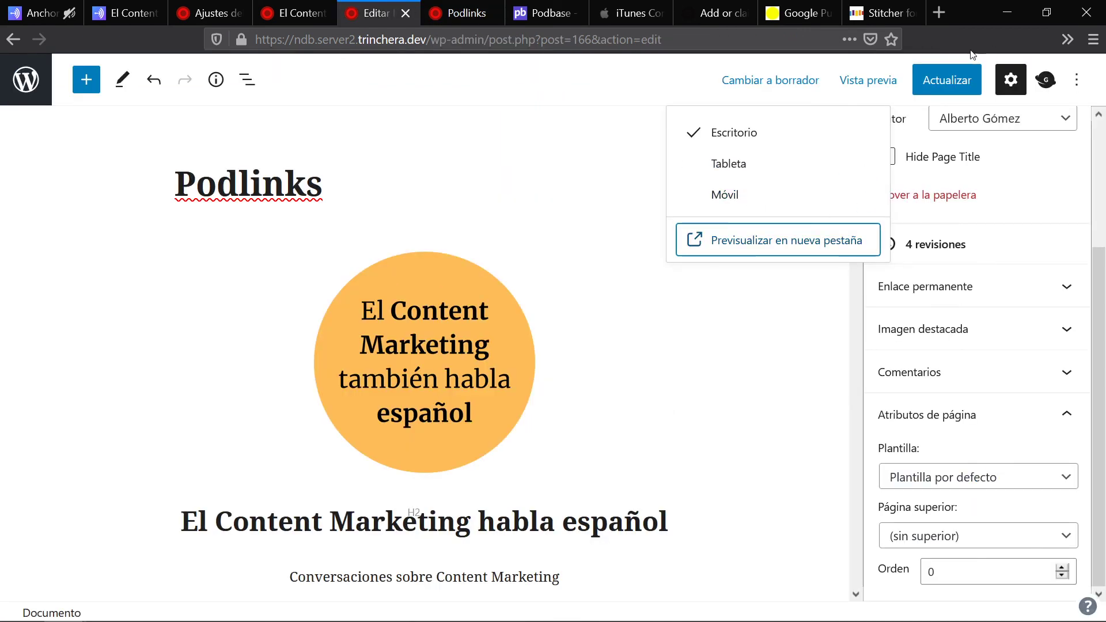
{"action": "left_click", "coordinate": [947, 80]}
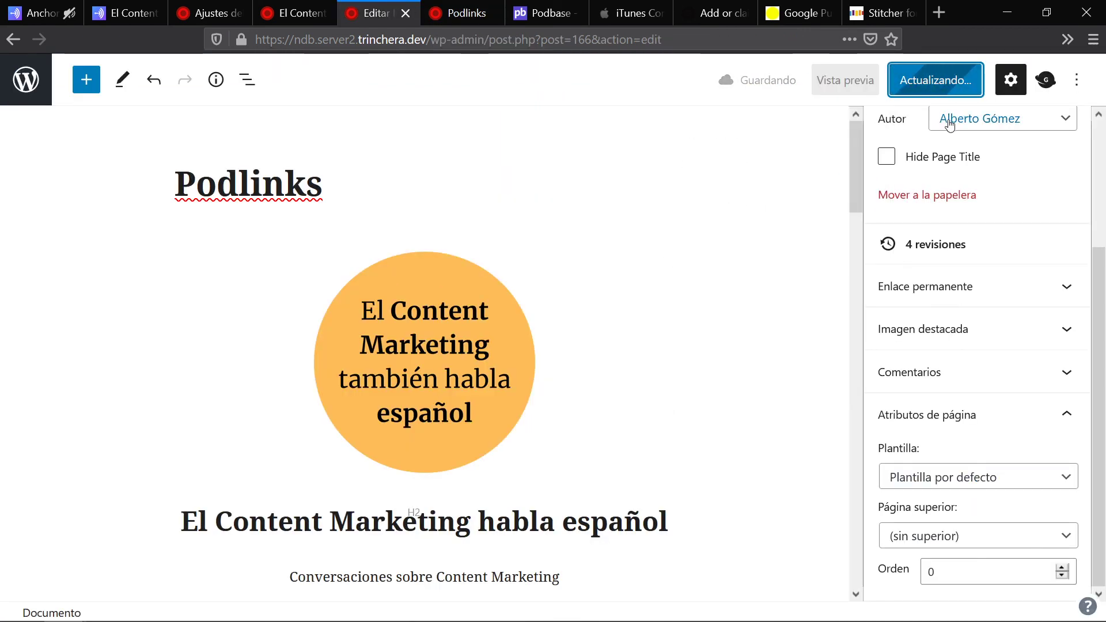
{"action": "left_click", "coordinate": [201, 568]}
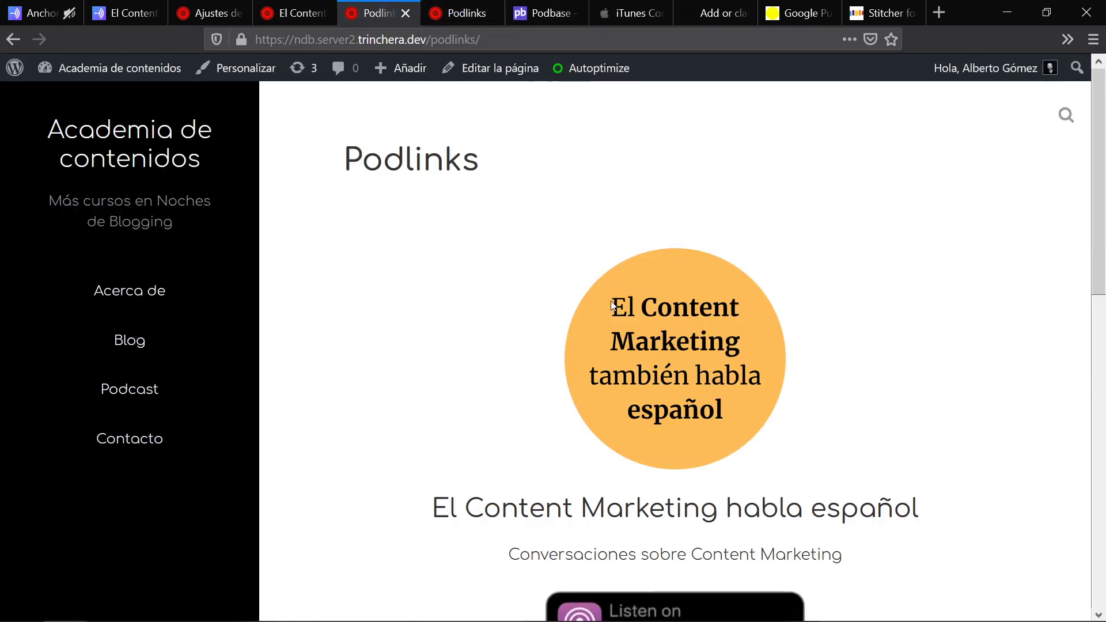
{"action": "scroll", "coordinate": [718, 257], "scroll_direction": "down", "scroll_amount": 10}
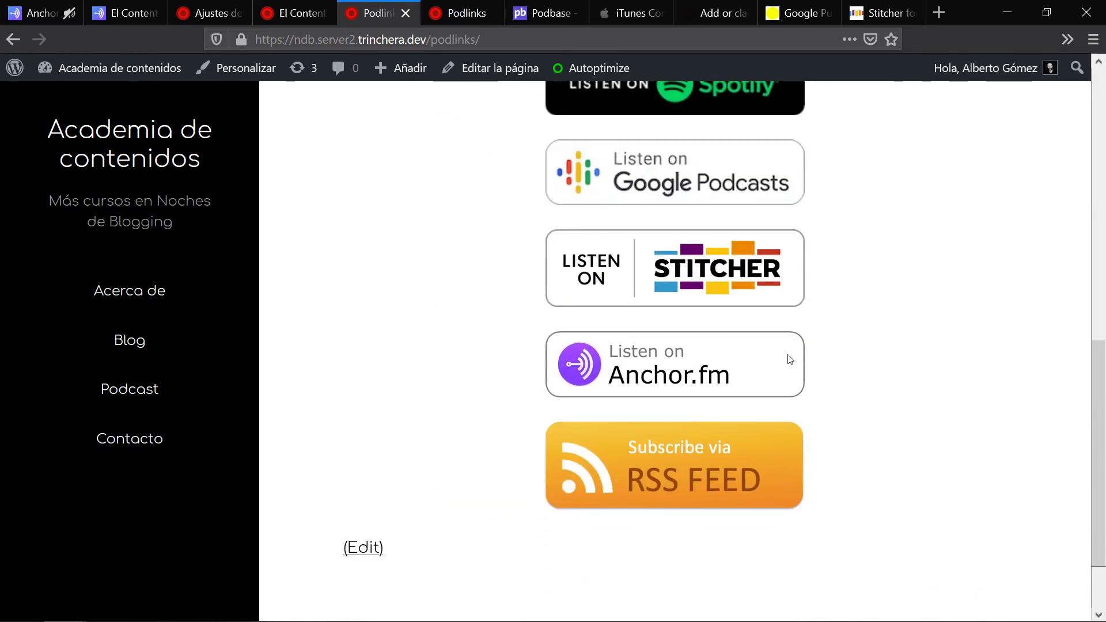
{"action": "scroll", "coordinate": [790, 360], "scroll_direction": "up", "scroll_amount": 10}
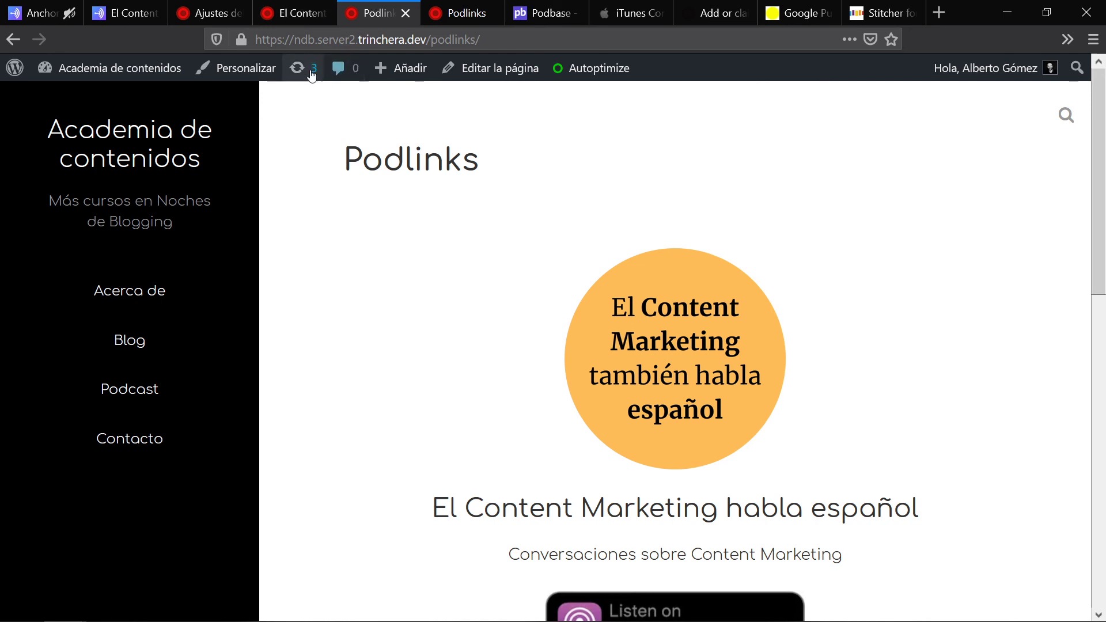
{"action": "left_click", "coordinate": [12, 40]}
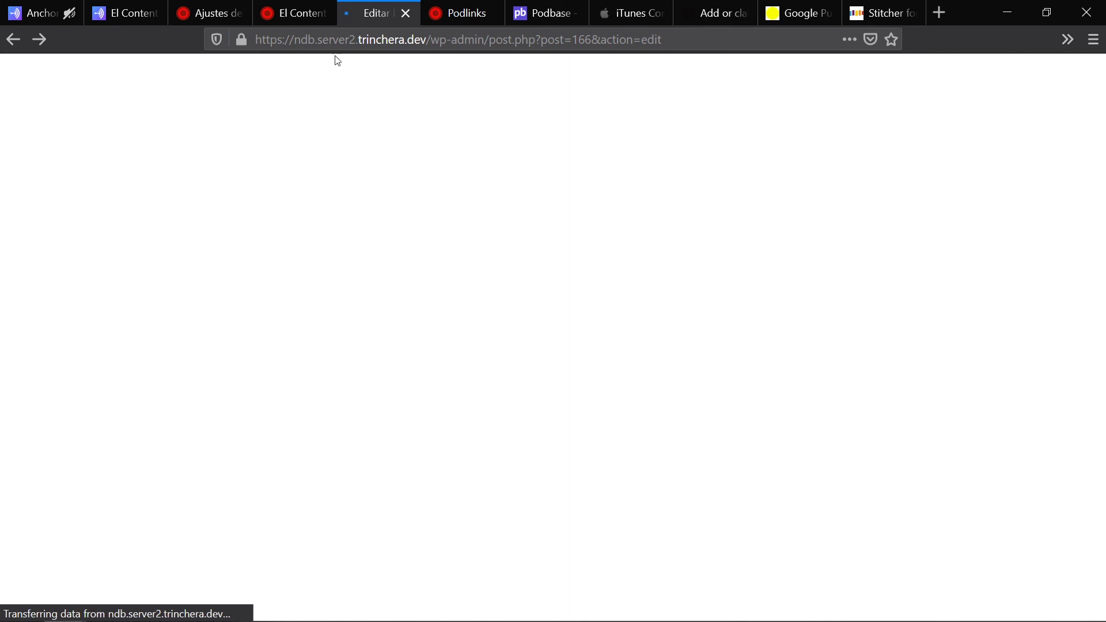
Step: Check the installed plugins list, including Fullwidth Page Templates, then return to the Podlinks page editor
{"action": "left_click", "coordinate": [268, 12]}
{"action": "left_click", "coordinate": [246, 6]}
{"action": "mouse_move", "coordinate": [46, 442]}
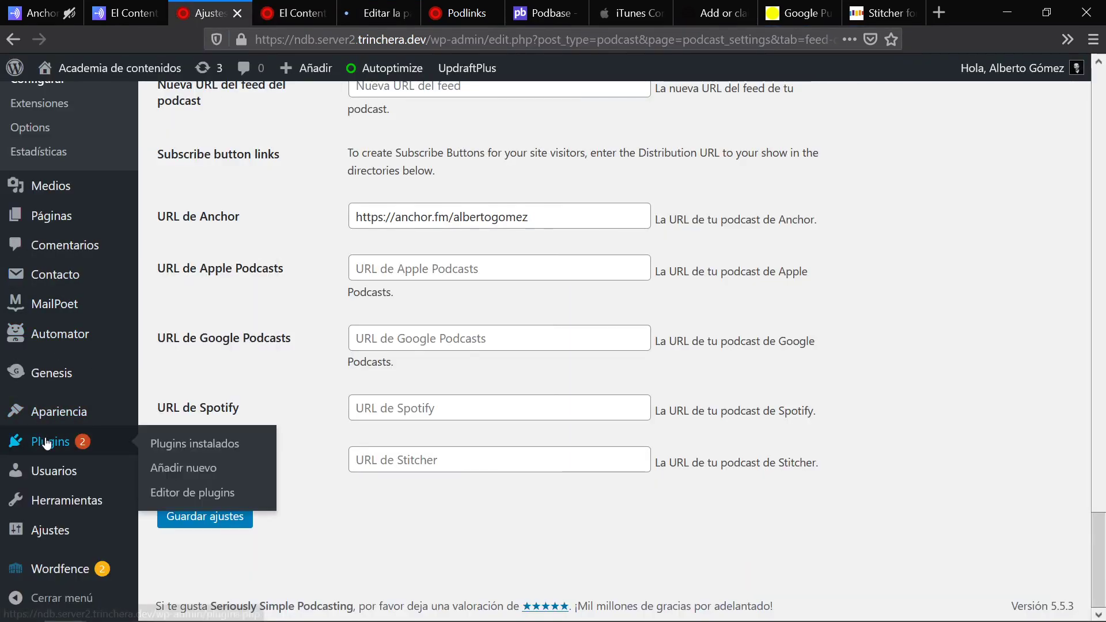
{"action": "left_click", "coordinate": [186, 447]}
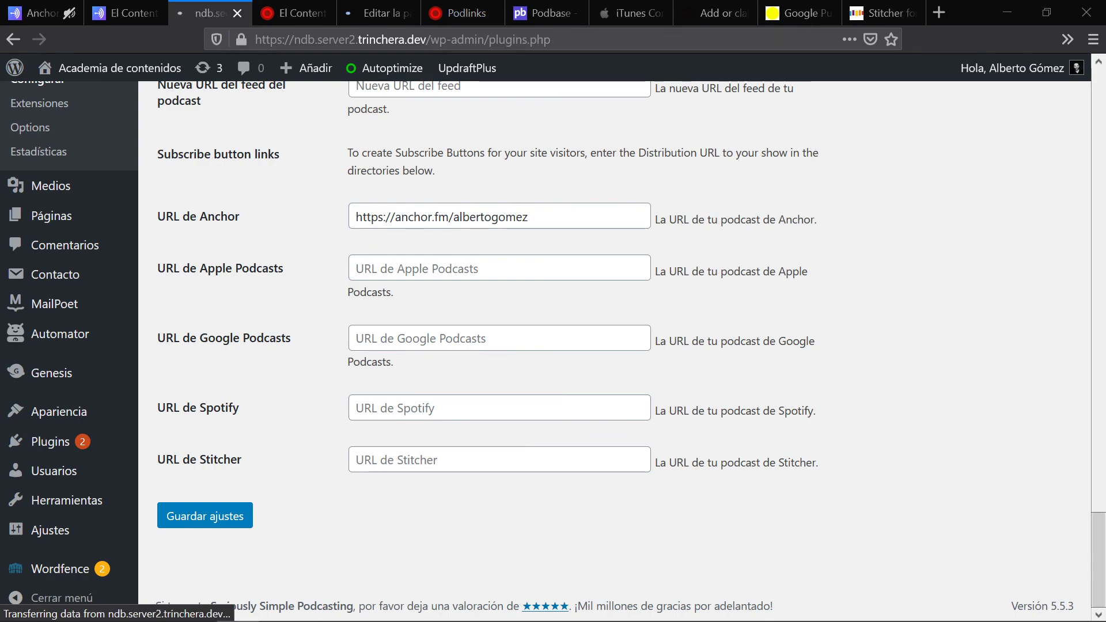
{"action": "scroll", "coordinate": [429, 424], "scroll_direction": "down", "scroll_amount": 15}
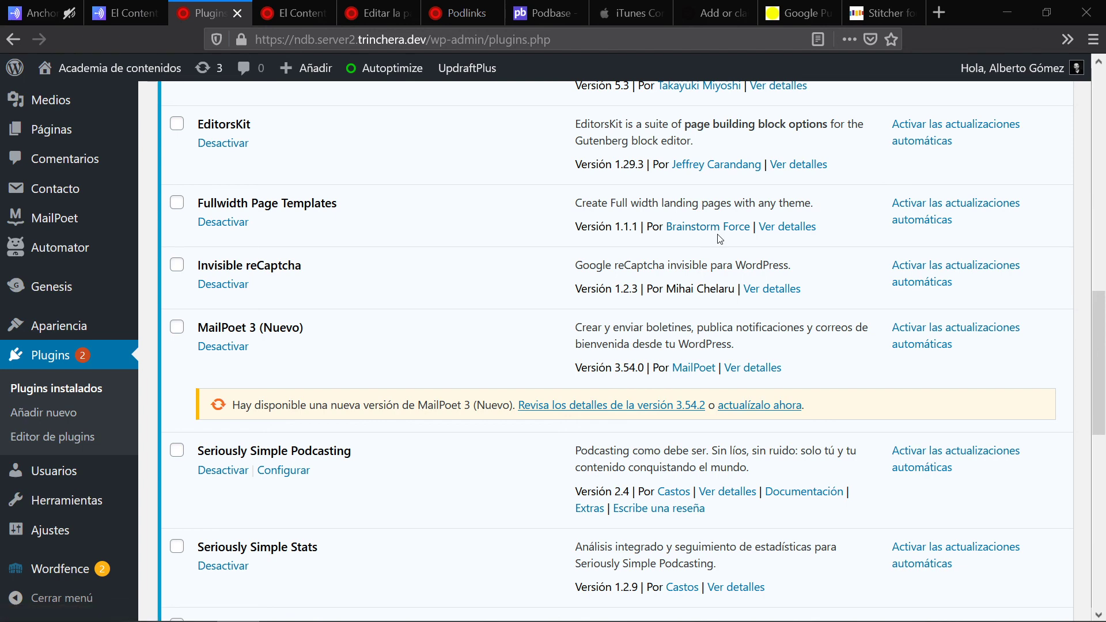
{"action": "left_click", "coordinate": [291, 11]}
{"action": "left_click", "coordinate": [378, 6]}
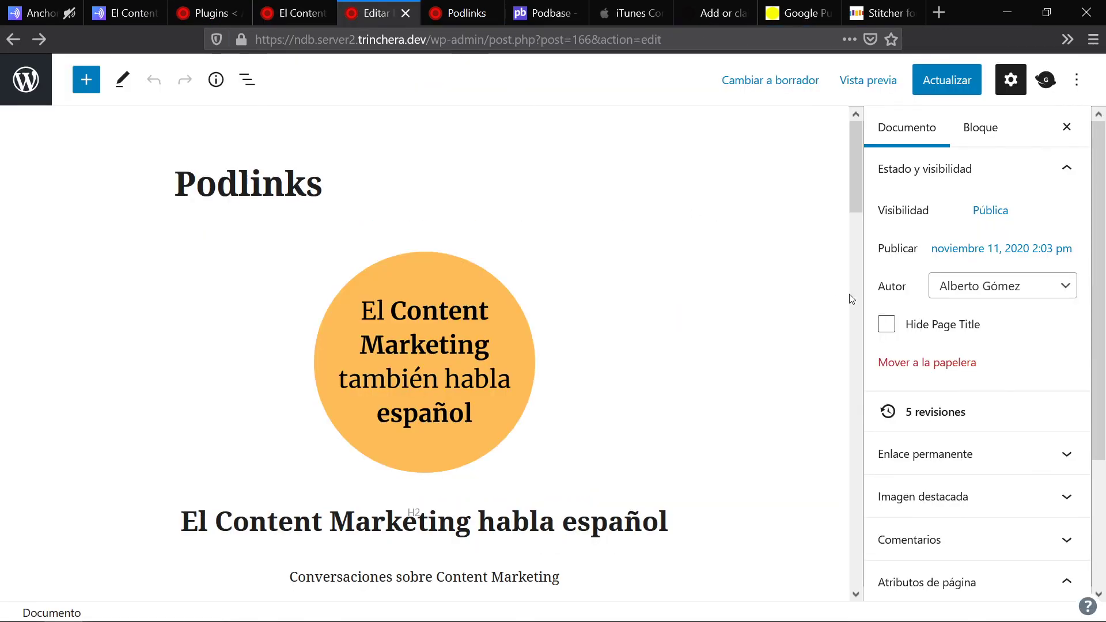
Step: Restore the FW Fullwidth No Header Footer template, update the page, and open the live page in a new tab
{"action": "scroll", "coordinate": [1028, 450], "scroll_direction": "down", "scroll_amount": 3}
{"action": "left_click", "coordinate": [1028, 476]}
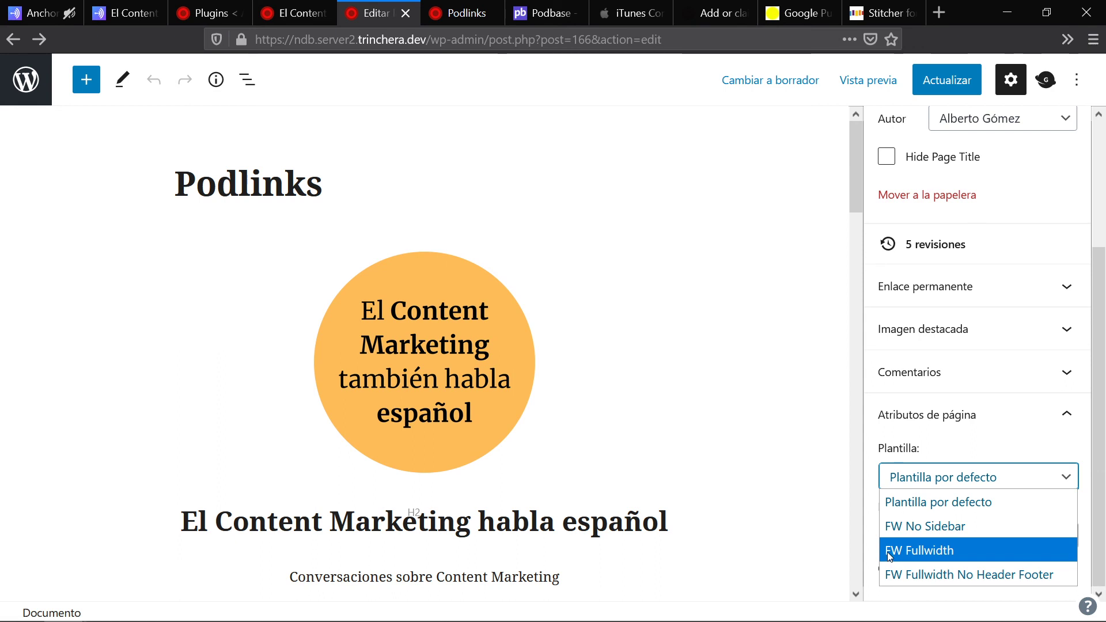
{"action": "left_click", "coordinate": [928, 574]}
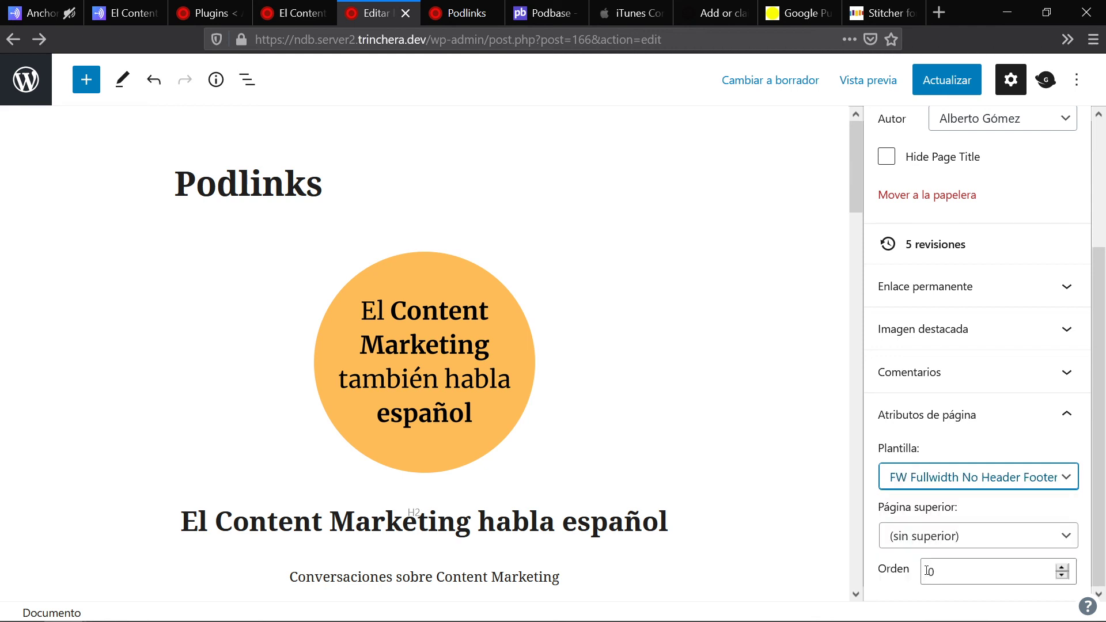
{"action": "left_click", "coordinate": [922, 80]}
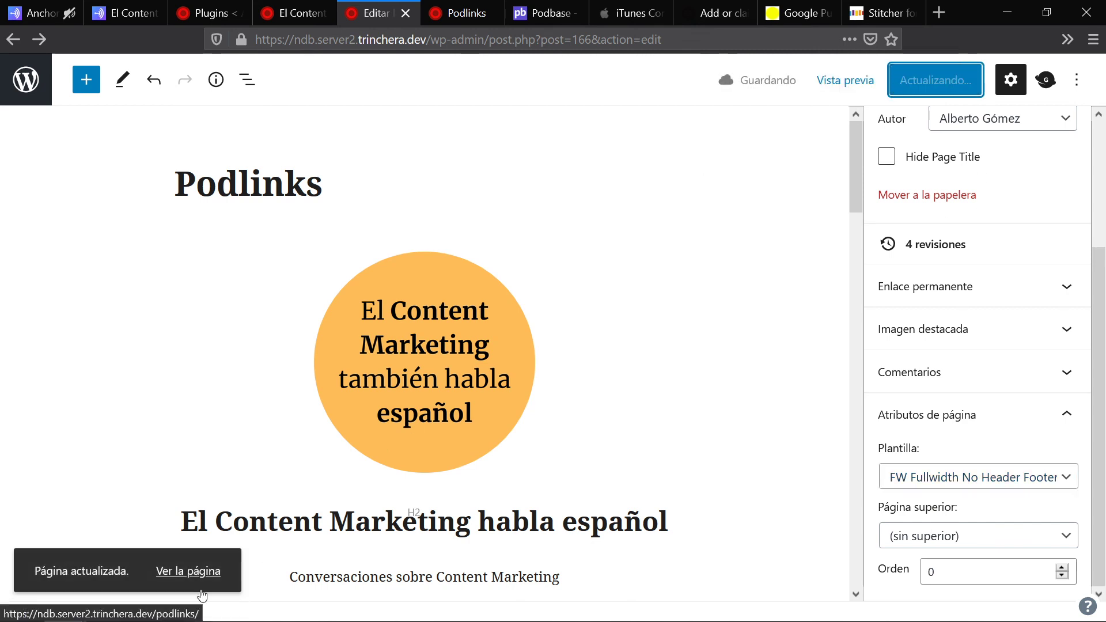
{"action": "middle_click", "coordinate": [188, 571]}
{"action": "left_click", "coordinate": [427, 5]}
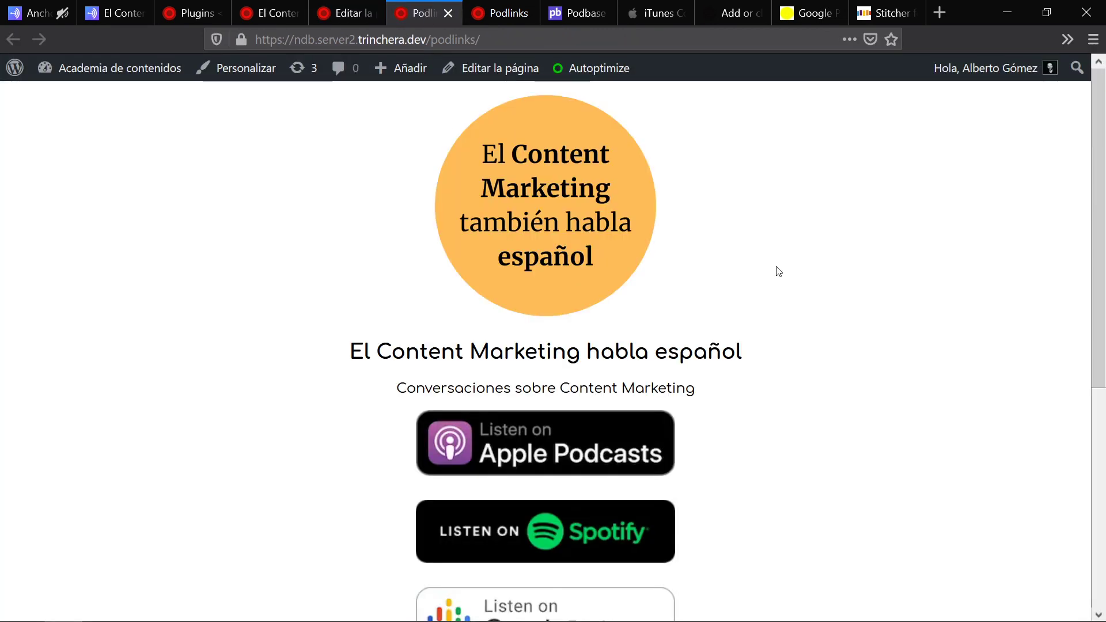
Step: Detach the live Podlinks page into its own centred window, narrow it to phone width, and scroll the stacked buttons
{"action": "scroll", "coordinate": [779, 271], "scroll_direction": "down", "scroll_amount": 6}
{"action": "scroll", "coordinate": [779, 272], "scroll_direction": "up", "scroll_amount": 6}
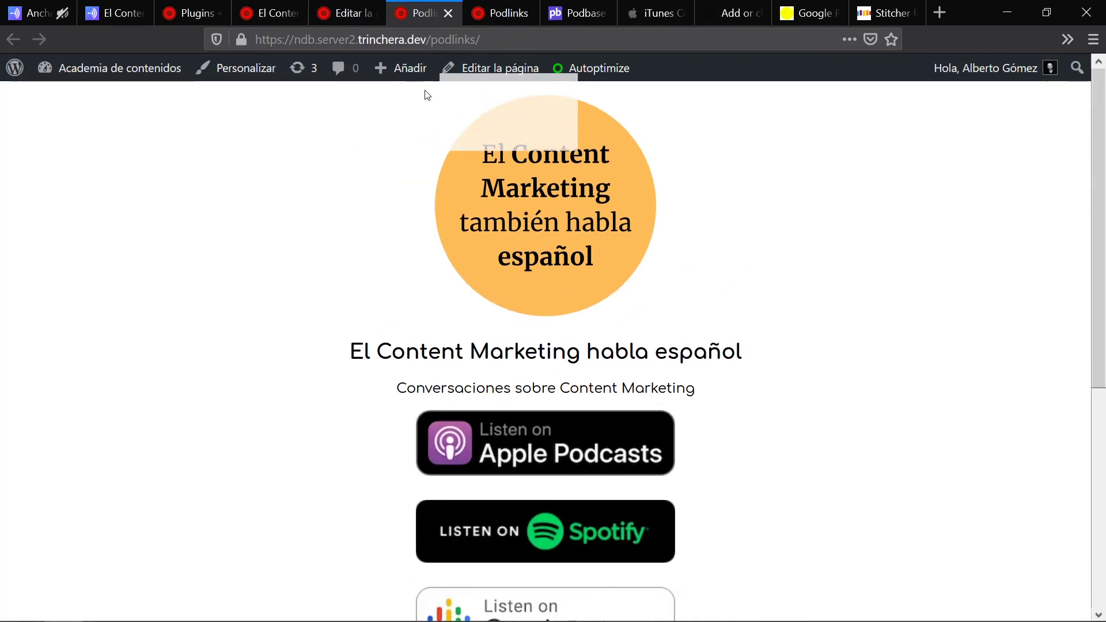
{"action": "left_click_drag", "start_coordinate": [426, 95], "coordinate": [434, 151]}
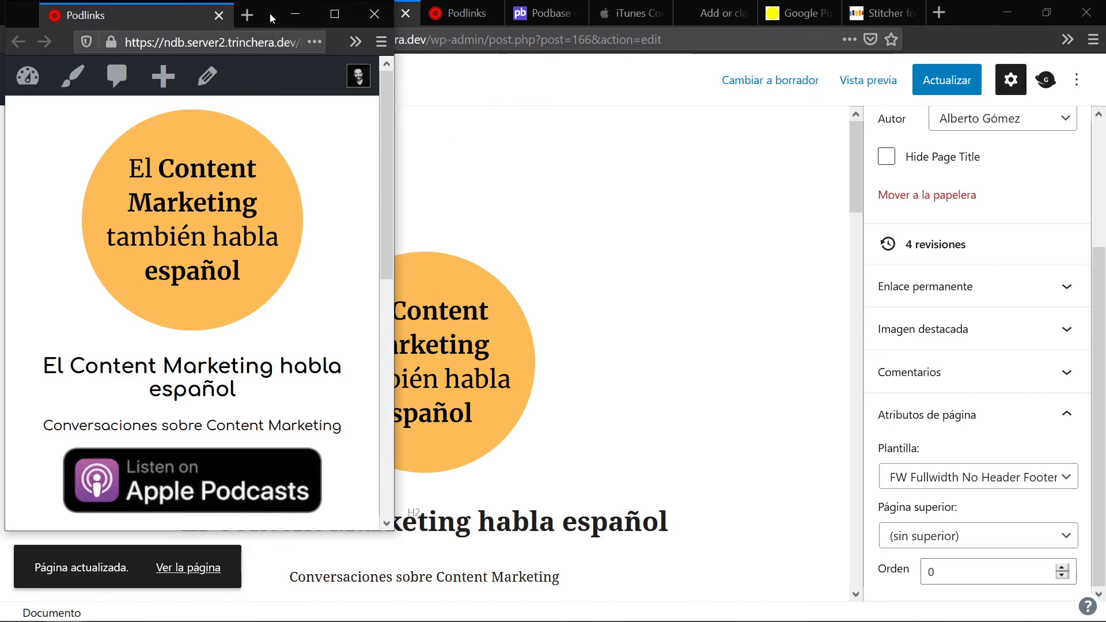
{"action": "left_click_drag", "start_coordinate": [271, 18], "coordinate": [630, 49]}
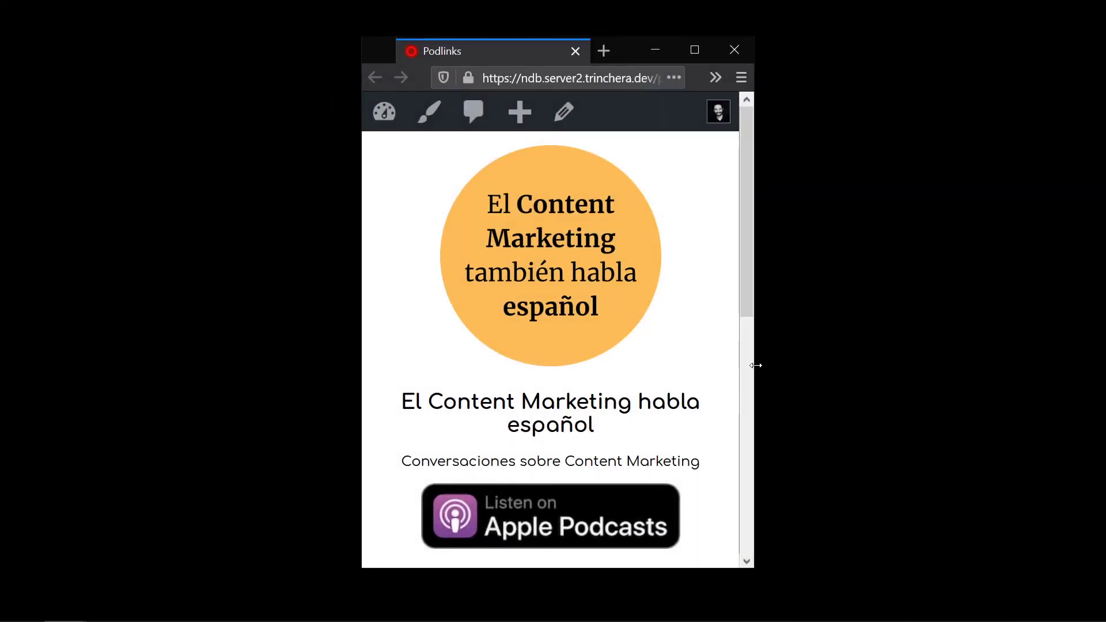
{"action": "left_click_drag", "start_coordinate": [756, 366], "coordinate": [755, 365]}
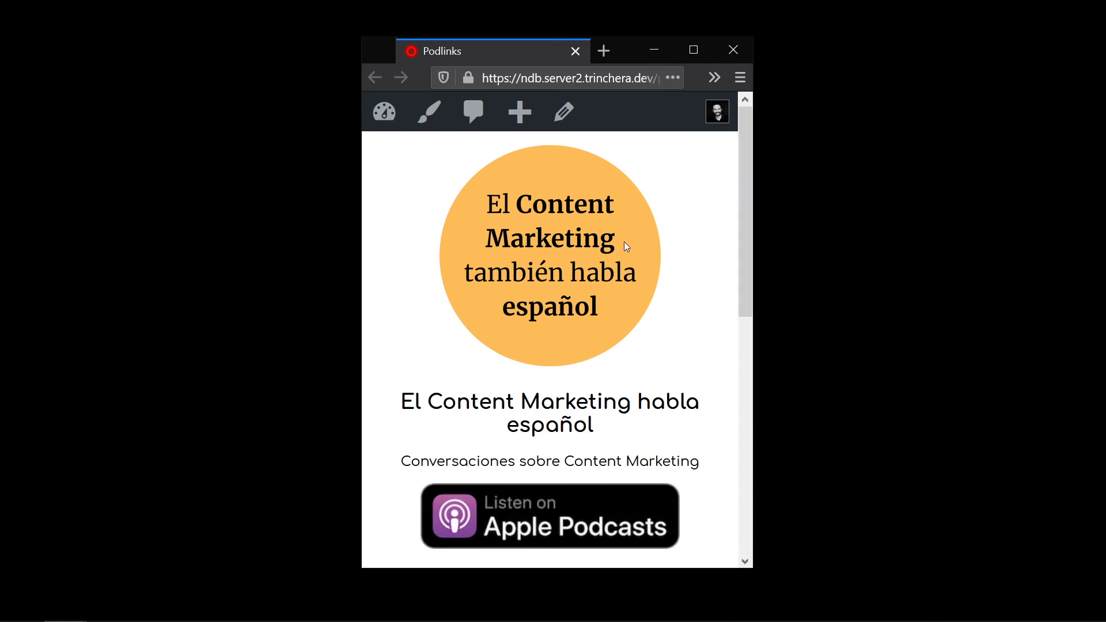
{"action": "scroll", "coordinate": [622, 239], "scroll_direction": "down", "scroll_amount": 8}
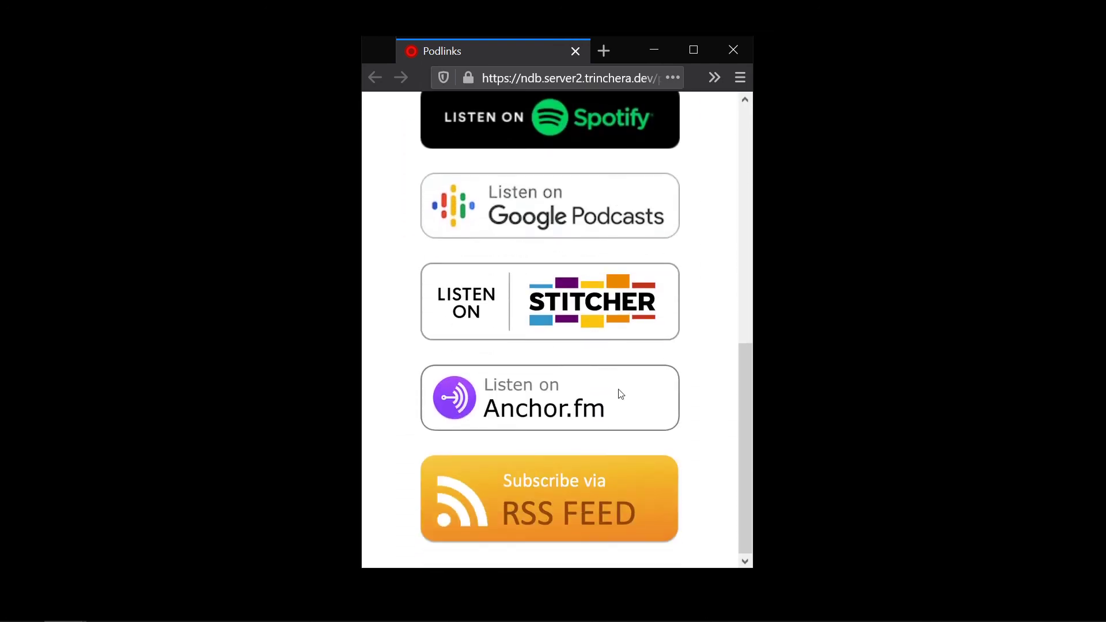
{"action": "scroll", "coordinate": [621, 395], "scroll_direction": "up", "scroll_amount": 8}
{"action": "scroll", "coordinate": [588, 276], "scroll_direction": "down", "scroll_amount": 6}
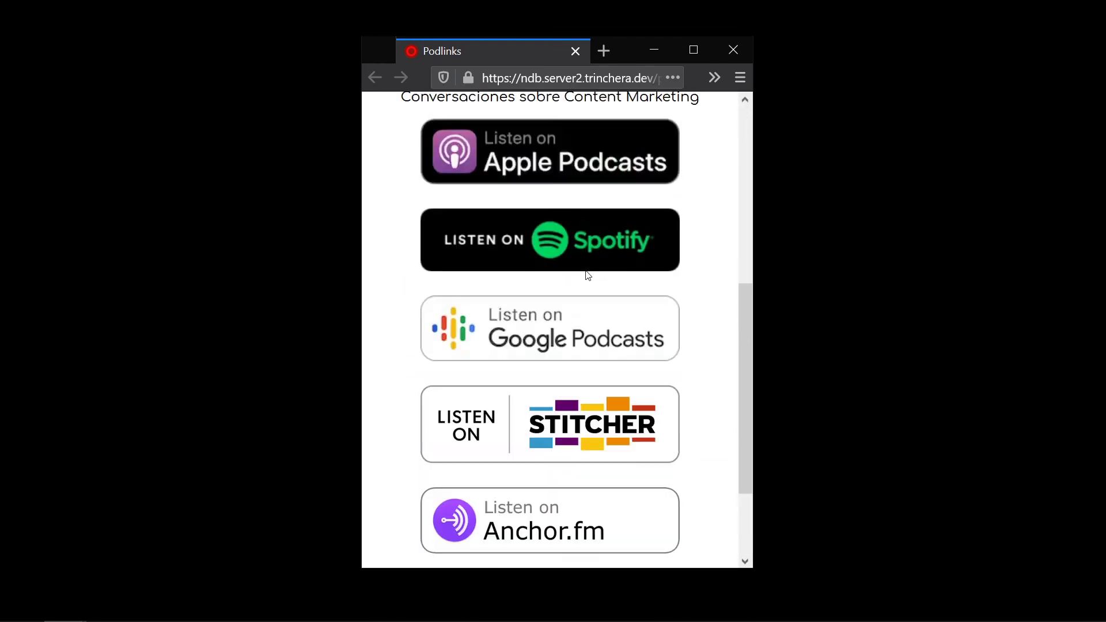
{"action": "scroll", "coordinate": [587, 276], "scroll_direction": "up", "scroll_amount": 6}
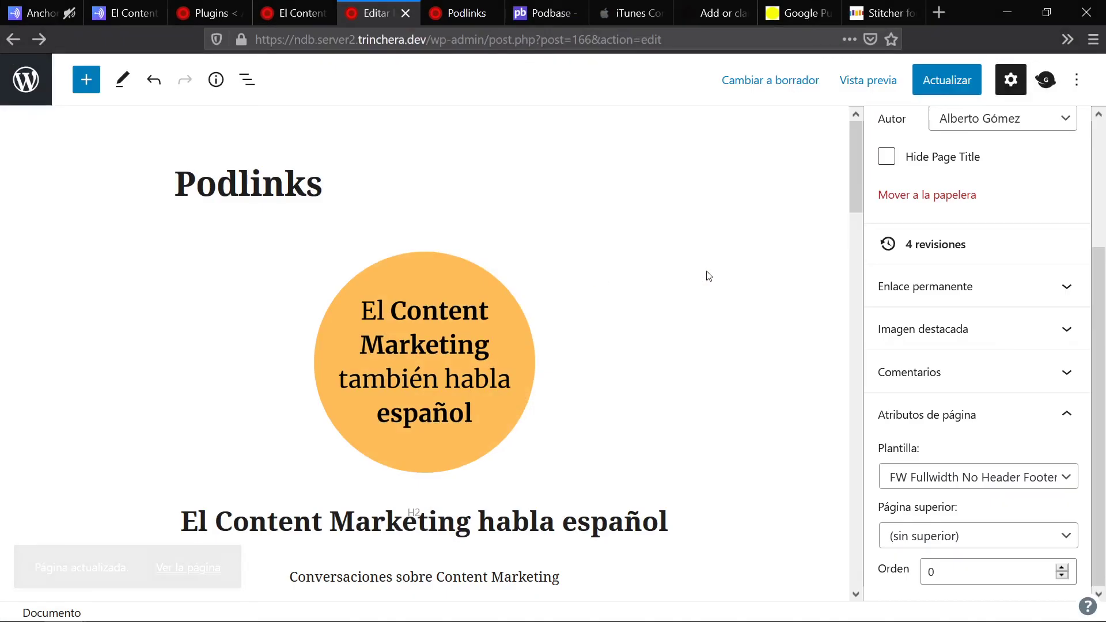
Step: Step through the cover image, heading, subtitle and each podcast button image down to RSS FEED
{"action": "scroll", "coordinate": [649, 279], "scroll_direction": "down", "scroll_amount": 3}
{"action": "left_click", "coordinate": [499, 247]}
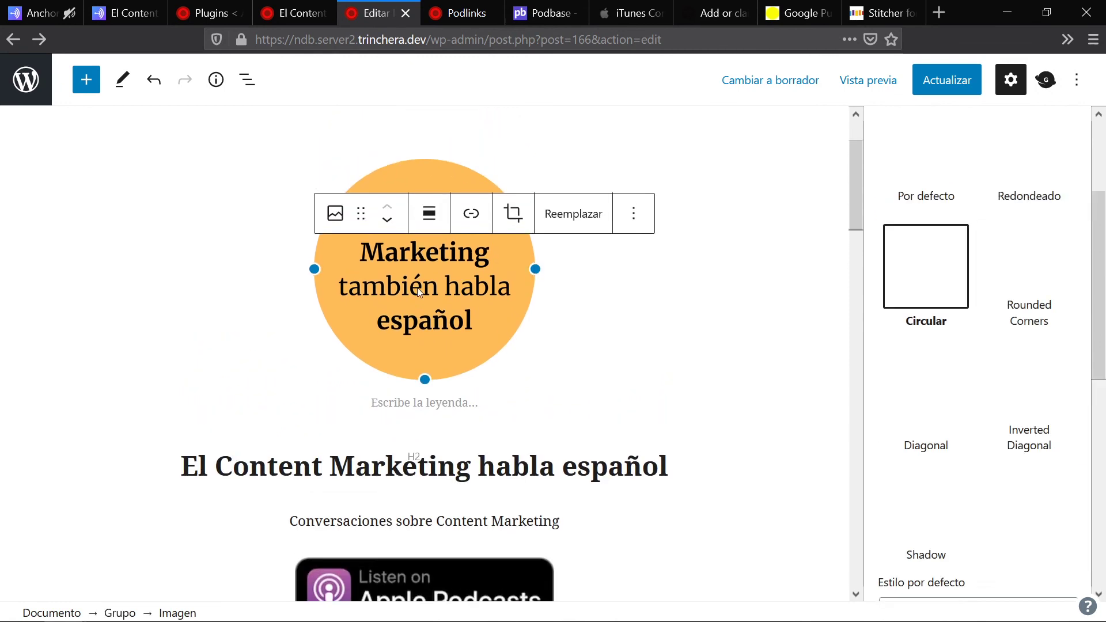
{"action": "left_click", "coordinate": [579, 472]}
{"action": "scroll", "coordinate": [579, 472], "scroll_direction": "down", "scroll_amount": 3}
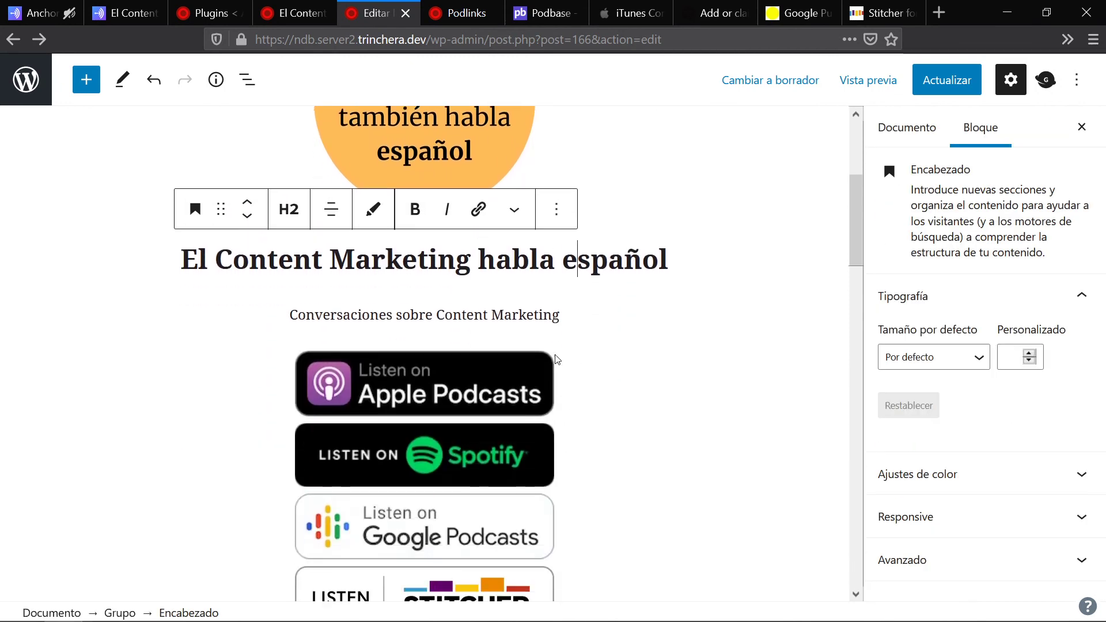
{"action": "left_click", "coordinate": [549, 305]}
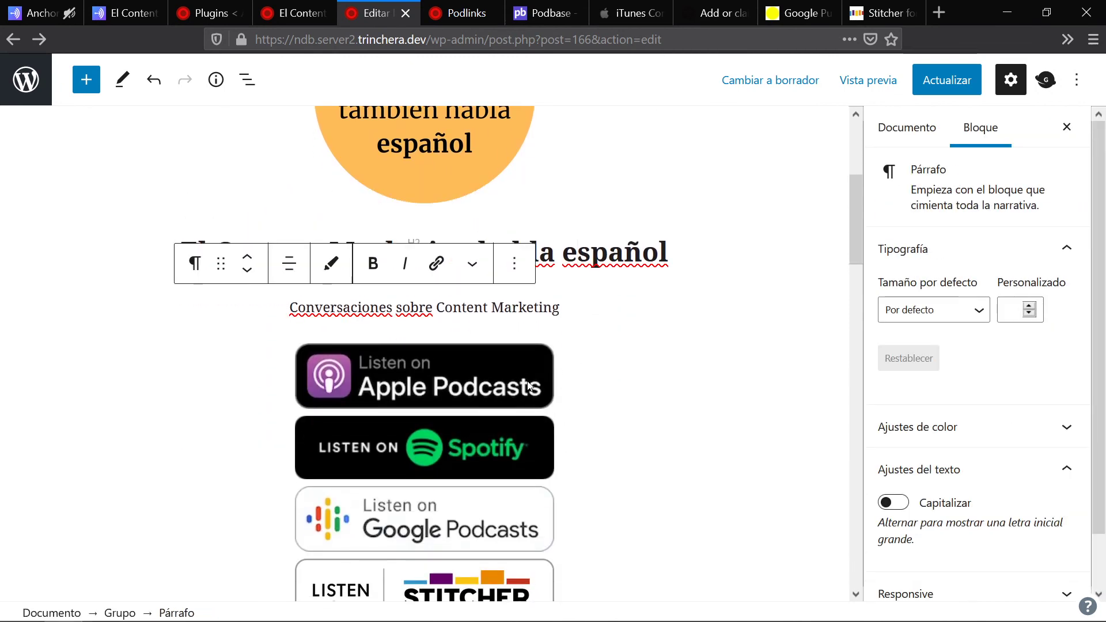
{"action": "left_click", "coordinate": [529, 385]}
{"action": "scroll", "coordinate": [529, 385], "scroll_direction": "down", "scroll_amount": 3}
{"action": "left_click", "coordinate": [530, 386]}
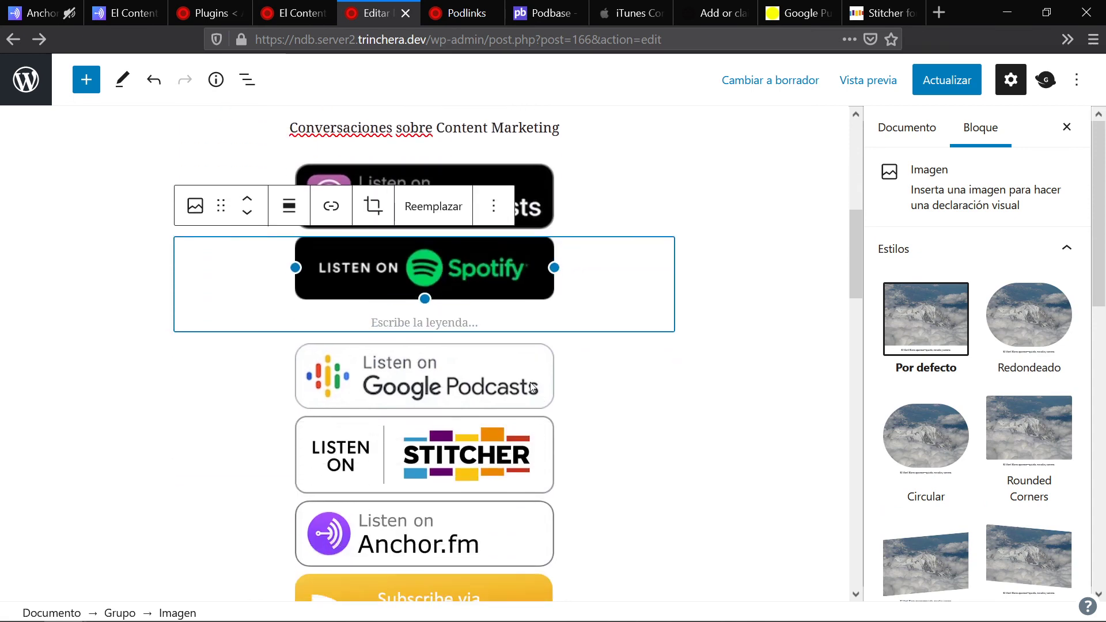
{"action": "left_click", "coordinate": [533, 387]}
{"action": "scroll", "coordinate": [519, 383], "scroll_direction": "down", "scroll_amount": 2}
{"action": "left_click", "coordinate": [502, 463]}
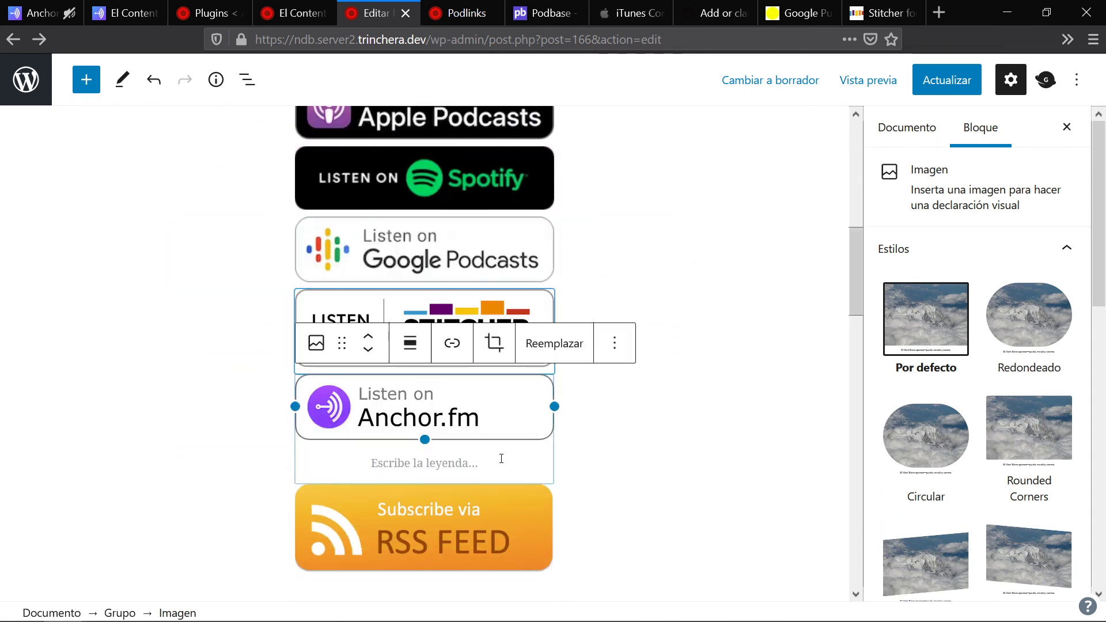
{"action": "left_click", "coordinate": [510, 537]}
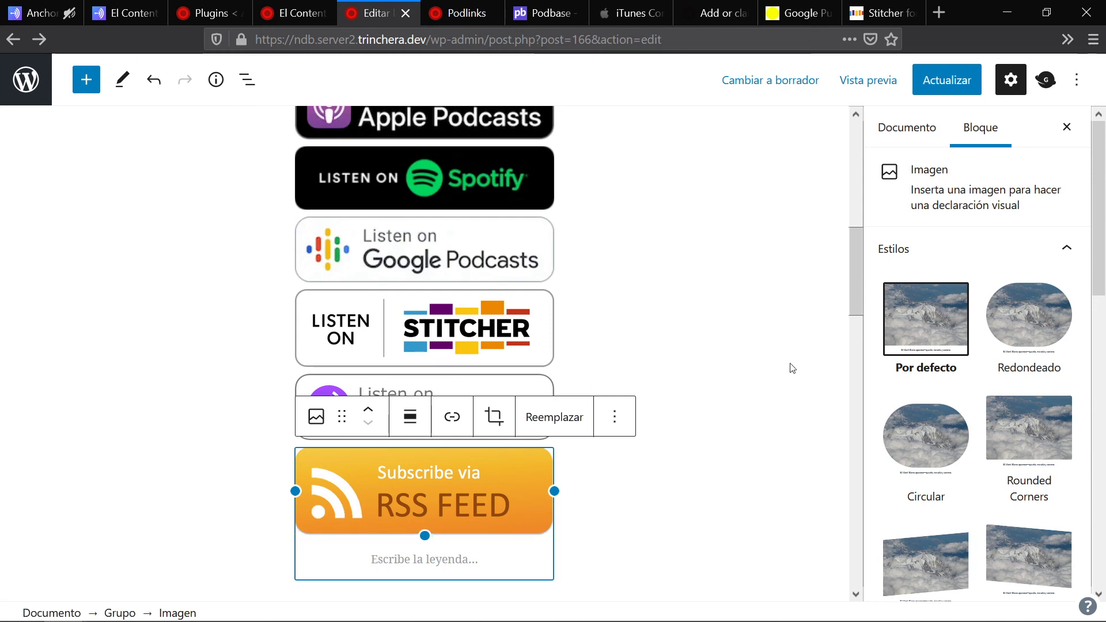
{"action": "scroll", "coordinate": [792, 366], "scroll_direction": "up", "scroll_amount": 3}
{"action": "scroll", "coordinate": [506, 445], "scroll_direction": "down", "scroll_amount": 5}
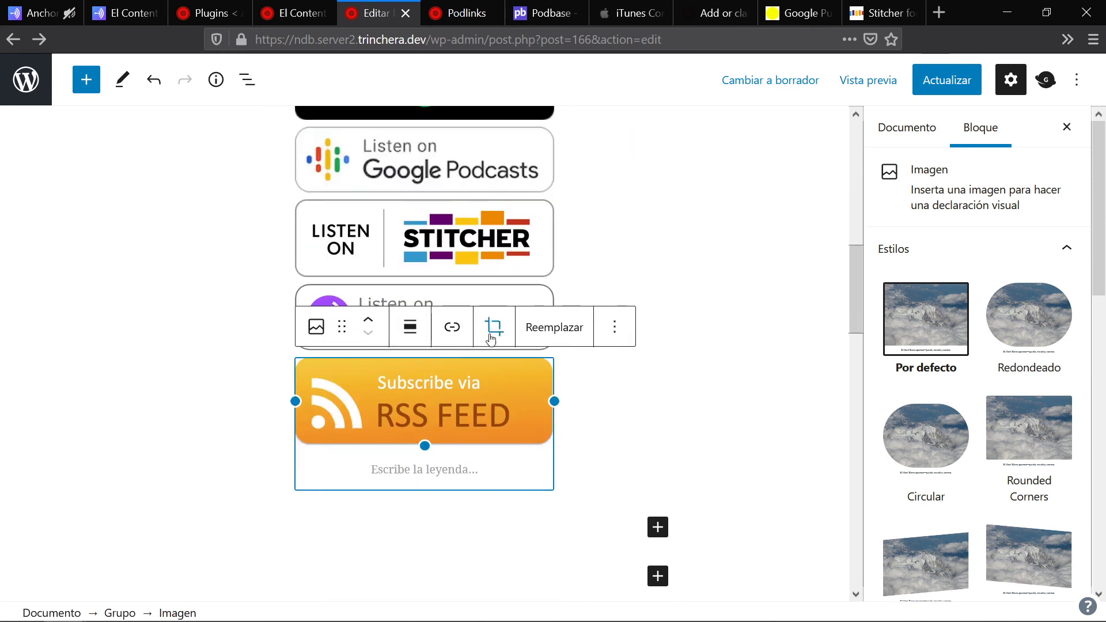
Step: Link the RSS FEED image to the pasted podcast feed address, set to open in a new tab
{"action": "left_click", "coordinate": [451, 327]}
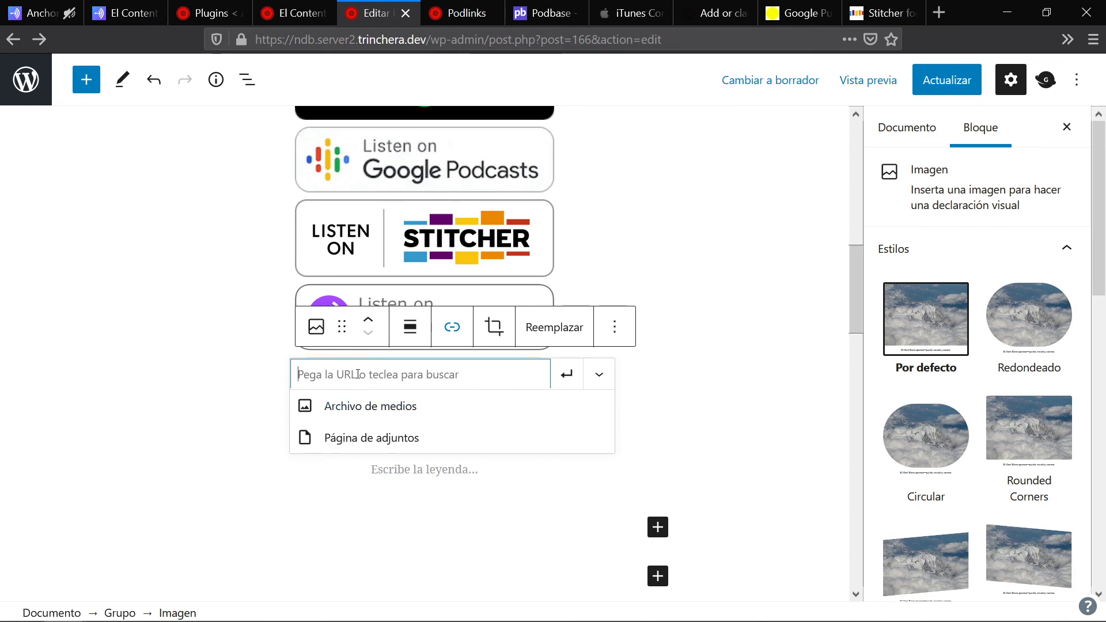
{"action": "key", "text": "ctrl+v"}
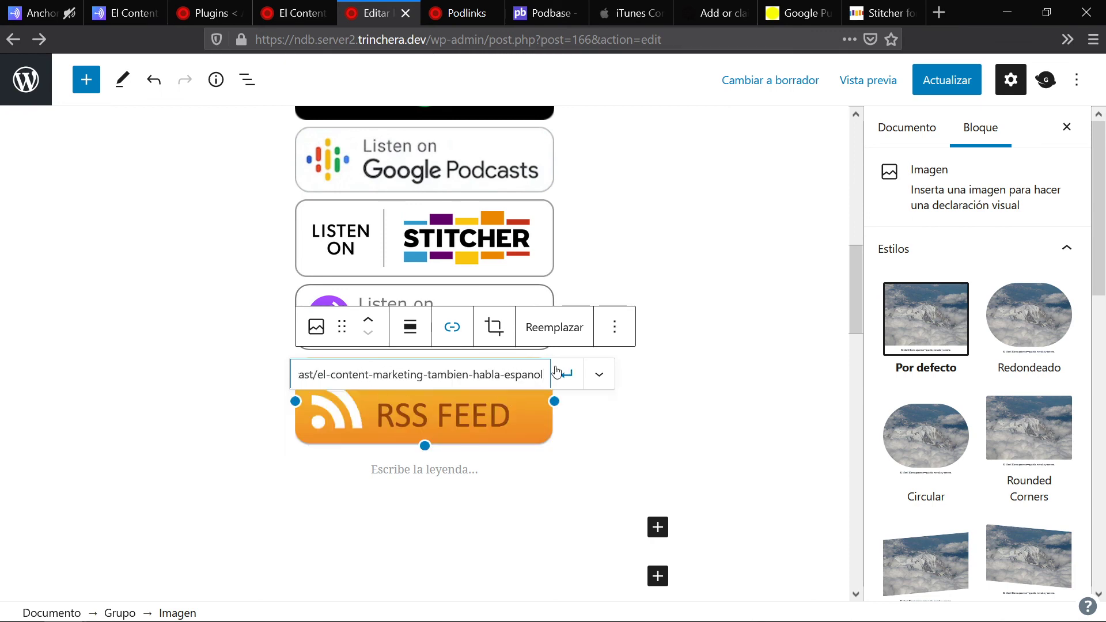
{"action": "left_click", "coordinate": [569, 376]}
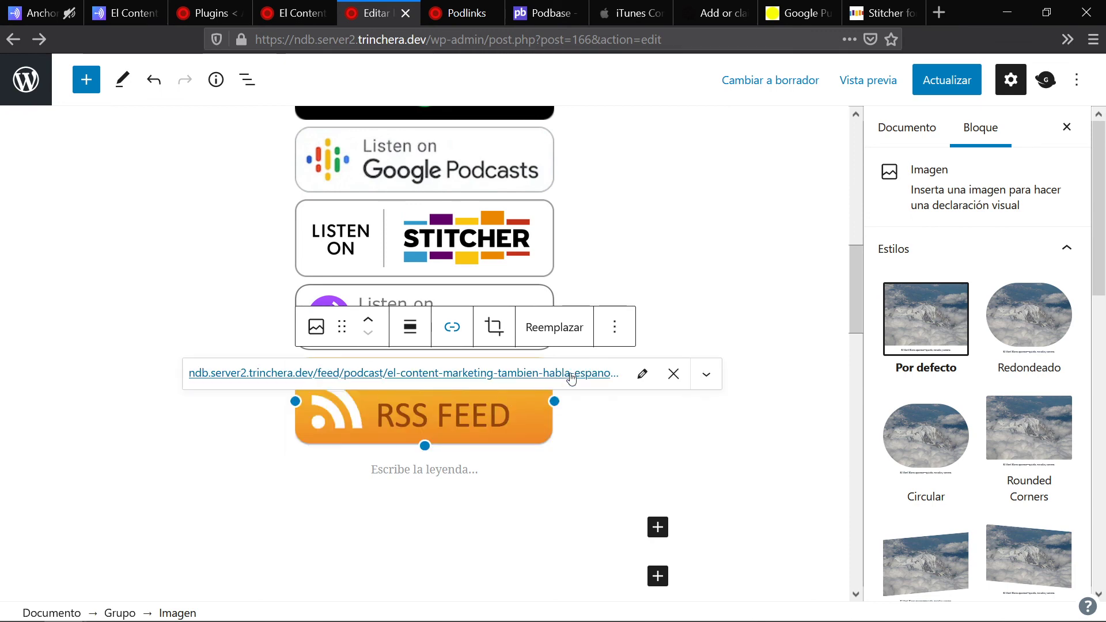
{"action": "left_click", "coordinate": [642, 375]}
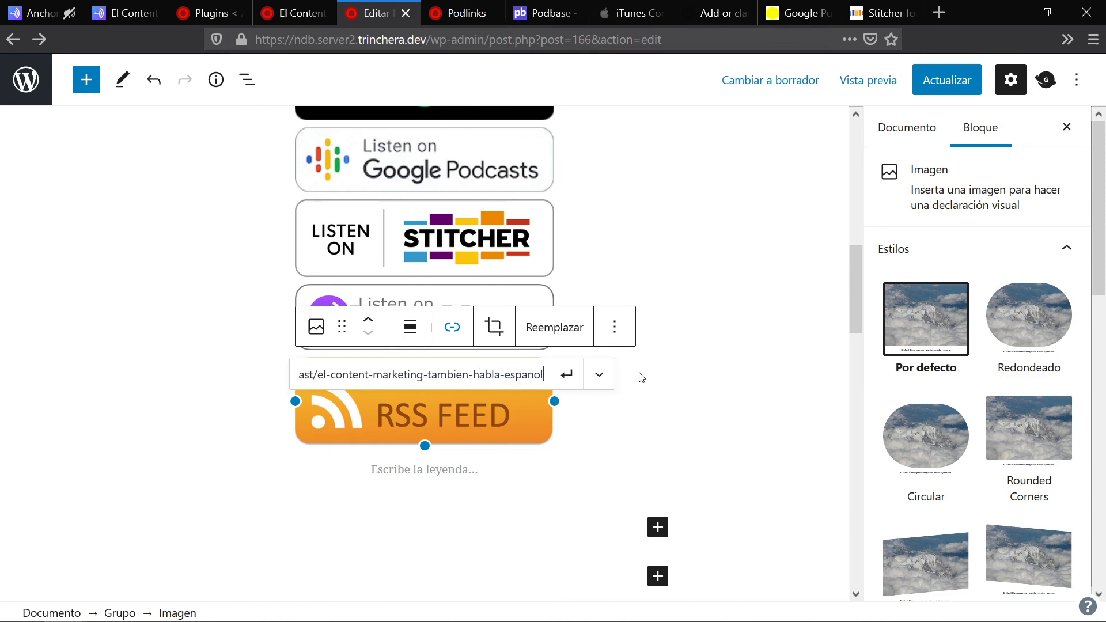
{"action": "left_click", "coordinate": [578, 376]}
{"action": "left_click", "coordinate": [706, 374]}
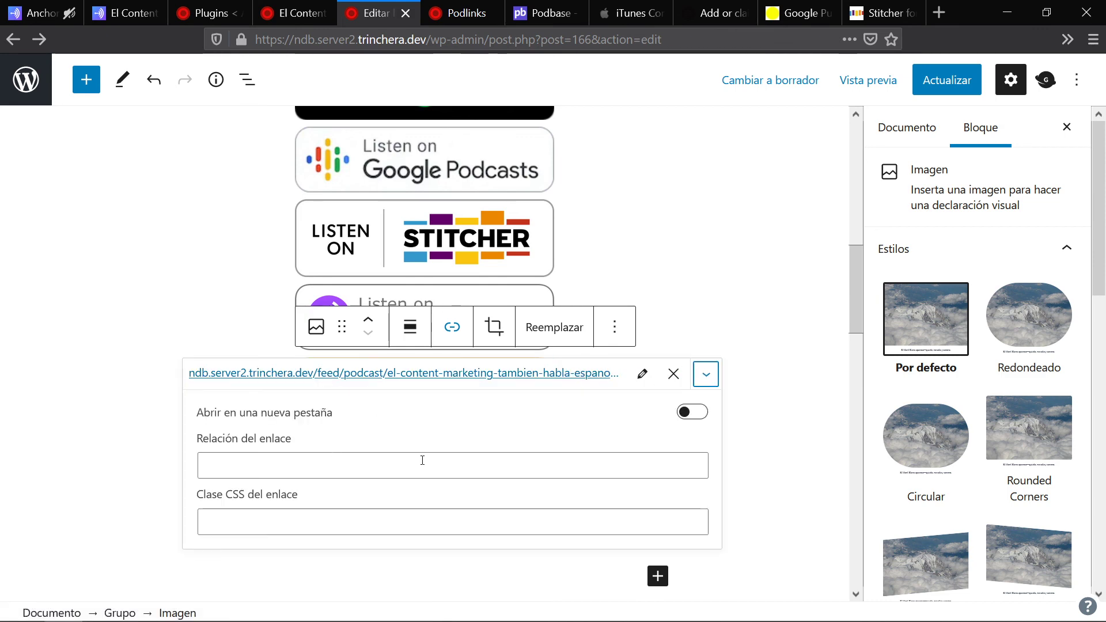
{"action": "left_click", "coordinate": [697, 411]}
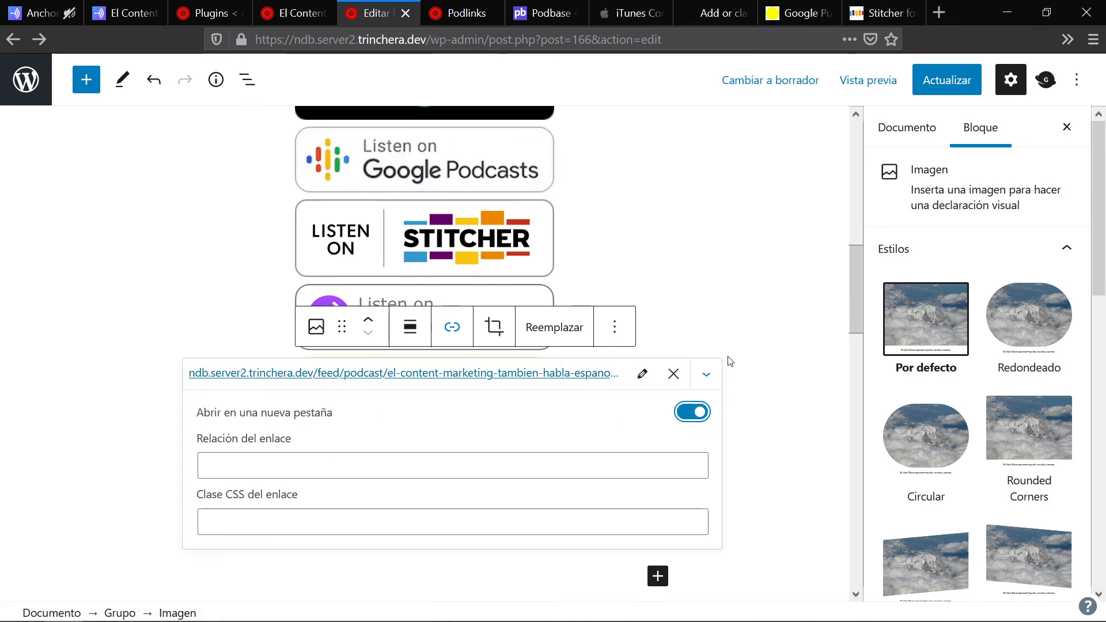
{"action": "left_click", "coordinate": [723, 328]}
{"action": "left_click", "coordinate": [108, 6]}
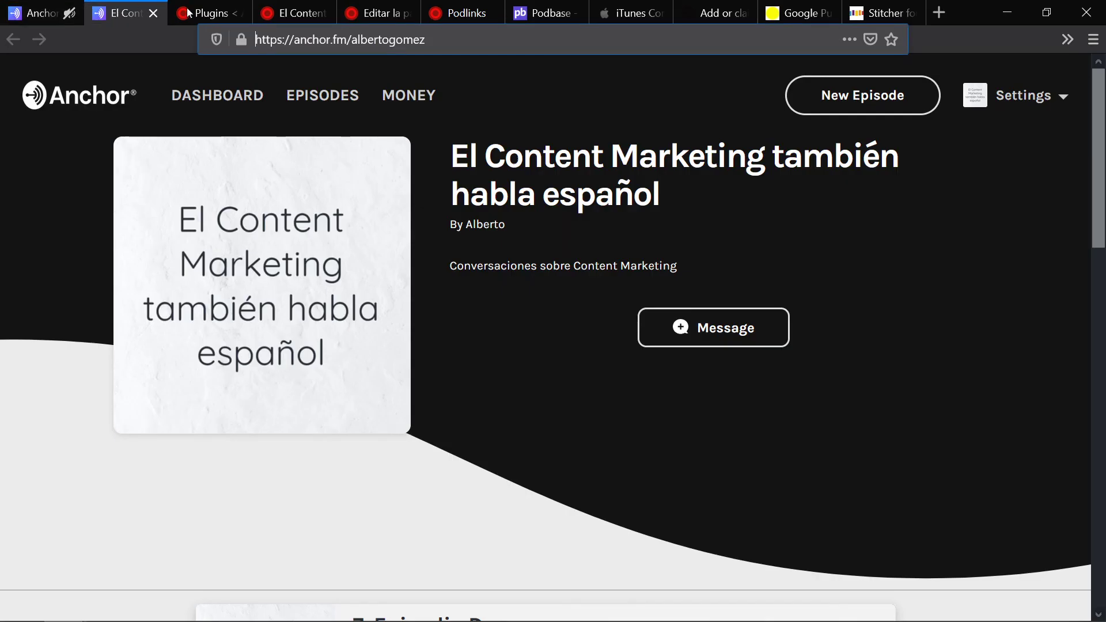
Step: Link the Anchor.fm image to the copied Anchor page address in a new tab, then update the page
{"action": "left_click", "coordinate": [453, 40]}
{"action": "key", "text": "ctrl+c"}
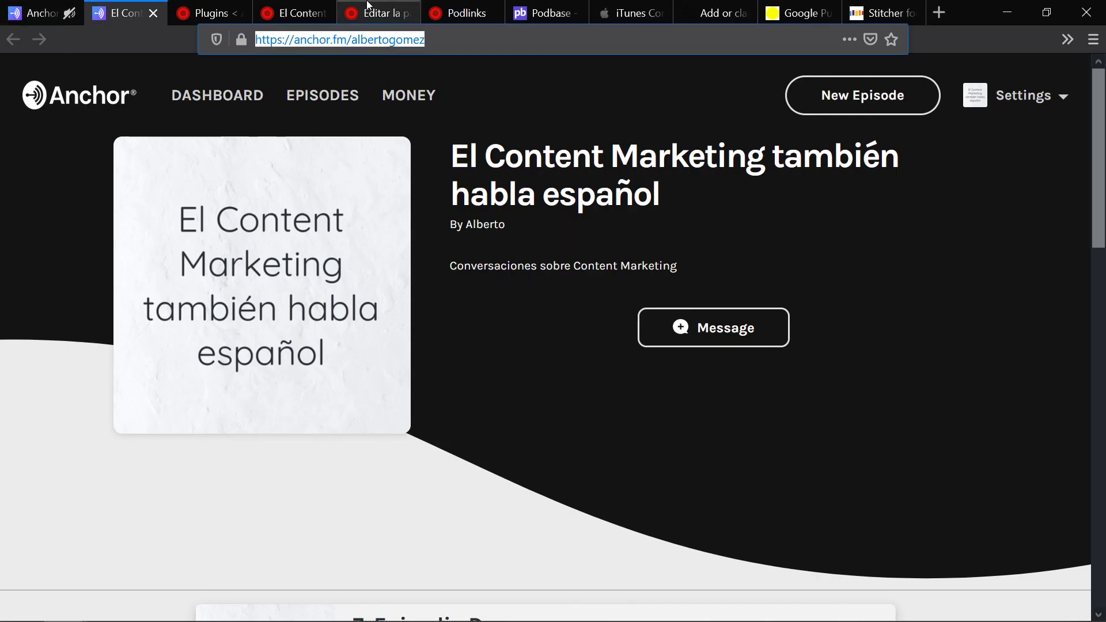
{"action": "left_click", "coordinate": [378, 13]}
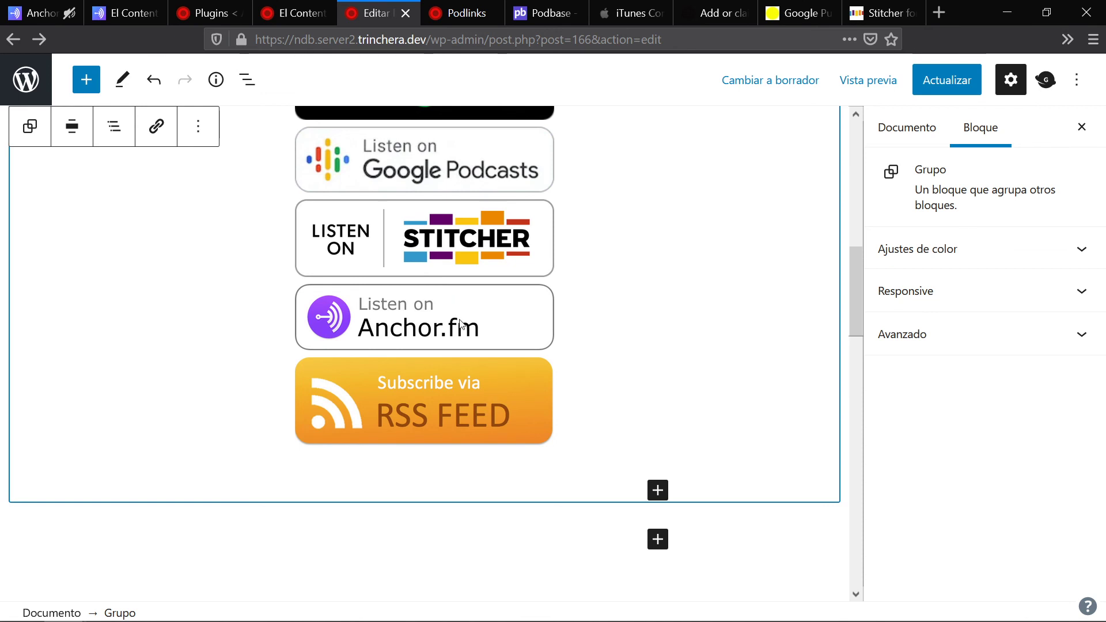
{"action": "left_click", "coordinate": [461, 322]}
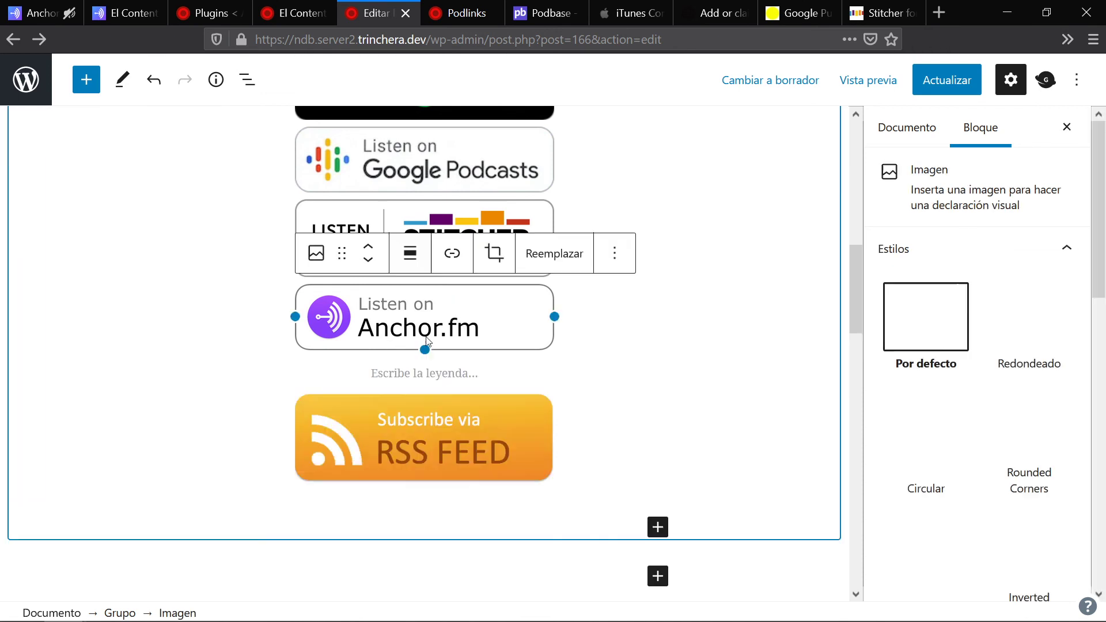
{"action": "left_click", "coordinate": [452, 254]}
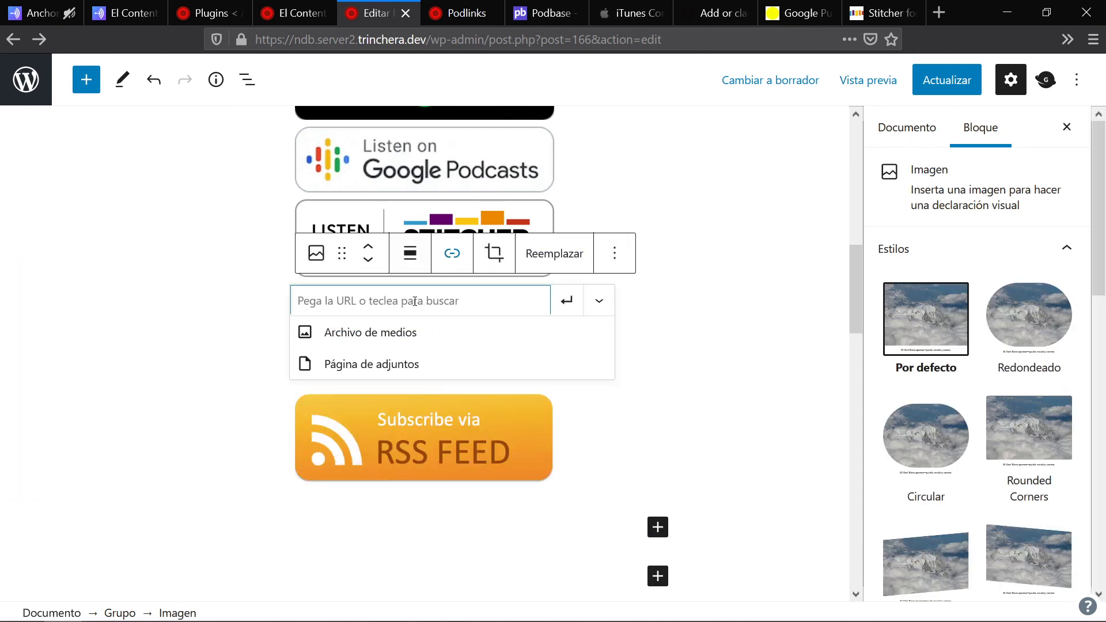
{"action": "key", "text": "ctrl+v"}
{"action": "left_click", "coordinate": [570, 302]}
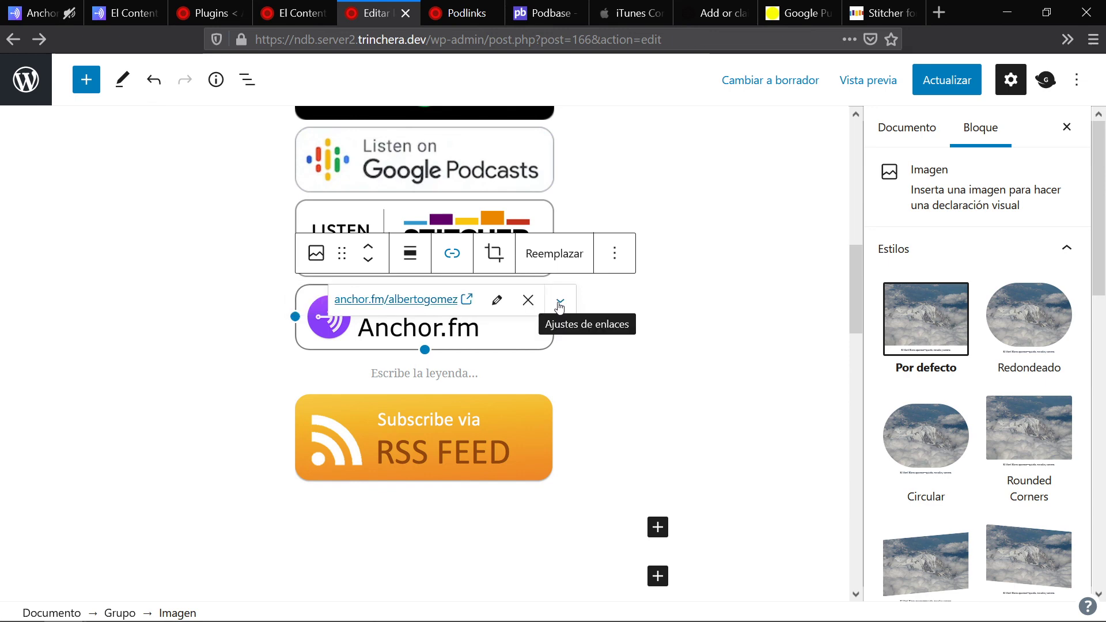
{"action": "left_click", "coordinate": [559, 306]}
{"action": "left_click", "coordinate": [545, 341]}
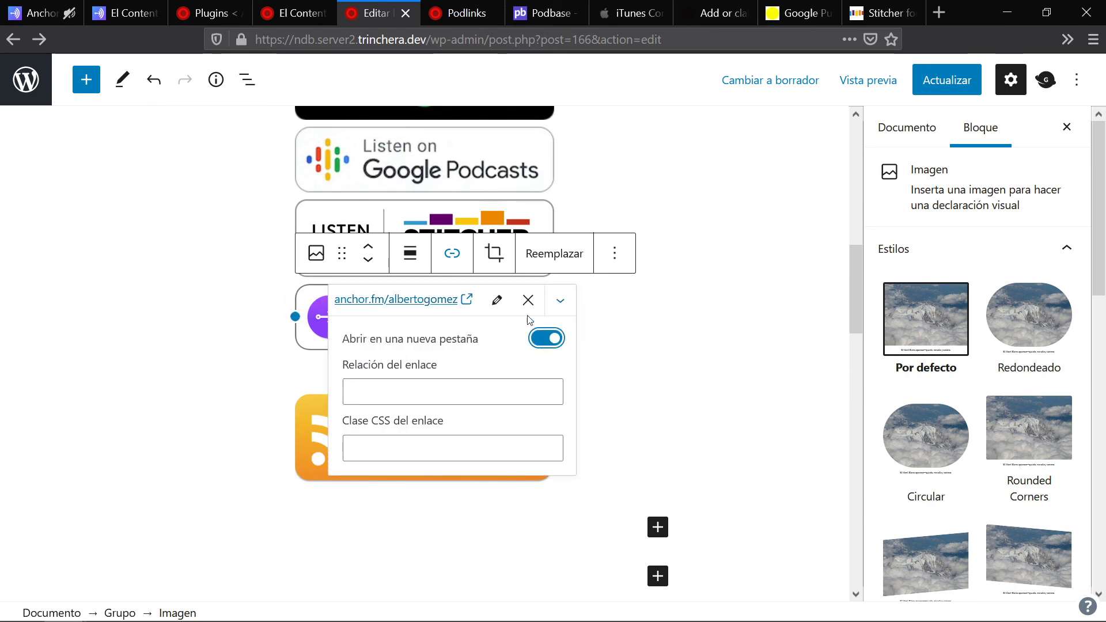
{"action": "left_click", "coordinate": [666, 330]}
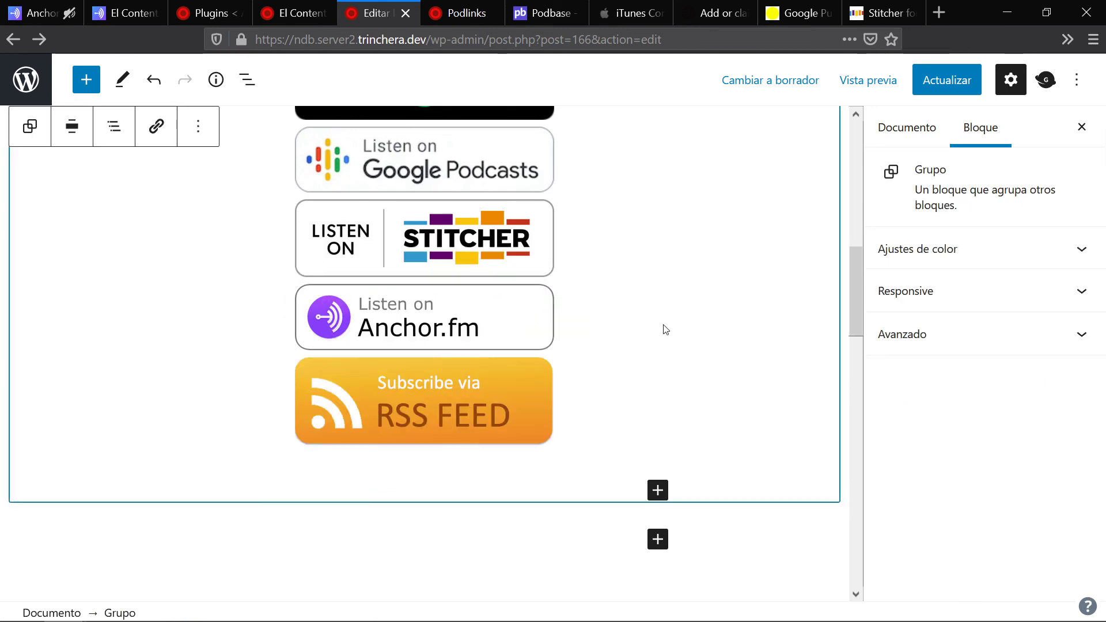
{"action": "scroll", "coordinate": [545, 304], "scroll_direction": "up", "scroll_amount": 5}
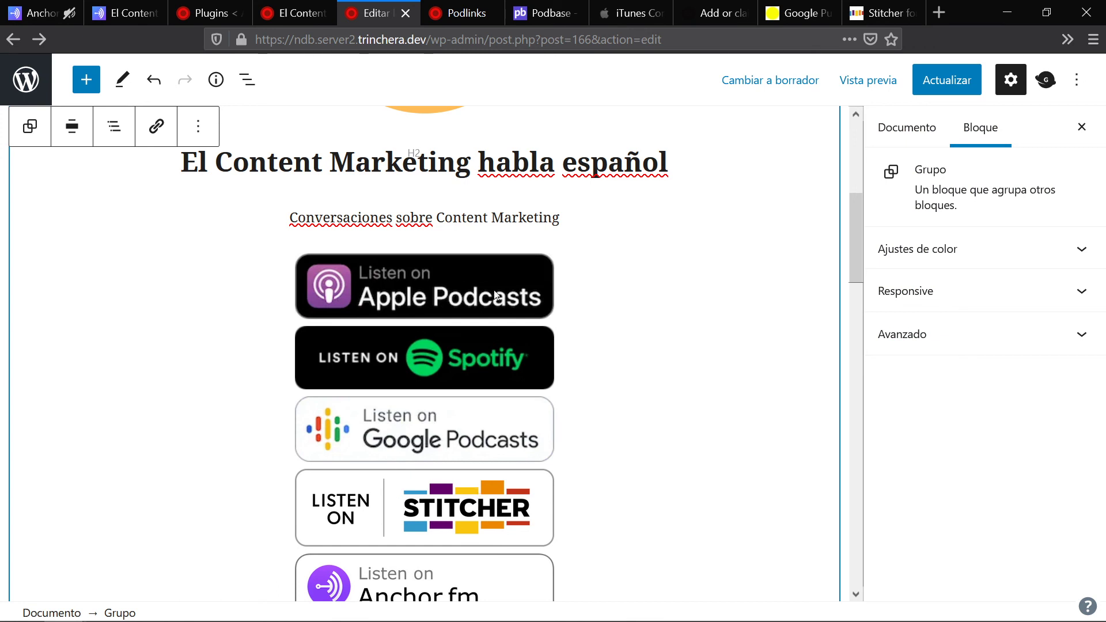
{"action": "left_click", "coordinate": [954, 82]}
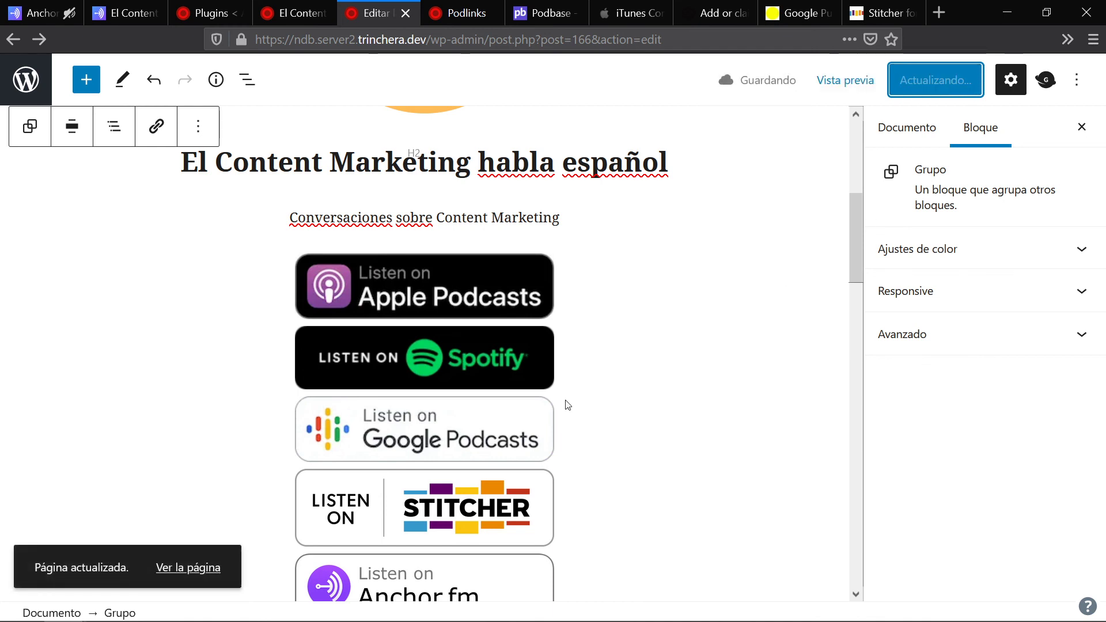
Step: Reload the live page in the small window and test the Anchor.fm button's link
{"action": "key", "text": "alt+Tab"}
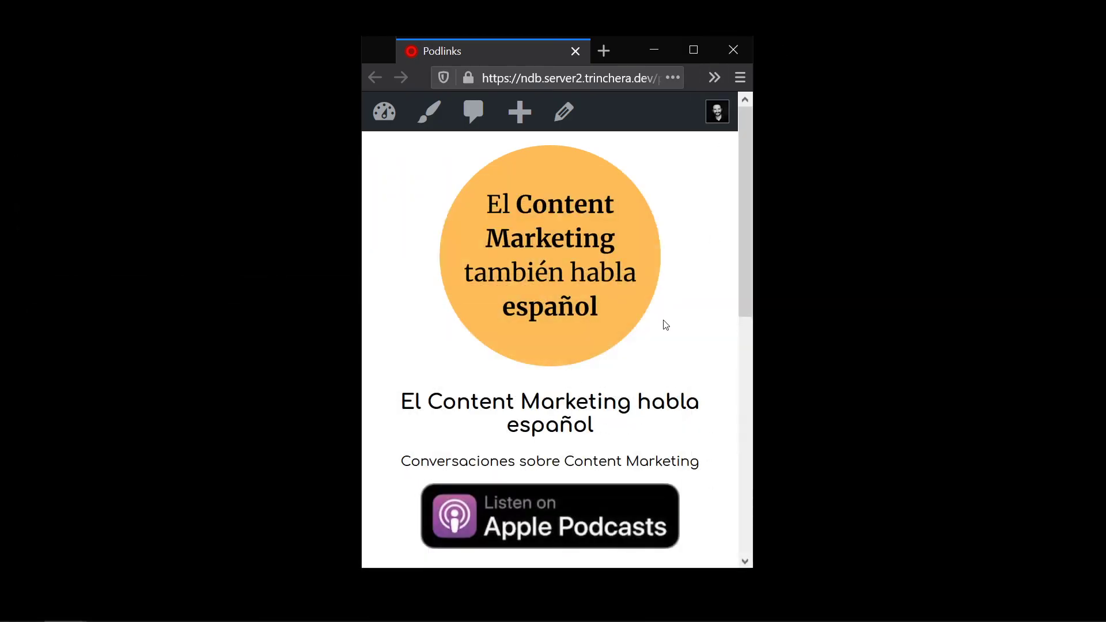
{"action": "key", "text": "F5"}
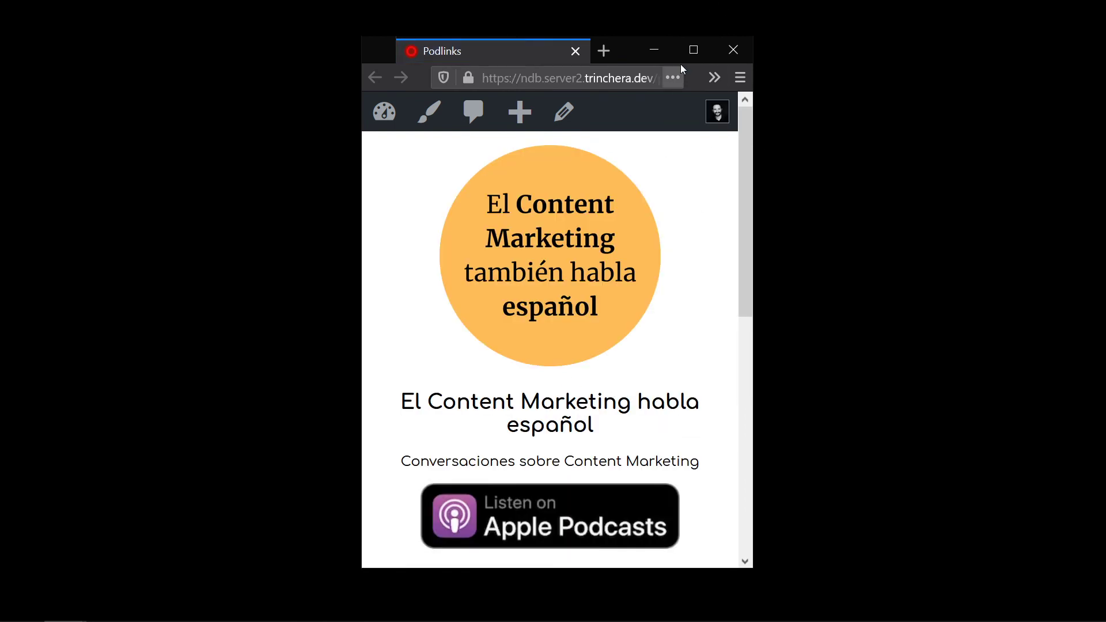
{"action": "scroll", "coordinate": [594, 335], "scroll_direction": "down", "scroll_amount": 2}
{"action": "scroll", "coordinate": [593, 334], "scroll_direction": "down", "scroll_amount": 5}
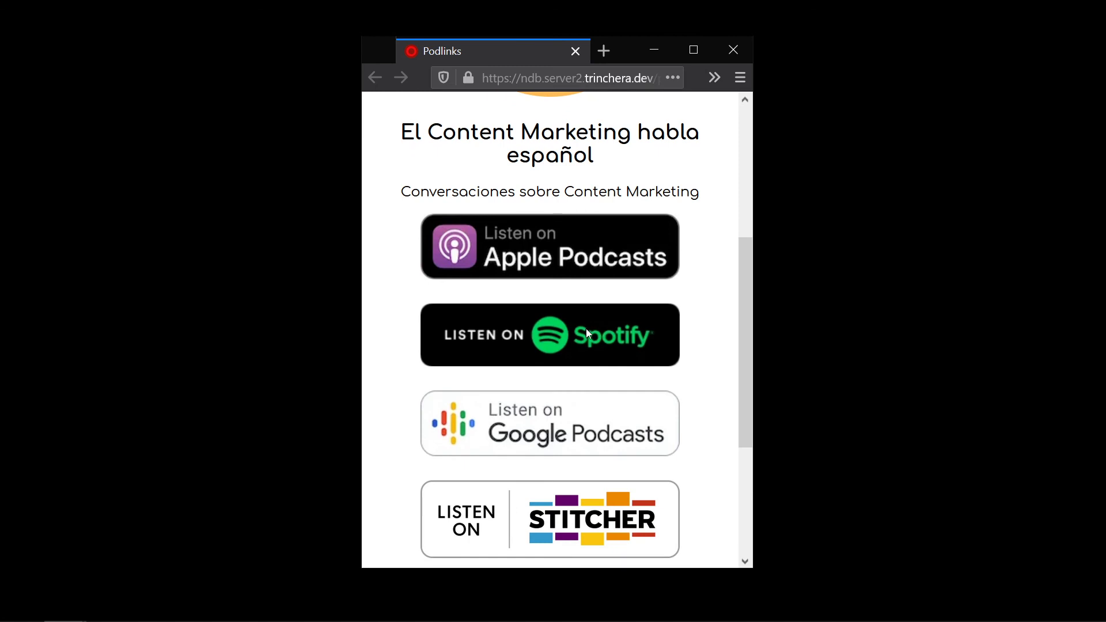
{"action": "scroll", "coordinate": [532, 292], "scroll_direction": "down", "scroll_amount": 4}
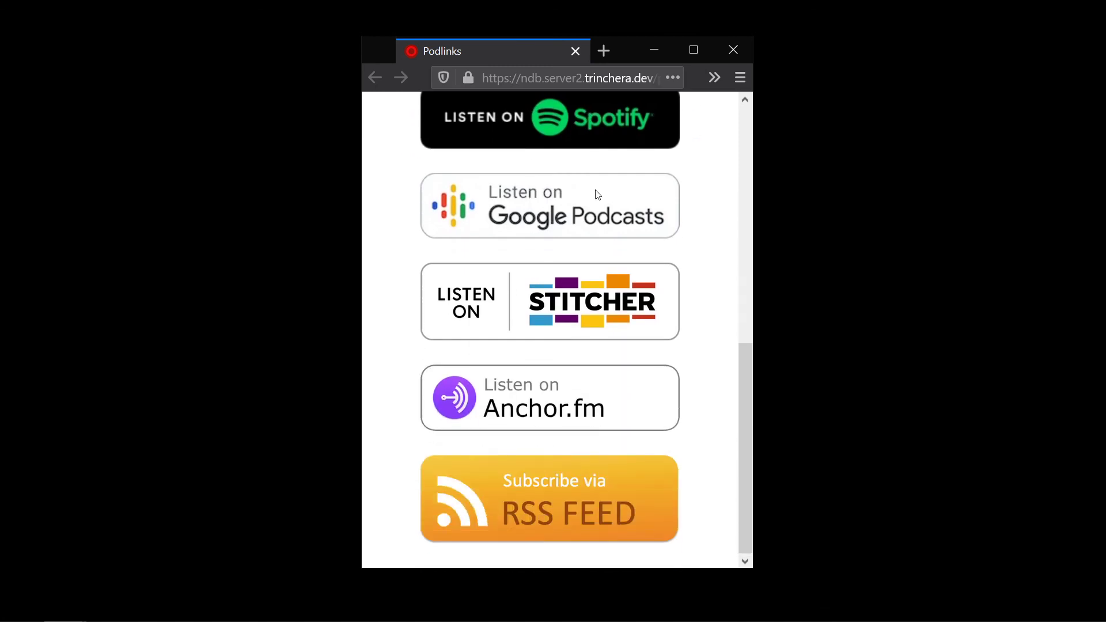
{"action": "left_click", "coordinate": [551, 399]}
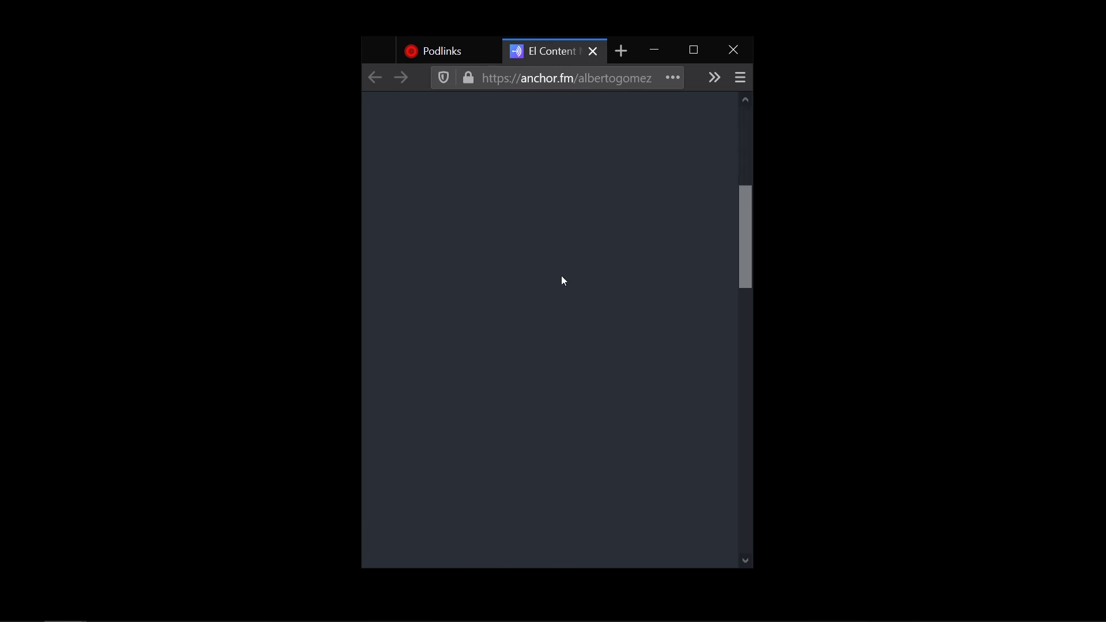
{"action": "left_click", "coordinate": [442, 50]}
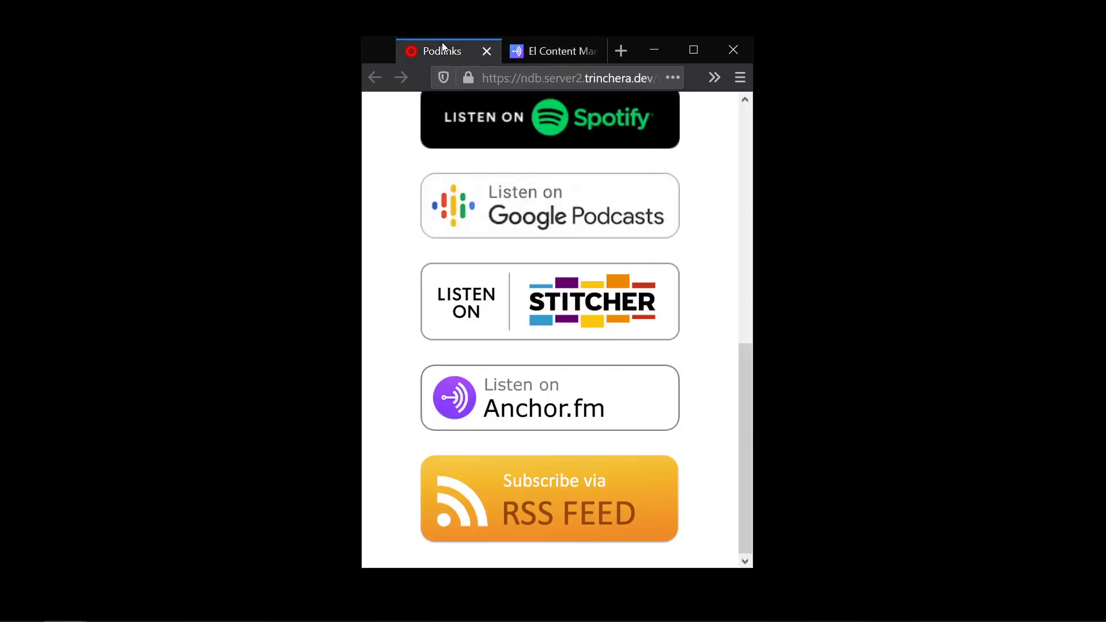
Step: Test the RSS FEED button's link, return to the Podlinks page, and maximize the browser window
{"action": "left_click", "coordinate": [558, 520]}
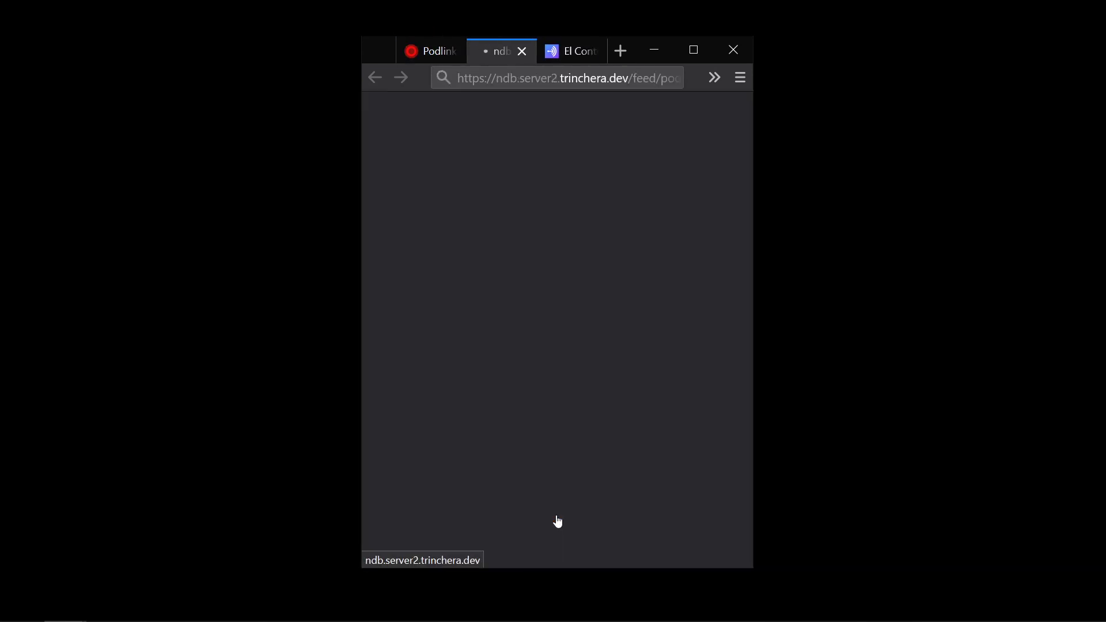
{"action": "scroll", "coordinate": [547, 279], "scroll_direction": "down", "scroll_amount": 6}
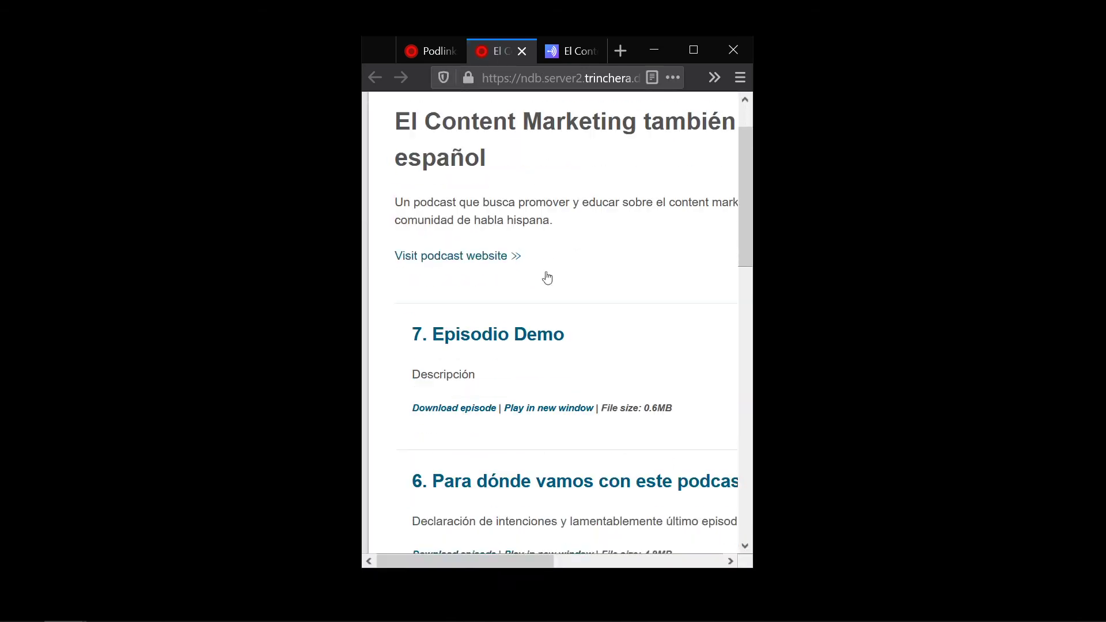
{"action": "scroll", "coordinate": [548, 306], "scroll_direction": "up", "scroll_amount": 6}
{"action": "left_click", "coordinate": [437, 51]}
{"action": "scroll", "coordinate": [507, 380], "scroll_direction": "up", "scroll_amount": 5}
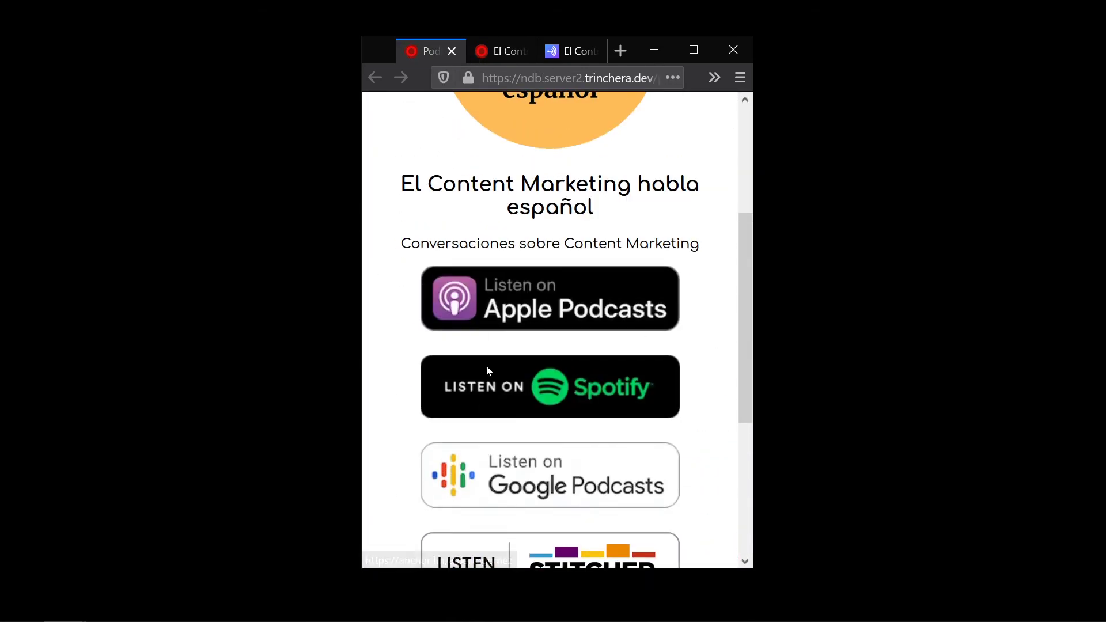
{"action": "scroll", "coordinate": [562, 273], "scroll_direction": "up", "scroll_amount": 4}
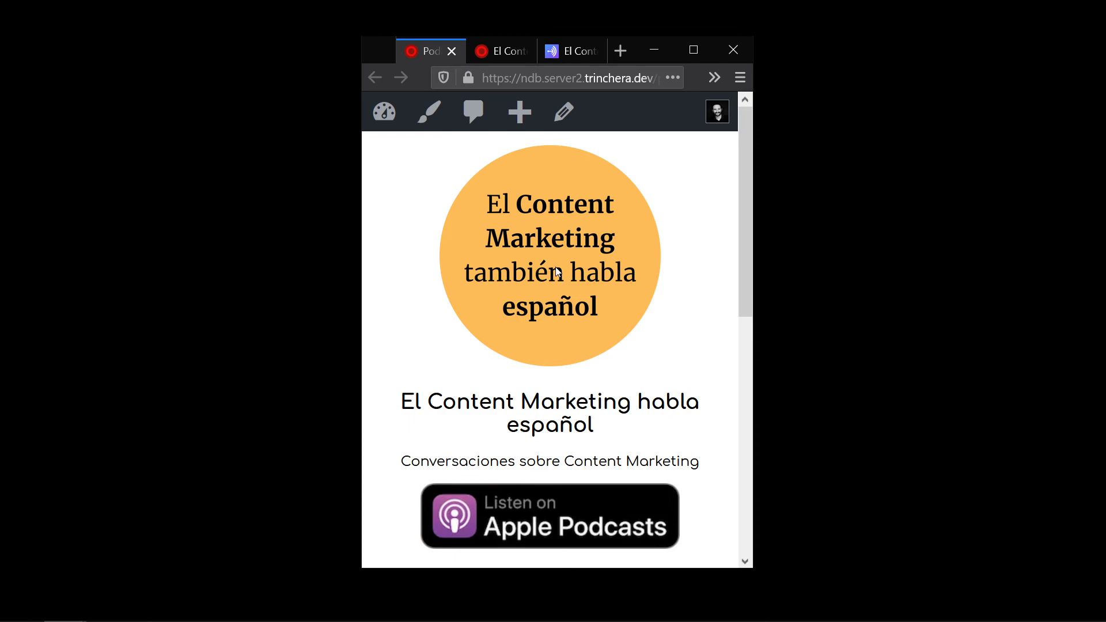
{"action": "left_click", "coordinate": [693, 58]}
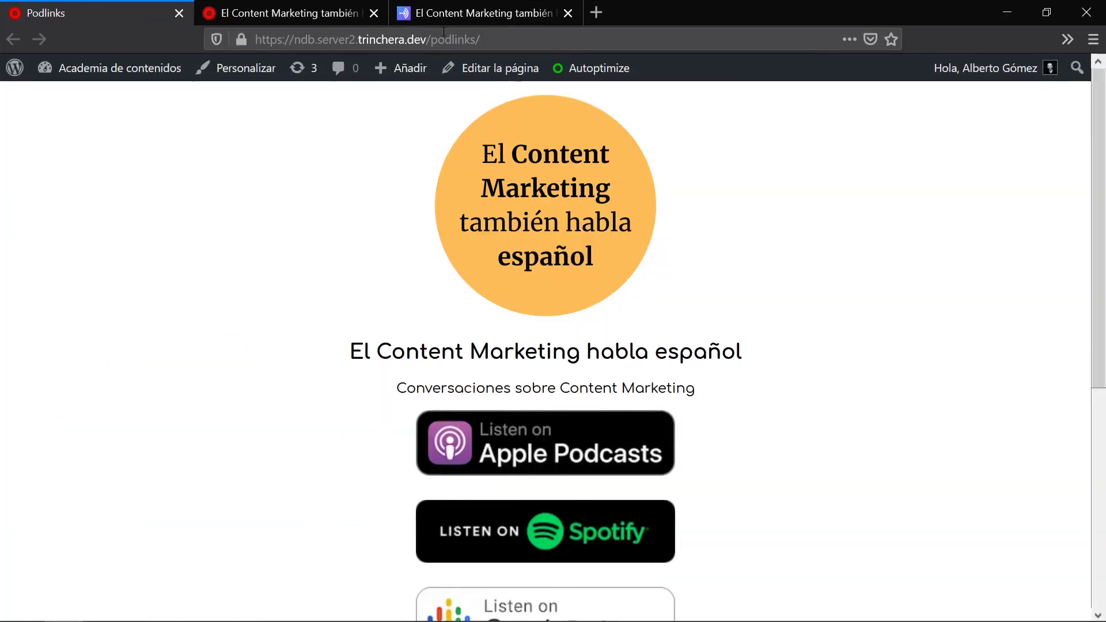
{"action": "left_click_drag", "start_coordinate": [435, 38], "coordinate": [254, 39]}
{"action": "left_click", "coordinate": [427, 39]}
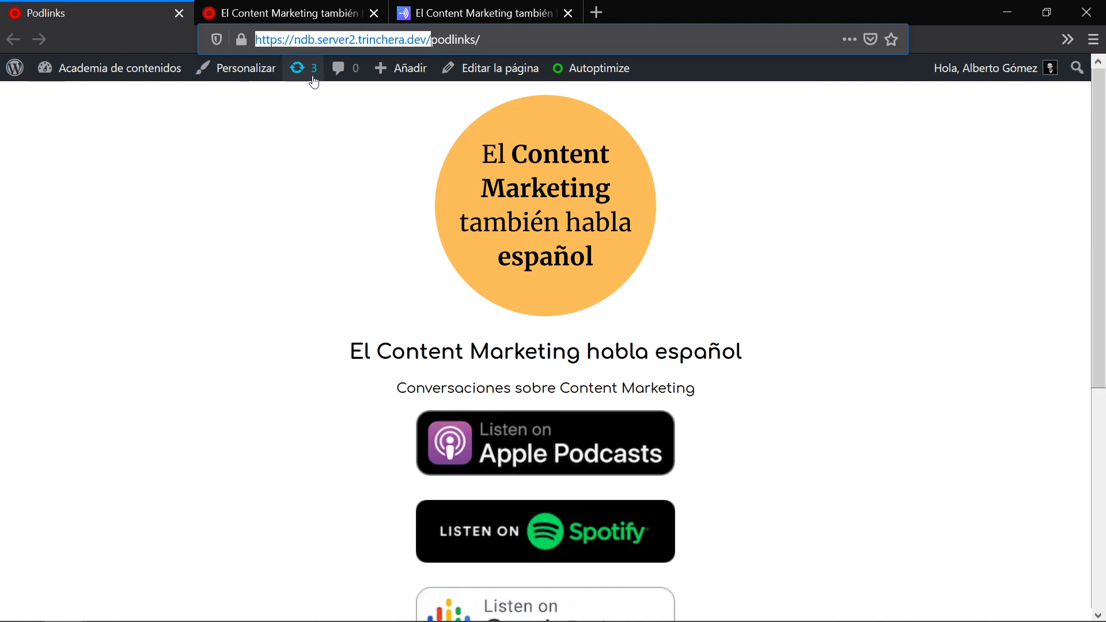
{"action": "left_click", "coordinate": [376, 40]}
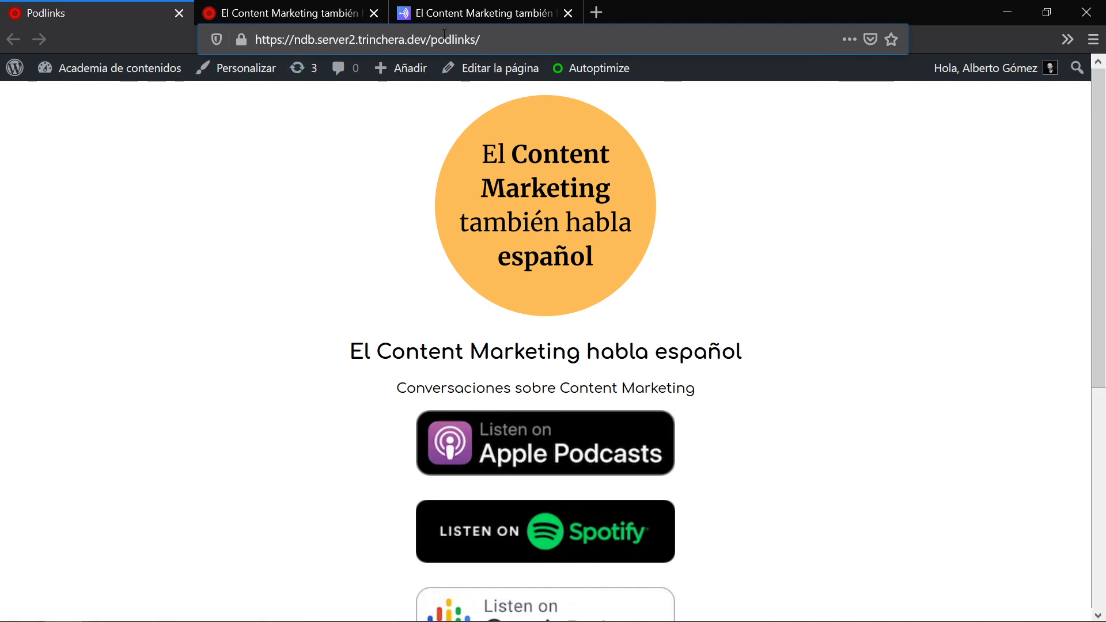
{"action": "left_click_drag", "start_coordinate": [430, 39], "coordinate": [254, 40]}
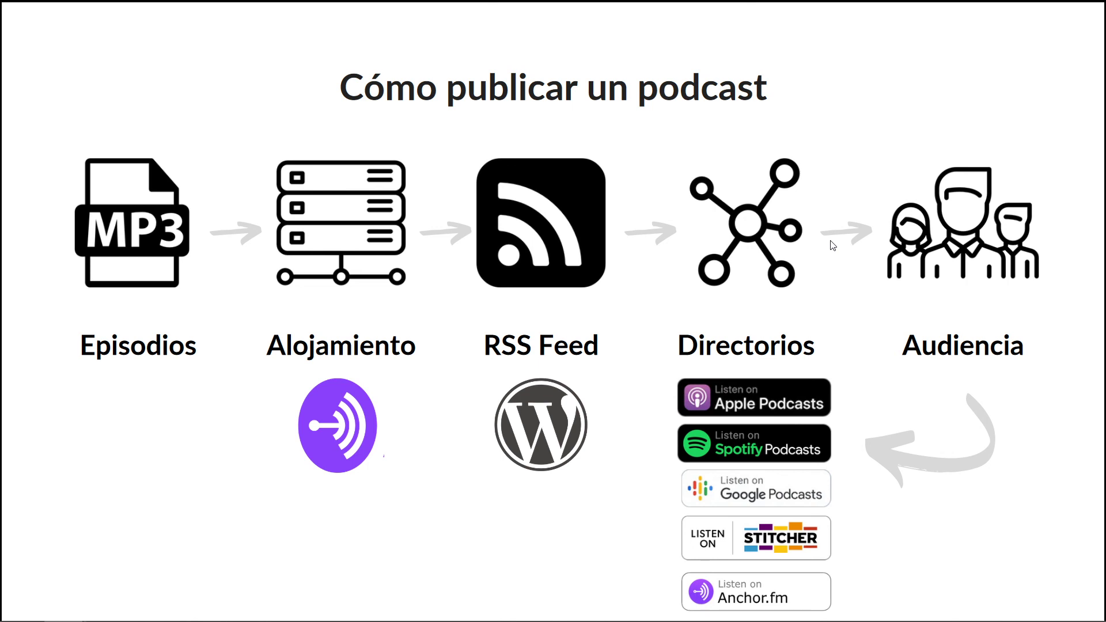
Step: Advance to the closing '¡Gracias! ¡Nos vemos en nochesdeblogging.com!' slide
{"action": "key", "text": "Right"}
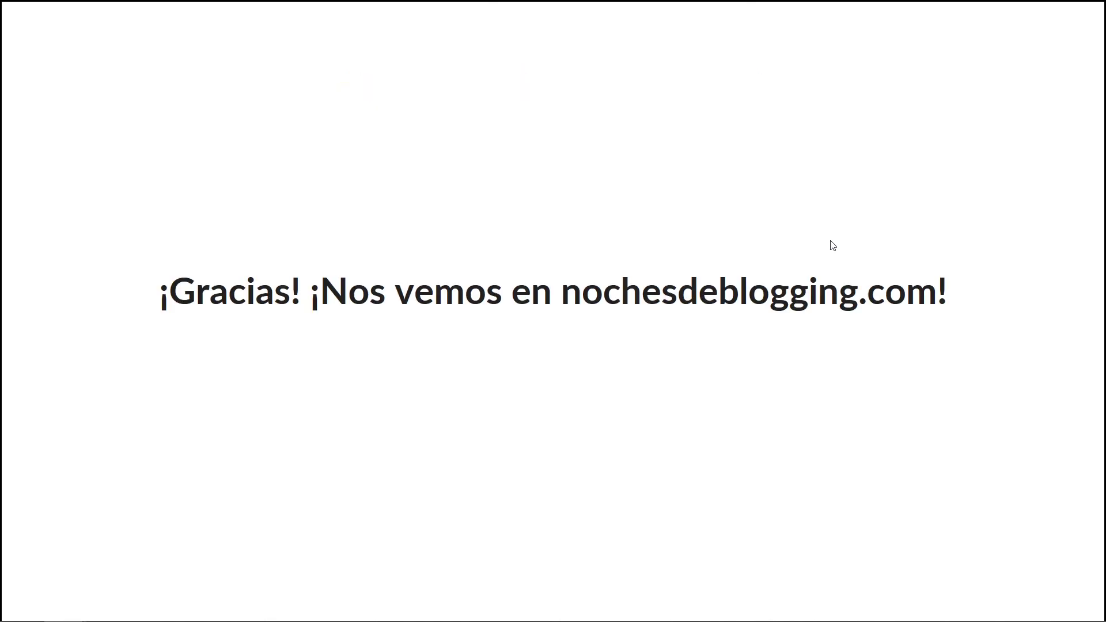